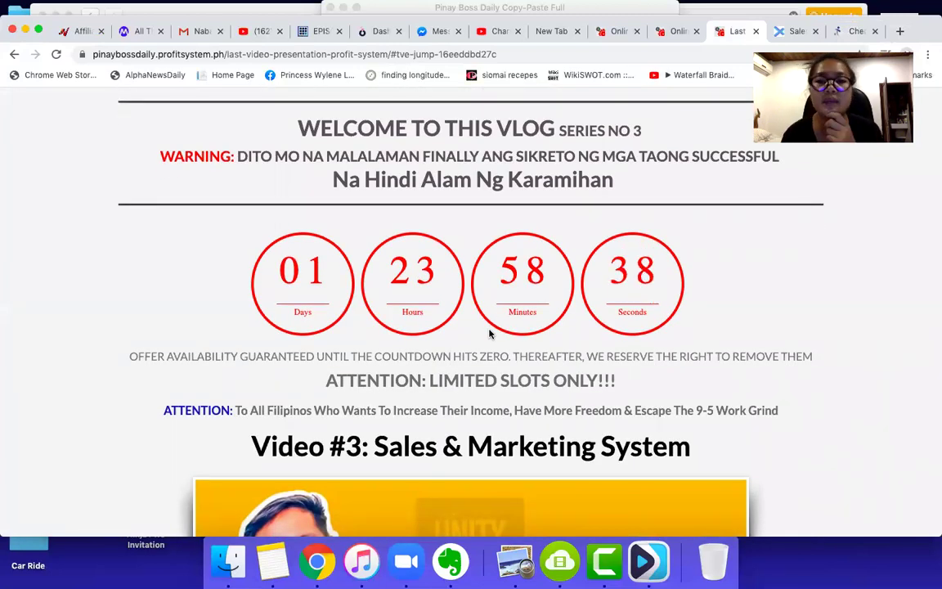
- View the free video series training page from its beginning and select its web address
{"action": "left_click", "coordinate": [615, 31]}
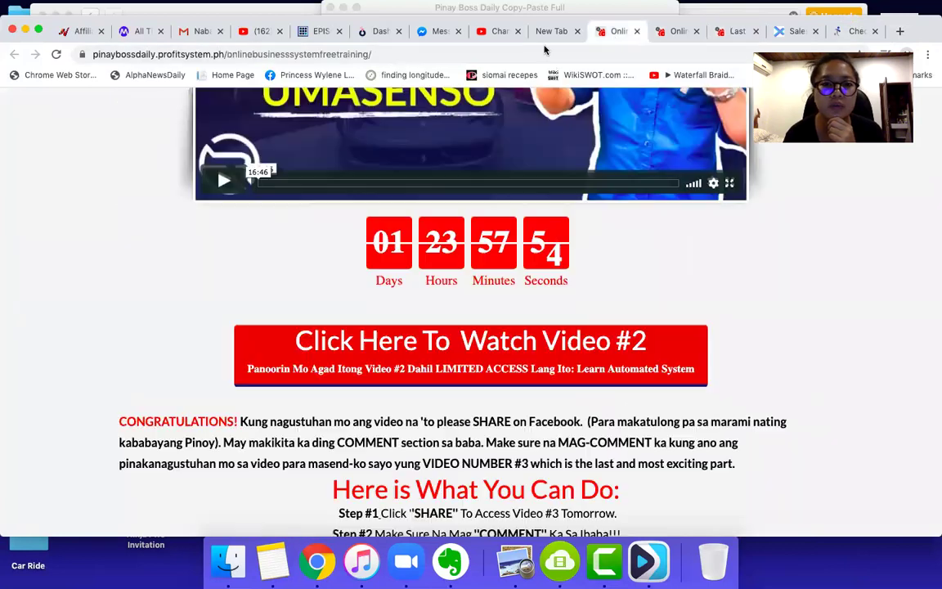
{"action": "scroll", "coordinate": [337, 228], "scroll_direction": "up", "scroll_amount": 10}
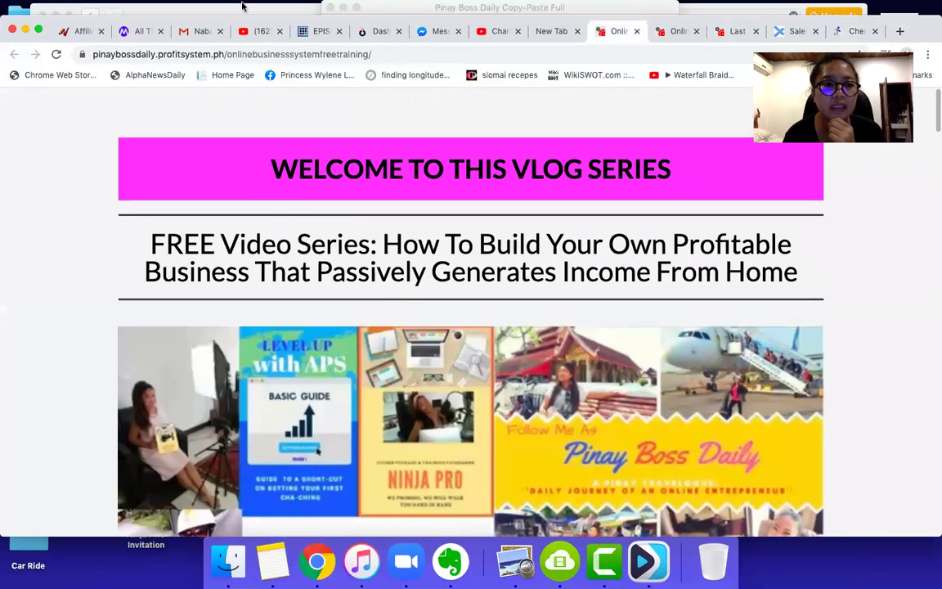
{"action": "left_click", "coordinate": [222, 53]}
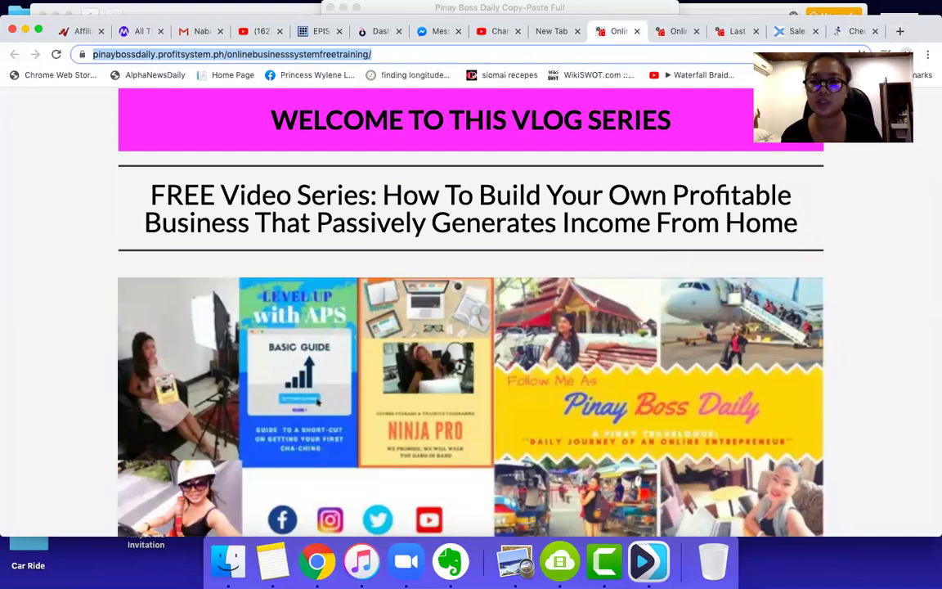
- Open facebook.com in a new browser tab
{"action": "left_click", "coordinate": [901, 31]}
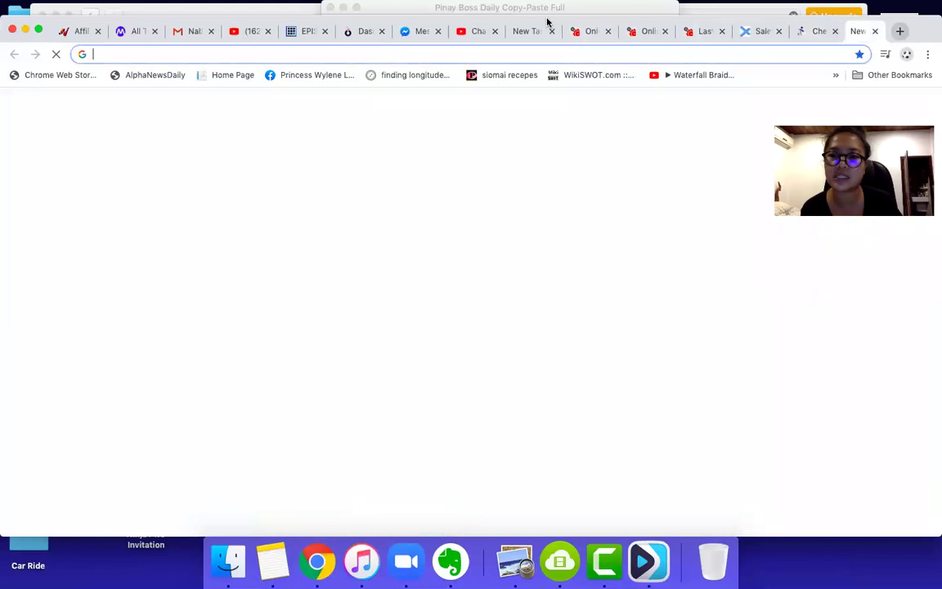
{"action": "left_click", "coordinate": [452, 54]}
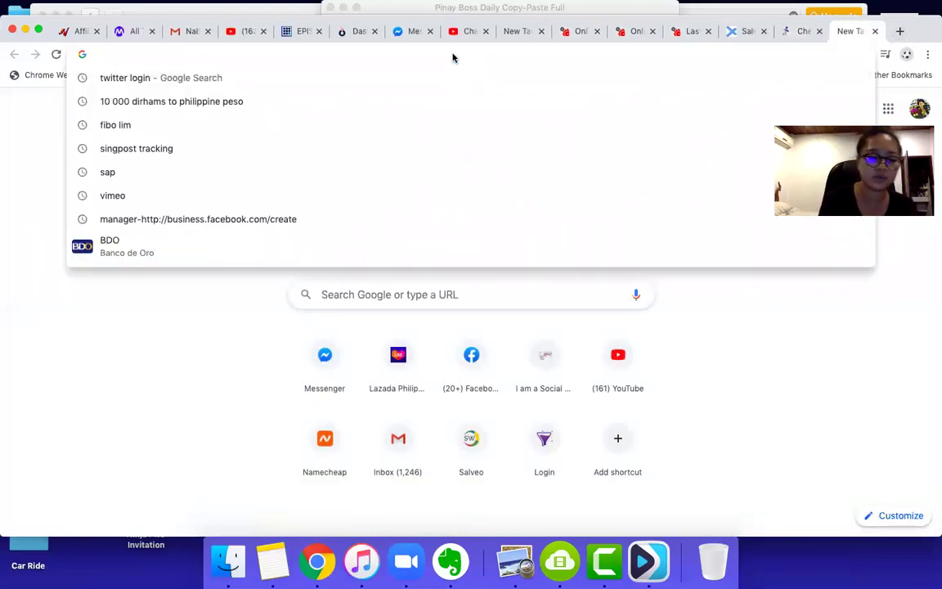
{"action": "type", "text": "face"}
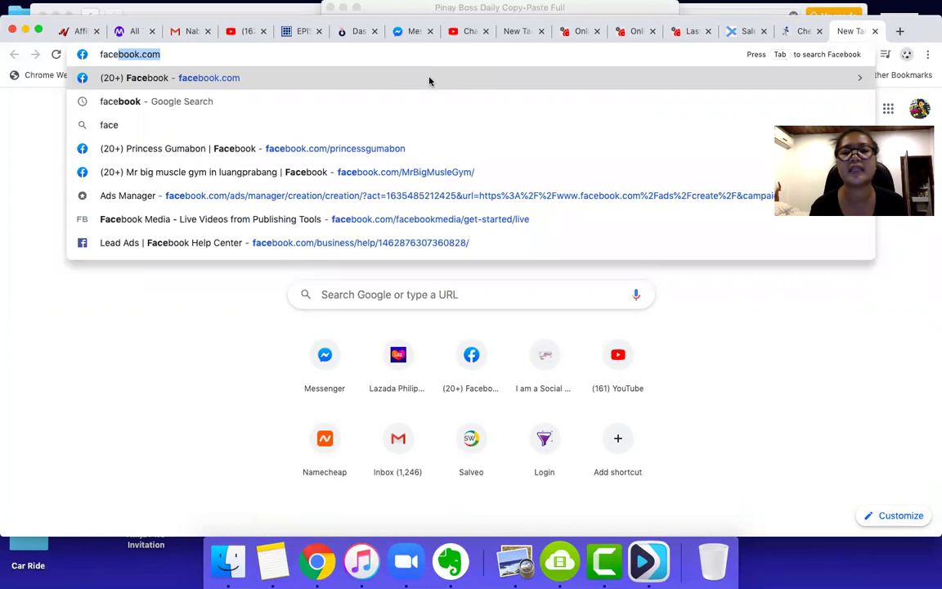
{"action": "left_click", "coordinate": [433, 77]}
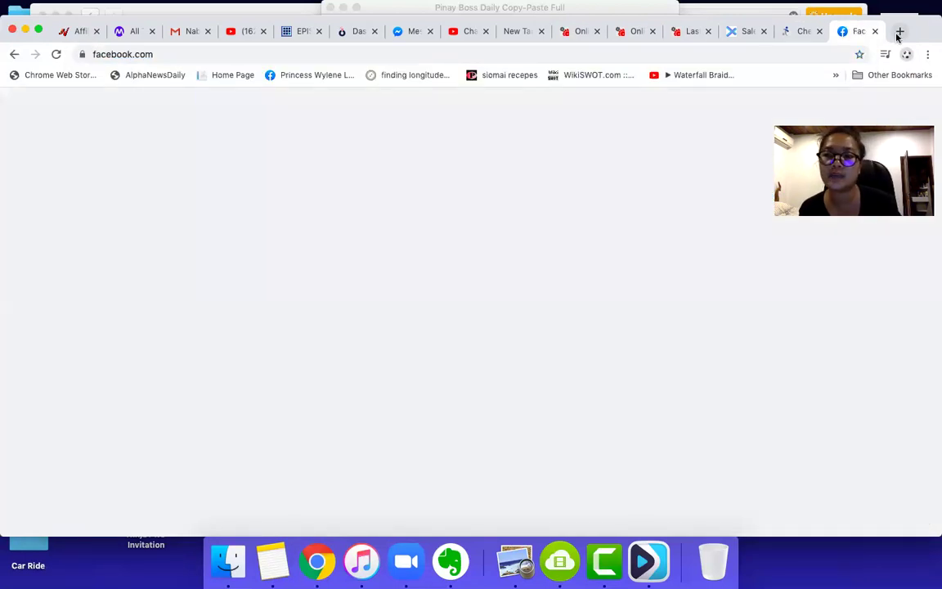
- Open the saved ManyChat broadcast draft address in another new browser tab
{"action": "left_click", "coordinate": [897, 37]}
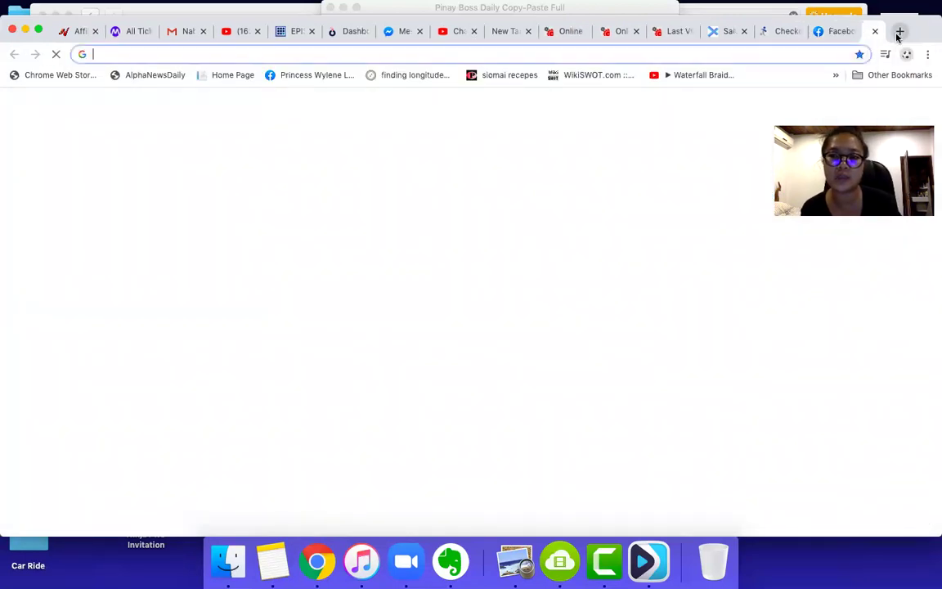
{"action": "type", "text": "man"}
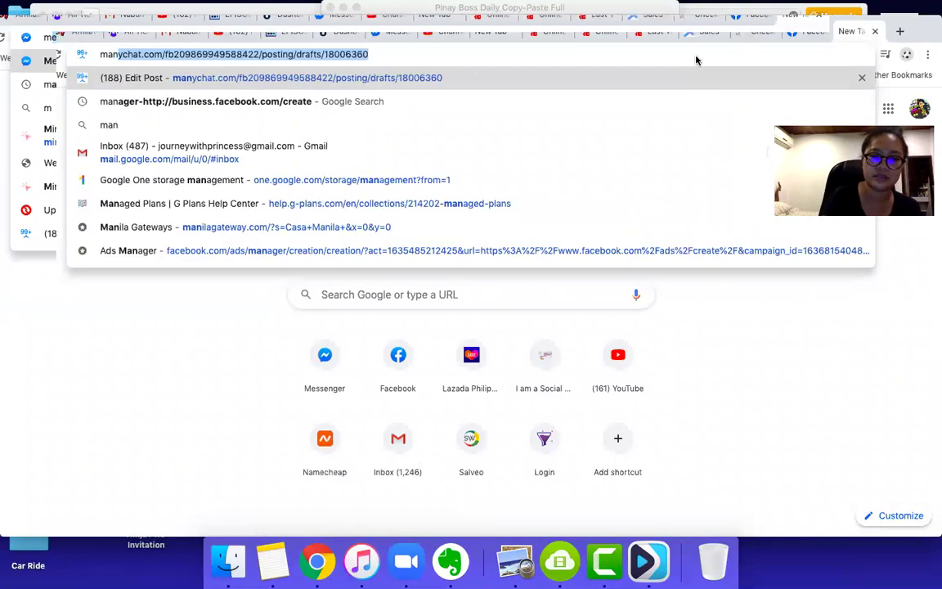
{"action": "type", "text": "y"}
{"action": "key", "text": "Return"}
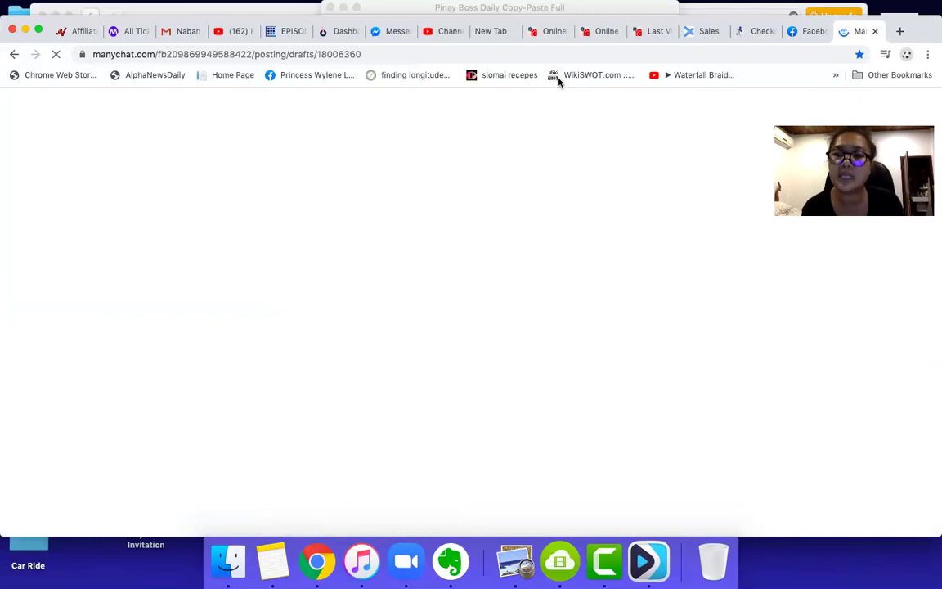
- Close the checkout and sales page tabs, keeping Facebook open, and return to the ManyChat tab
{"action": "left_click", "coordinate": [806, 31]}
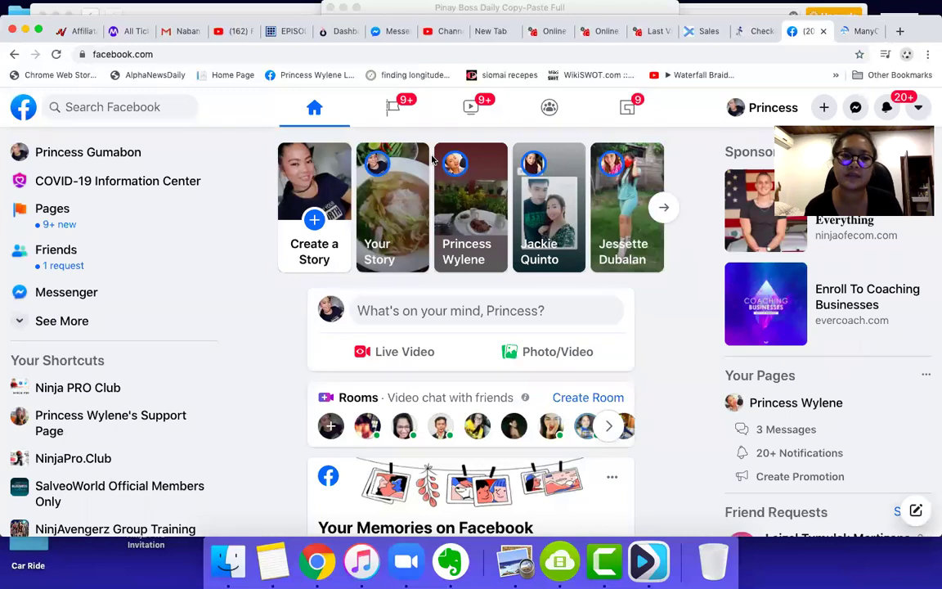
{"action": "left_click", "coordinate": [852, 32]}
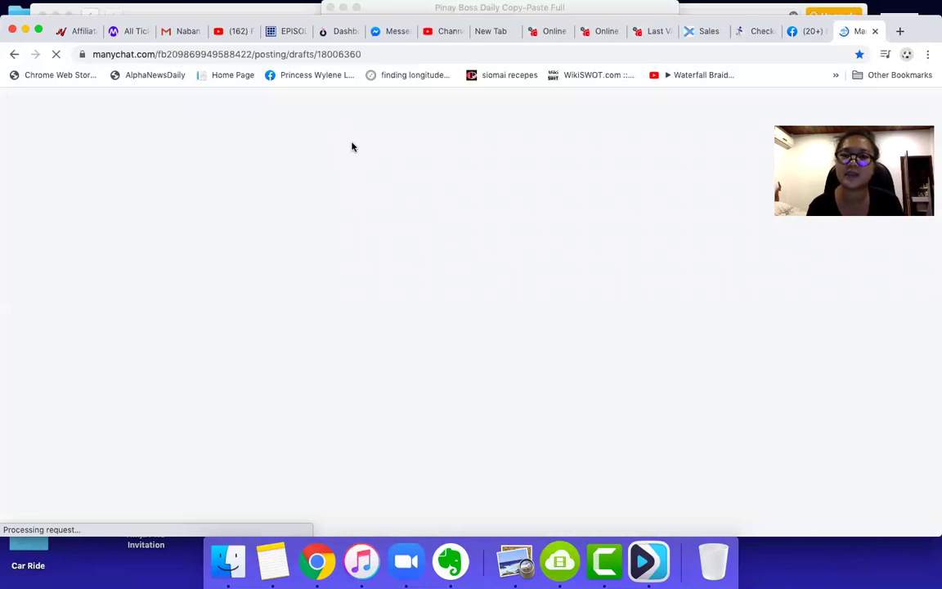
{"action": "left_click", "coordinate": [770, 36]}
{"action": "left_click", "coordinate": [771, 32]}
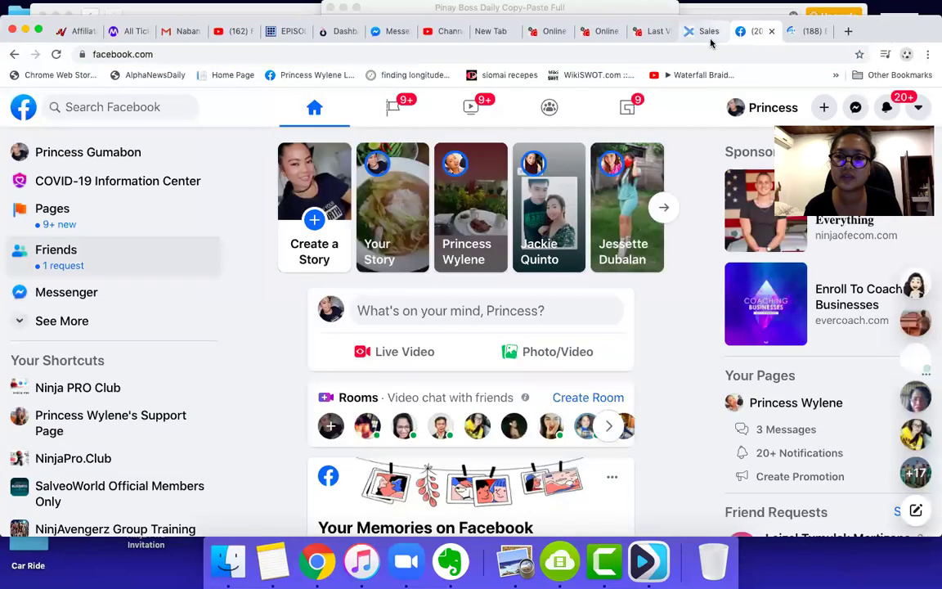
{"action": "left_click", "coordinate": [710, 33]}
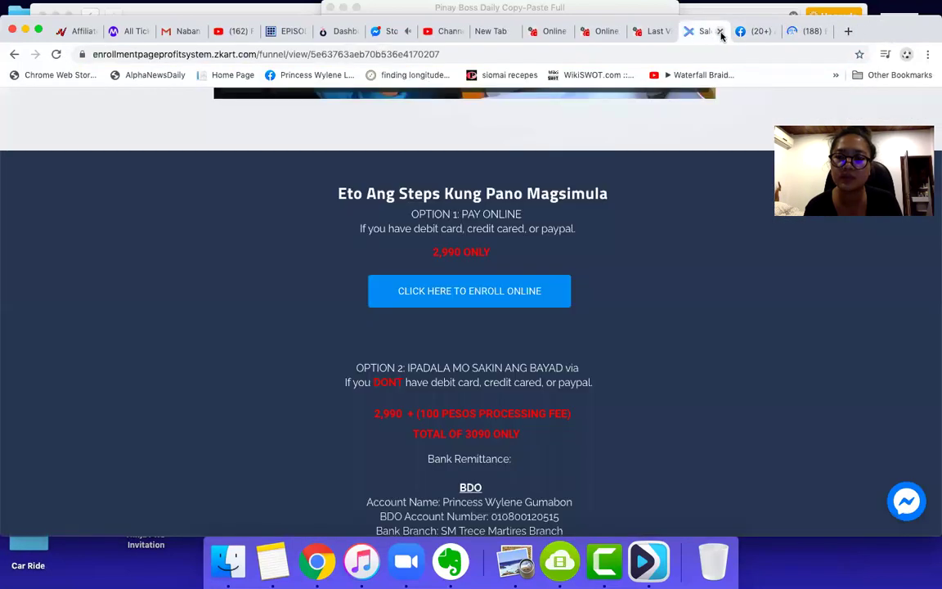
{"action": "left_click", "coordinate": [721, 33]}
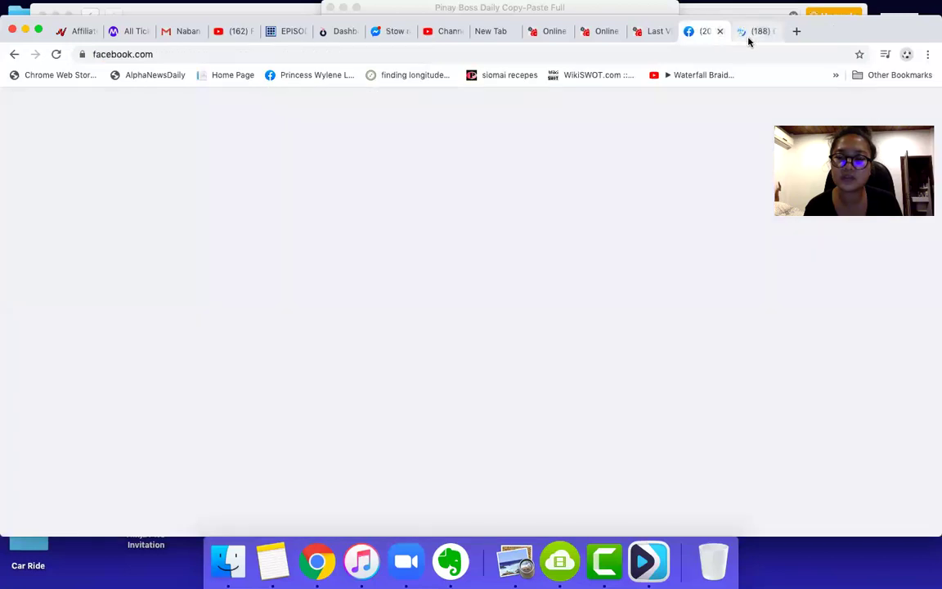
{"action": "left_click", "coordinate": [749, 36]}
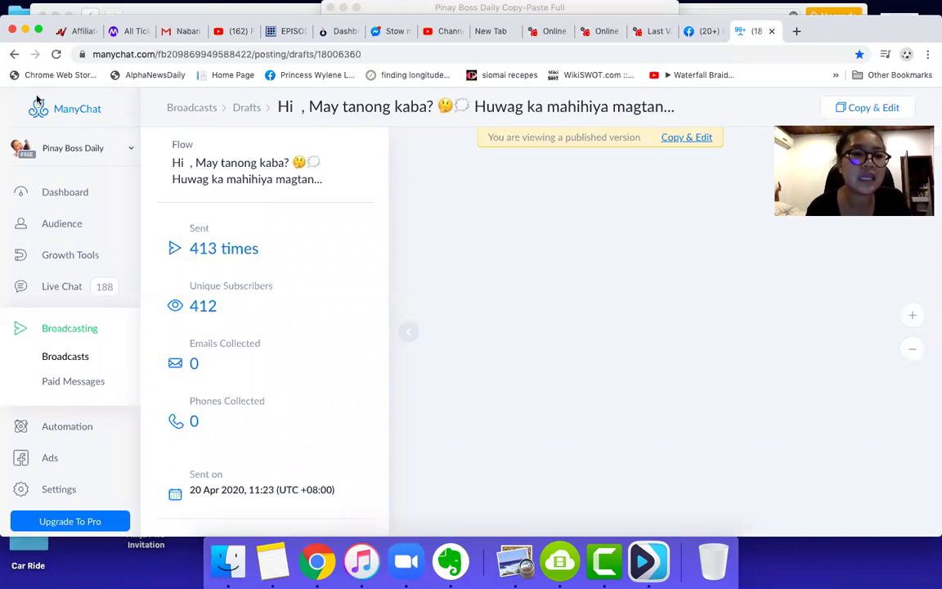
- Check the list of connected pages, then view the automation flows triggered by events
{"action": "left_click", "coordinate": [119, 153]}
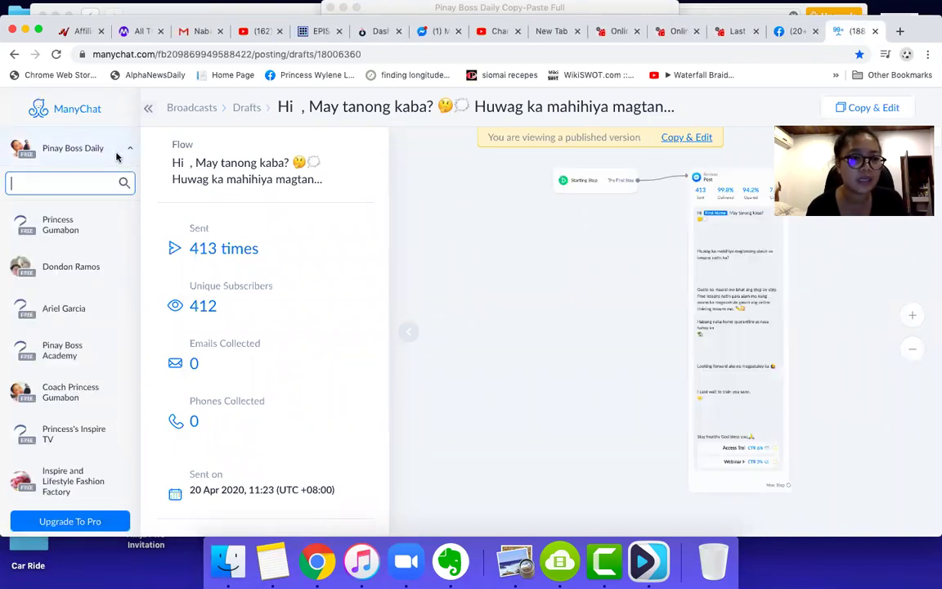
{"action": "left_click", "coordinate": [117, 155]}
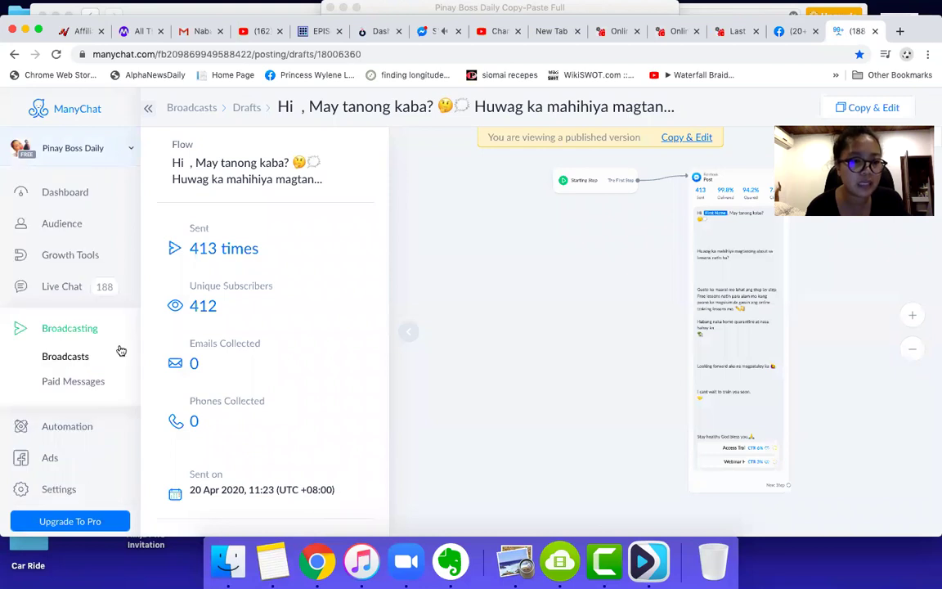
{"action": "scroll", "coordinate": [121, 354], "scroll_direction": "down", "scroll_amount": 1}
{"action": "left_click", "coordinate": [80, 372]}
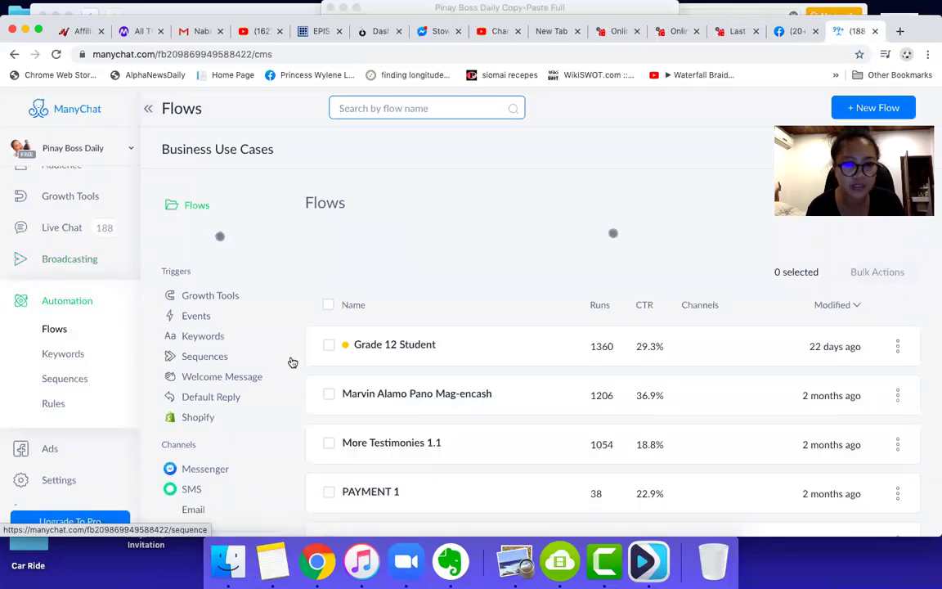
{"action": "left_click", "coordinate": [242, 383]}
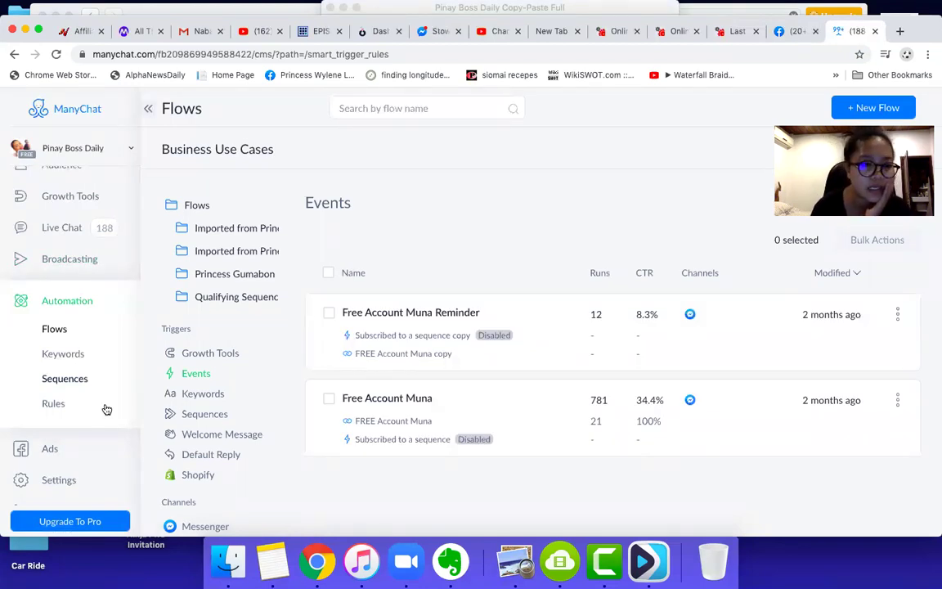
- Browse the whole ManyChat template library across all categories
{"action": "scroll", "coordinate": [104, 406], "scroll_direction": "down", "scroll_amount": 2}
{"action": "scroll", "coordinate": [105, 408], "scroll_direction": "down", "scroll_amount": 1}
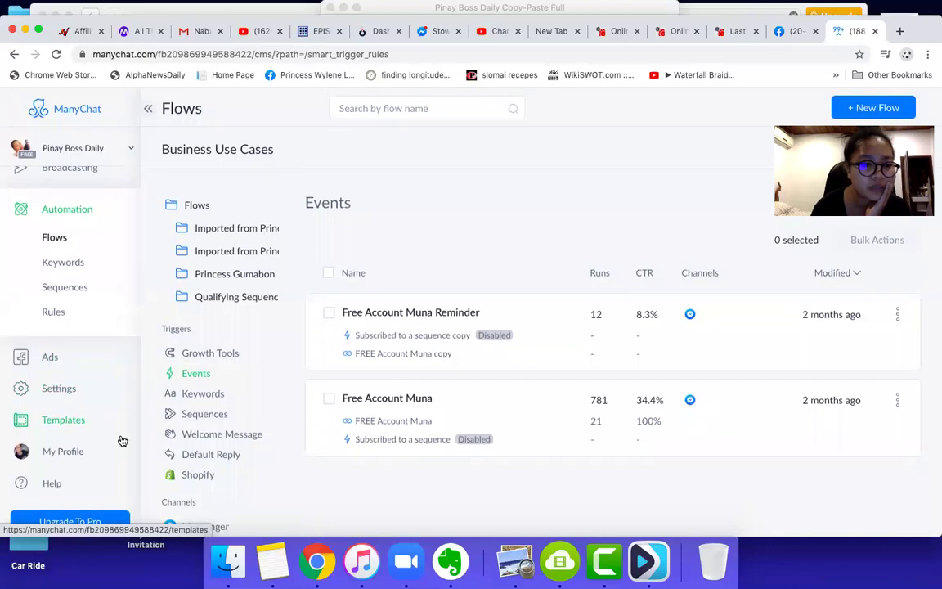
{"action": "left_click", "coordinate": [71, 425]}
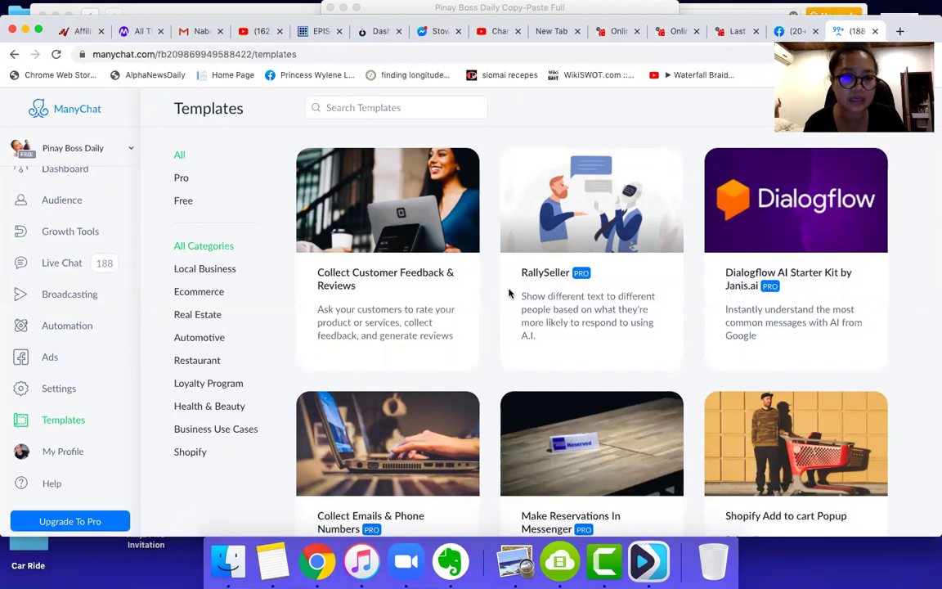
{"action": "scroll", "coordinate": [508, 293], "scroll_direction": "down", "scroll_amount": 3}
{"action": "scroll", "coordinate": [509, 293], "scroll_direction": "down", "scroll_amount": 2}
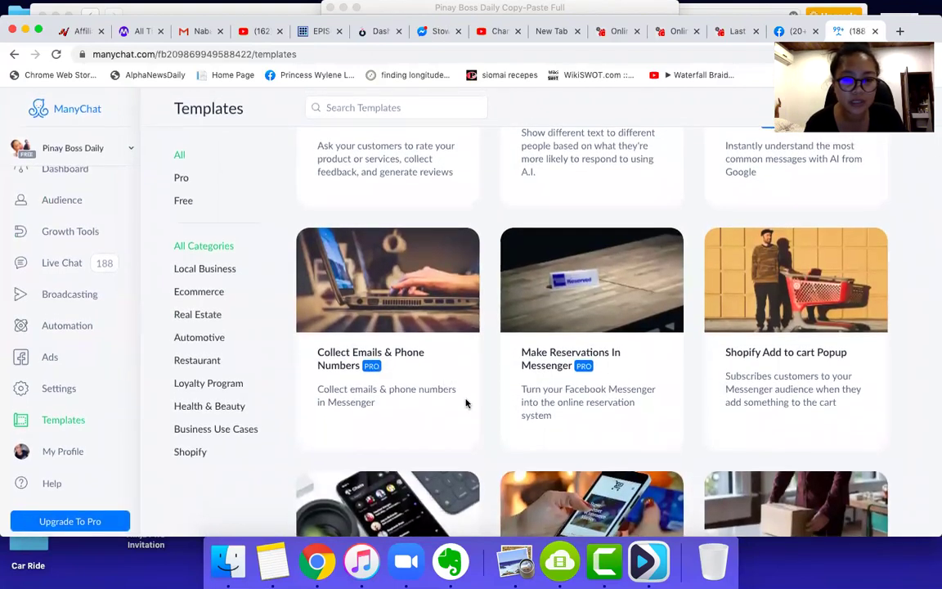
{"action": "scroll", "coordinate": [464, 401], "scroll_direction": "down", "scroll_amount": 2}
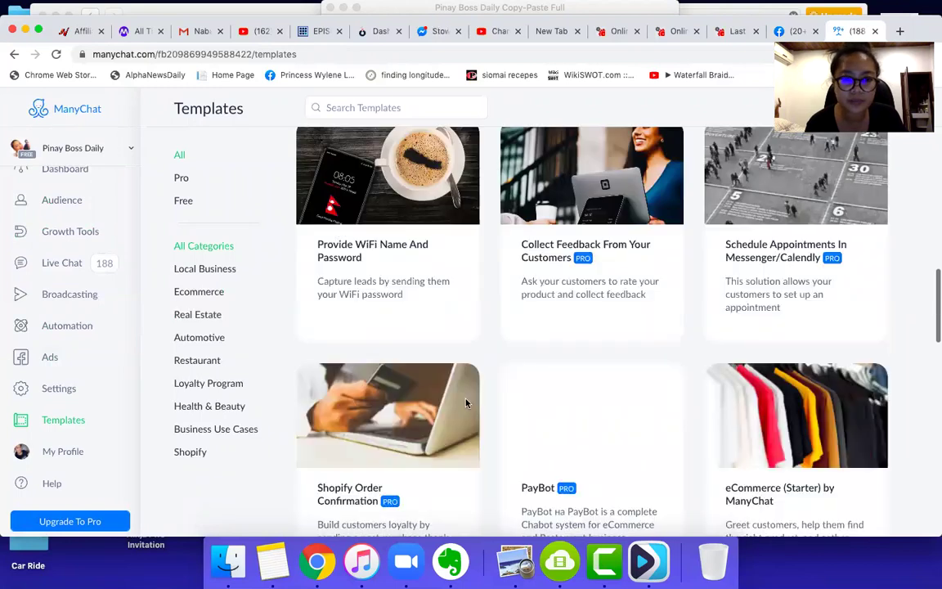
{"action": "scroll", "coordinate": [466, 402], "scroll_direction": "down", "scroll_amount": 3}
{"action": "scroll", "coordinate": [467, 402], "scroll_direction": "down", "scroll_amount": 6}
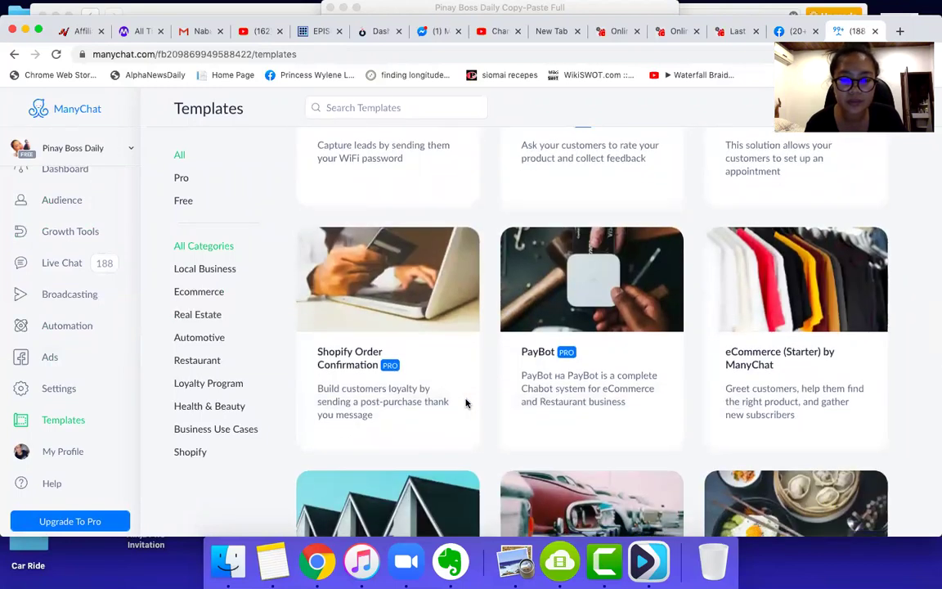
{"action": "scroll", "coordinate": [467, 403], "scroll_direction": "down", "scroll_amount": 10}
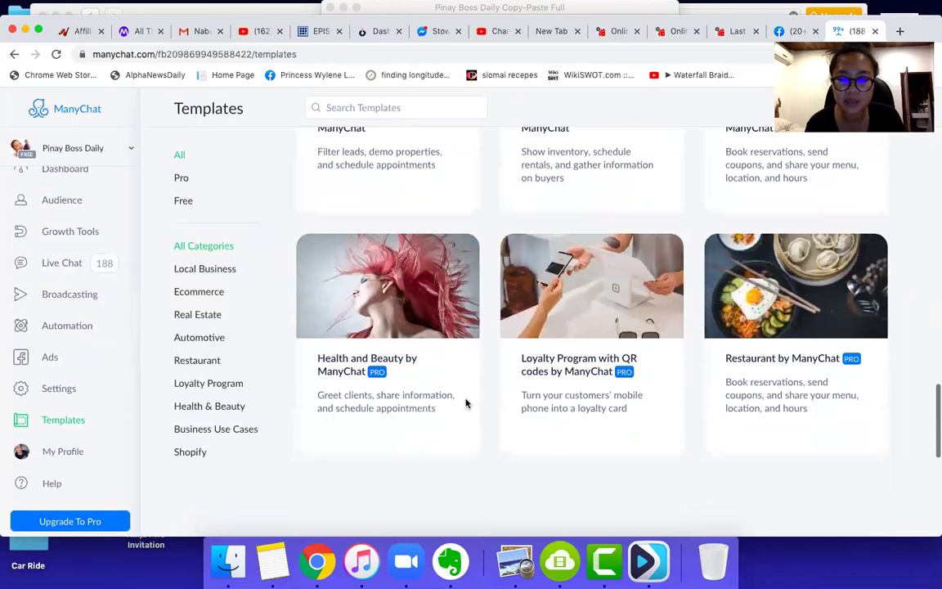
{"action": "scroll", "coordinate": [466, 403], "scroll_direction": "up", "scroll_amount": 18}
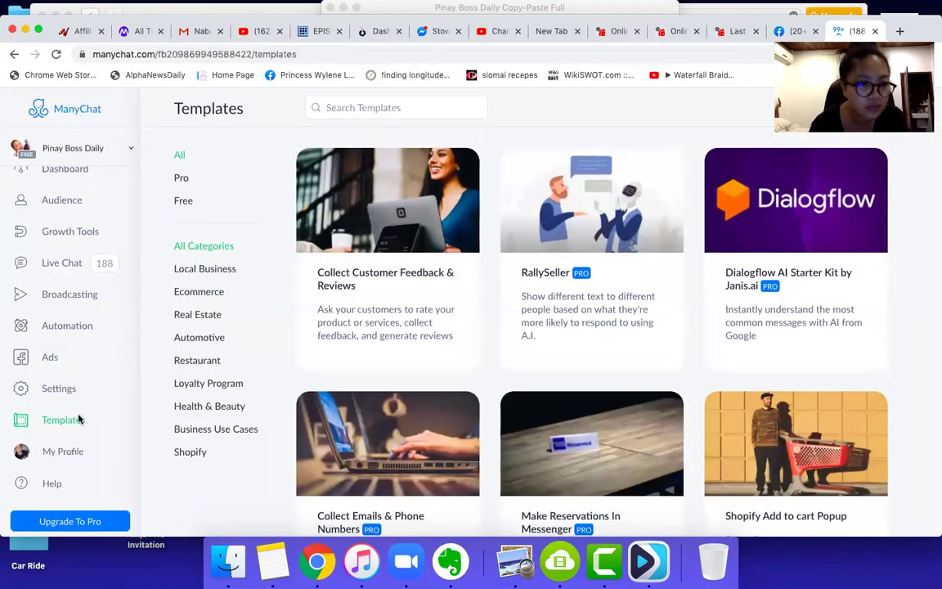
- Create a new automation flow named "Welcome Message Test Oct 2020" in the Flows folder
{"action": "left_click", "coordinate": [78, 330]}
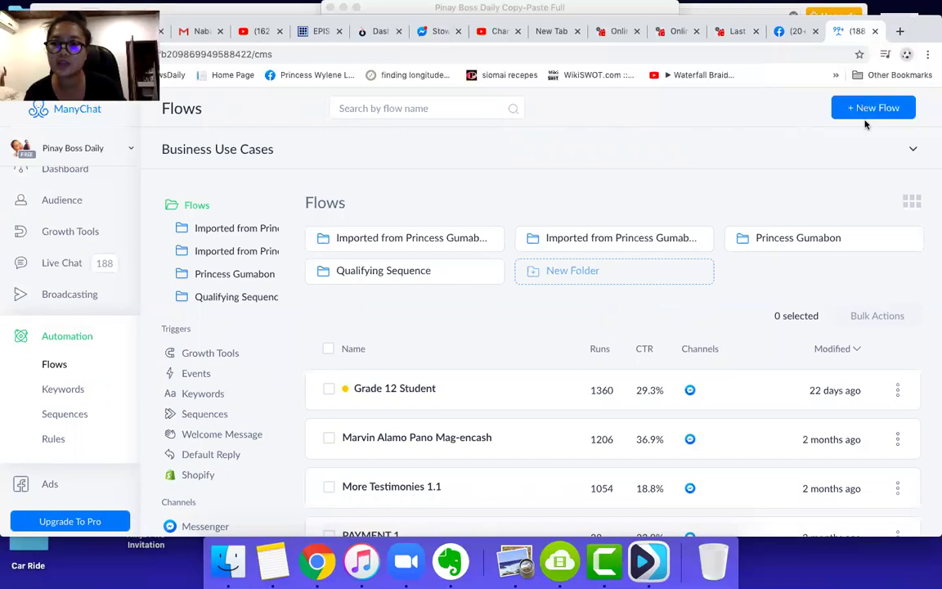
{"action": "left_click", "coordinate": [869, 109]}
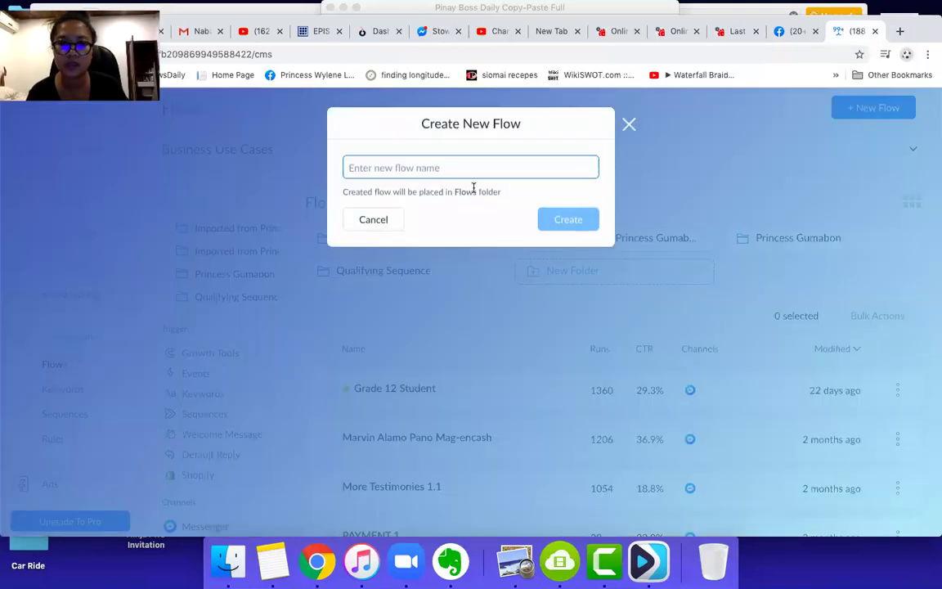
{"action": "type", "text": "We"}
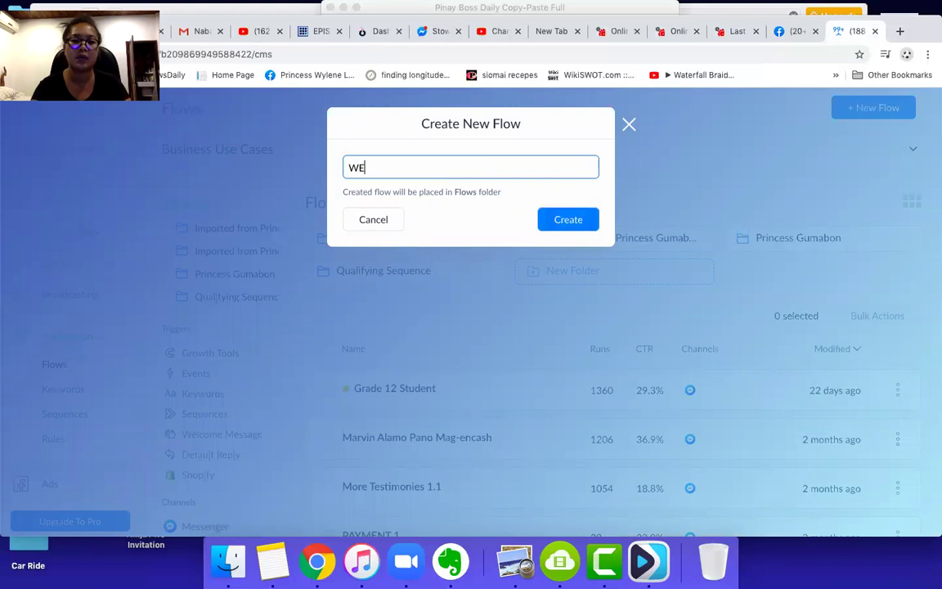
{"action": "type", "text": "lcome Messag"}
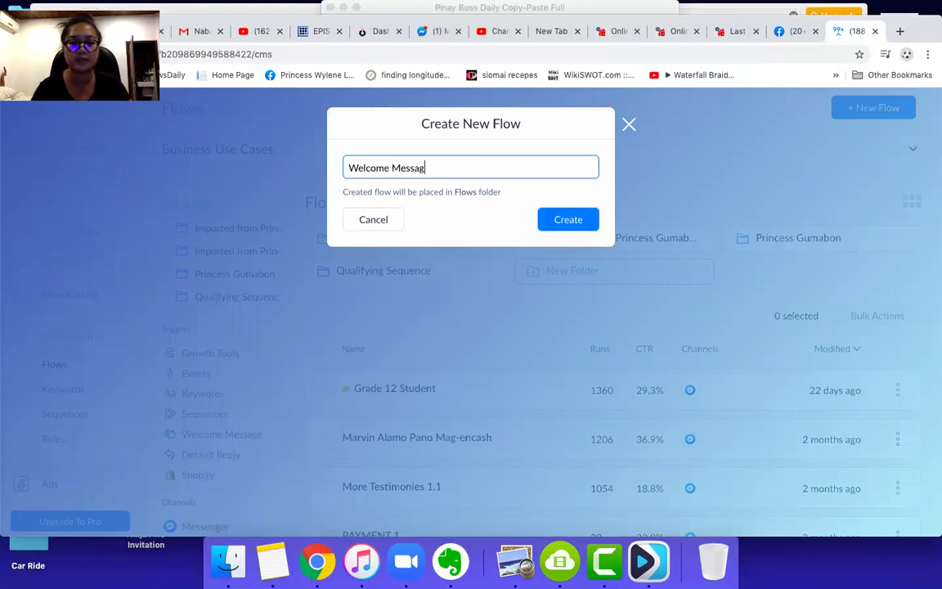
{"action": "type", "text": "e Test"}
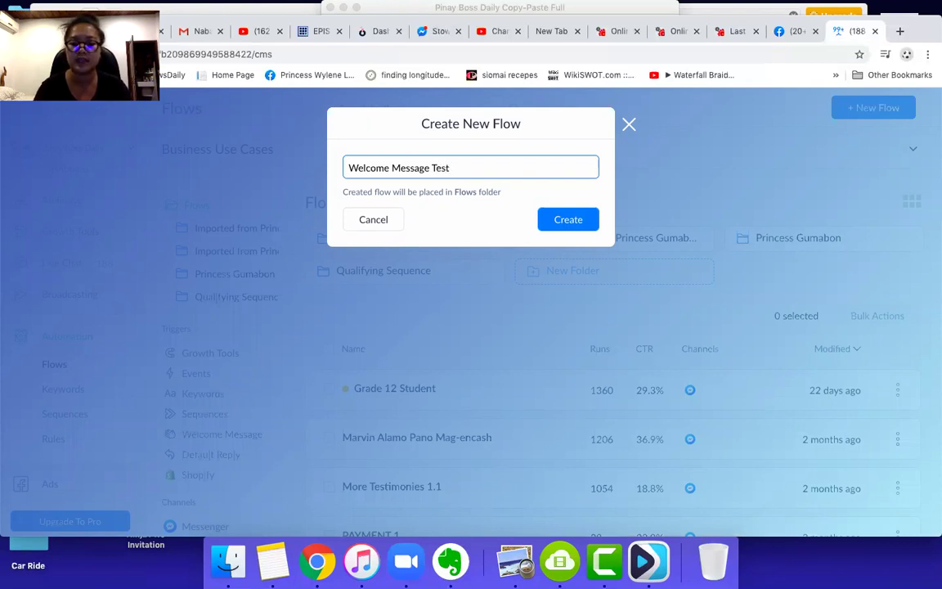
{"action": "type", "text": " Oct 2020"}
{"action": "left_click", "coordinate": [573, 220]}
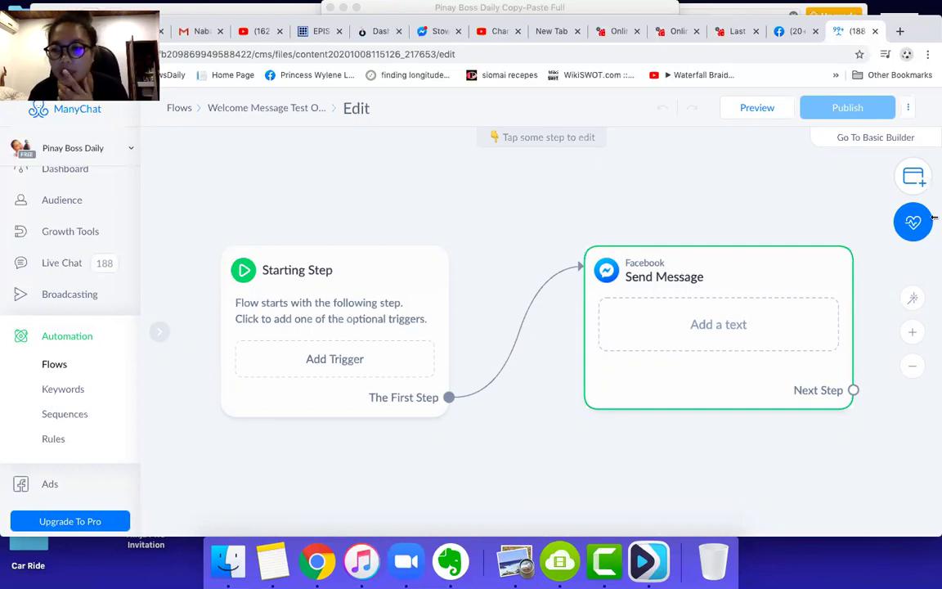
- View the new flow in the basic builder and return to the flow builder
{"action": "left_click", "coordinate": [914, 139]}
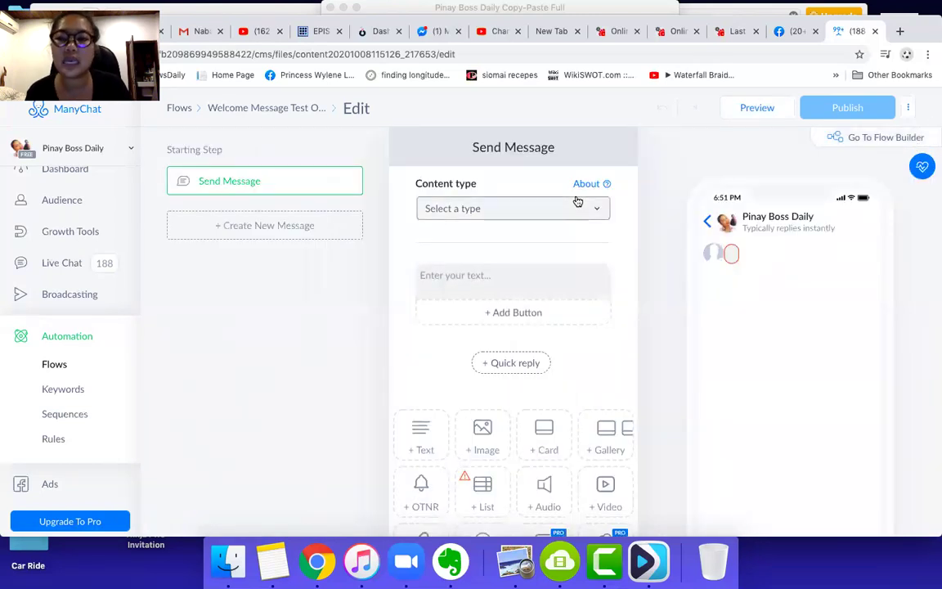
{"action": "left_click", "coordinate": [867, 139]}
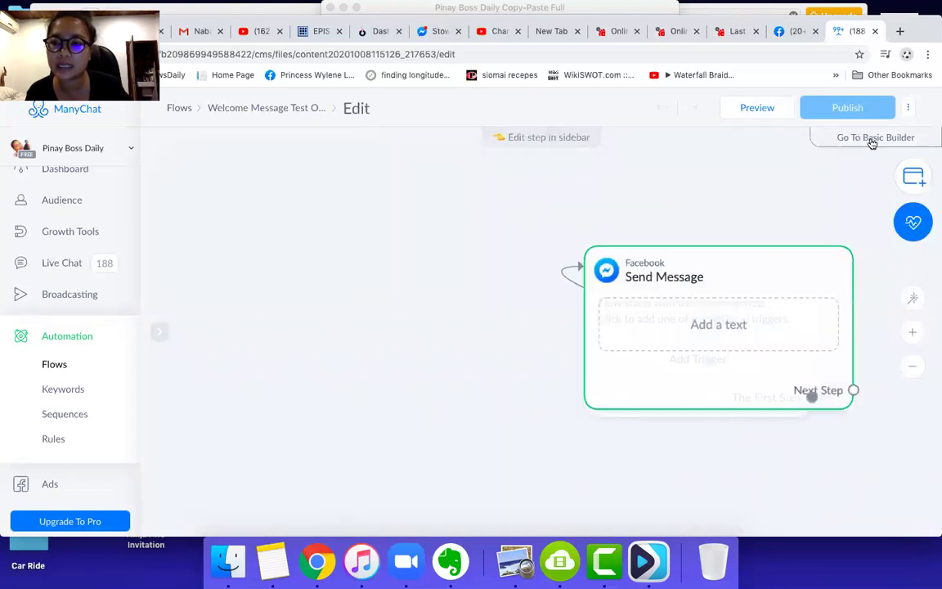
- In the basic builder, set the starting message's content type to Confirmed Event Update and enter the placeholder text "shsjjdhdh;s;s"
{"action": "left_click", "coordinate": [872, 141]}
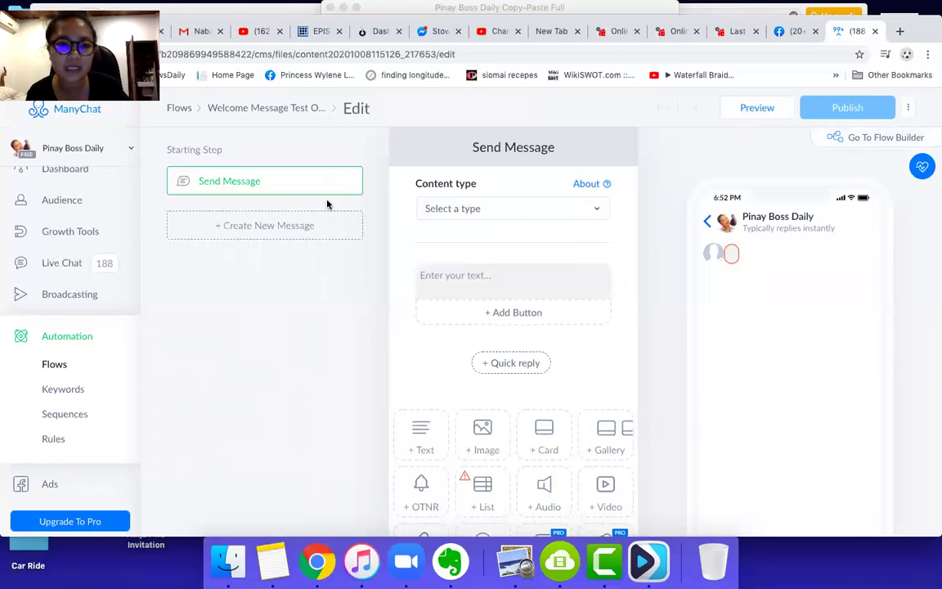
{"action": "left_click", "coordinate": [594, 211]}
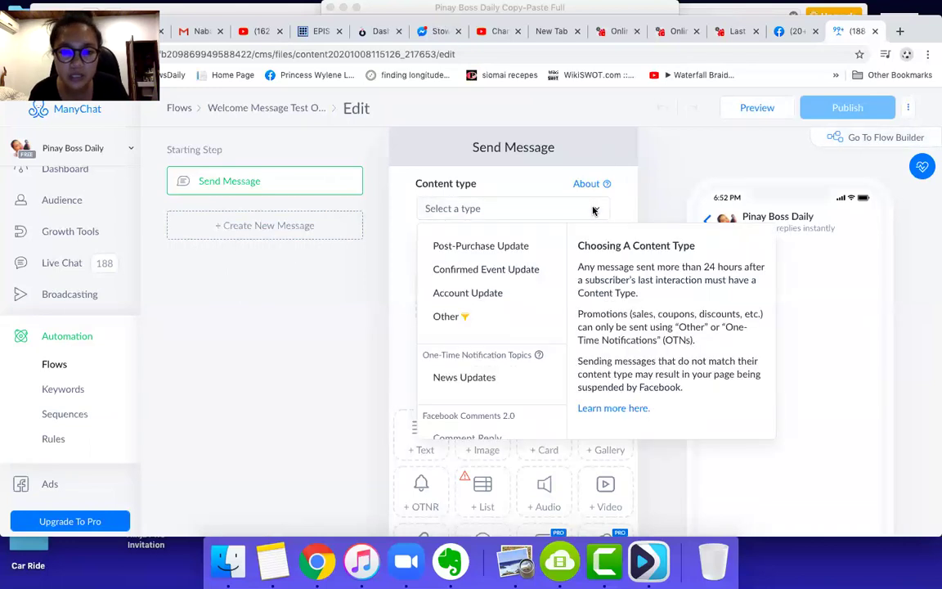
{"action": "scroll", "coordinate": [530, 320], "scroll_direction": "down", "scroll_amount": 1}
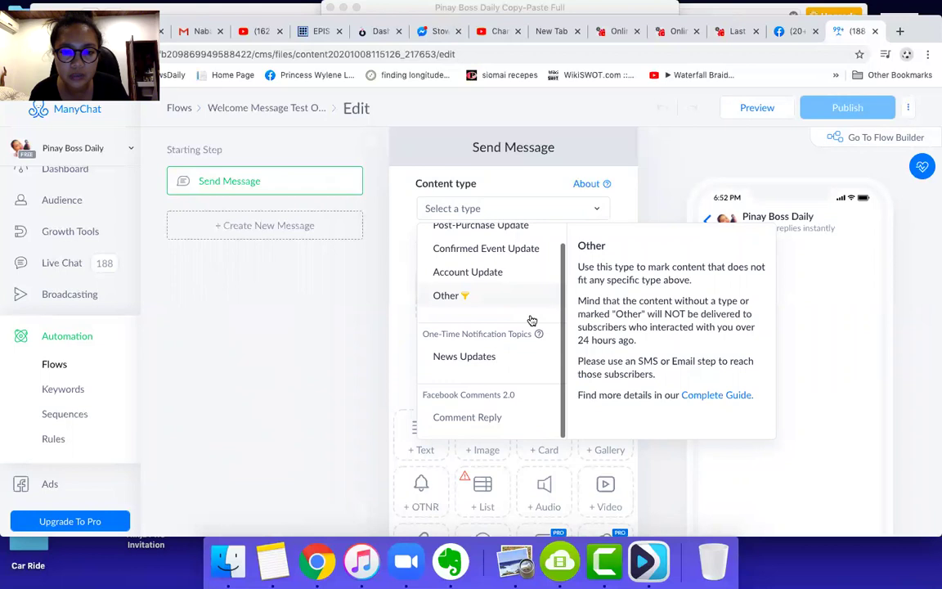
{"action": "scroll", "coordinate": [529, 319], "scroll_direction": "up", "scroll_amount": 1}
{"action": "left_click", "coordinate": [507, 270]}
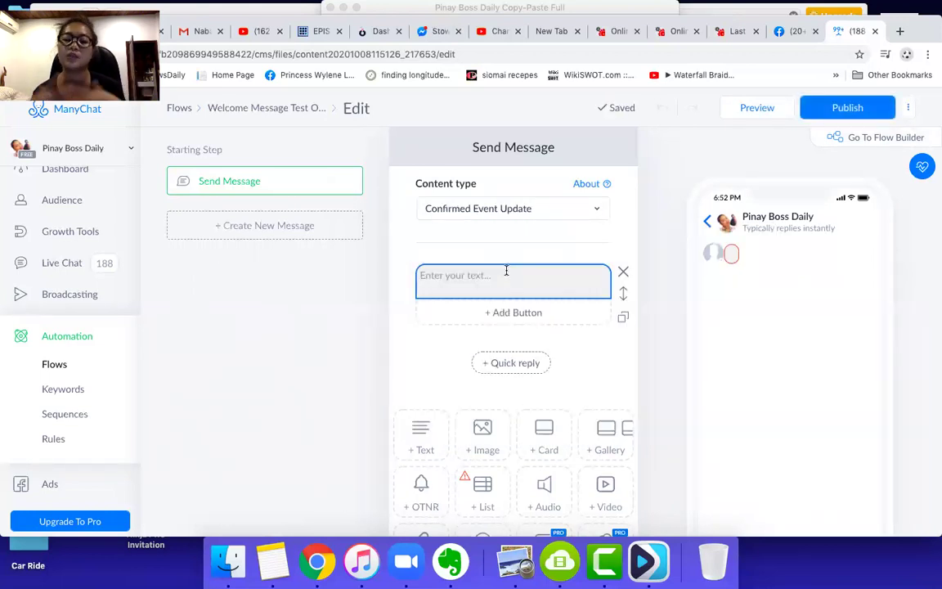
{"action": "left_click", "coordinate": [459, 278]}
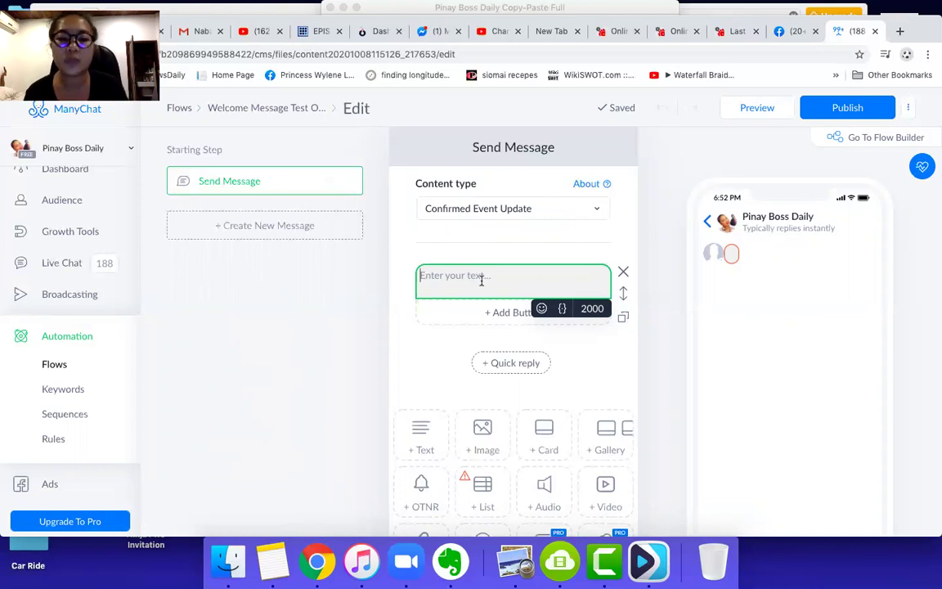
{"action": "type", "text": "shsjjdhdh;s;s"}
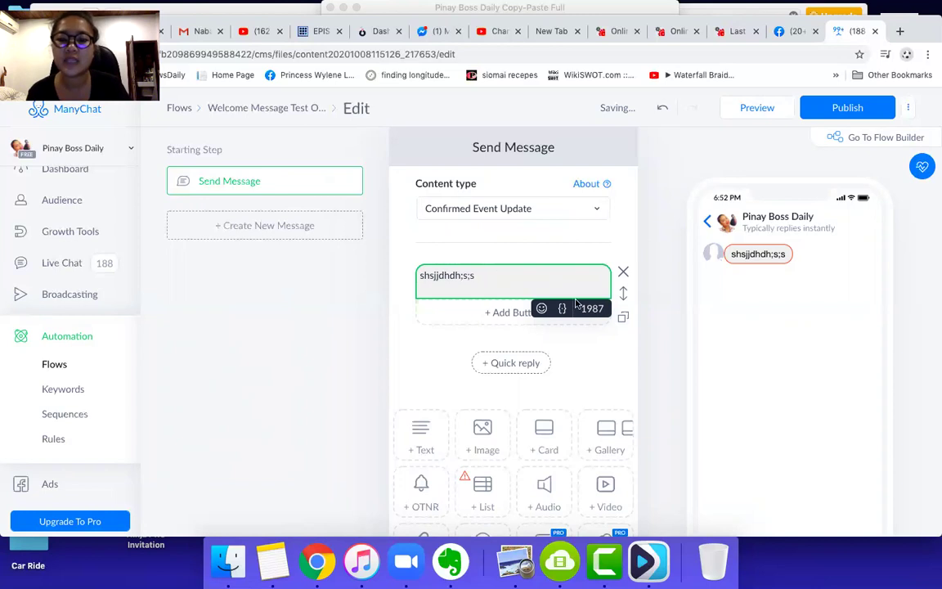
- Add a button titled "I'm Willing To Learn" beneath the starting message's text
{"action": "scroll", "coordinate": [579, 387], "scroll_direction": "down", "scroll_amount": 1}
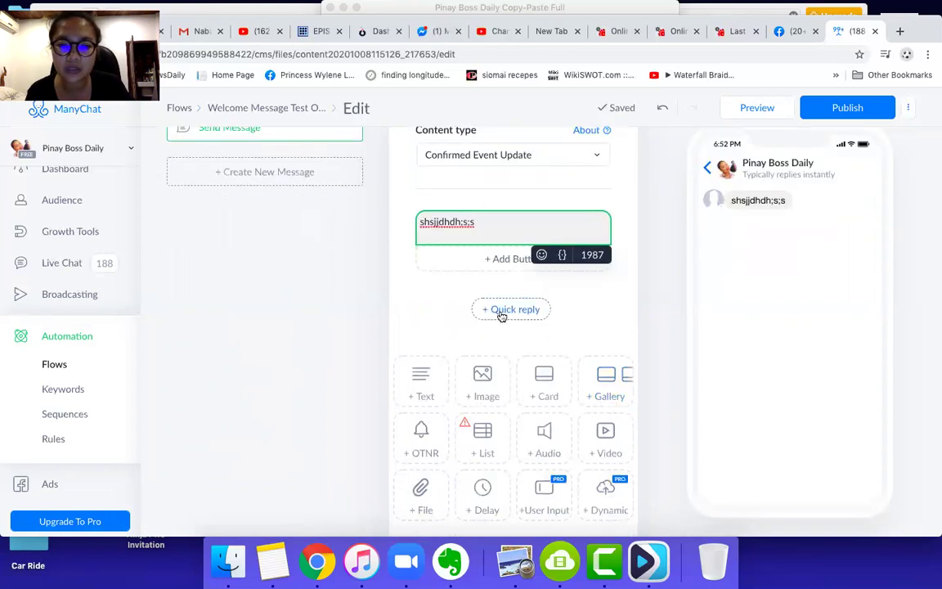
{"action": "left_click", "coordinate": [489, 263]}
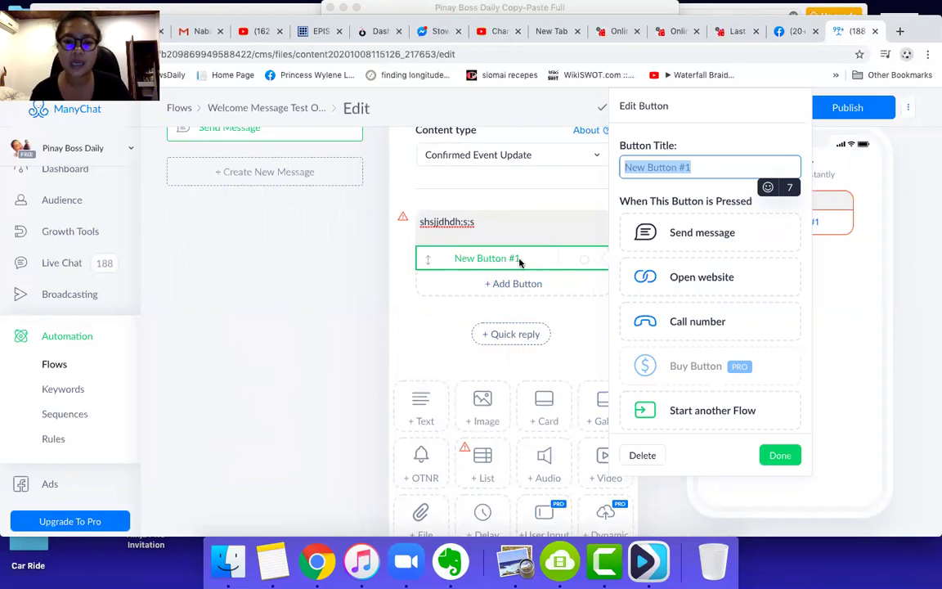
{"action": "type", "text": "I"}
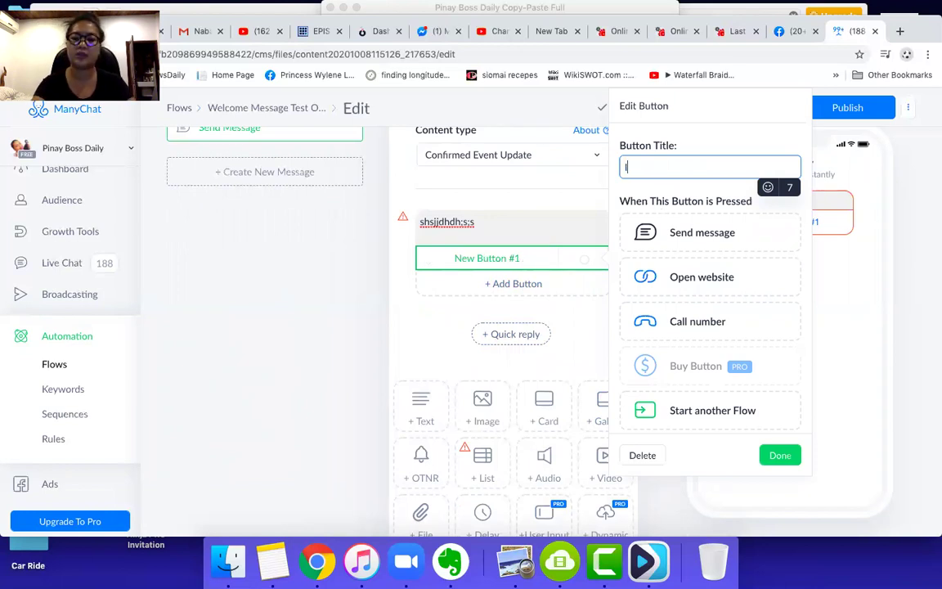
{"action": "type", "text": "'m Willi"}
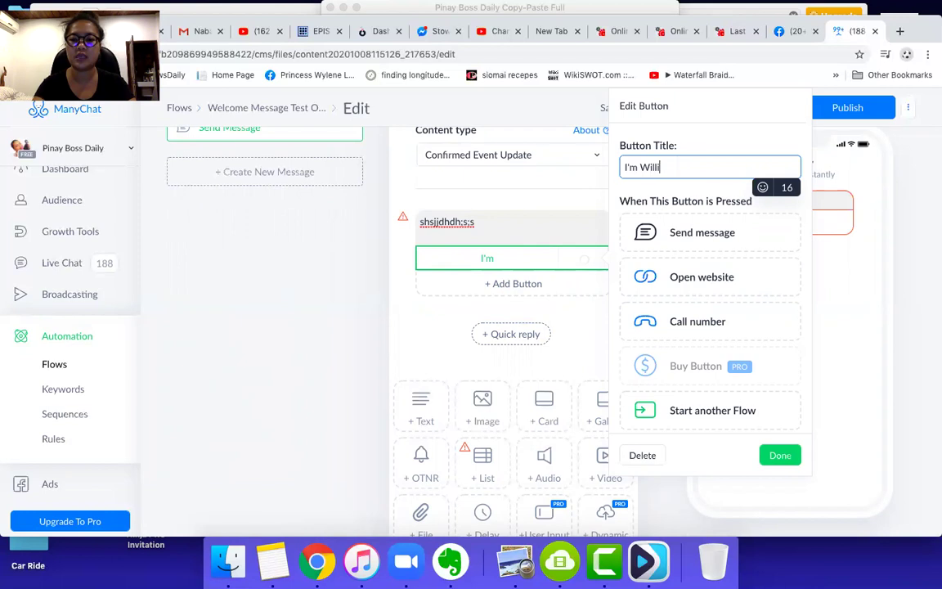
{"action": "type", "text": "ng To Learn"}
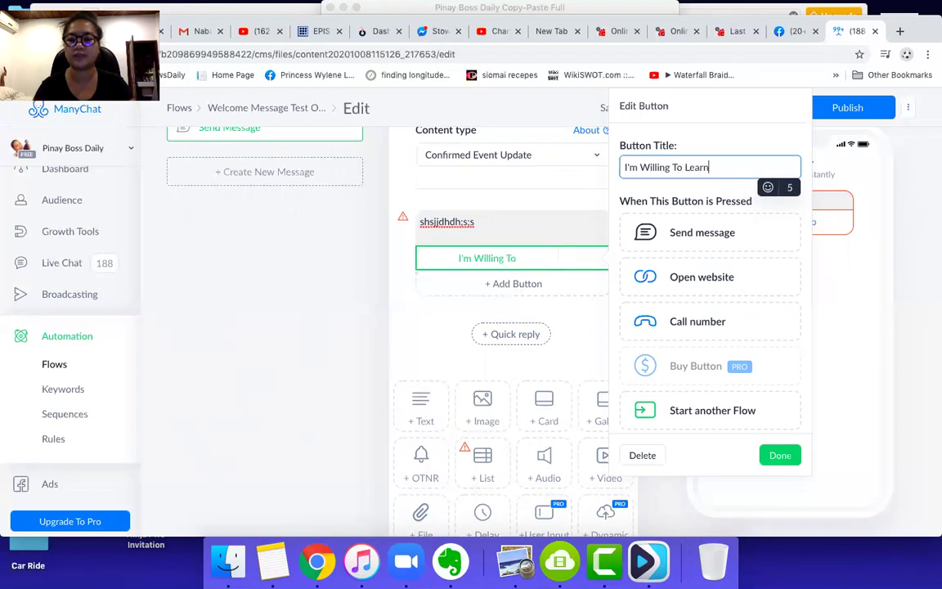
- Replace the starting message's placeholder text with "Who", "What" and "How" on three separate lines
{"action": "left_click", "coordinate": [481, 226]}
{"action": "key", "text": "super+a"}
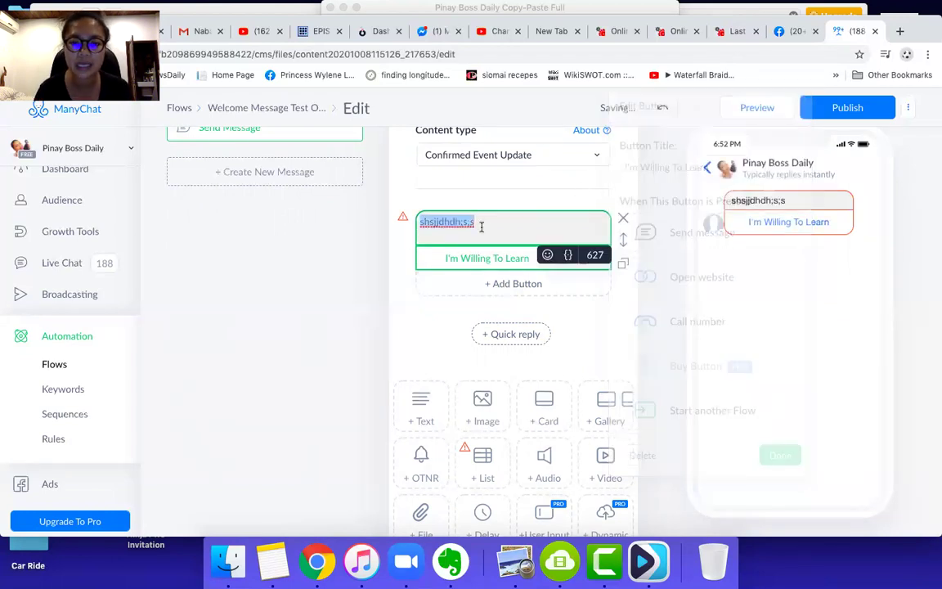
{"action": "type", "text": "Who"}
{"action": "key", "text": "Return"}
{"action": "type", "text": "What"}
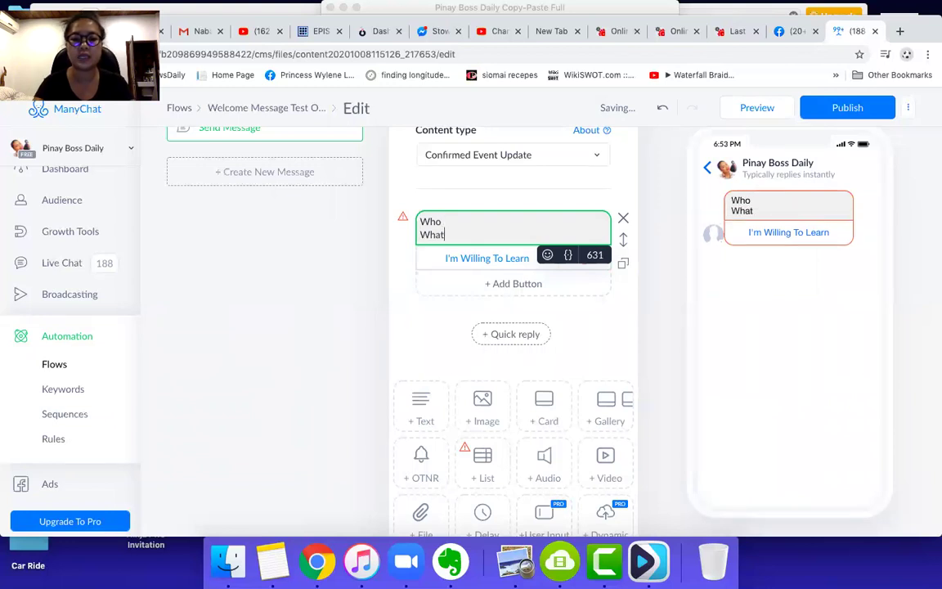
{"action": "key", "text": "Return"}
{"action": "type", "text": "How"}
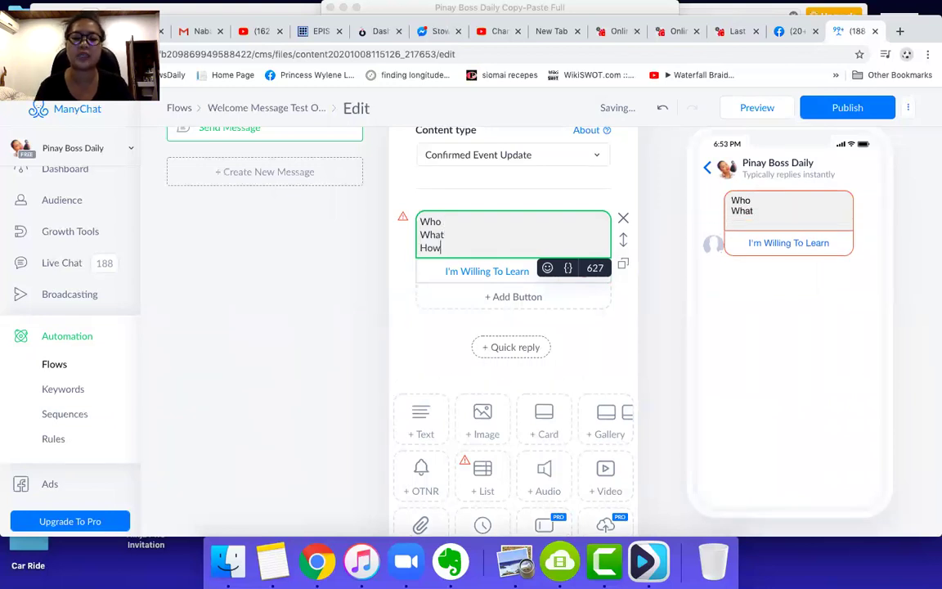
{"action": "left_click", "coordinate": [513, 274]}
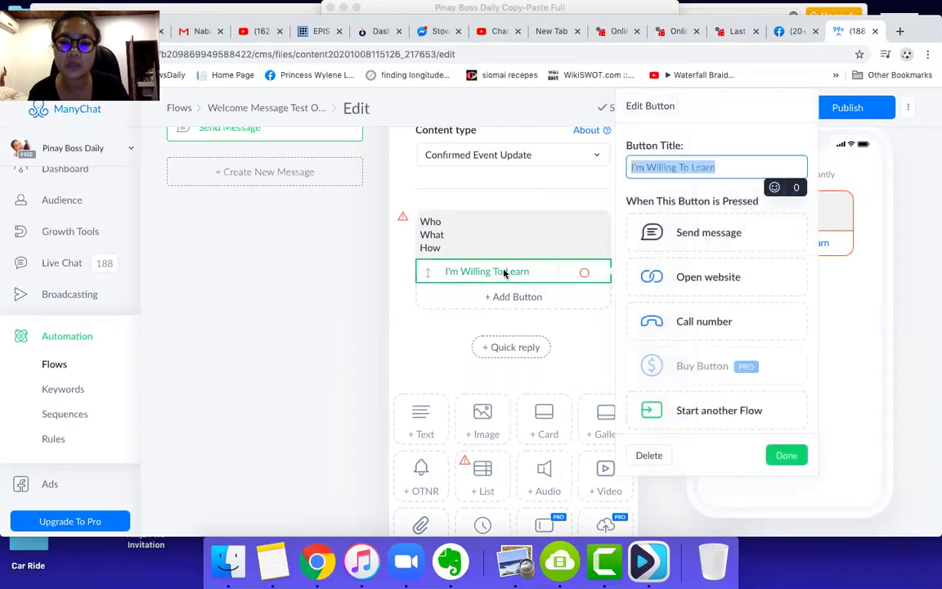
{"action": "left_click", "coordinate": [710, 287]}
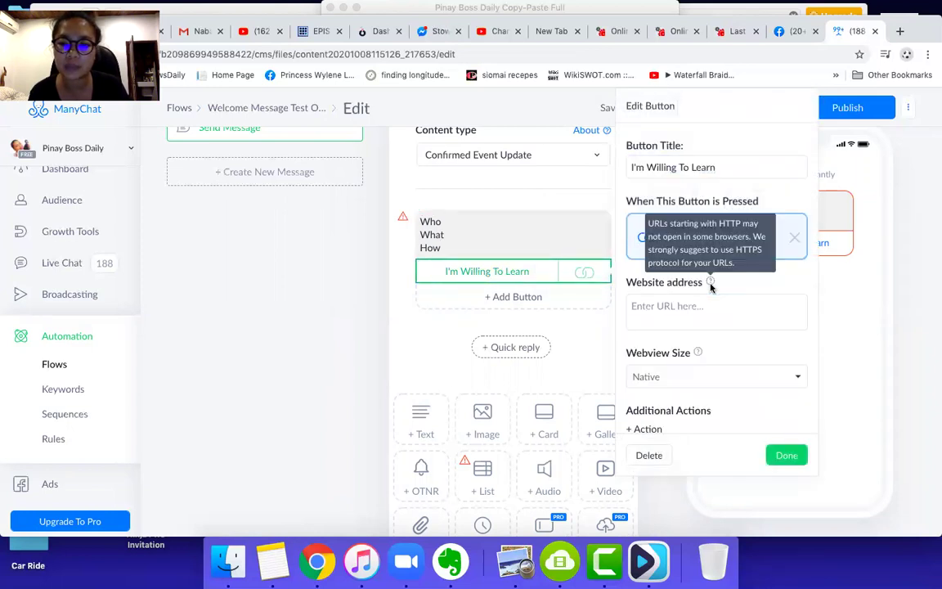
{"action": "left_click", "coordinate": [666, 306]}
{"action": "type", "text": "https://pinaybossdaily.profitsystem.ph/onlinebusinesssystemfreetraining/"}
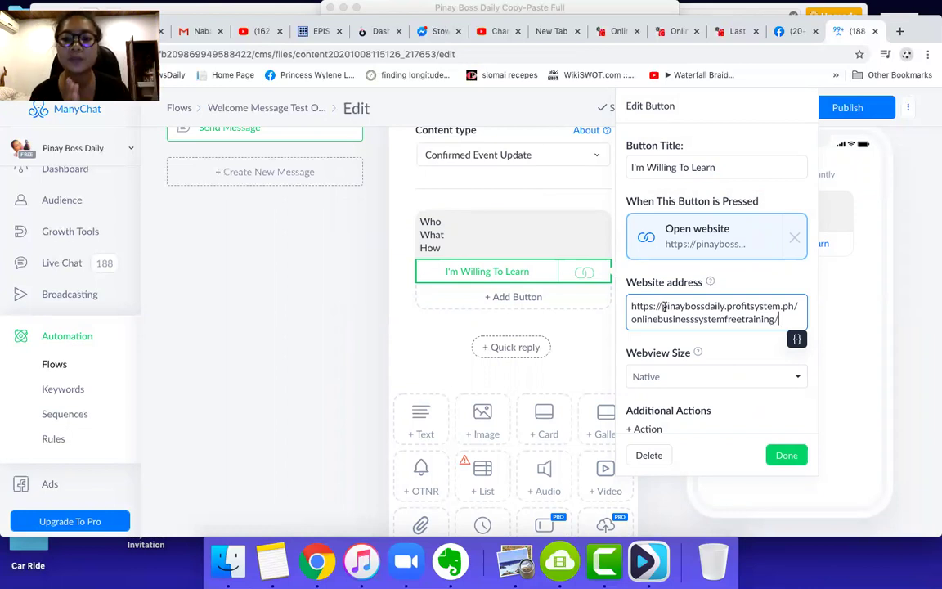
{"action": "left_click", "coordinate": [794, 238]}
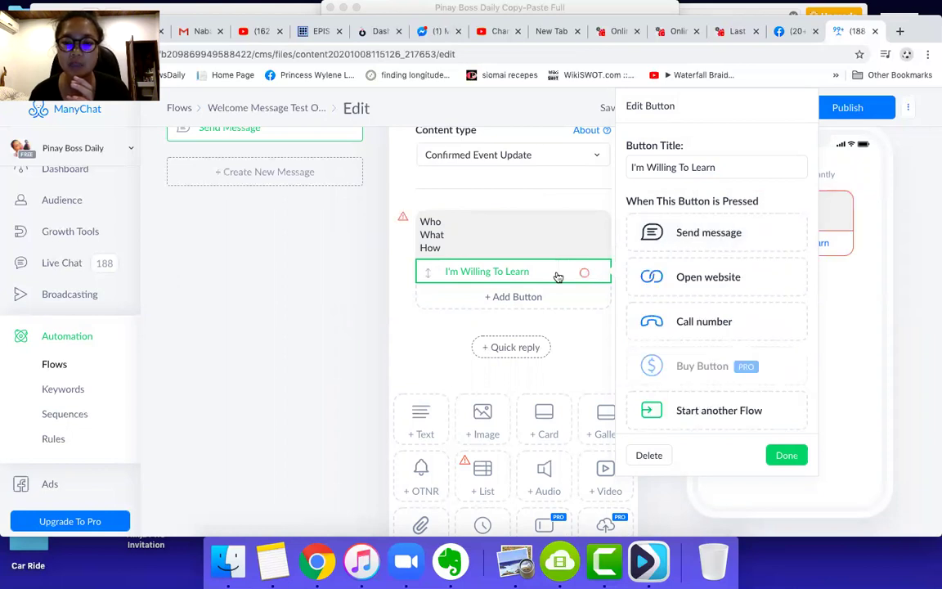
- Make the "I'm Willing To Learn" button send a new message and add a smiling face emoji to the end of its title
{"action": "left_click", "coordinate": [703, 235]}
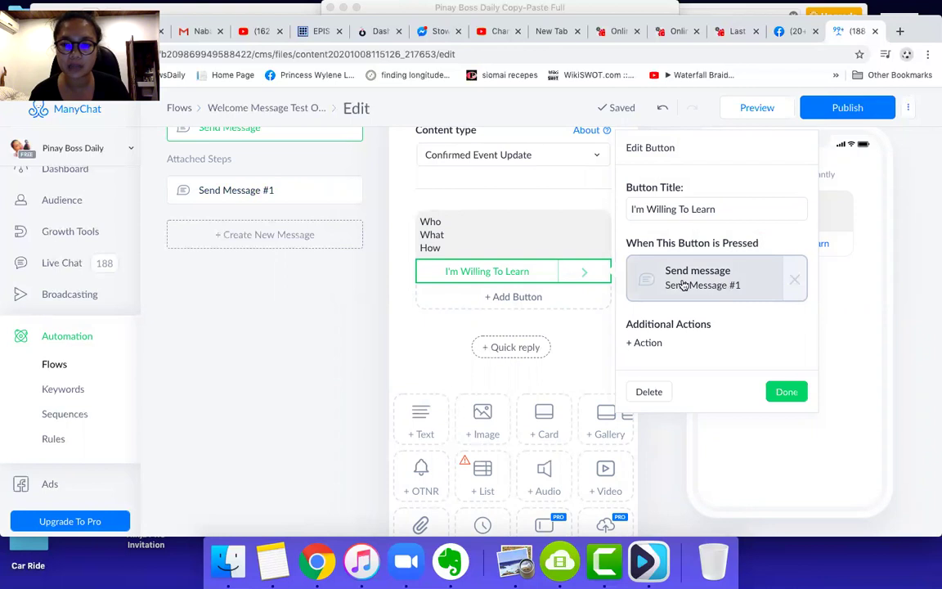
{"action": "triple_click", "coordinate": [728, 207]}
{"action": "left_click", "coordinate": [728, 207]}
{"action": "double_click", "coordinate": [728, 206]}
{"action": "key", "text": "BackSpace"}
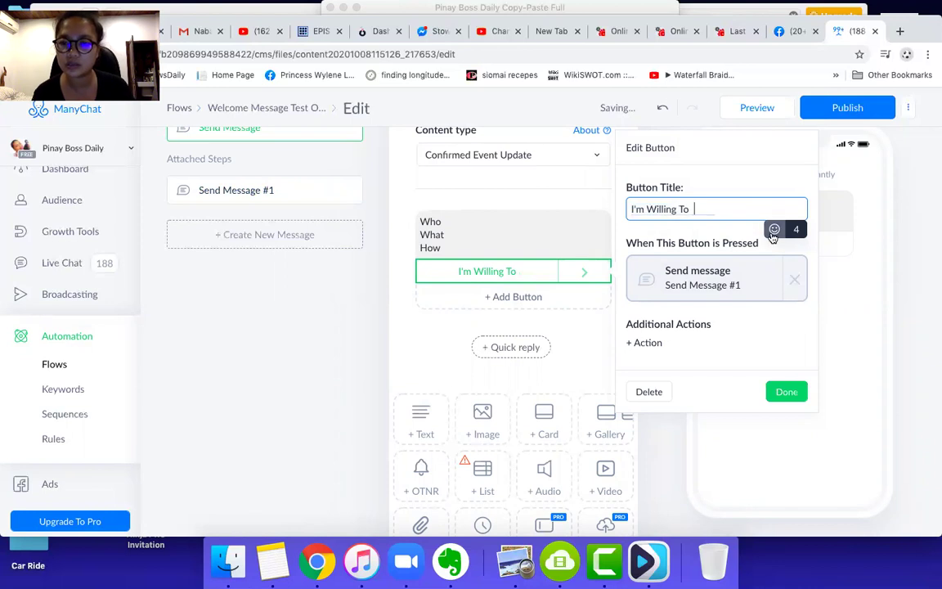
{"action": "left_click", "coordinate": [773, 232]}
{"action": "left_click", "coordinate": [680, 328]}
{"action": "left_click", "coordinate": [711, 210]}
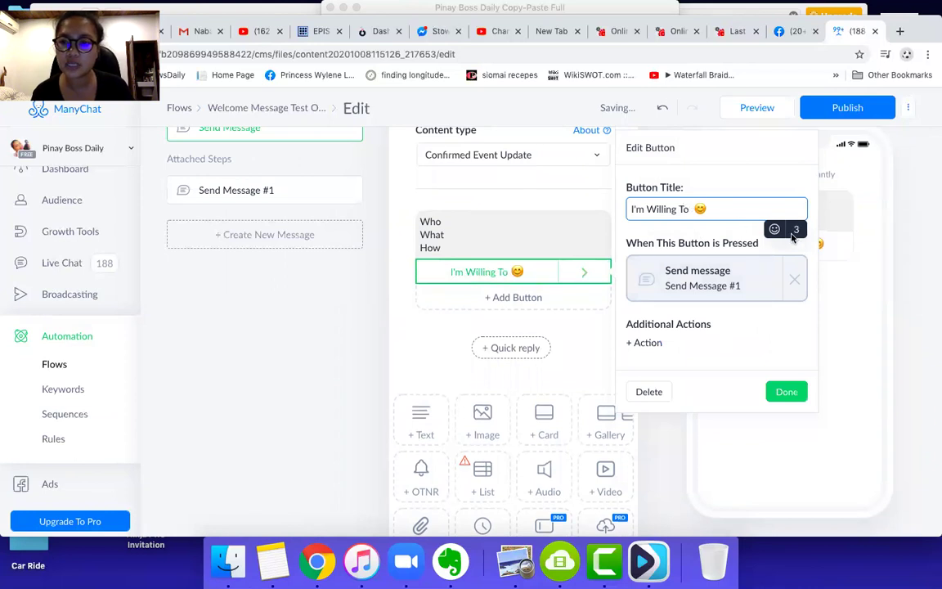
{"action": "key", "text": "Left"}
{"action": "type", "text": "Learn"}
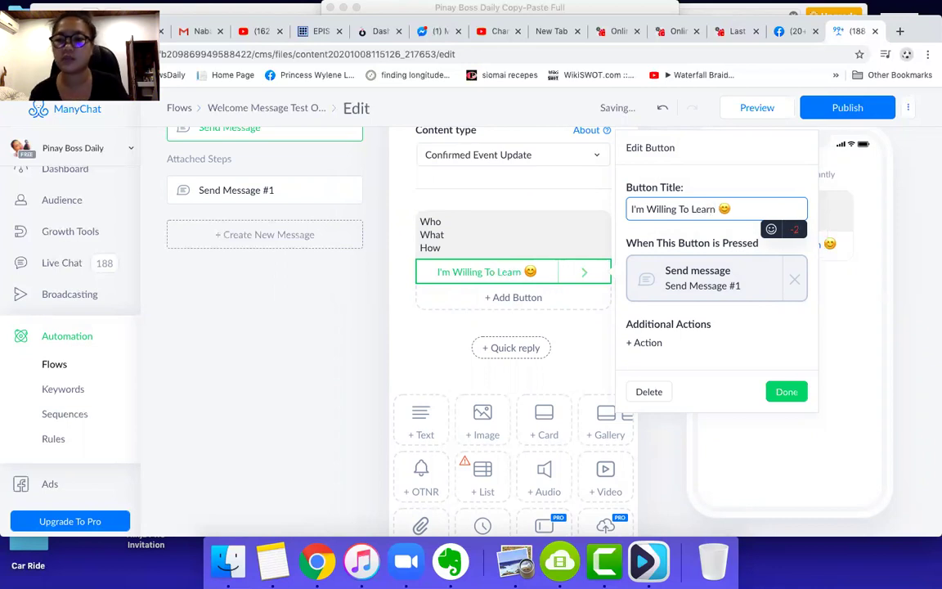
- Shorten the button title to "Im Willing To Learn😊" by removing the space before the emoji and the apostrophe
{"action": "key", "text": "Delete"}
{"action": "left_click", "coordinate": [645, 210]}
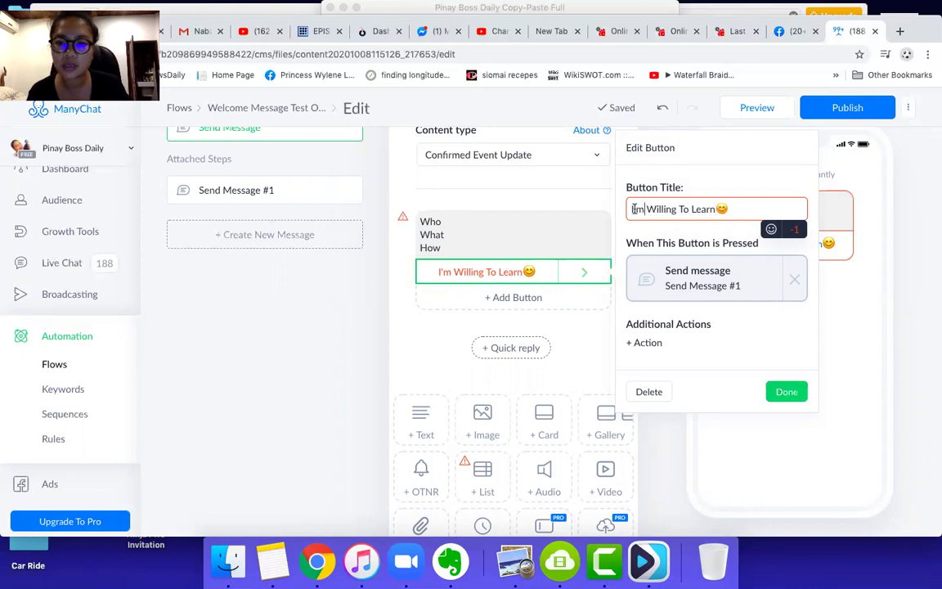
{"action": "key", "text": "BackSpace"}
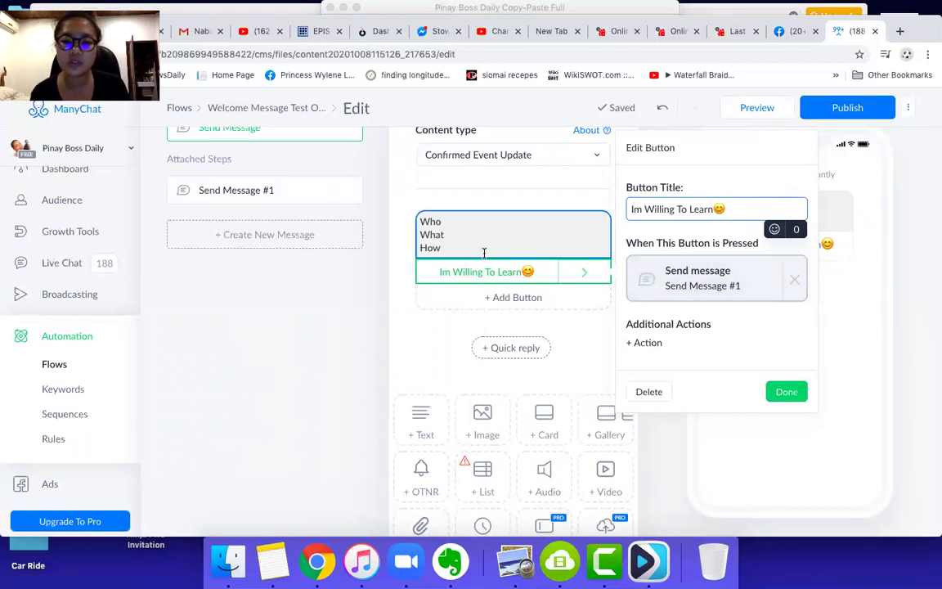
{"action": "left_click", "coordinate": [460, 226]}
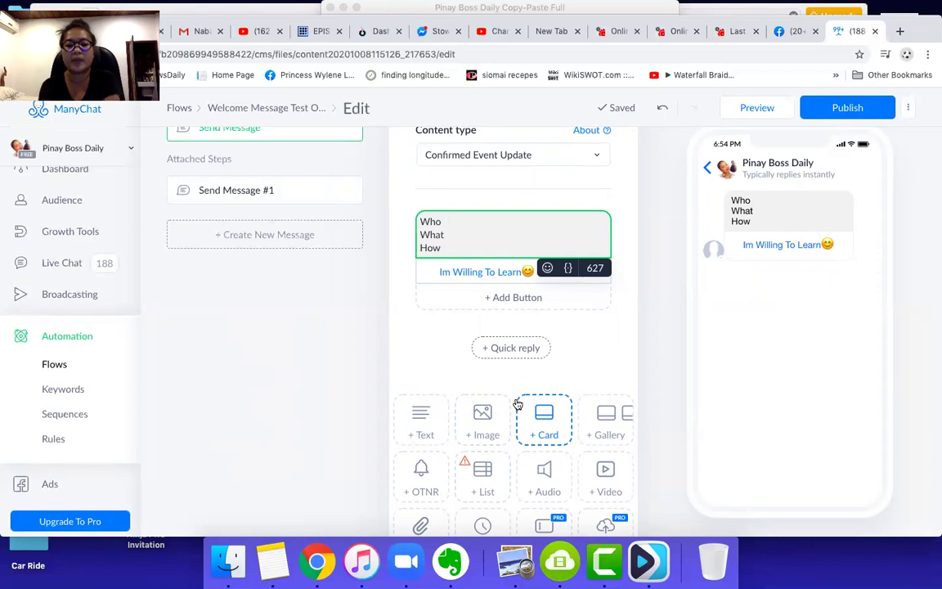
- Add a video block to the starting message and move it above the Who/What/How text block
{"action": "left_click", "coordinate": [602, 384]}
{"action": "left_click", "coordinate": [606, 484]}
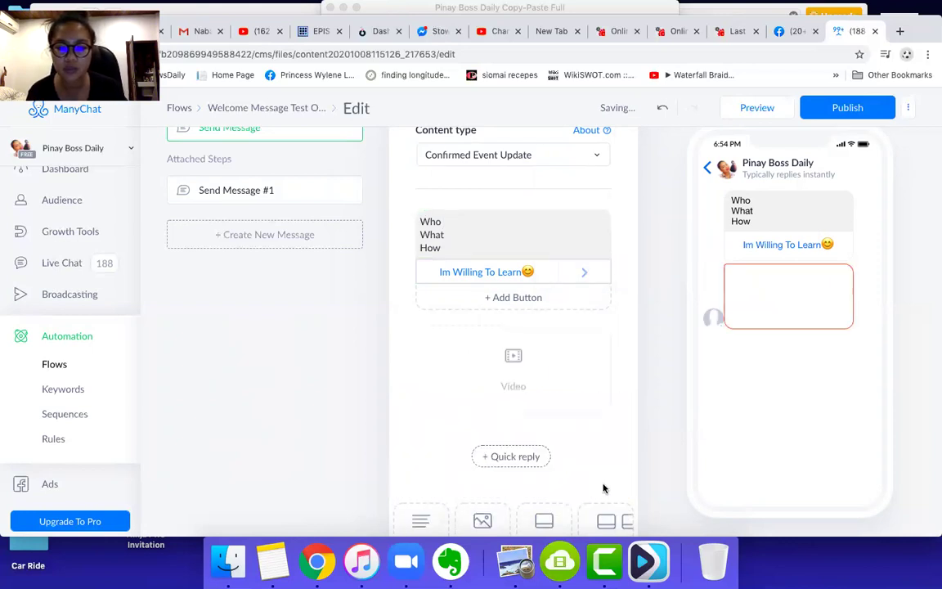
{"action": "left_click_drag", "start_coordinate": [622, 362], "coordinate": [615, 211]}
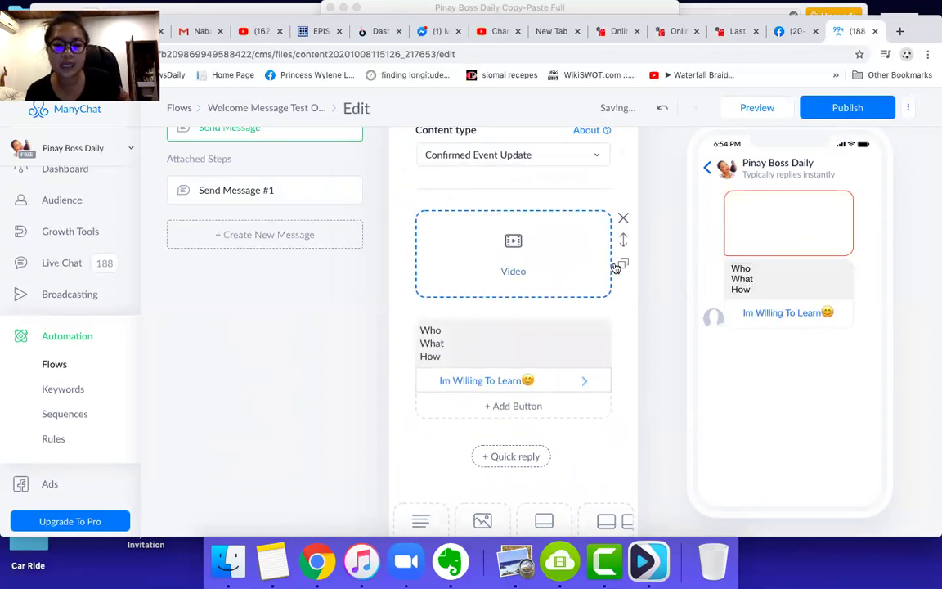
- Try the video block below the Who/What/How text block and move it back above the text
{"action": "left_click", "coordinate": [442, 329]}
{"action": "mouse_move", "coordinate": [448, 350]}
{"action": "left_mouse_down"}
{"action": "mouse_move", "coordinate": [445, 325]}
{"action": "mouse_move", "coordinate": [421, 329]}
{"action": "mouse_move", "coordinate": [448, 349]}
{"action": "mouse_move", "coordinate": [446, 358]}
{"action": "left_mouse_up"}
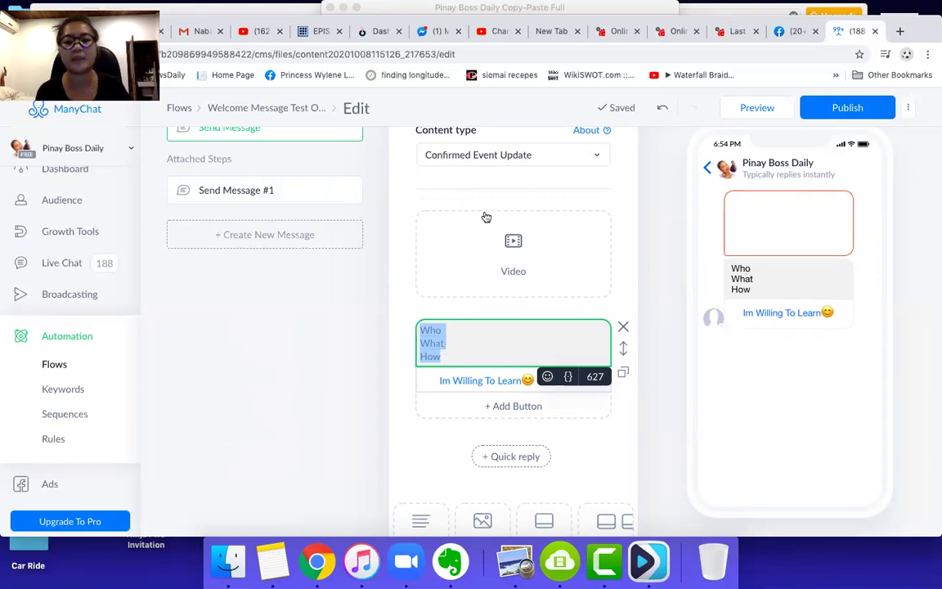
{"action": "left_click_drag", "start_coordinate": [622, 238], "coordinate": [616, 357]}
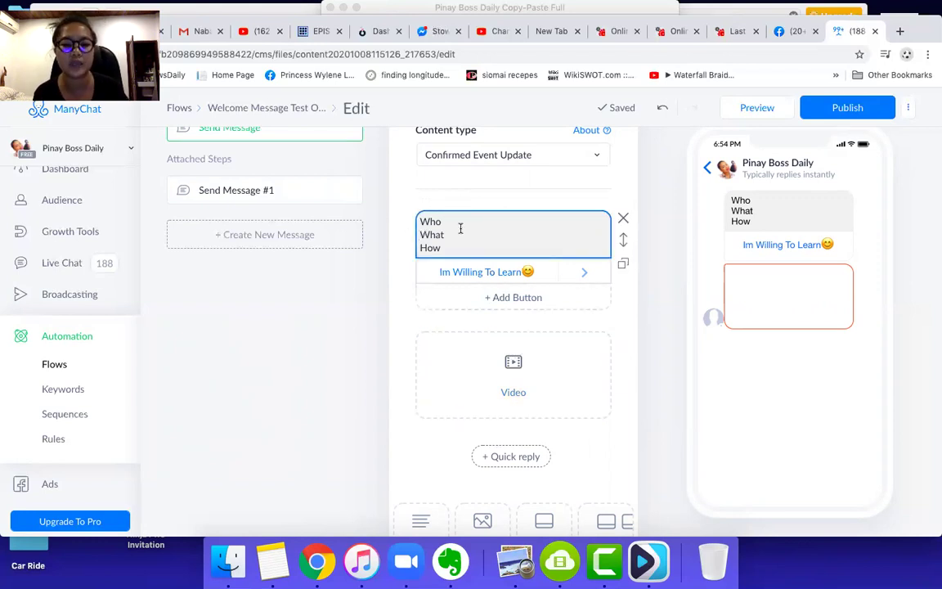
{"action": "left_click_drag", "start_coordinate": [624, 362], "coordinate": [613, 236]}
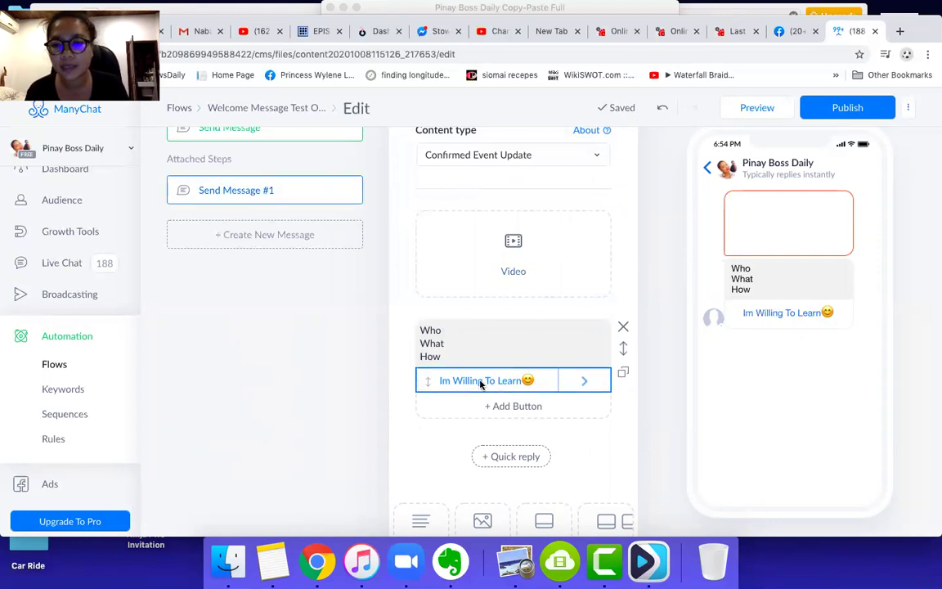
- Open the follow-up message linked to the button, set its content type to Confirmed Event Update and start editing its empty text block
{"action": "left_click", "coordinate": [493, 389]}
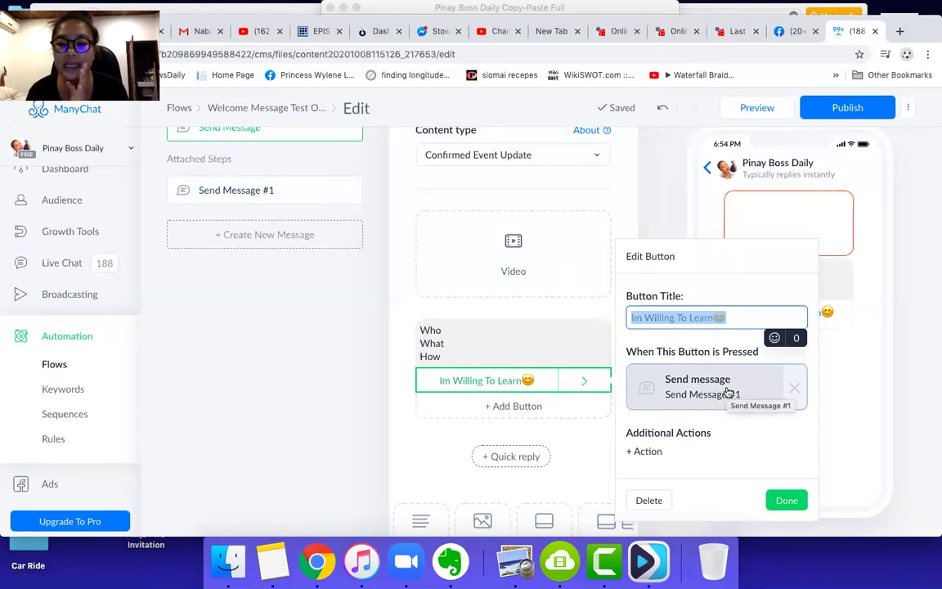
{"action": "left_click", "coordinate": [687, 397]}
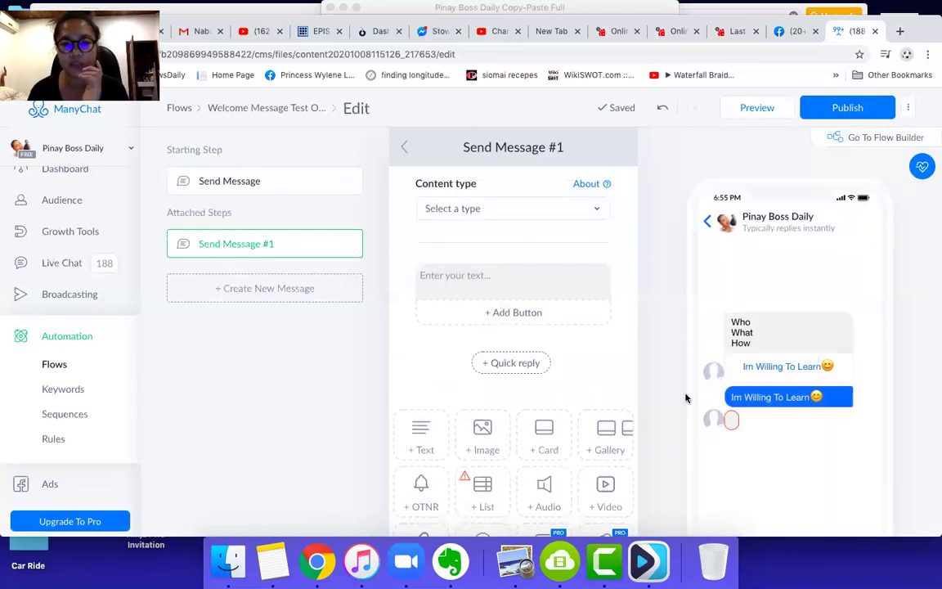
{"action": "left_click", "coordinate": [597, 209]}
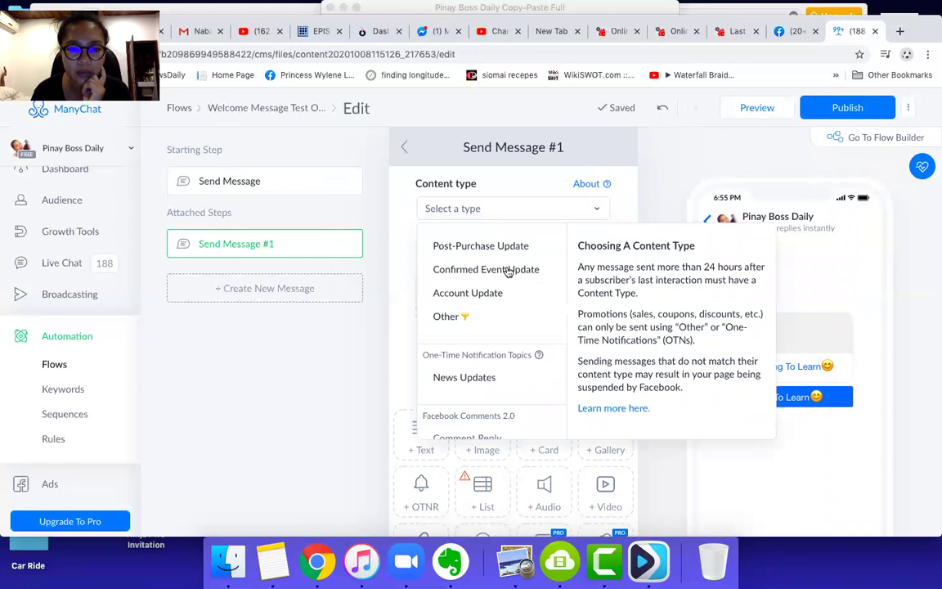
{"action": "scroll", "coordinate": [515, 295], "scroll_direction": "down", "scroll_amount": 1}
{"action": "scroll", "coordinate": [516, 295], "scroll_direction": "up", "scroll_amount": 1}
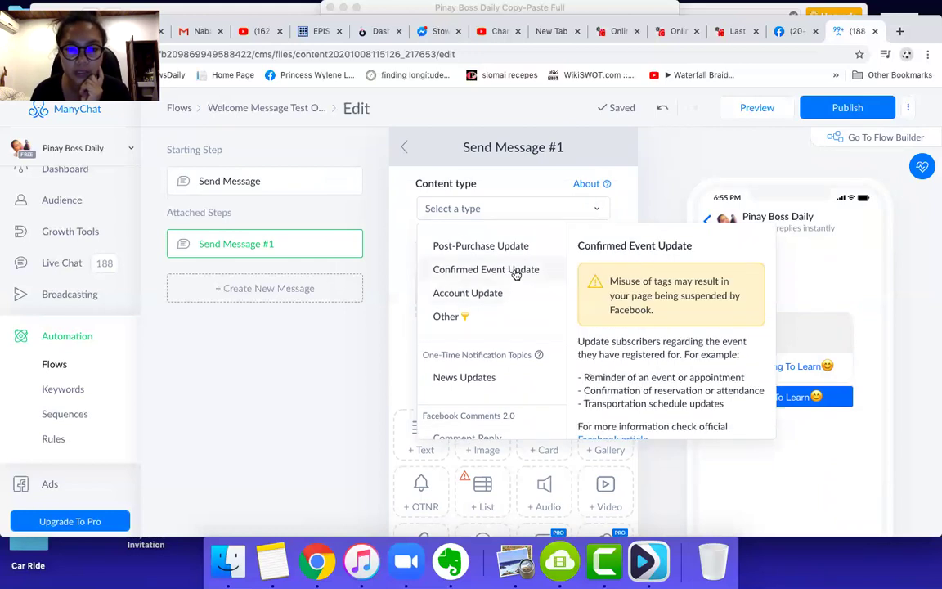
{"action": "left_click", "coordinate": [516, 272]}
{"action": "left_click", "coordinate": [464, 280]}
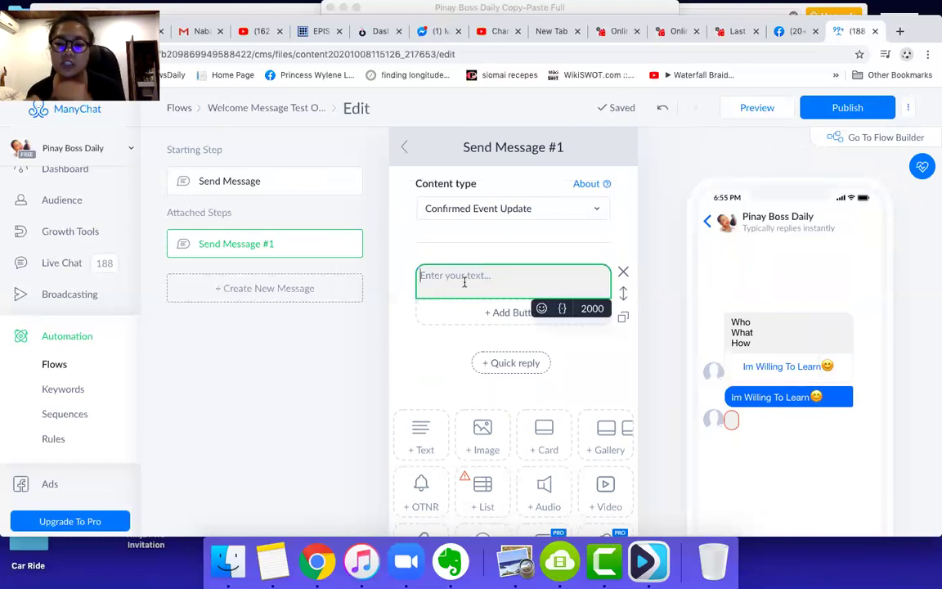
- Fill the follow-up message's empty text block with "Para malaman mo ung free training..."
{"action": "type", "text": "Para malaman m"}
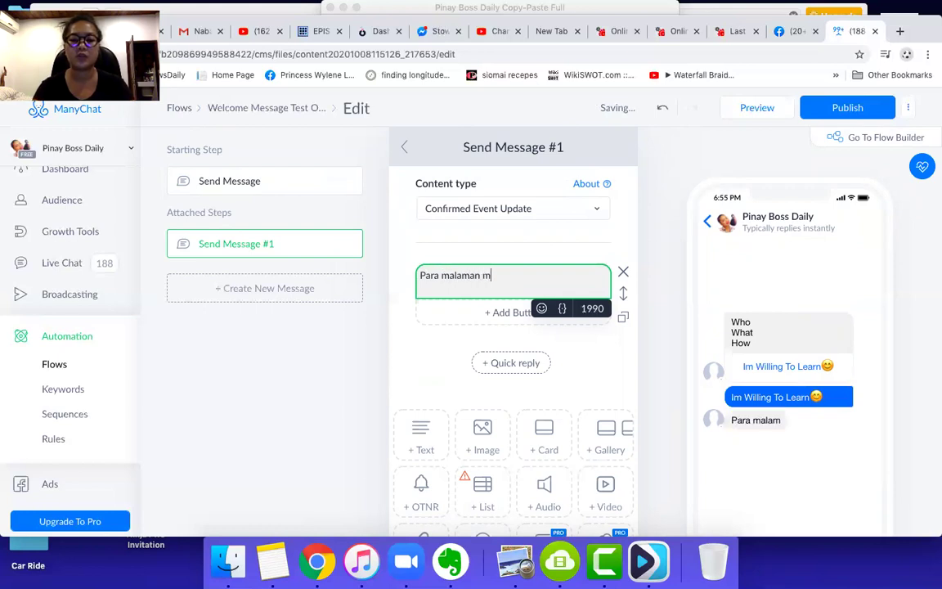
{"action": "type", "text": "o ung free traini"}
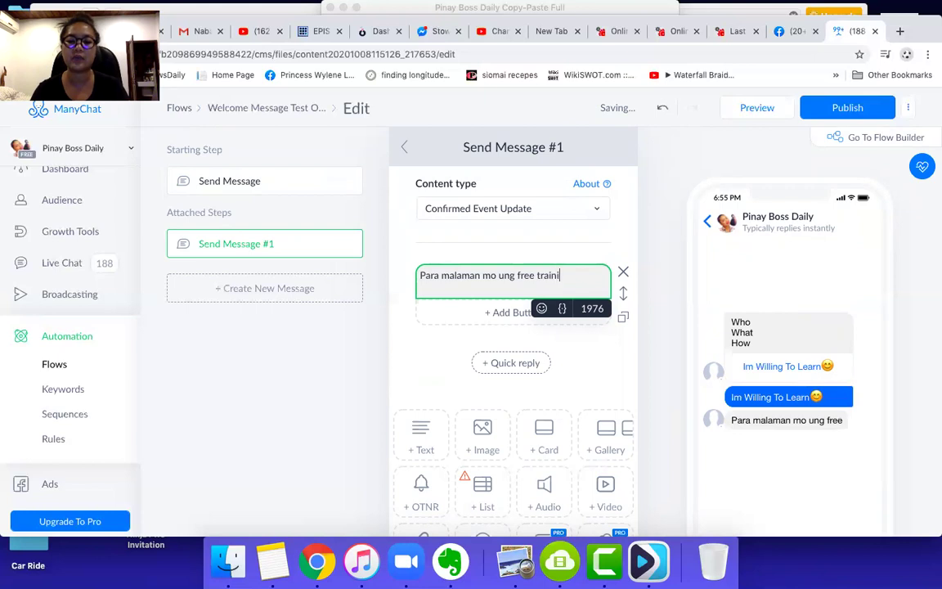
{"action": "type", "text": "ng..."}
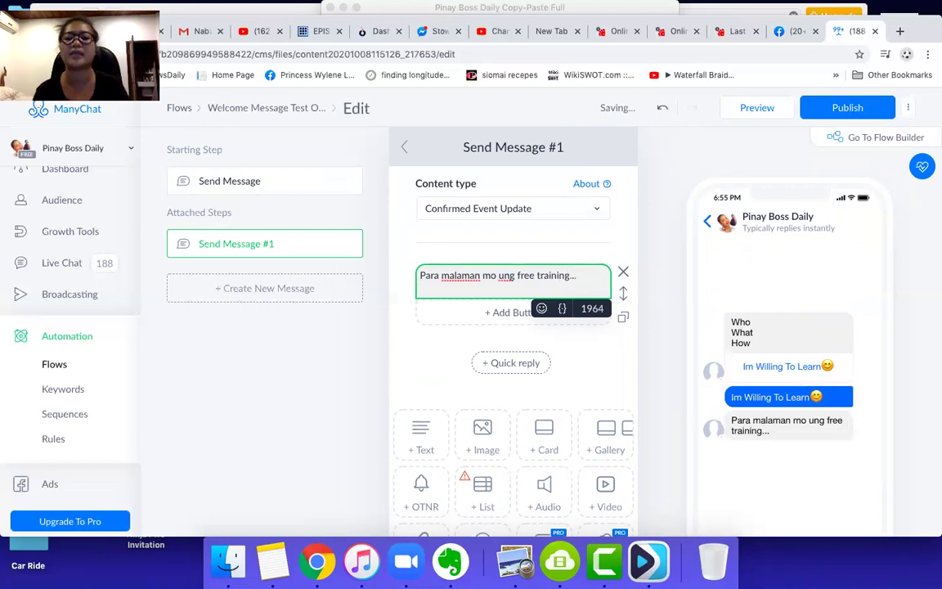
- Add a button below the follow-up message's text and title it "Access FREE Lesson Now?"
{"action": "left_click", "coordinate": [497, 313]}
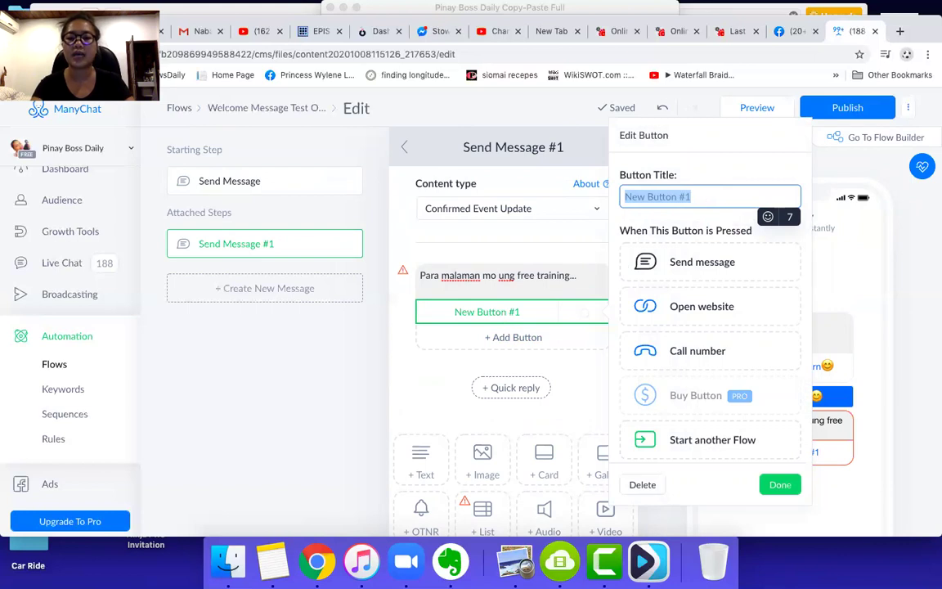
{"action": "type", "text": "Access FRE"}
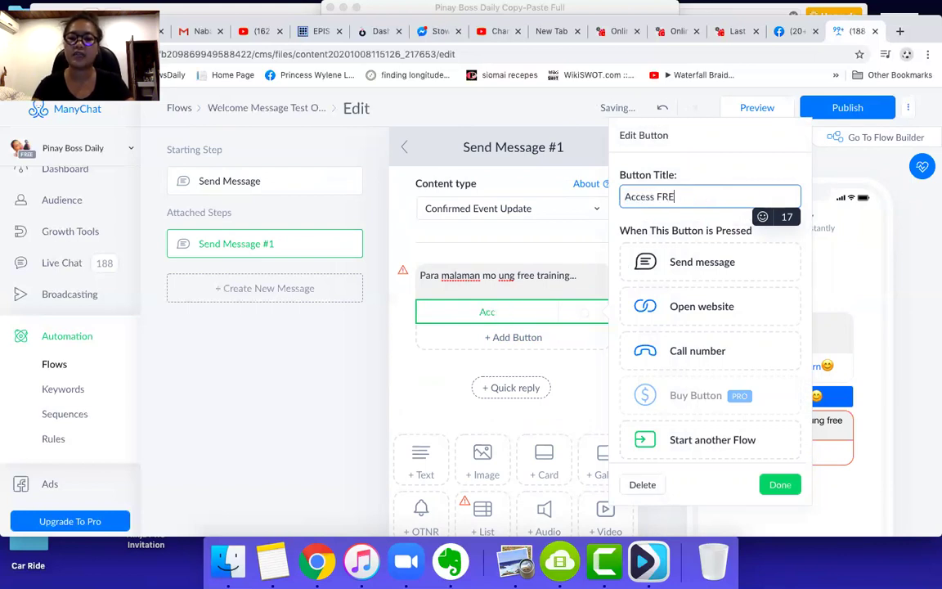
{"action": "type", "text": "E Lesson Now?"}
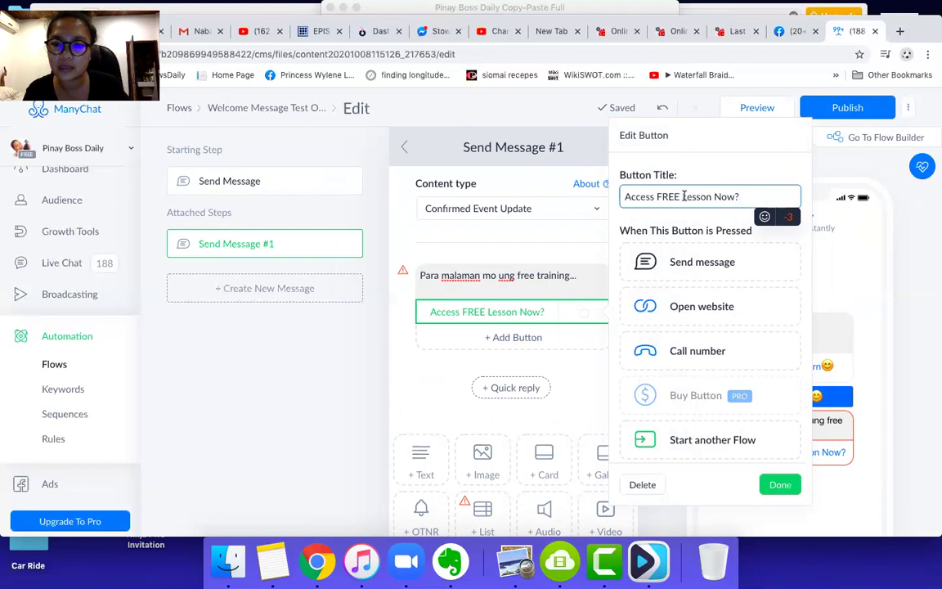
- Remove "FREE" from the button title and append the heart-eyes emoji, making it "Access Lesson Now? 😍"
{"action": "key", "text": "BackSpace"}
{"action": "key", "text": "BackSpace"}
{"action": "key", "text": "BackSpace"}
{"action": "key", "text": "BackSpace"}
{"action": "key", "text": "BackSpace"}
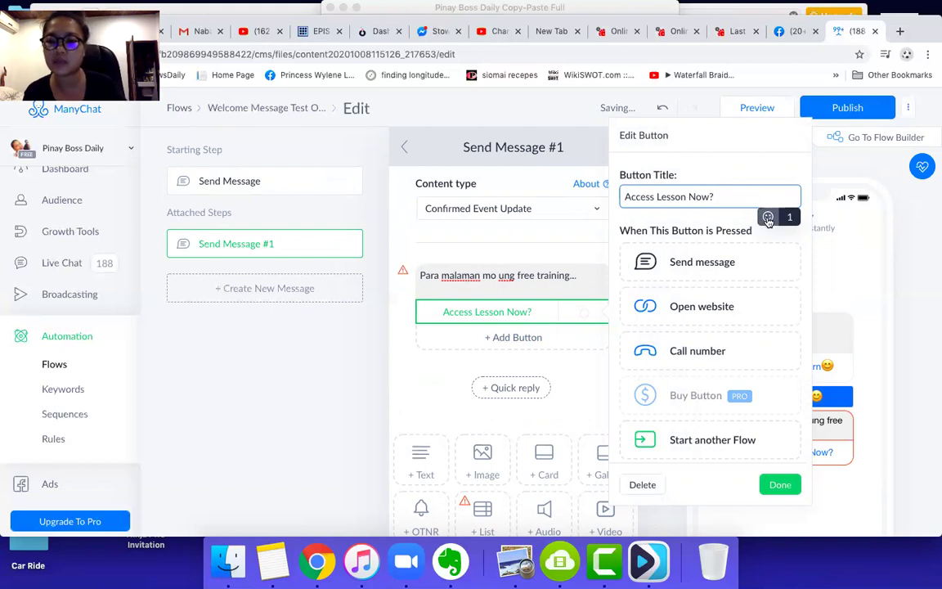
{"action": "left_click", "coordinate": [768, 218]}
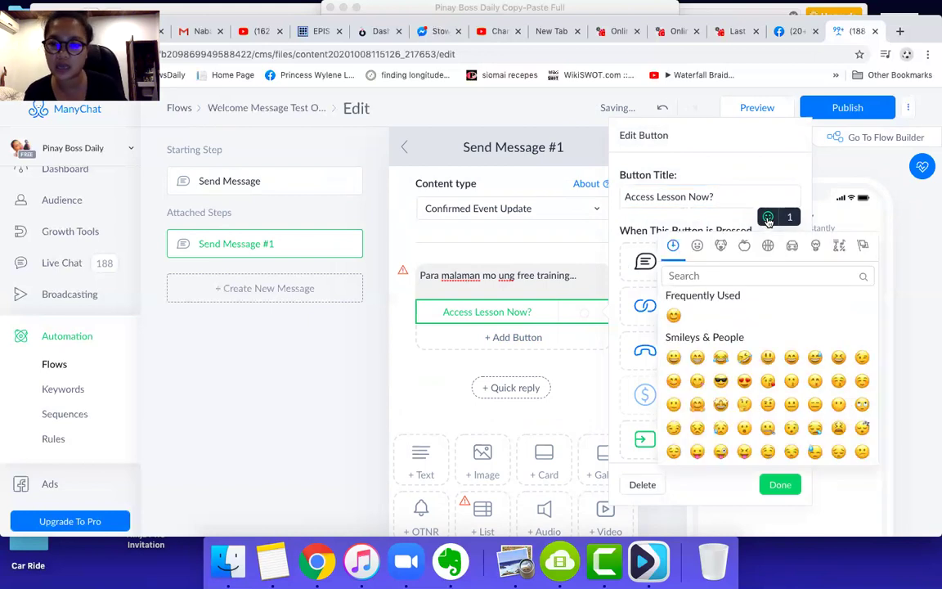
{"action": "left_click", "coordinate": [744, 380]}
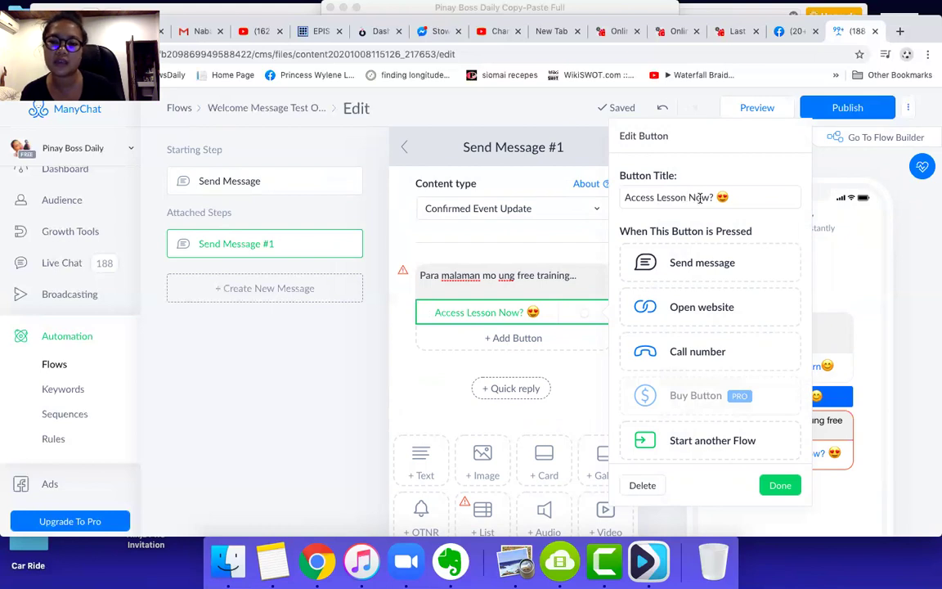
- Reword the button title to "FREE Lesson Here 😍", without the question mark
{"action": "double_click", "coordinate": [633, 198]}
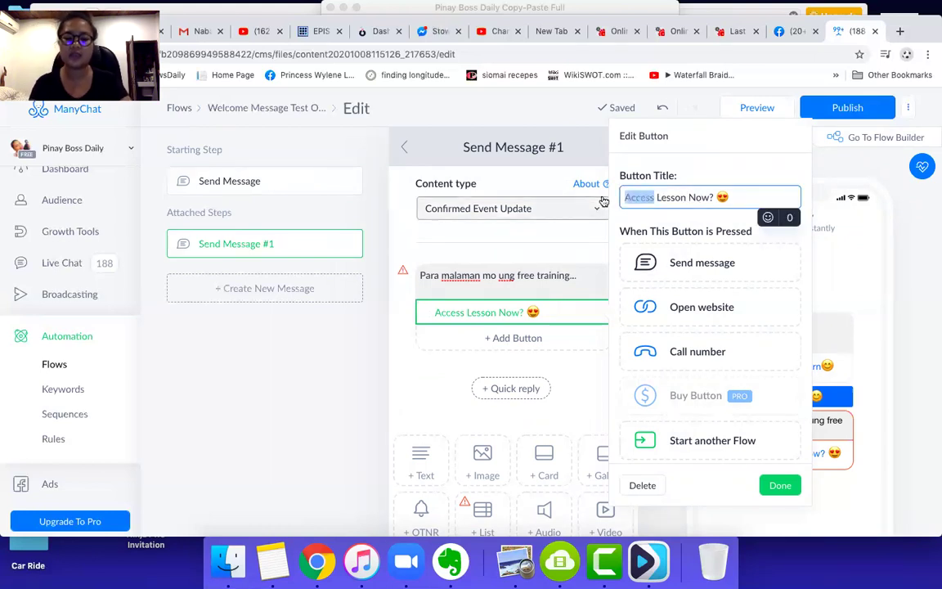
{"action": "type", "text": "FREE"}
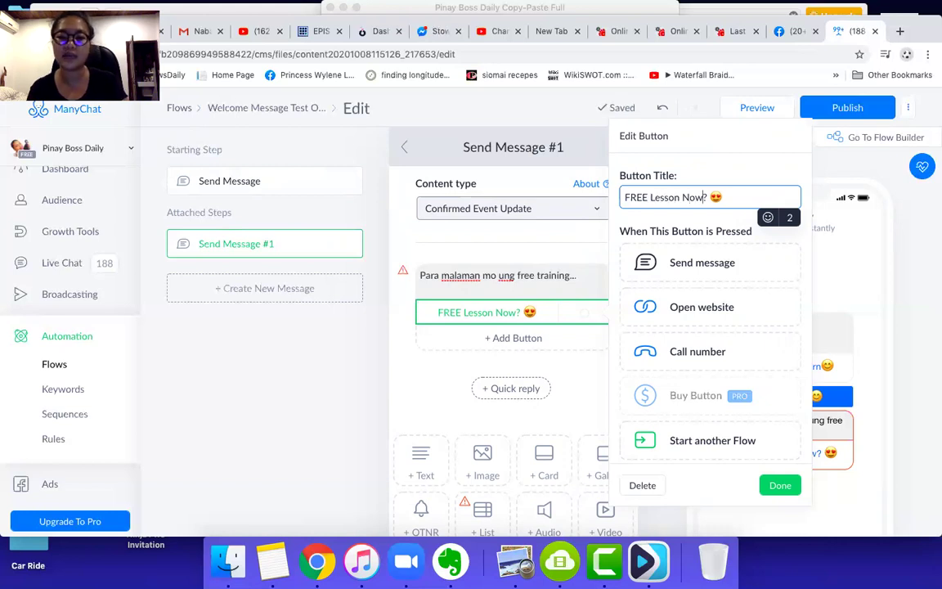
{"action": "key", "text": "BackSpace"}
{"action": "key", "text": "BackSpace"}
{"action": "key", "text": "BackSpace"}
{"action": "type", "text": "Here"}
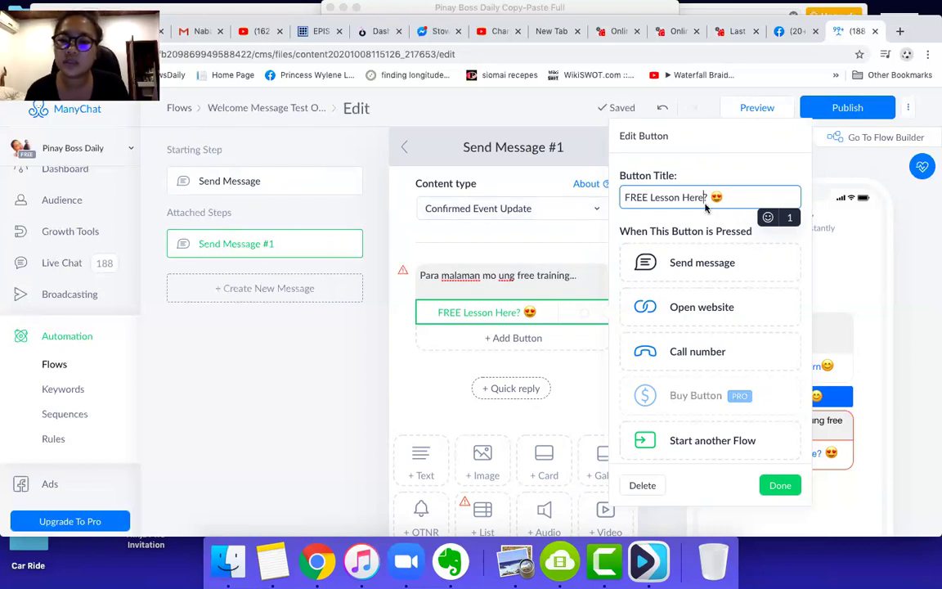
{"action": "key", "text": "Delete"}
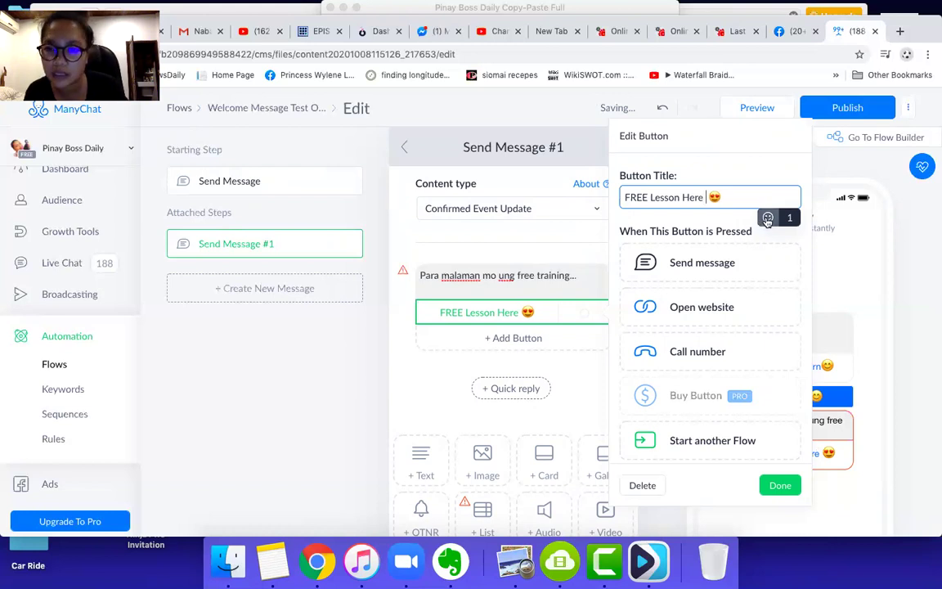
- Insert the right-pointing hand emoji before the heart-eyes emoji in the button title and save the button
{"action": "left_click", "coordinate": [767, 218]}
{"action": "scroll", "coordinate": [751, 391], "scroll_direction": "down", "scroll_amount": 5}
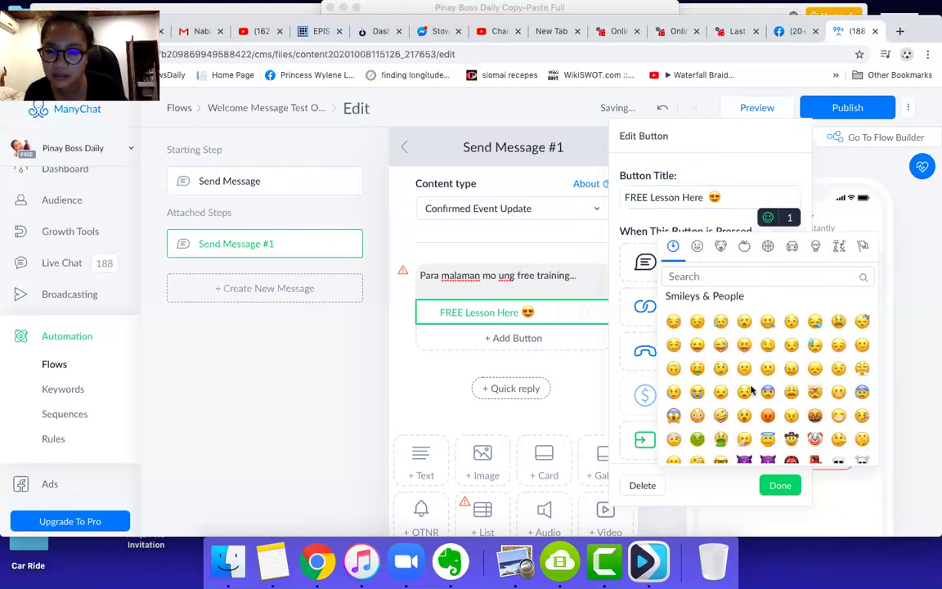
{"action": "scroll", "coordinate": [751, 391], "scroll_direction": "down", "scroll_amount": 10}
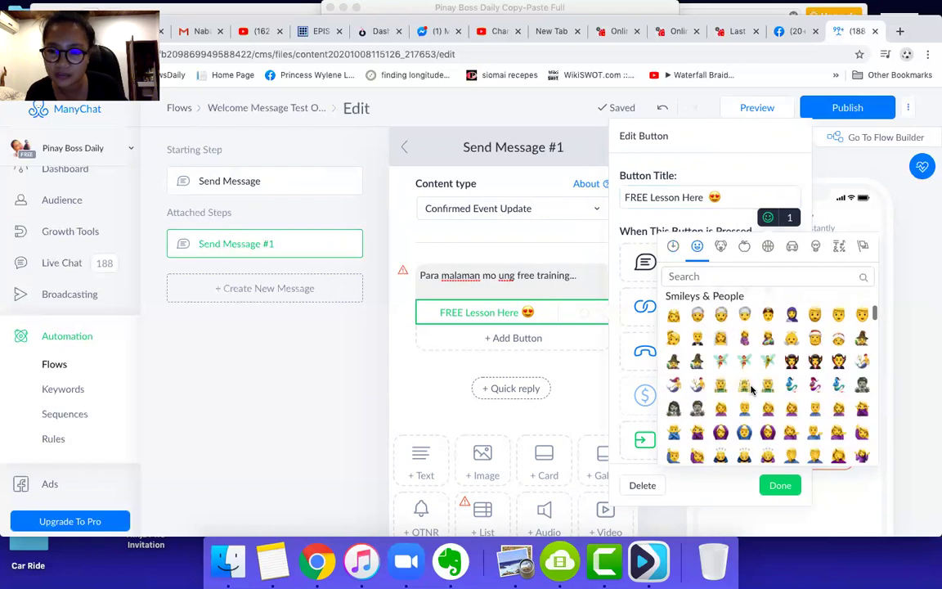
{"action": "scroll", "coordinate": [751, 391], "scroll_direction": "down", "scroll_amount": 10}
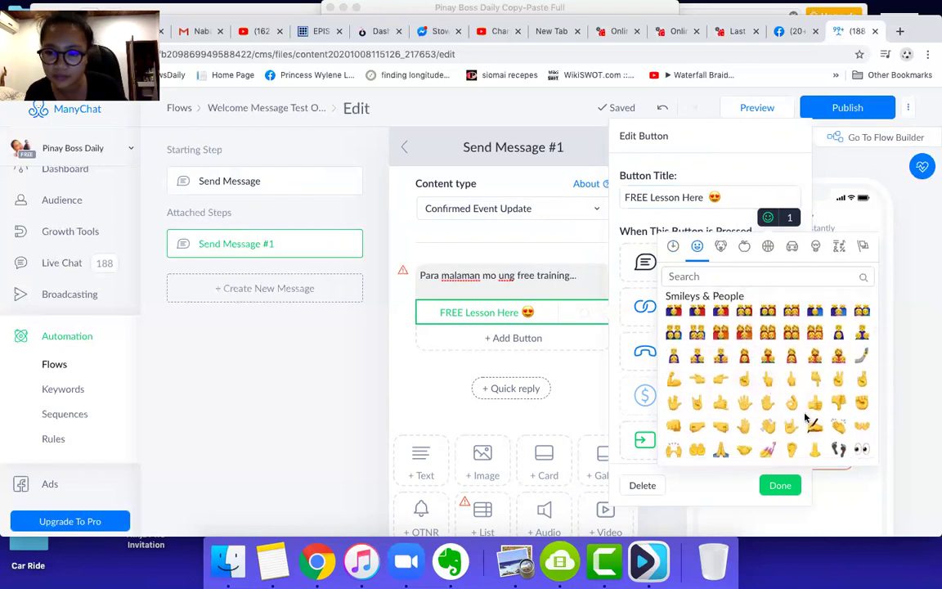
{"action": "scroll", "coordinate": [724, 370], "scroll_direction": "down", "scroll_amount": 2}
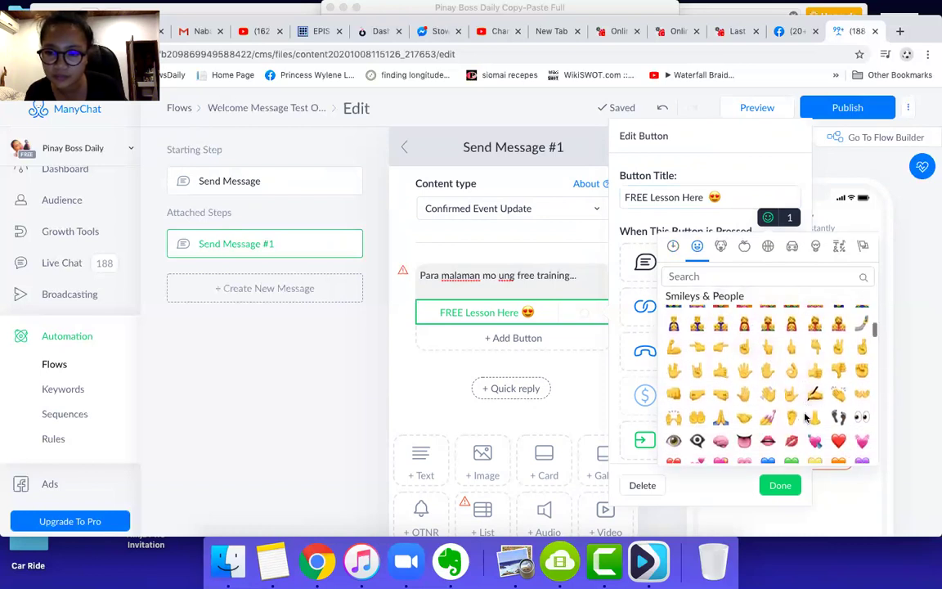
{"action": "left_click", "coordinate": [721, 346]}
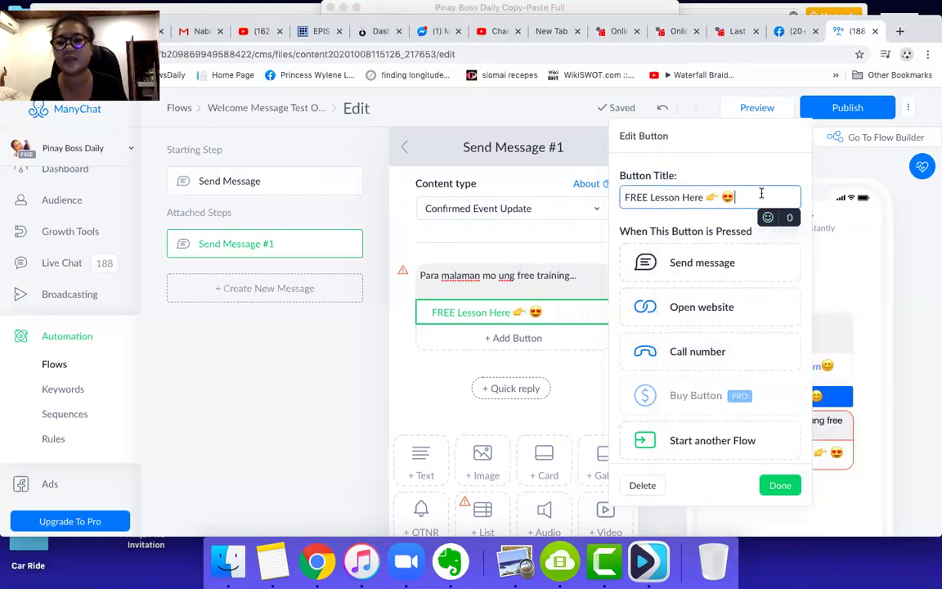
{"action": "left_click", "coordinate": [781, 491]}
{"action": "left_click", "coordinate": [507, 314]}
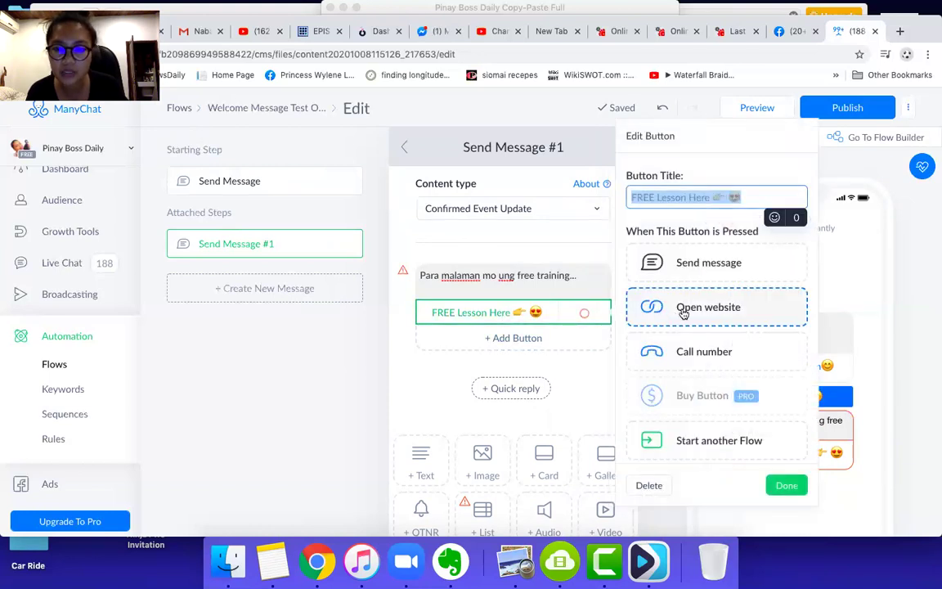
{"action": "left_click", "coordinate": [679, 313]}
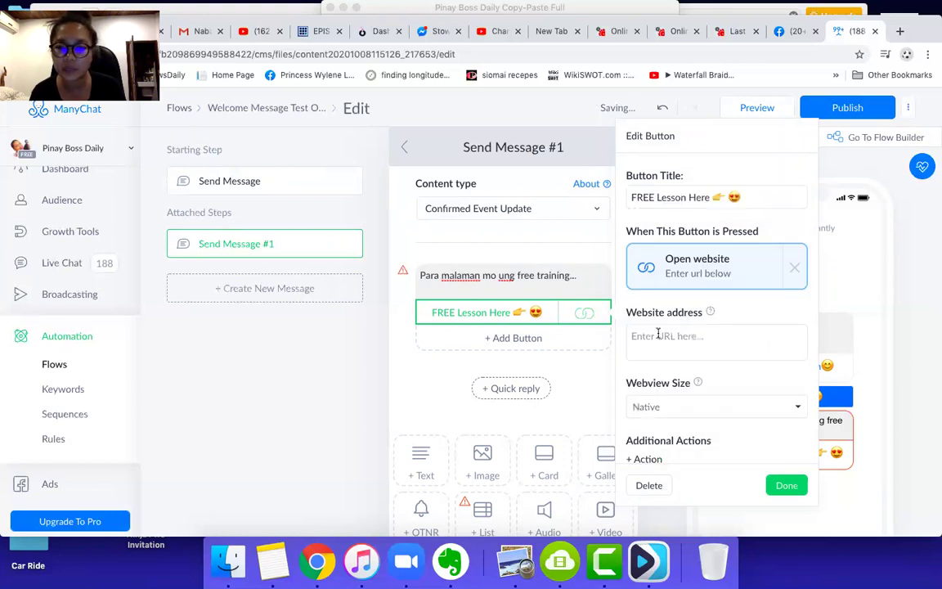
{"action": "left_click", "coordinate": [658, 335]}
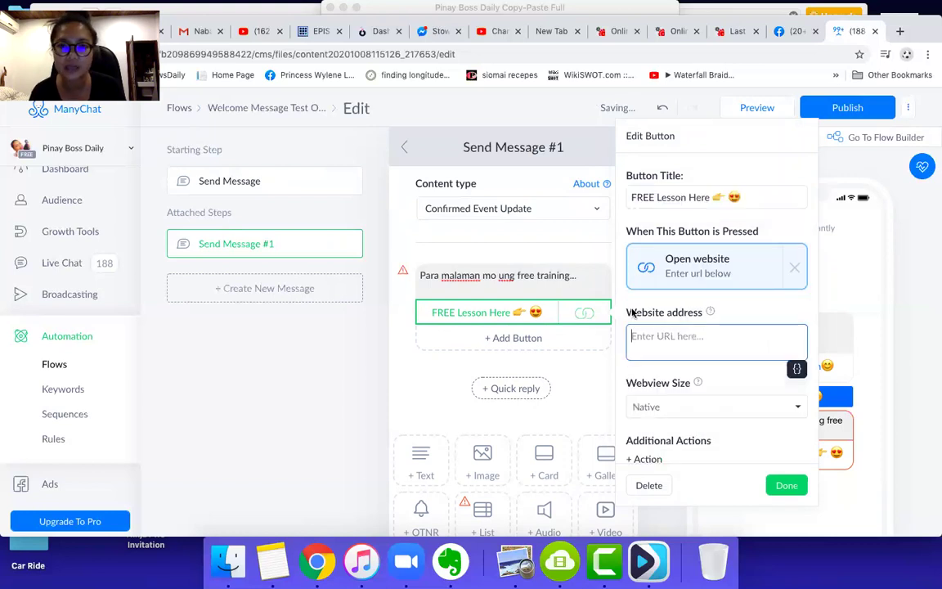
{"action": "left_click", "coordinate": [619, 31]}
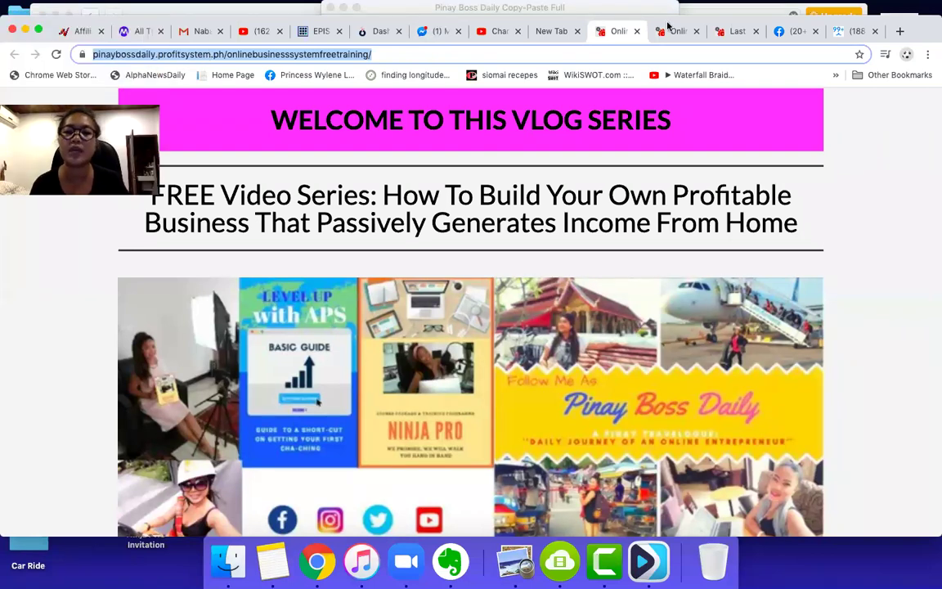
{"action": "left_click", "coordinate": [848, 33]}
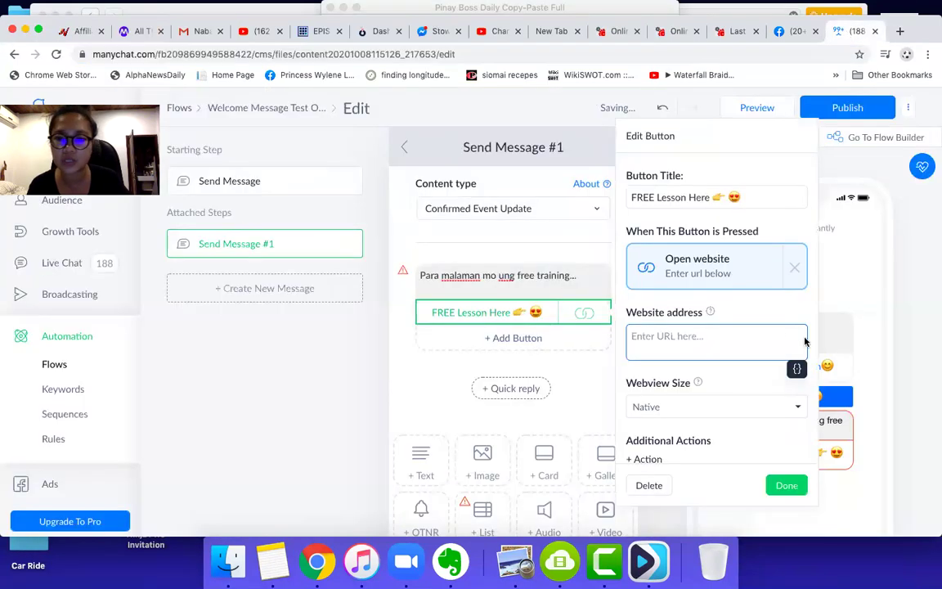
{"action": "left_click", "coordinate": [648, 335]}
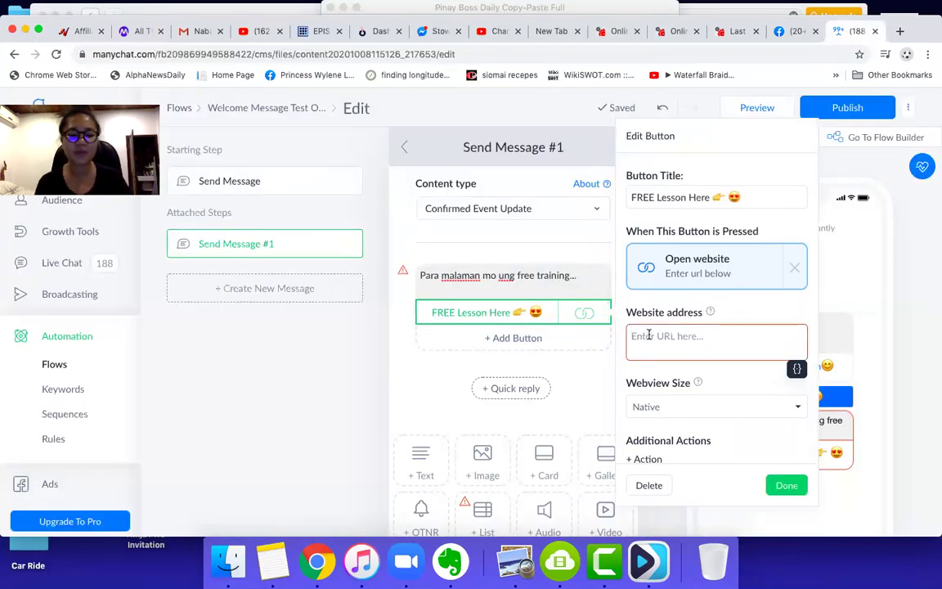
{"action": "type", "text": "https://pinaybossdaily.profitsystem.ph/onlinebusinesssystemfreetraining/"}
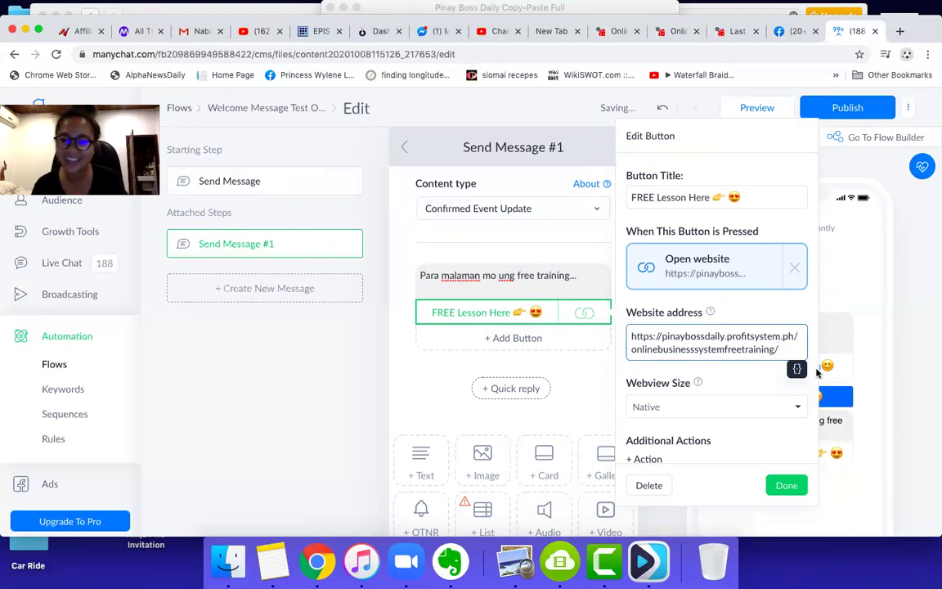
{"action": "left_click", "coordinate": [794, 488]}
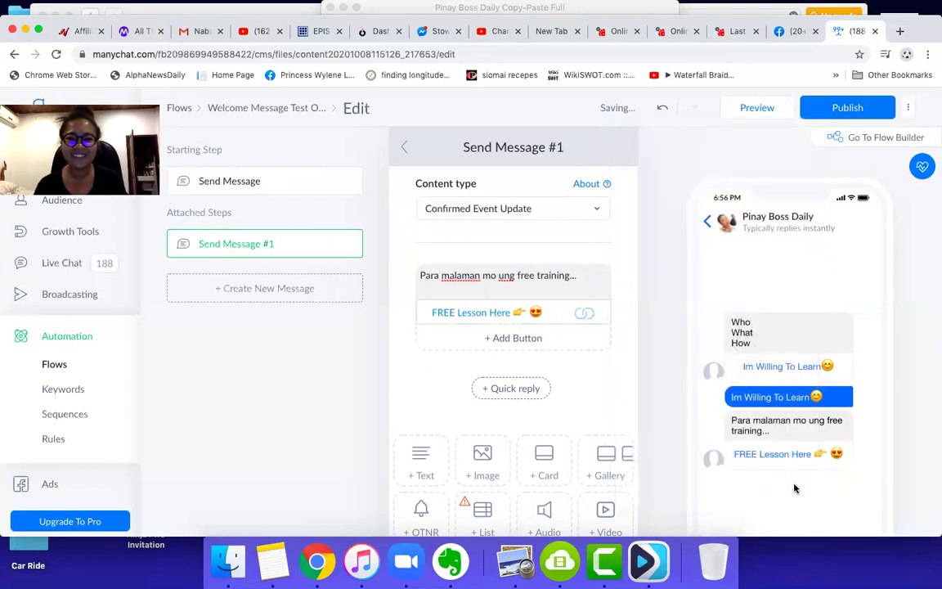
- Try to publish the welcome message flow
{"action": "scroll", "coordinate": [615, 365], "scroll_direction": "down", "scroll_amount": 2}
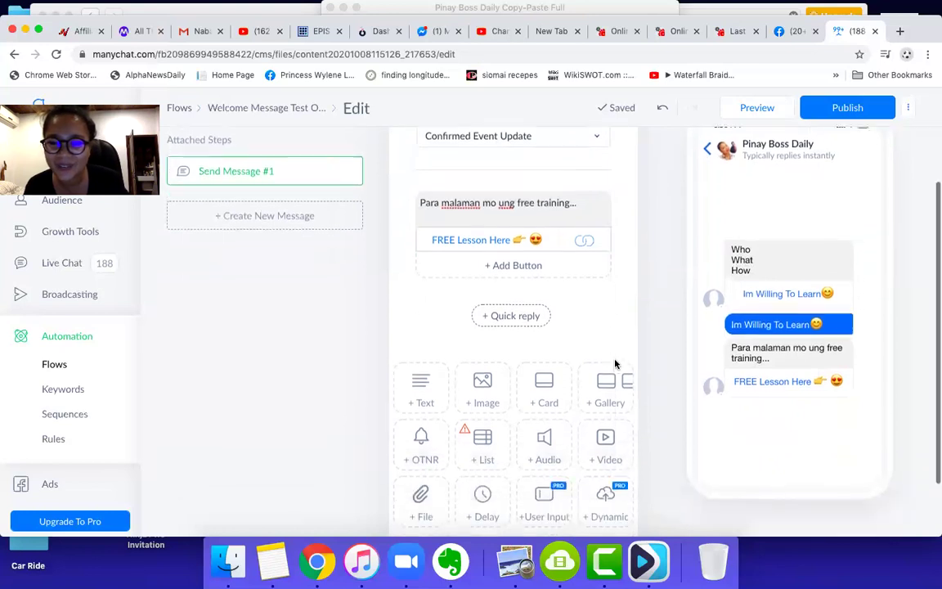
{"action": "scroll", "coordinate": [613, 328], "scroll_direction": "up", "scroll_amount": 2}
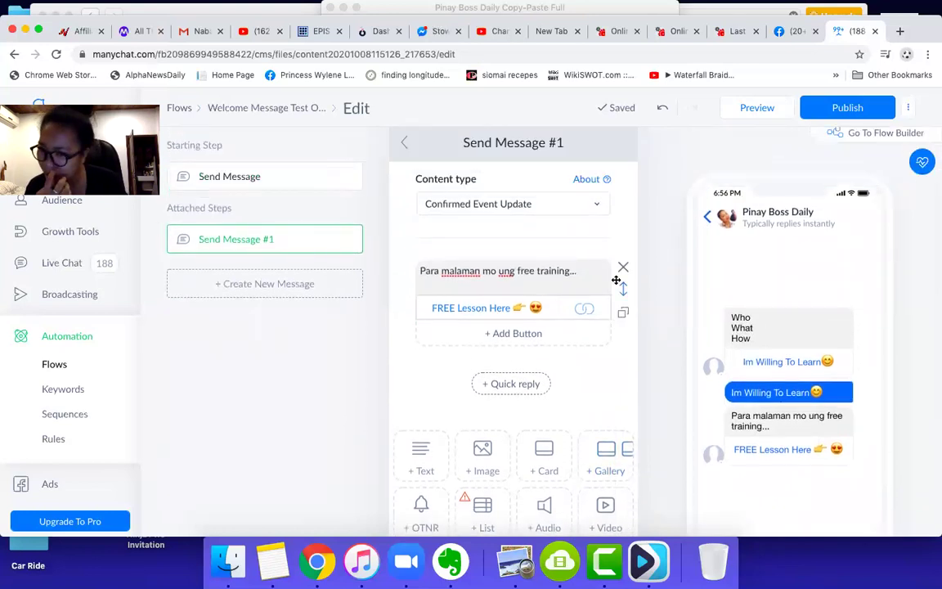
{"action": "scroll", "coordinate": [616, 280], "scroll_direction": "down", "scroll_amount": 2}
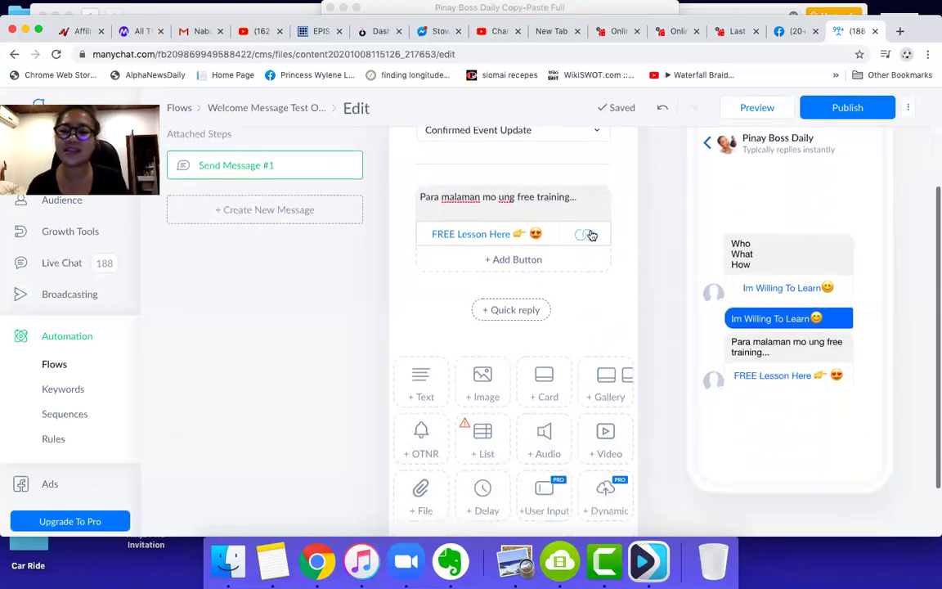
{"action": "scroll", "coordinate": [563, 250], "scroll_direction": "up", "scroll_amount": 2}
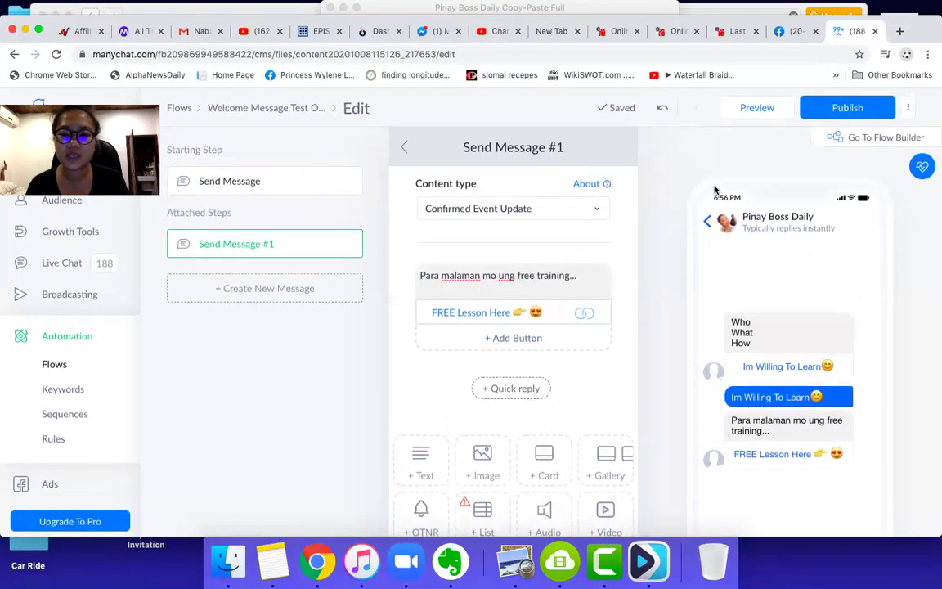
{"action": "left_click", "coordinate": [866, 118]}
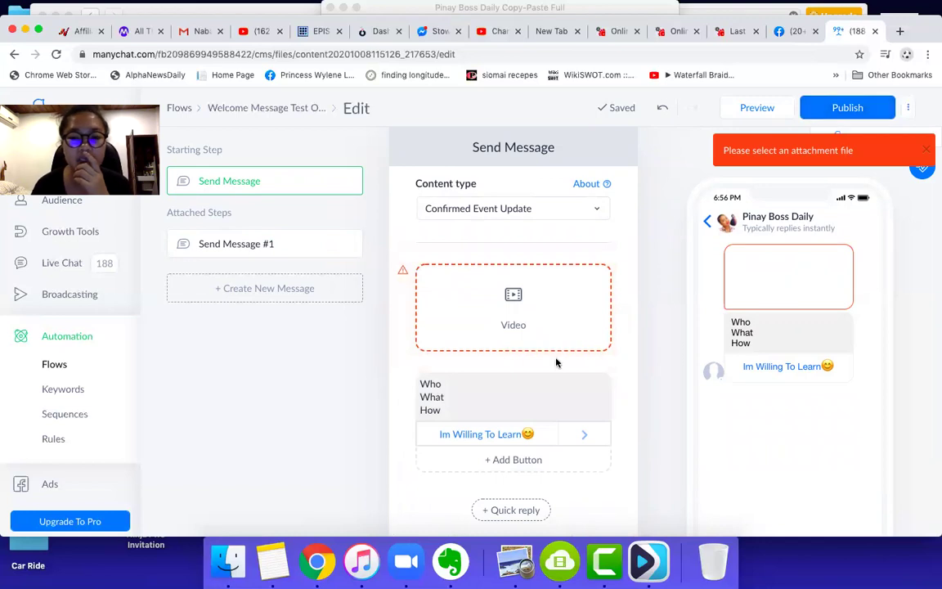
{"action": "left_click", "coordinate": [508, 319]}
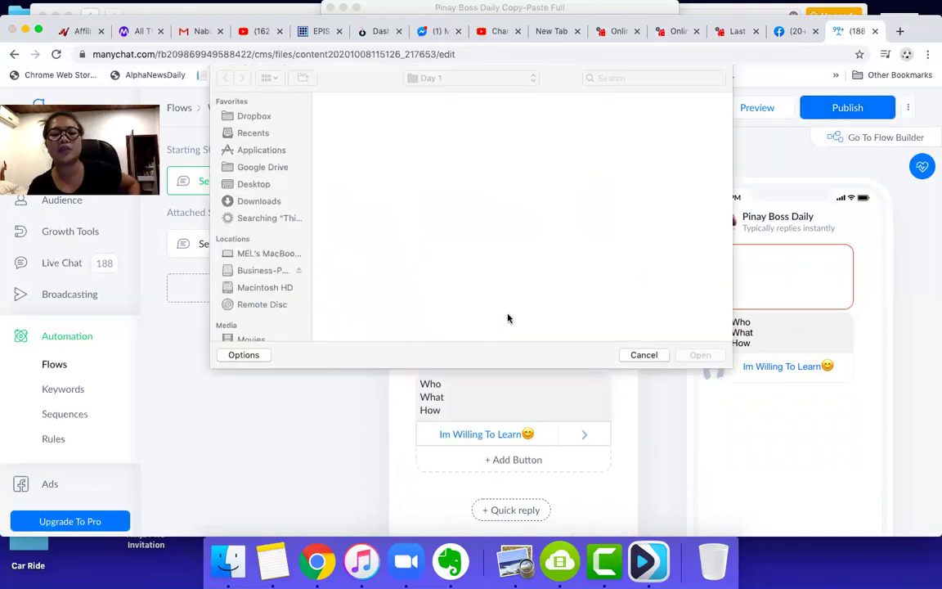
{"action": "left_click", "coordinate": [263, 188]}
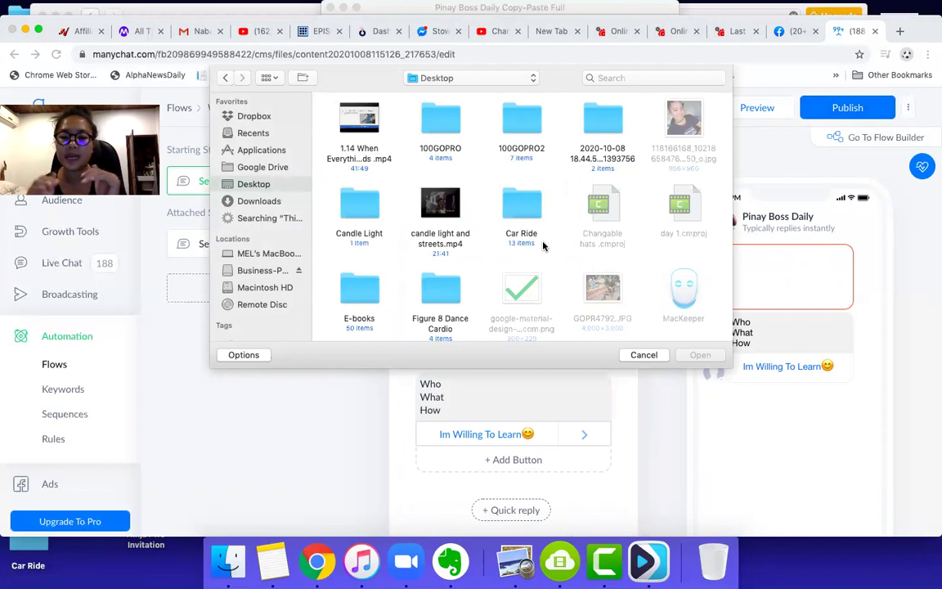
{"action": "left_click", "coordinate": [646, 358]}
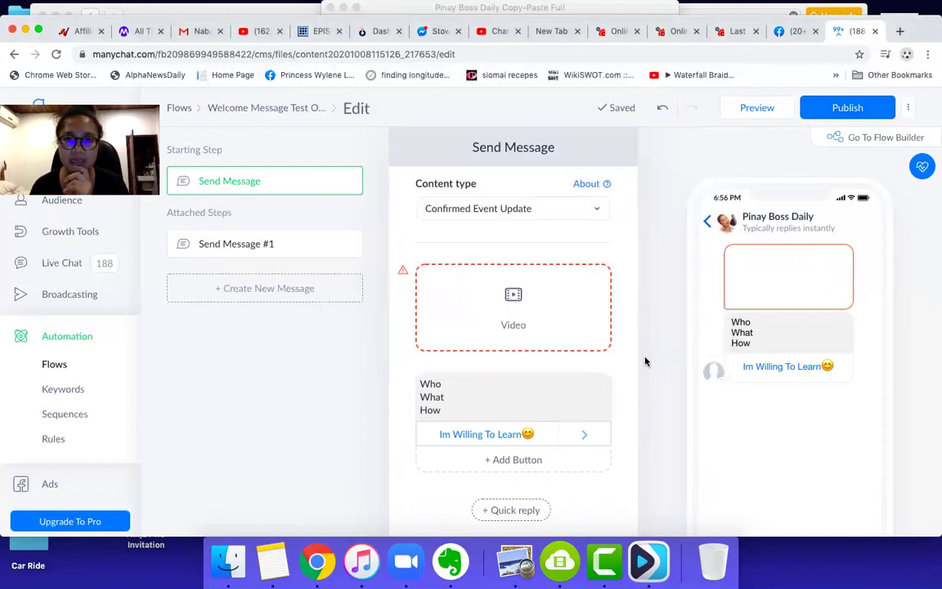
- Delete the empty video block from the starting message of the welcome flow and publish the flow
{"action": "left_click", "coordinate": [497, 32]}
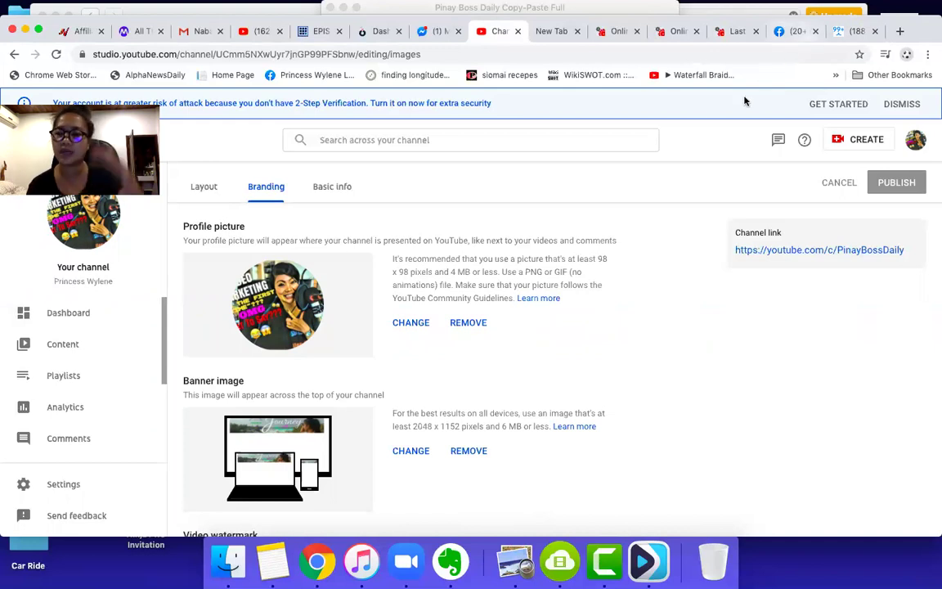
{"action": "left_click", "coordinate": [849, 32]}
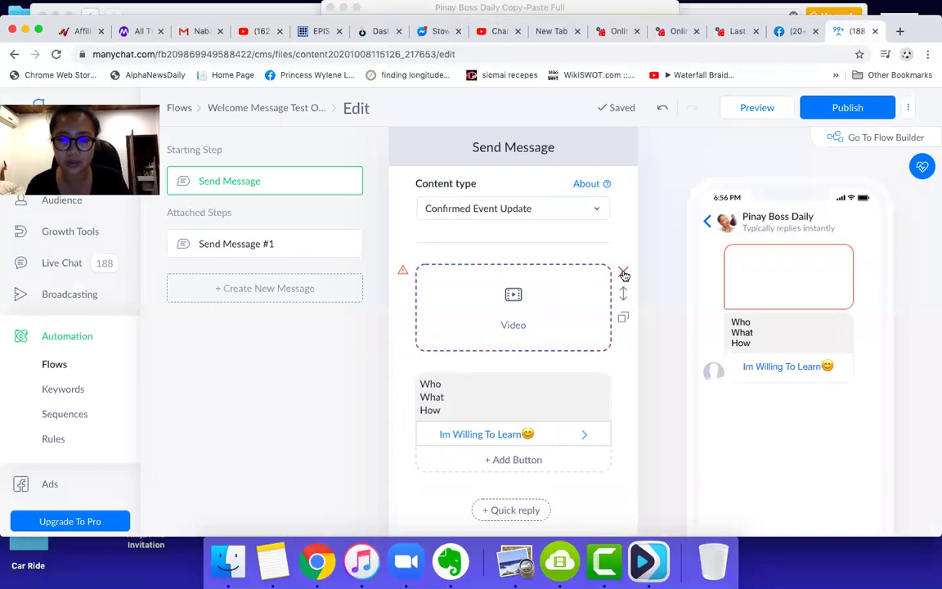
{"action": "left_click", "coordinate": [624, 273]}
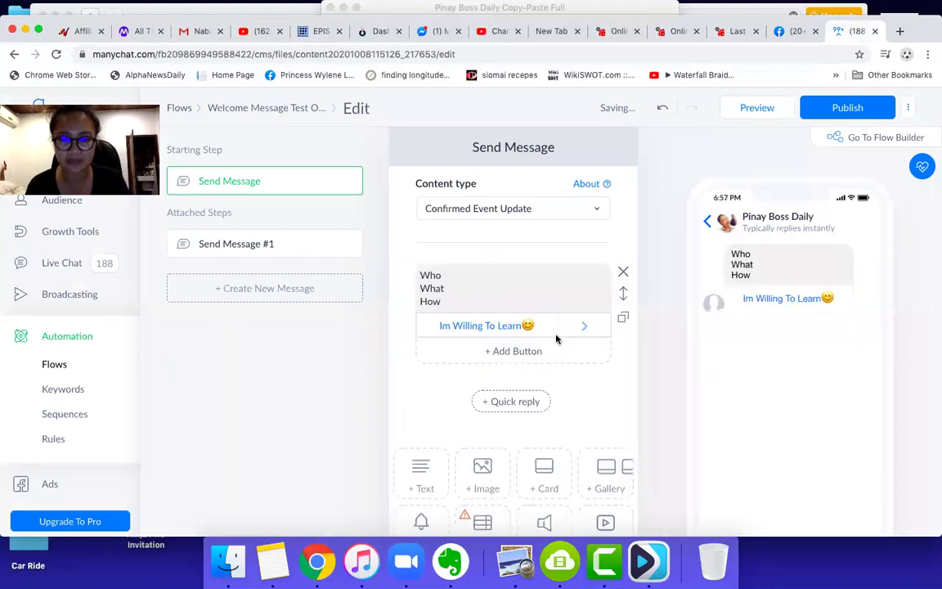
{"action": "left_click", "coordinate": [847, 108]}
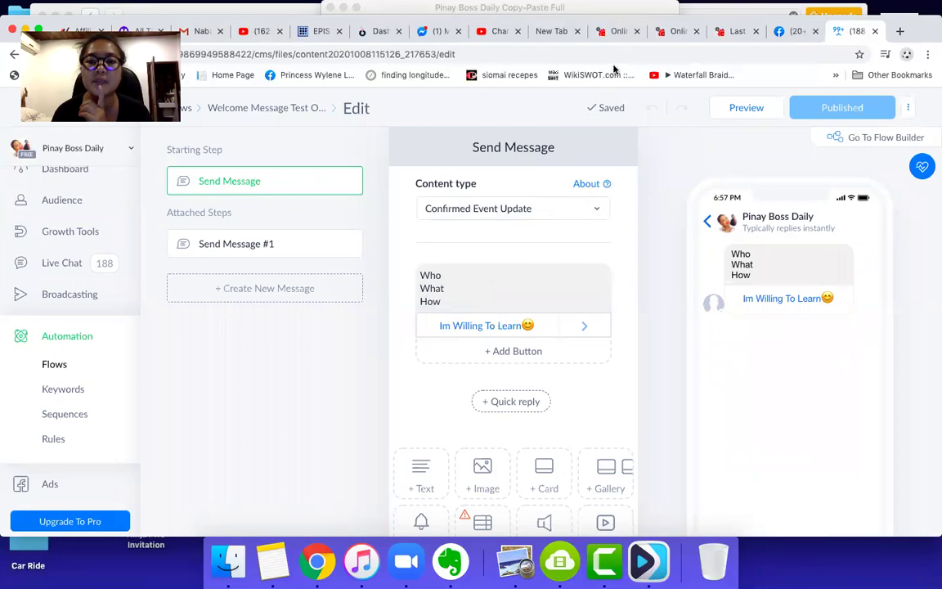
- Review the free training page's welcome section, personal story and first video on the Pinay Boss Daily website
{"action": "left_click", "coordinate": [601, 33]}
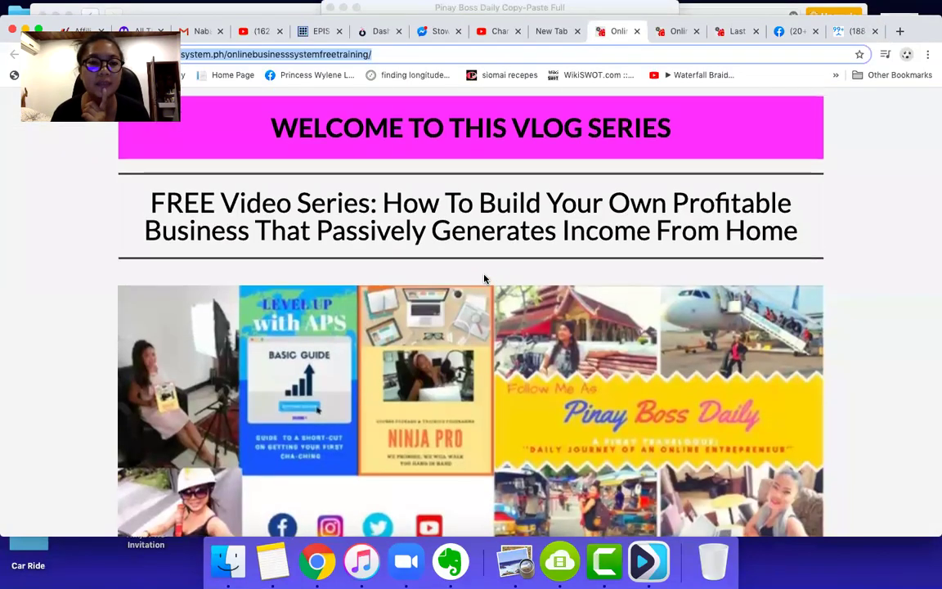
{"action": "scroll", "coordinate": [484, 278], "scroll_direction": "down", "scroll_amount": 15}
{"action": "scroll", "coordinate": [484, 276], "scroll_direction": "up", "scroll_amount": 10}
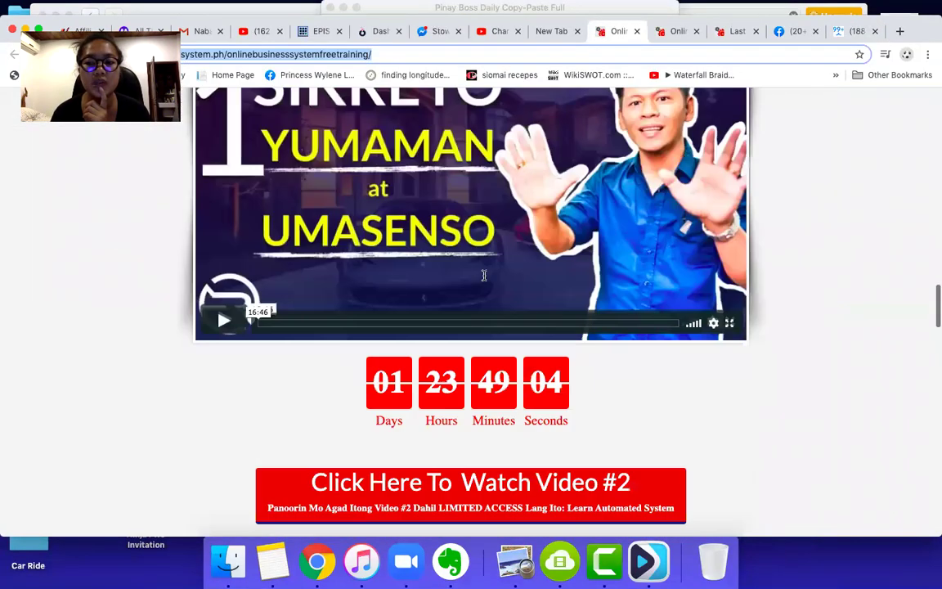
{"action": "scroll", "coordinate": [484, 278], "scroll_direction": "down", "scroll_amount": 15}
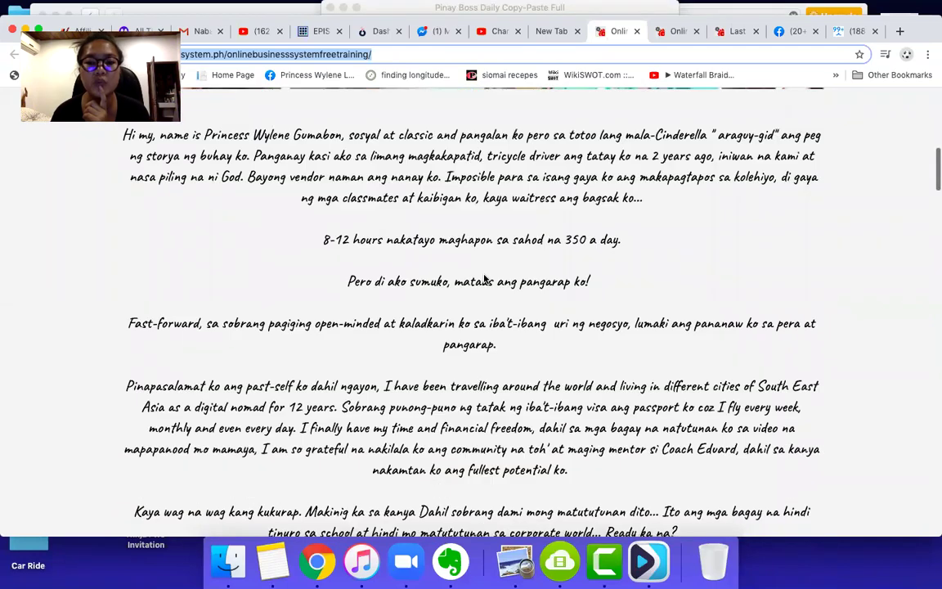
{"action": "scroll", "coordinate": [485, 276], "scroll_direction": "up", "scroll_amount": 10}
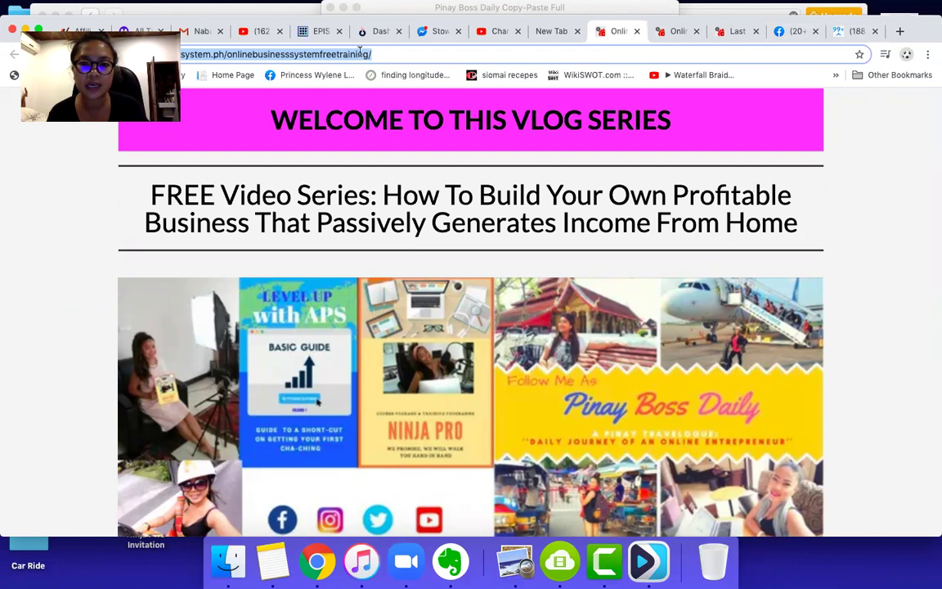
- Examine the last video presentation page from Video #3 down to its enrollment section, and return to the free training page
{"action": "left_click", "coordinate": [733, 33]}
{"action": "scroll", "coordinate": [515, 262], "scroll_direction": "down", "scroll_amount": 5}
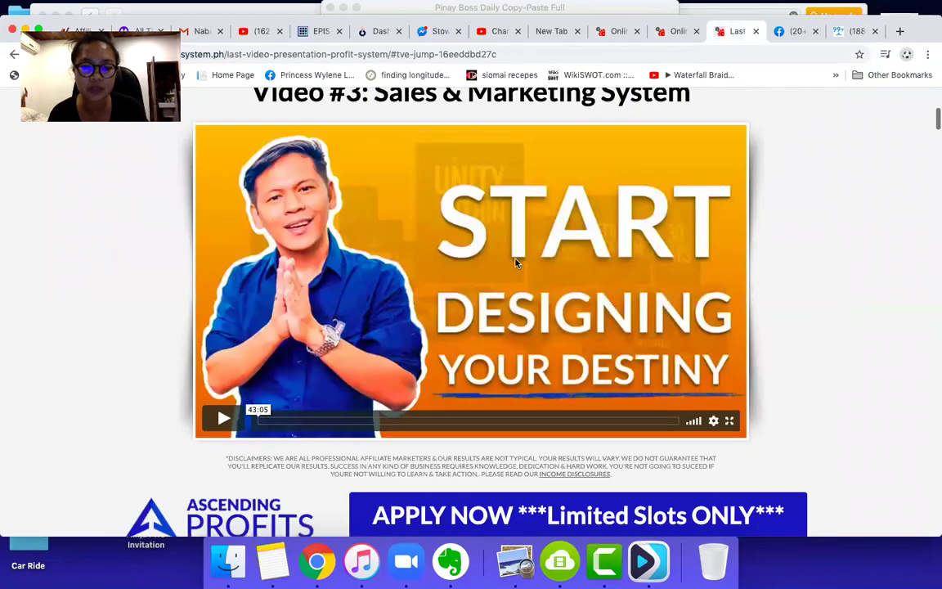
{"action": "scroll", "coordinate": [515, 262], "scroll_direction": "down", "scroll_amount": 6}
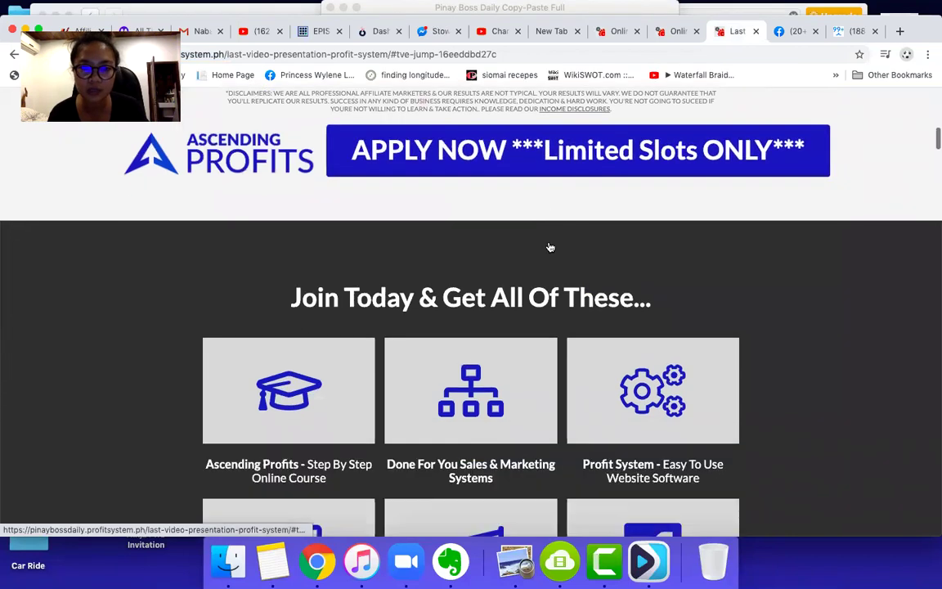
{"action": "scroll", "coordinate": [550, 247], "scroll_direction": "down", "scroll_amount": 10}
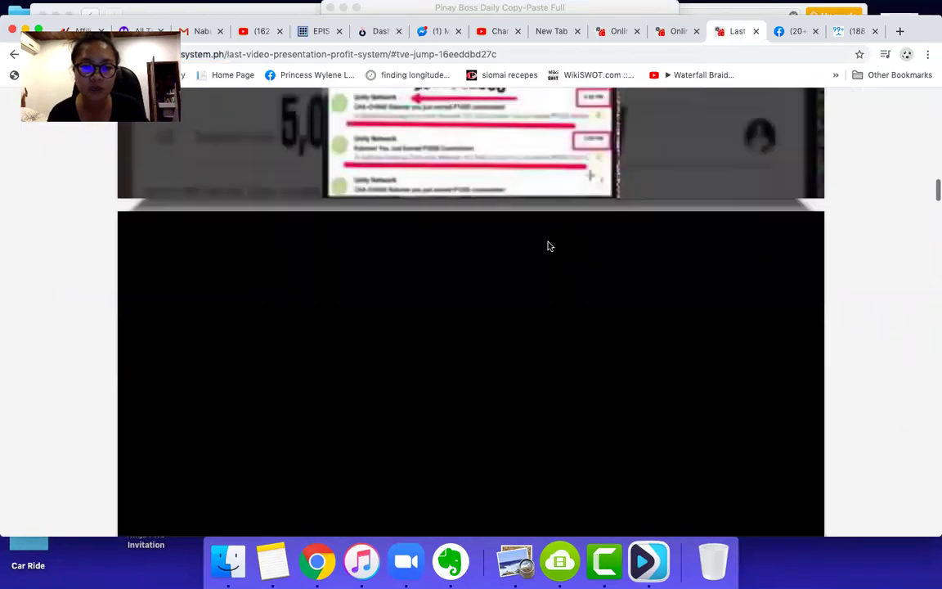
{"action": "scroll", "coordinate": [550, 246], "scroll_direction": "down", "scroll_amount": 12}
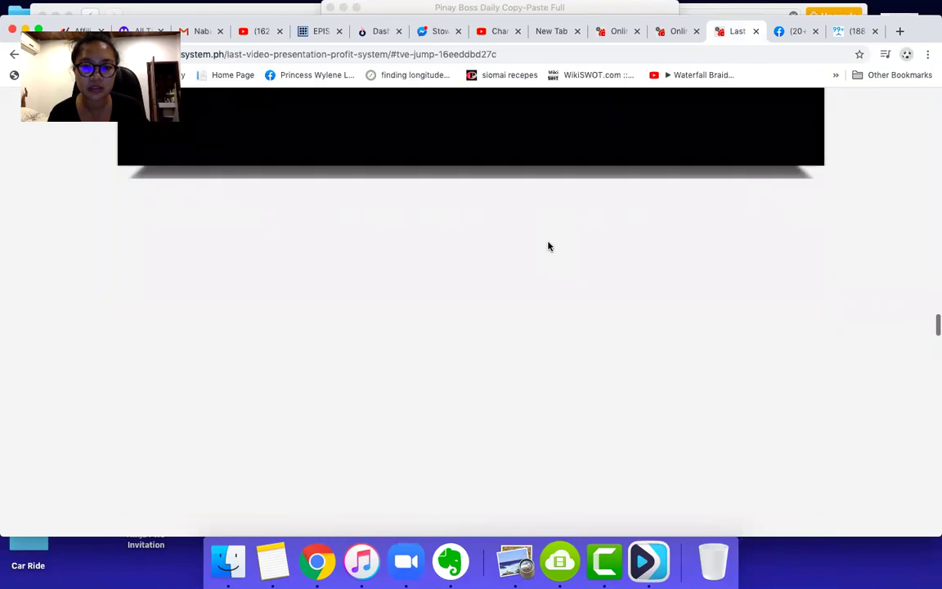
{"action": "scroll", "coordinate": [549, 246], "scroll_direction": "down", "scroll_amount": 8}
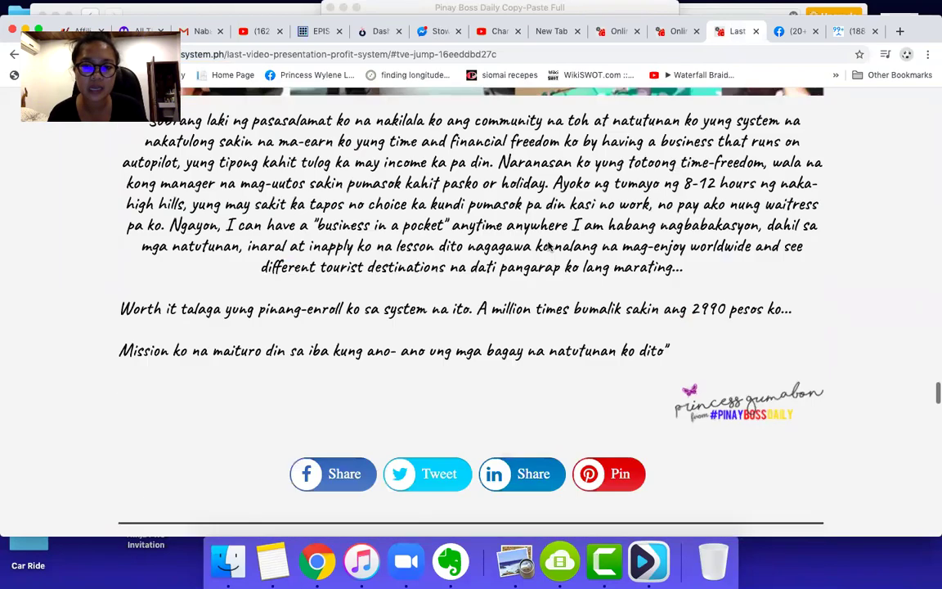
{"action": "scroll", "coordinate": [550, 246], "scroll_direction": "down", "scroll_amount": 5}
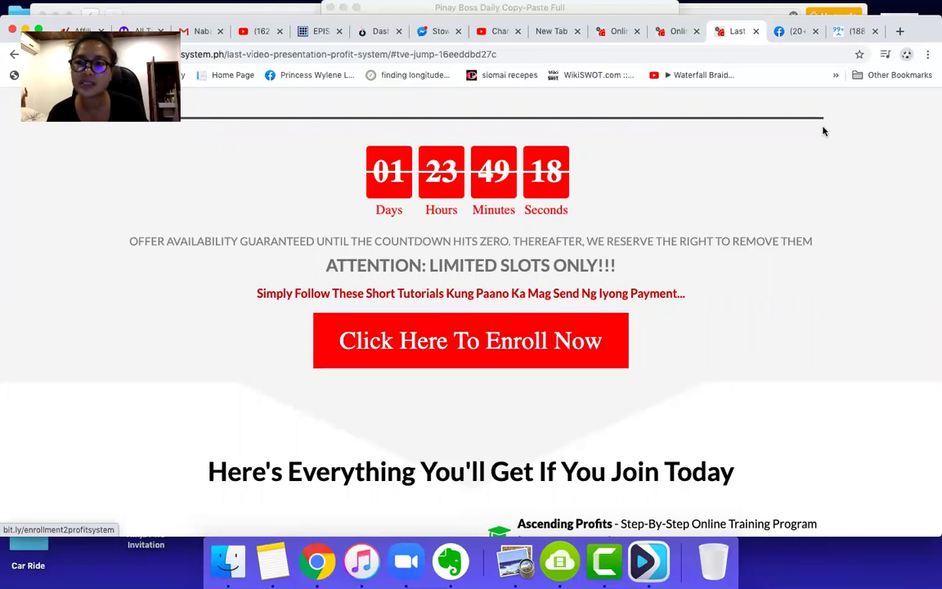
{"action": "left_click", "coordinate": [607, 31]}
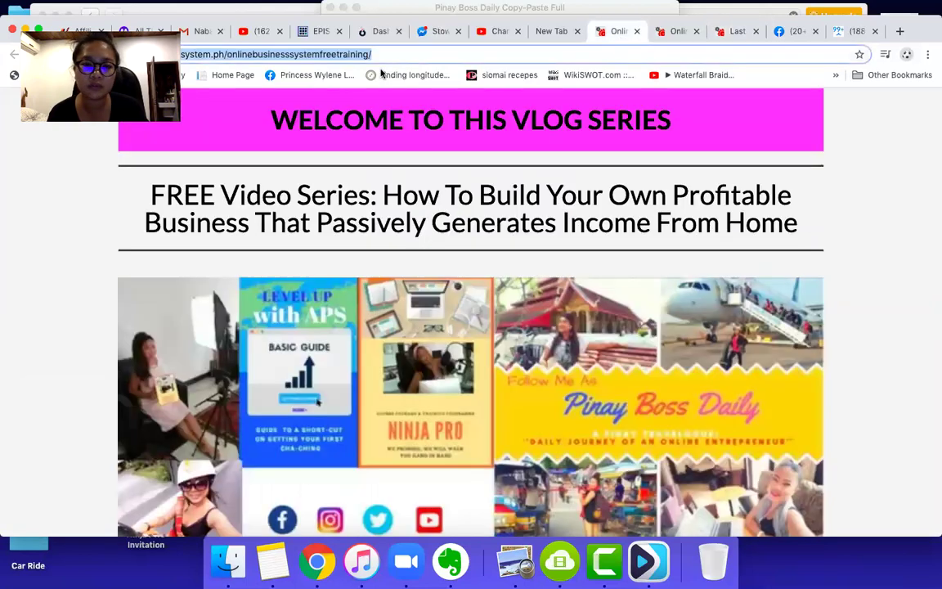
- Return to the ManyChat flow and check which message the Im Willing To Learn😊 button sends
{"action": "left_click", "coordinate": [843, 31]}
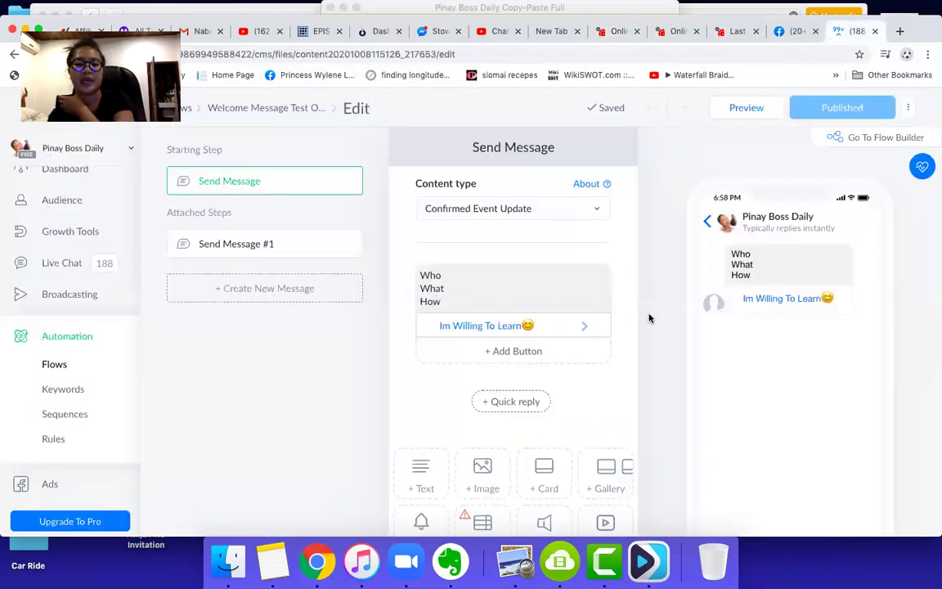
{"action": "left_click", "coordinate": [569, 270]}
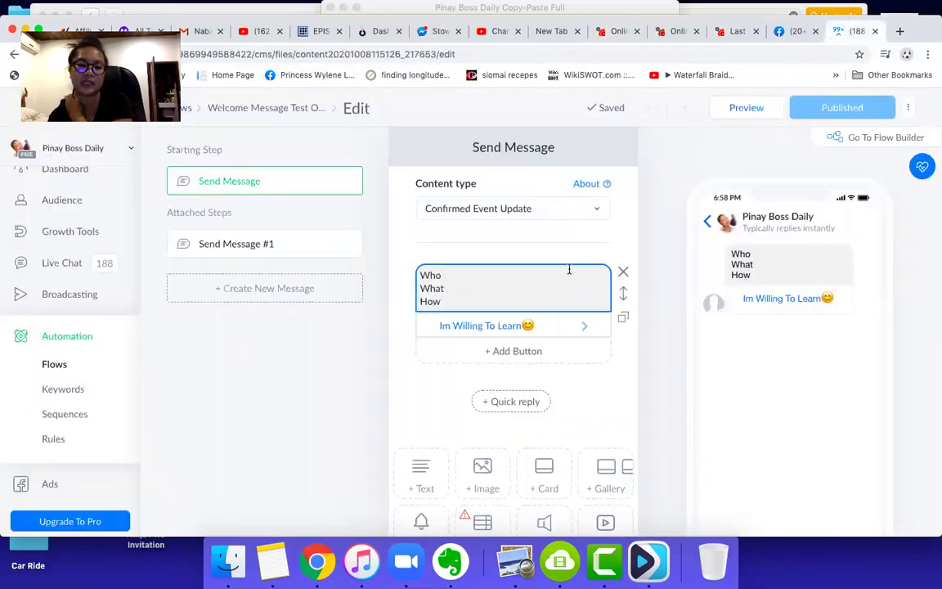
{"action": "left_click", "coordinate": [486, 326]}
{"action": "left_click", "coordinate": [486, 326]}
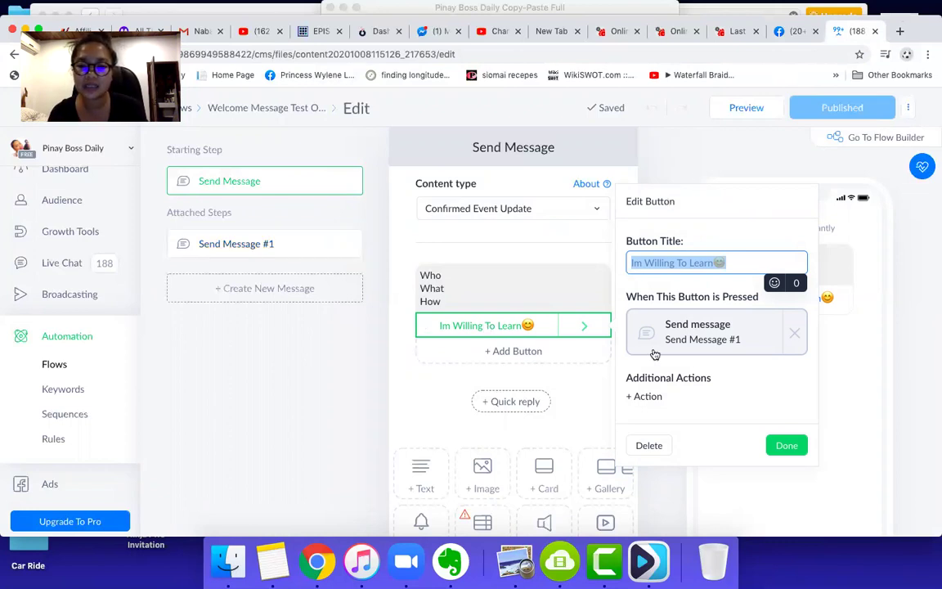
- Send a preview of the welcome message flow to Messenger
{"action": "left_click", "coordinate": [751, 111]}
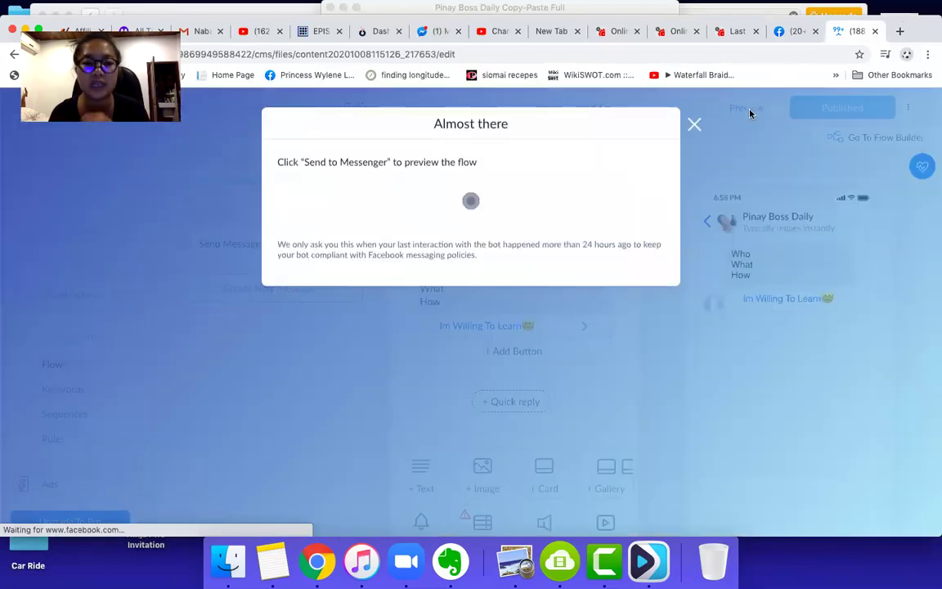
{"action": "left_click", "coordinate": [349, 202]}
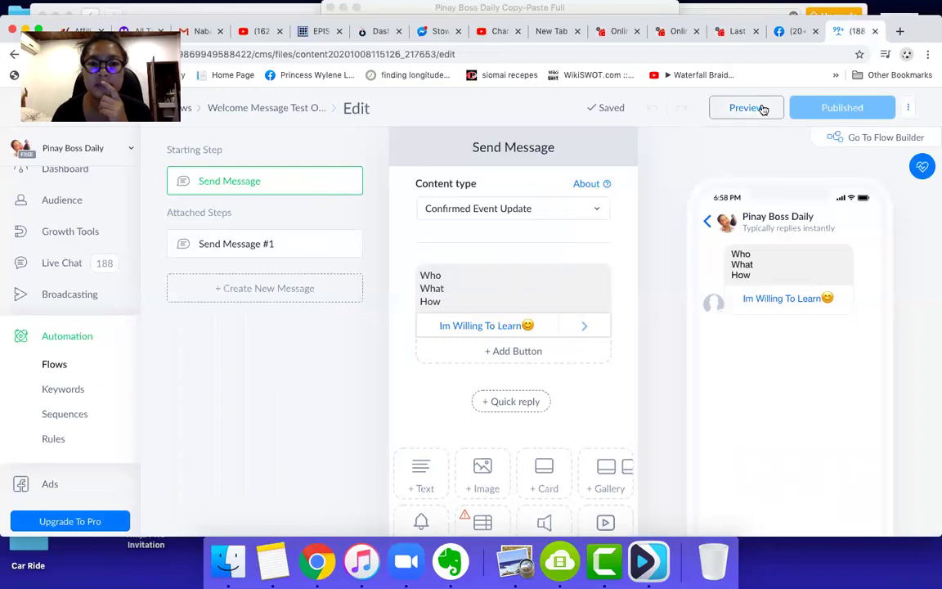
{"action": "left_click", "coordinate": [761, 109]}
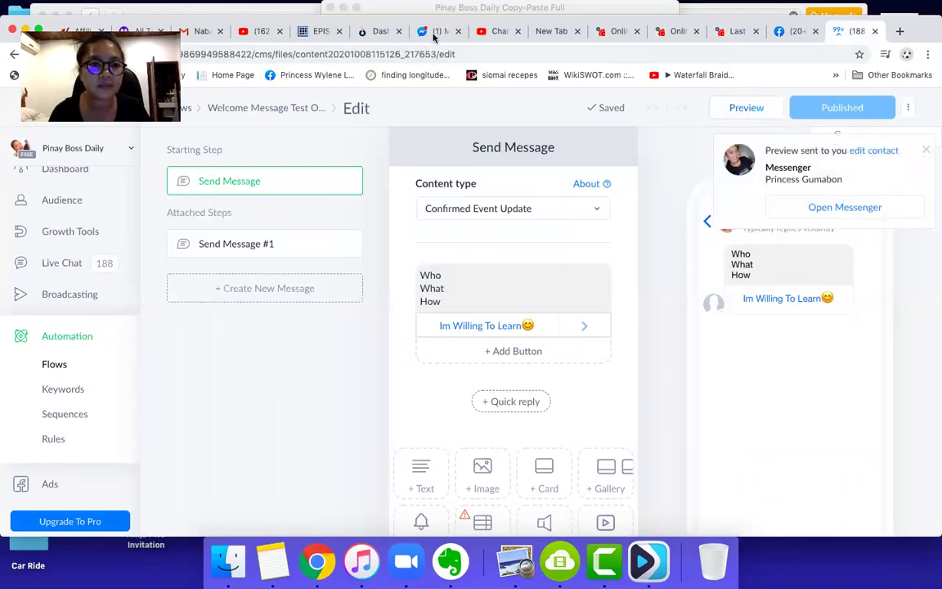
- Switch to Messenger and test the Im Willing To Learn and FREE Lesson Here buttons in the Pinay Boss Daily chat, closing the opened website
{"action": "left_click", "coordinate": [438, 31]}
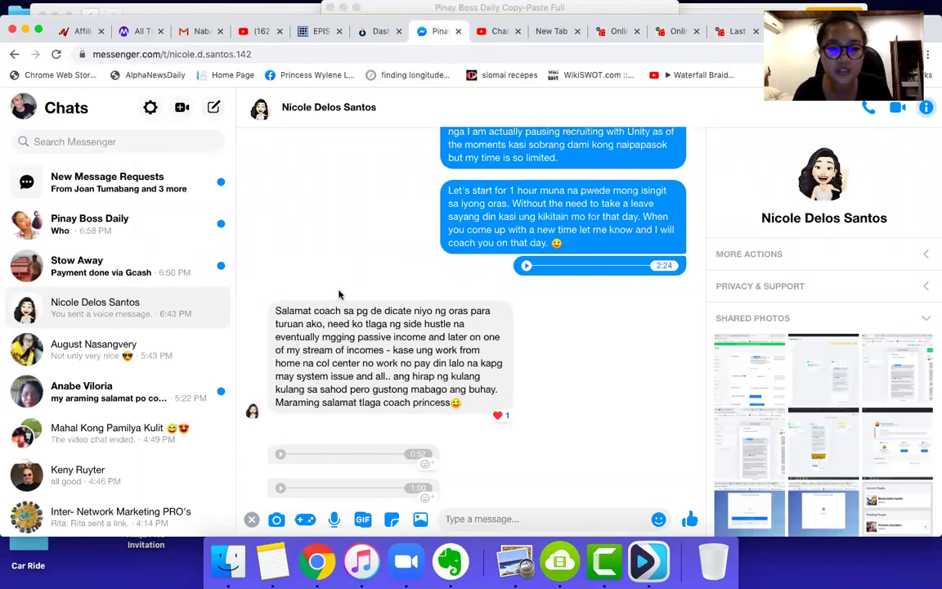
{"action": "left_click", "coordinate": [94, 234]}
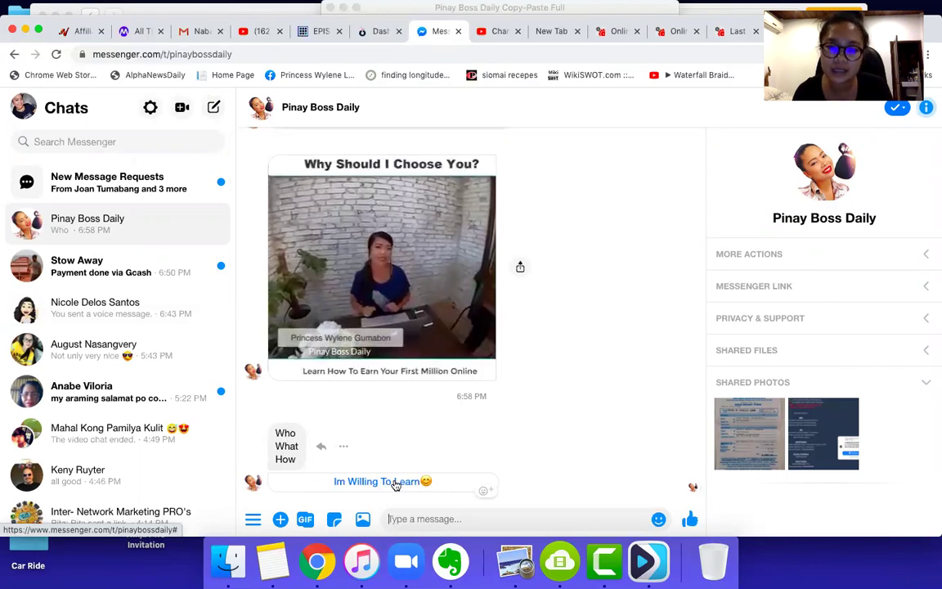
{"action": "left_click", "coordinate": [393, 483]}
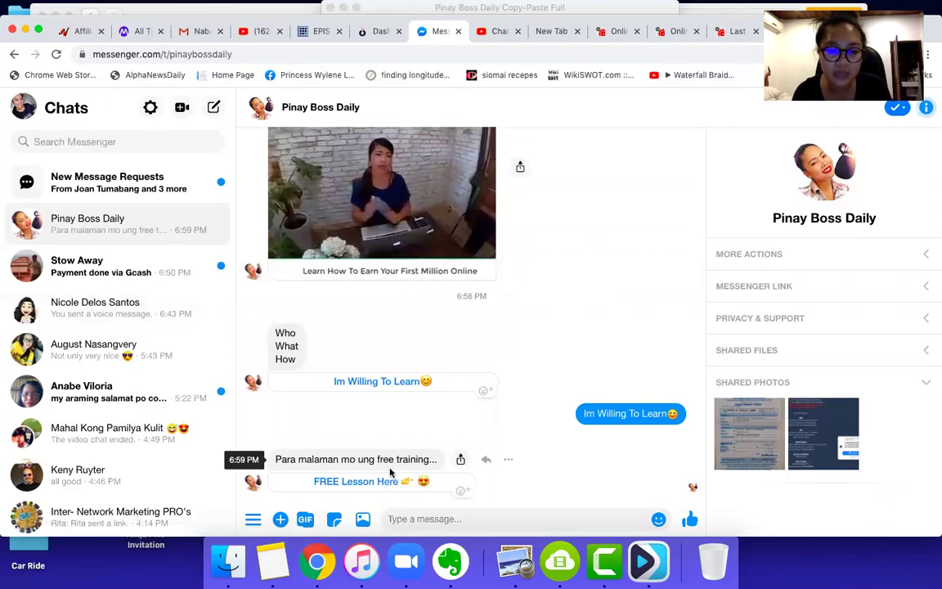
{"action": "left_click", "coordinate": [346, 482]}
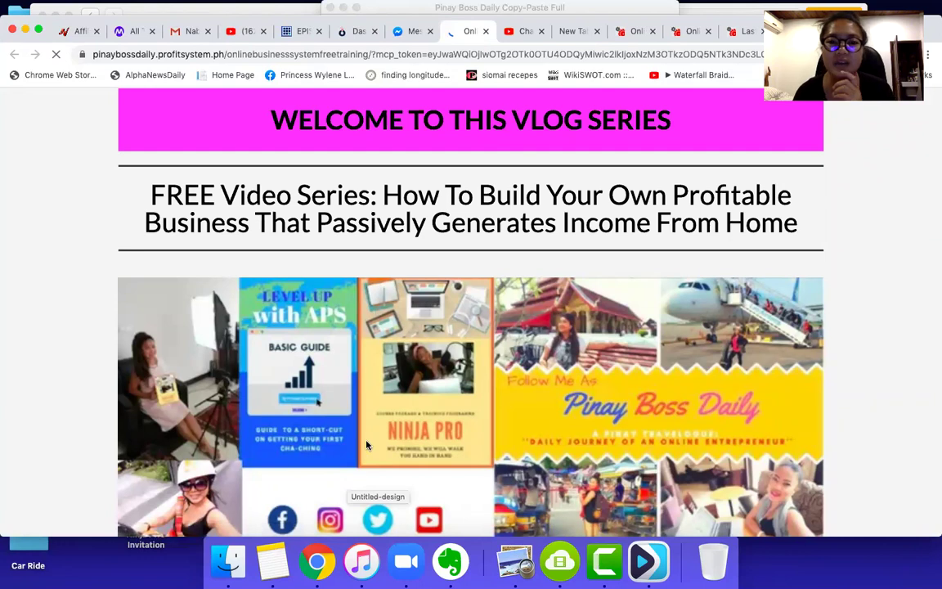
{"action": "left_click", "coordinate": [485, 31]}
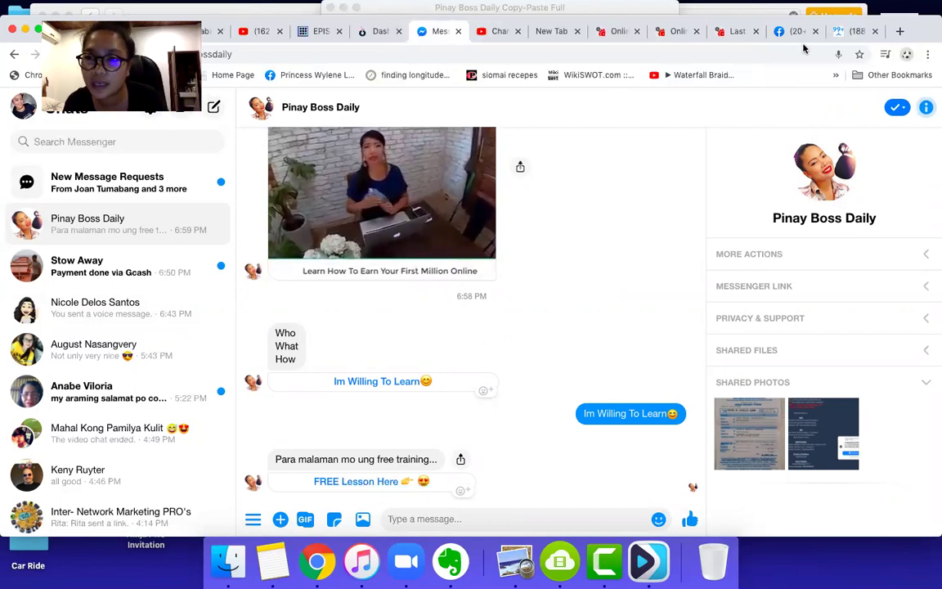
- In the ManyChat flow, make the Im Willing To Learn😊 button also subscribe people to the COLD: ATM Branding and PRE-Closing Sequence
{"action": "left_click", "coordinate": [847, 33]}
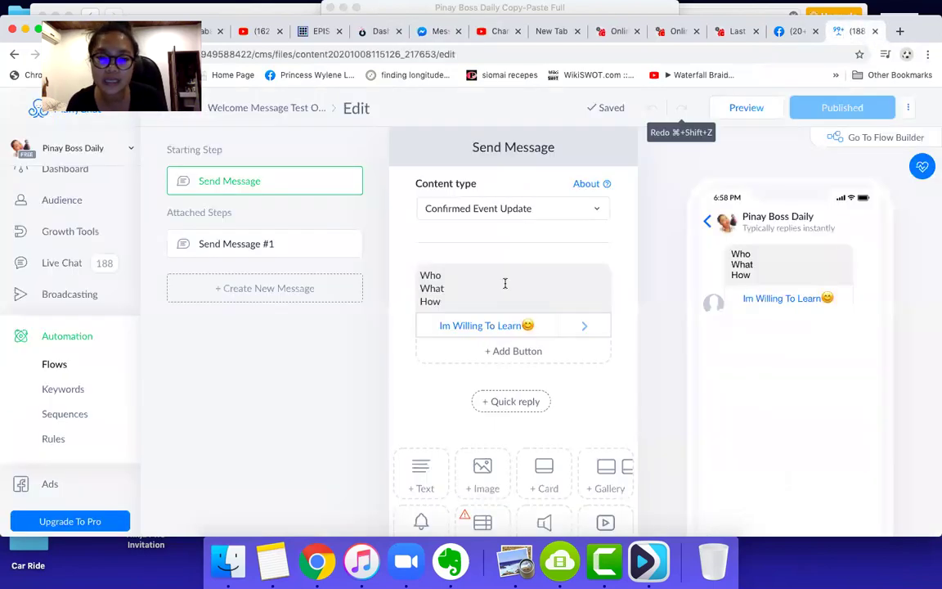
{"action": "left_click", "coordinate": [499, 327]}
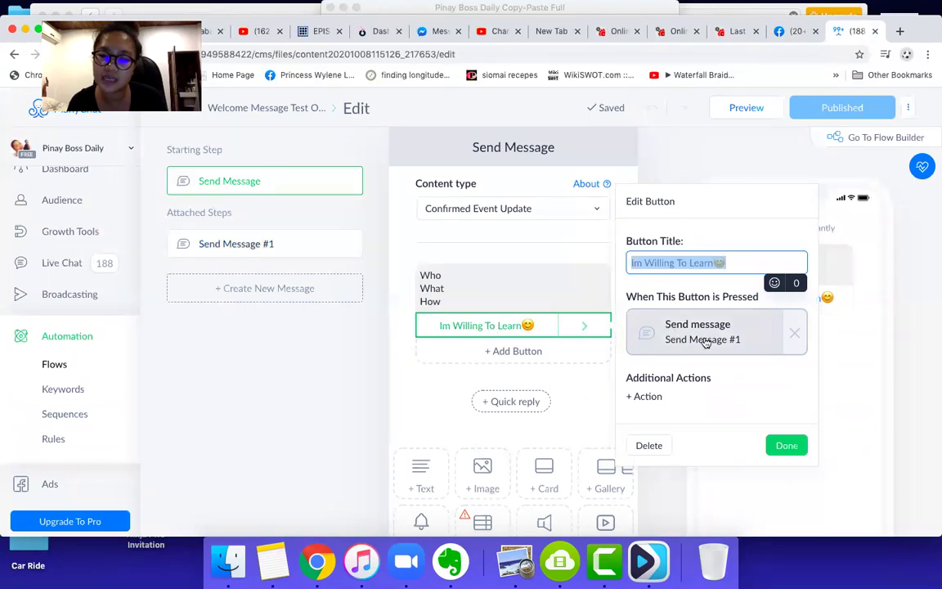
{"action": "left_click", "coordinate": [645, 397]}
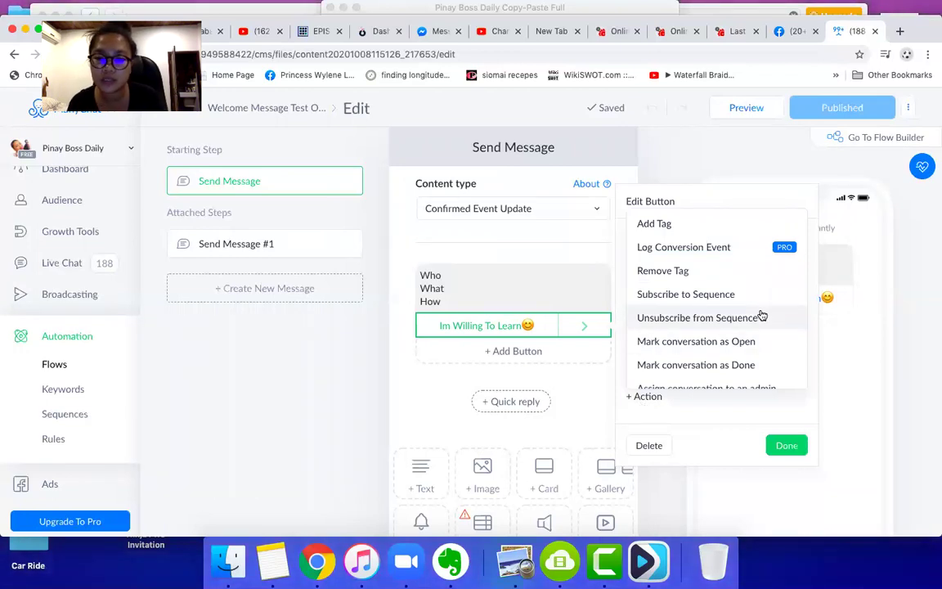
{"action": "scroll", "coordinate": [761, 315], "scroll_direction": "down", "scroll_amount": 5}
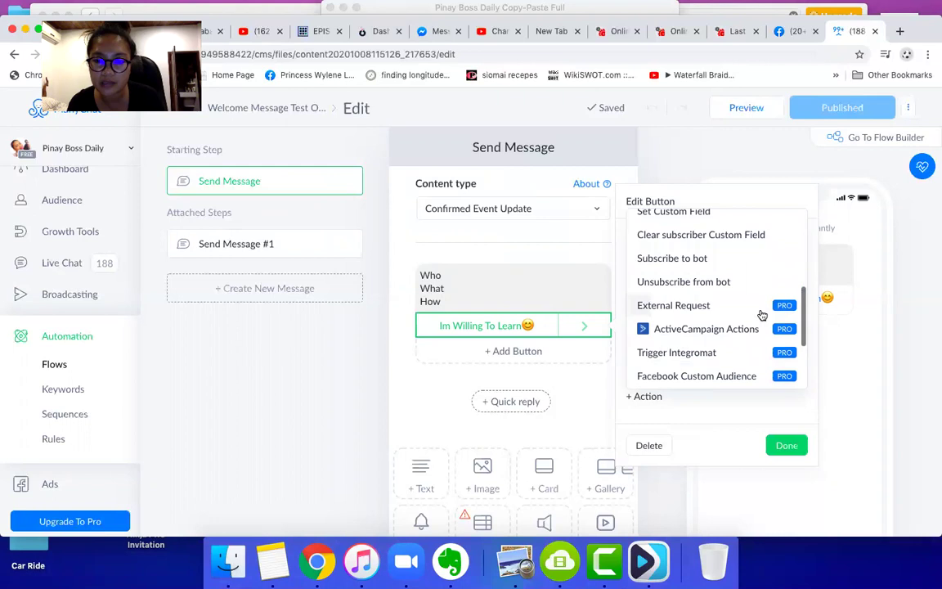
{"action": "scroll", "coordinate": [719, 276], "scroll_direction": "down", "scroll_amount": 3}
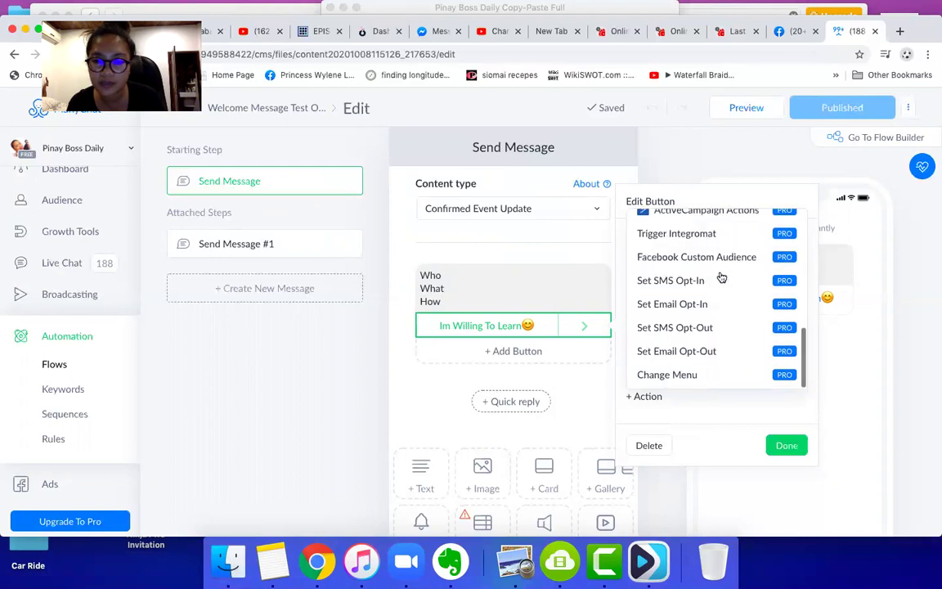
{"action": "scroll", "coordinate": [720, 276], "scroll_direction": "up", "scroll_amount": 8}
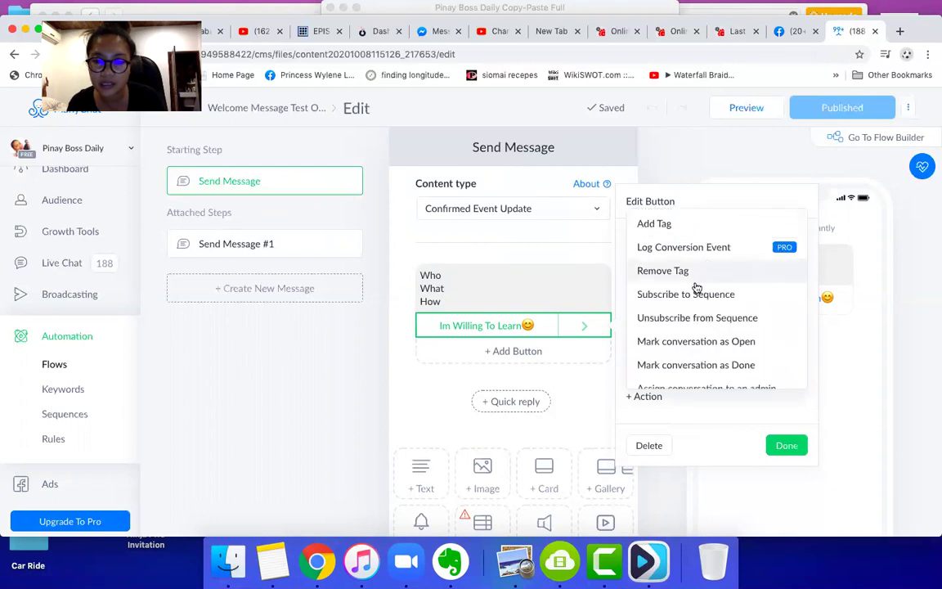
{"action": "left_click", "coordinate": [708, 296]}
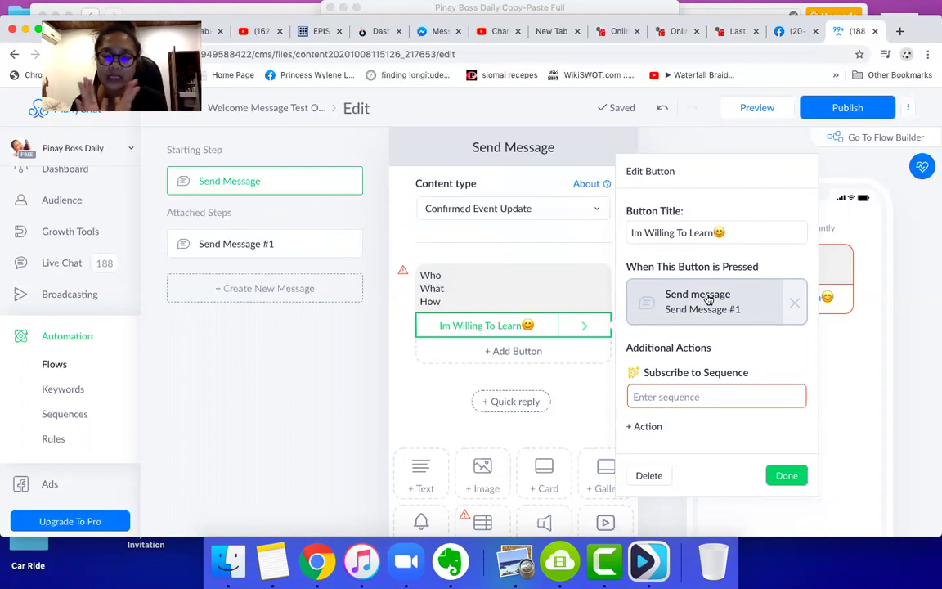
{"action": "left_click", "coordinate": [684, 395]}
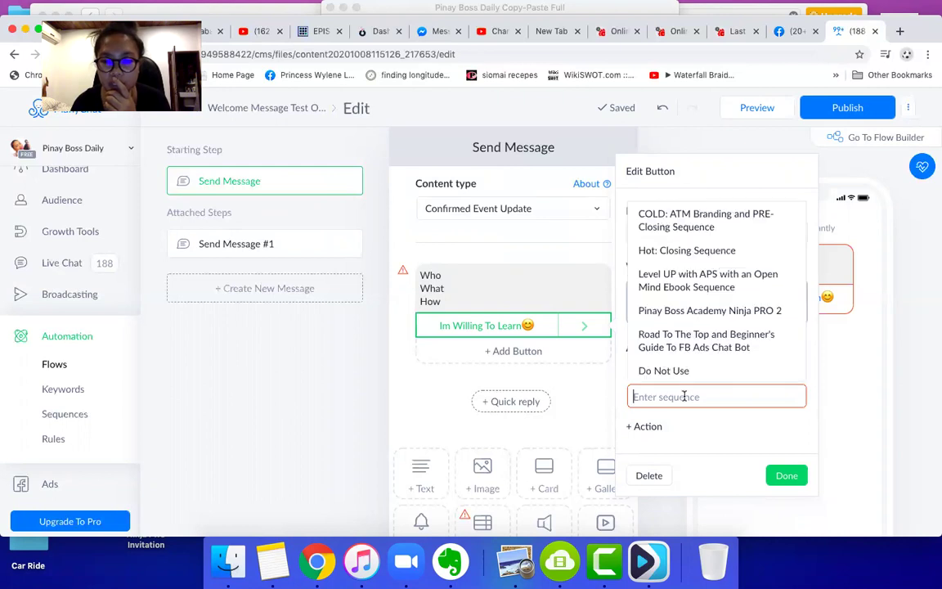
{"action": "left_click", "coordinate": [721, 223]}
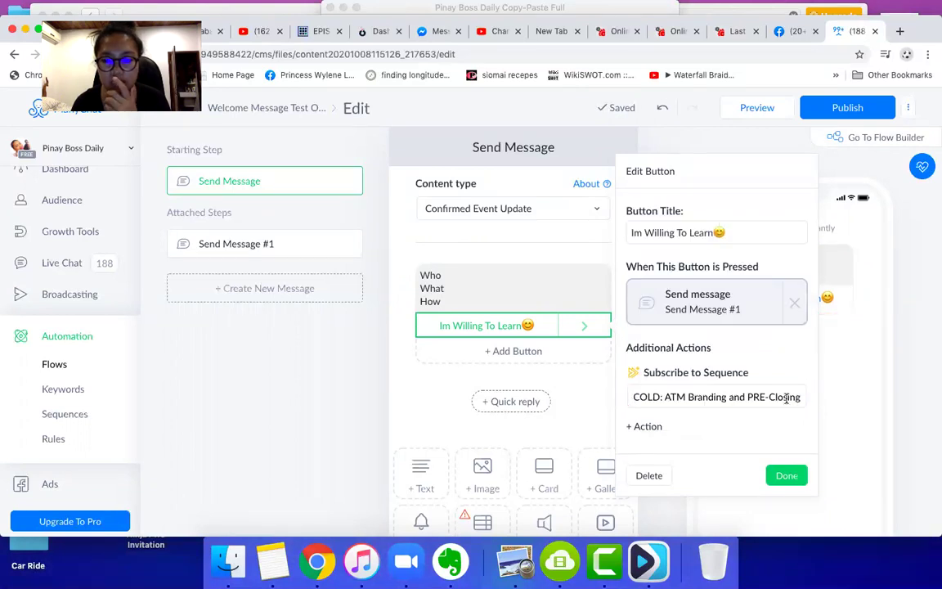
- Confirm the Im Willing To Learn😊 button's settings and publish the welcome message flow
{"action": "left_click", "coordinate": [798, 477]}
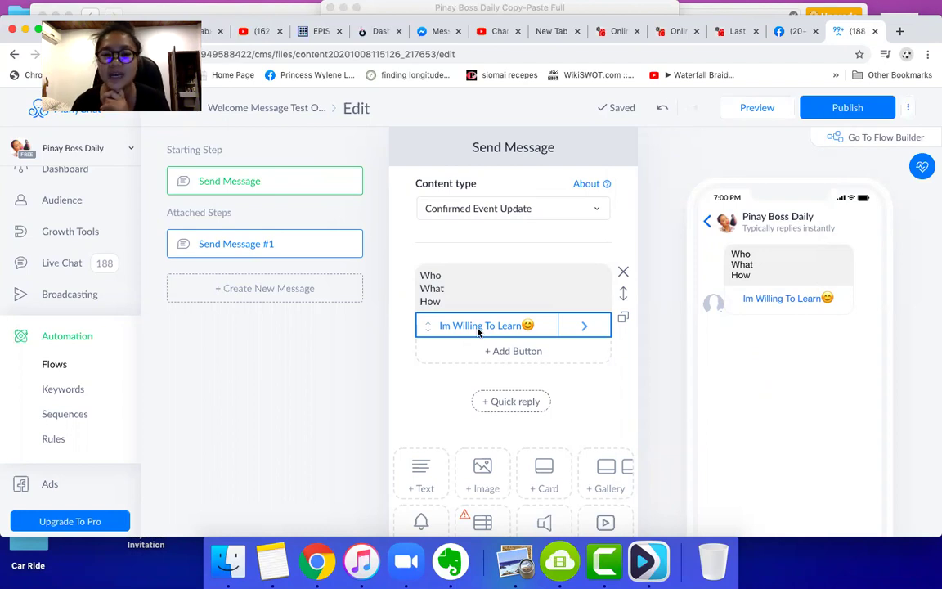
{"action": "left_click", "coordinate": [848, 108]}
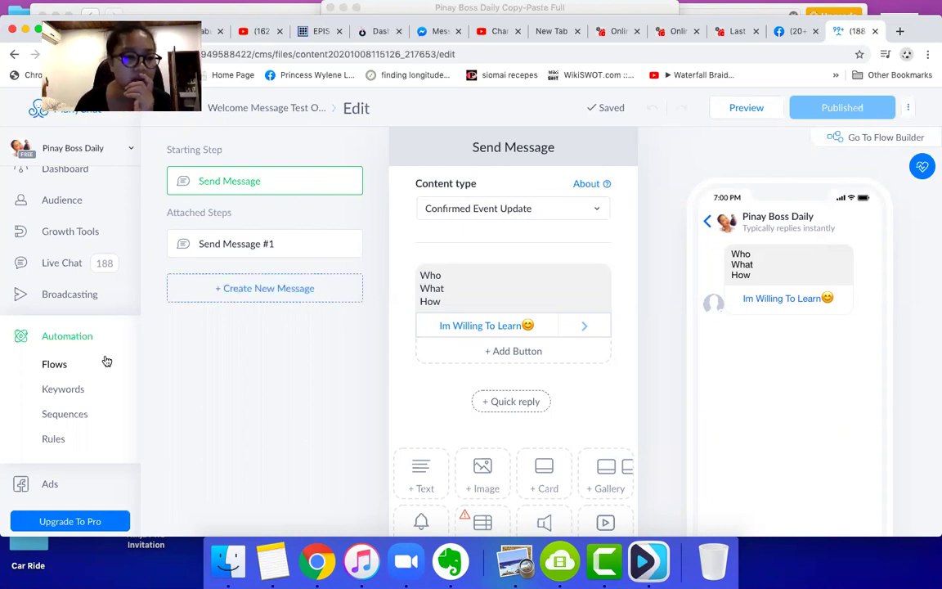
- Open the flows attached to the Welcome Message trigger and check the options available for Step 1.1: Welcome Message Version 2
{"action": "scroll", "coordinate": [55, 404], "scroll_direction": "down", "scroll_amount": 2}
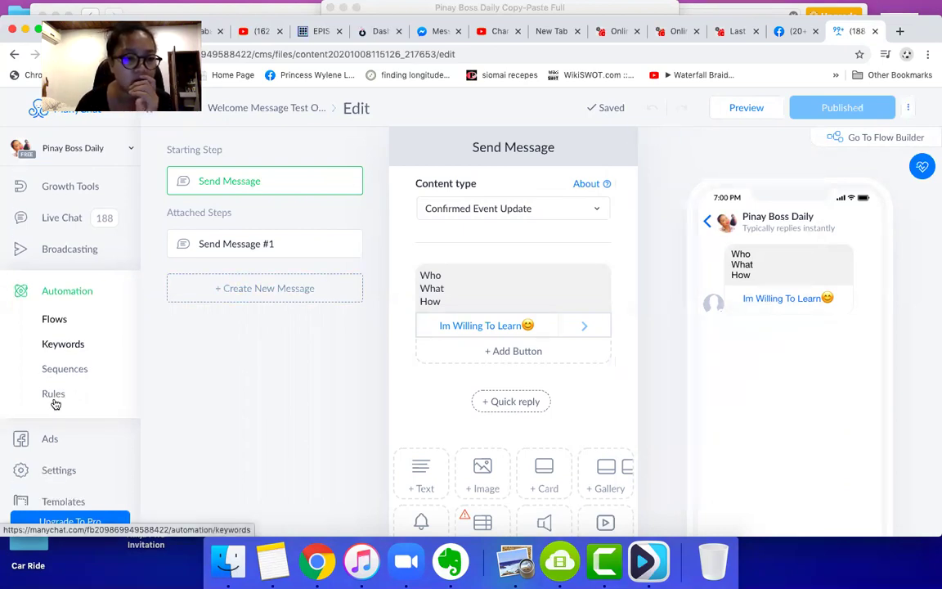
{"action": "left_click", "coordinate": [72, 301]}
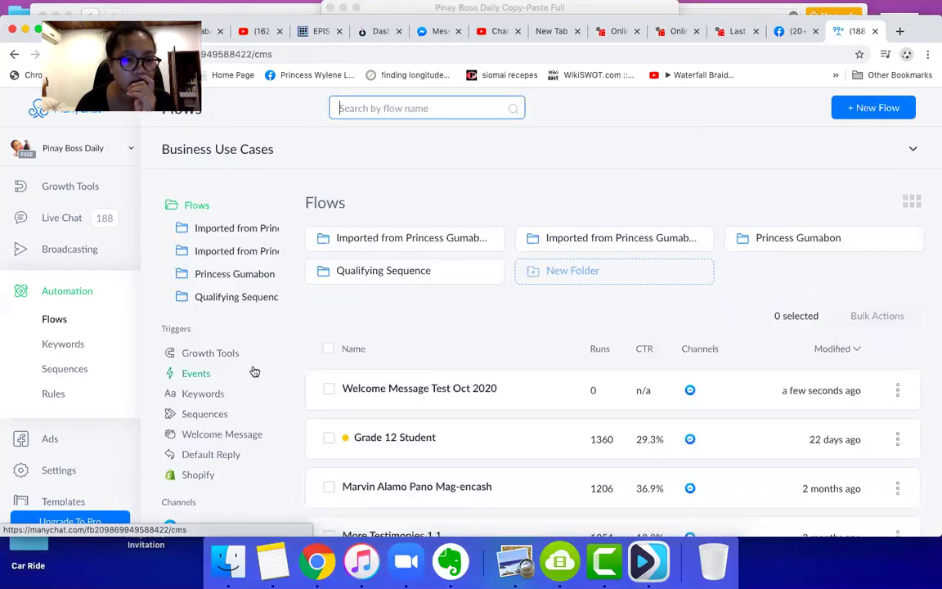
{"action": "scroll", "coordinate": [235, 427], "scroll_direction": "down", "scroll_amount": 1}
{"action": "left_click", "coordinate": [236, 421]}
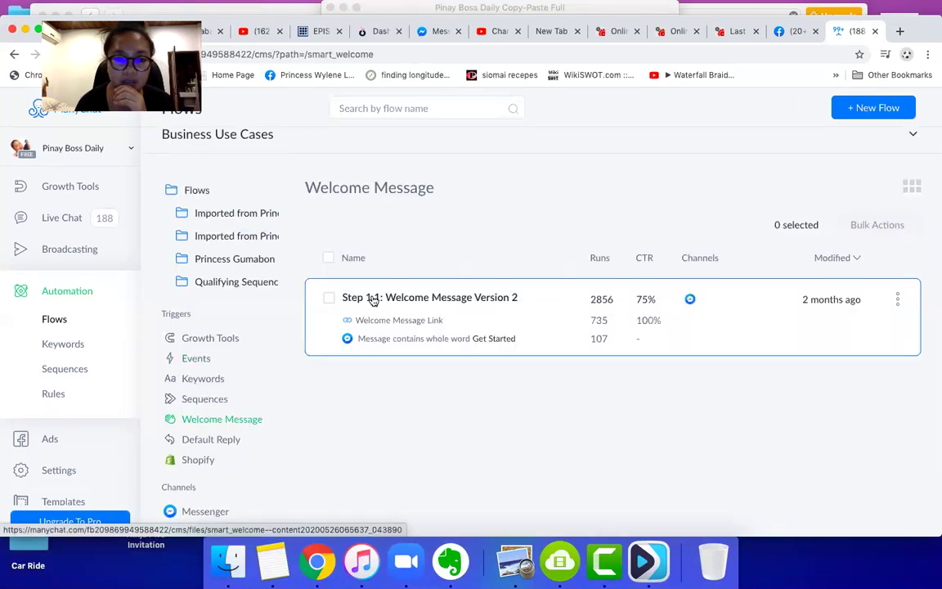
{"action": "left_click", "coordinate": [329, 298]}
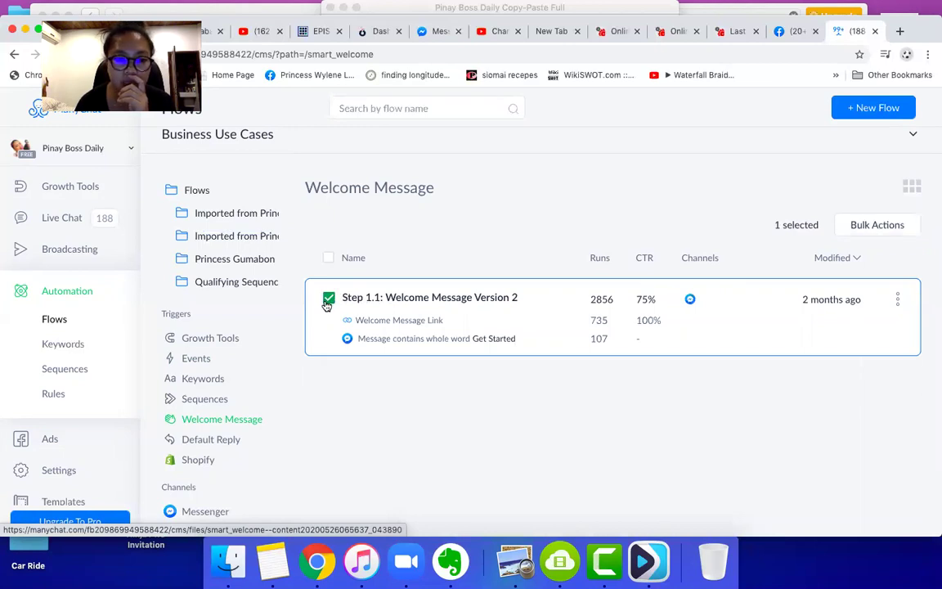
{"action": "scroll", "coordinate": [320, 416], "scroll_direction": "down", "scroll_amount": 1}
{"action": "scroll", "coordinate": [330, 420], "scroll_direction": "up", "scroll_amount": 1}
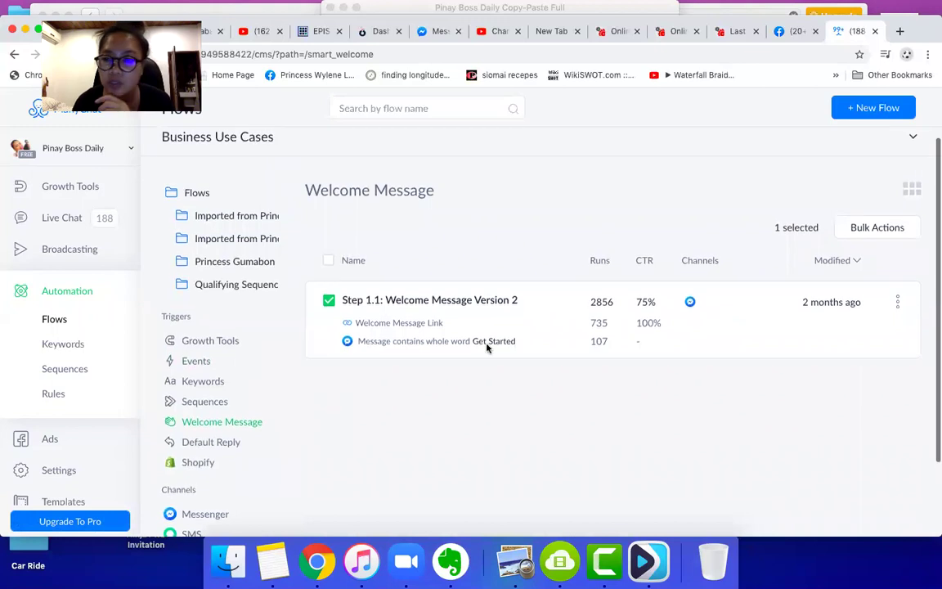
{"action": "left_click", "coordinate": [898, 302]}
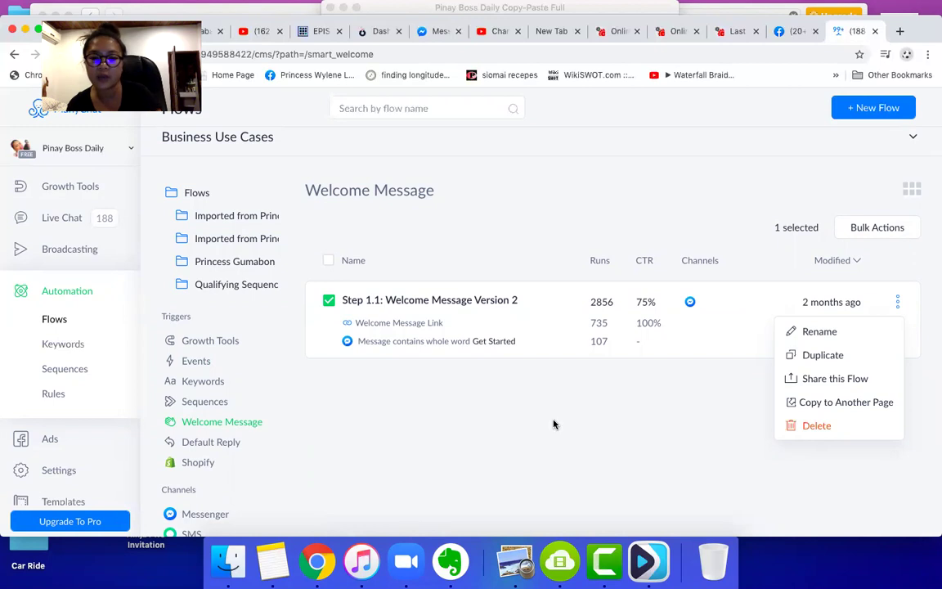
{"action": "left_click", "coordinate": [501, 381]}
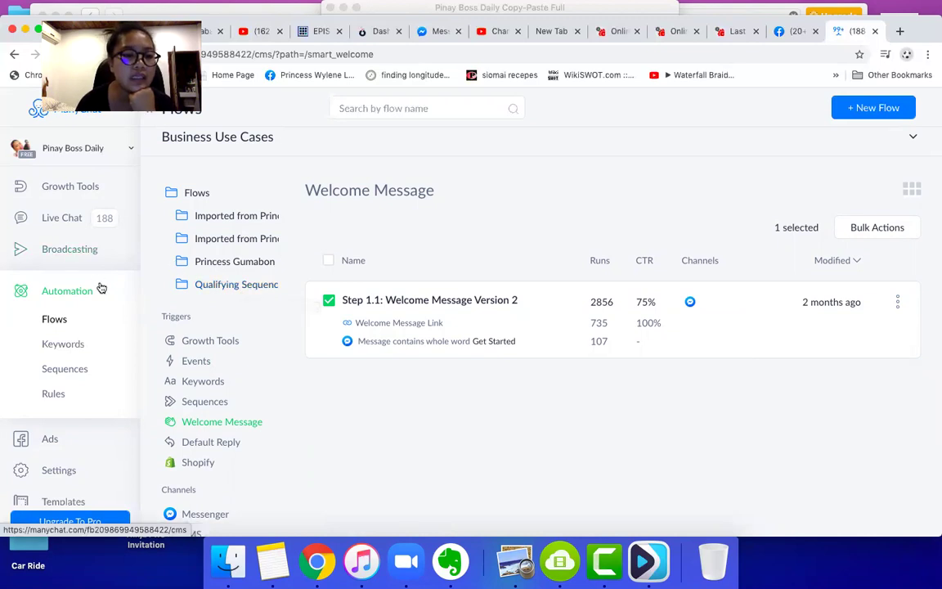
- Go to the page's Growth Tools and try to create a new growth tool
{"action": "scroll", "coordinate": [88, 262], "scroll_direction": "up", "scroll_amount": 2}
{"action": "left_click", "coordinate": [80, 259]}
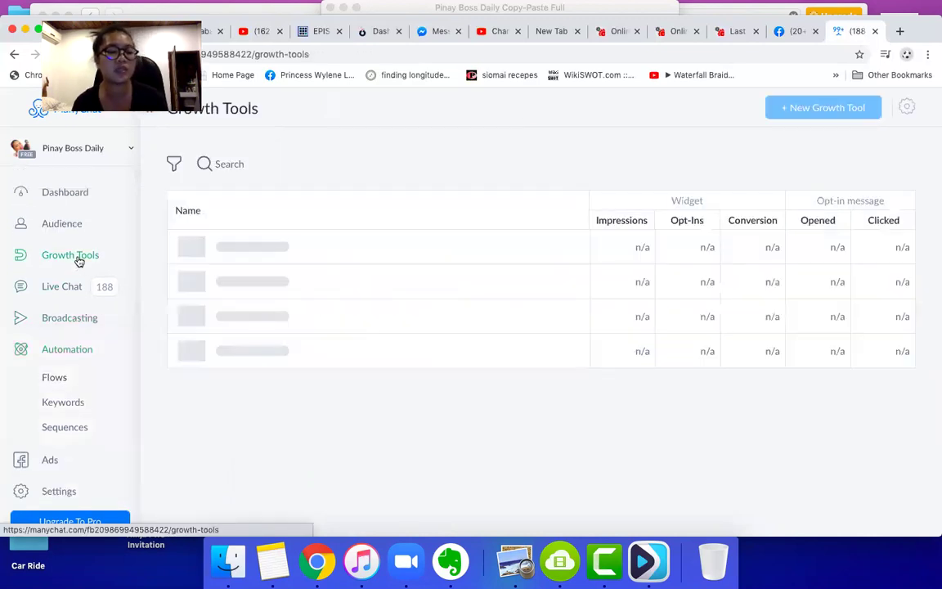
{"action": "scroll", "coordinate": [564, 427], "scroll_direction": "down", "scroll_amount": 5}
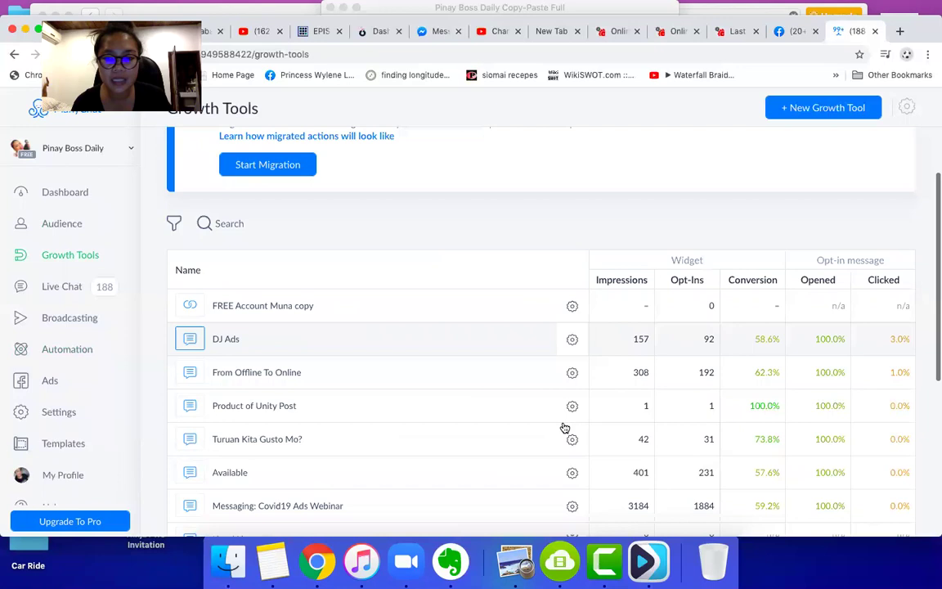
{"action": "scroll", "coordinate": [563, 417], "scroll_direction": "up", "scroll_amount": 6}
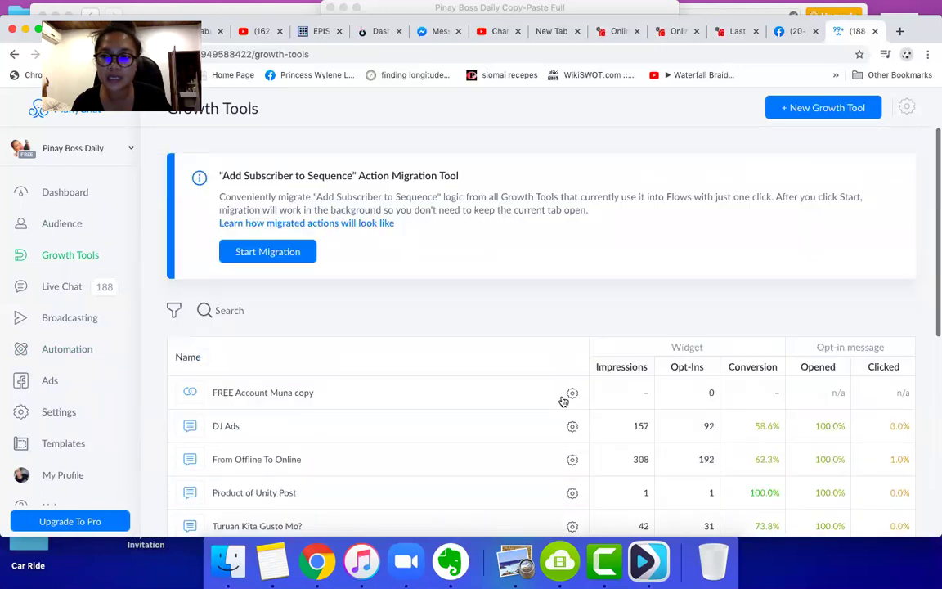
{"action": "left_click", "coordinate": [796, 115]}
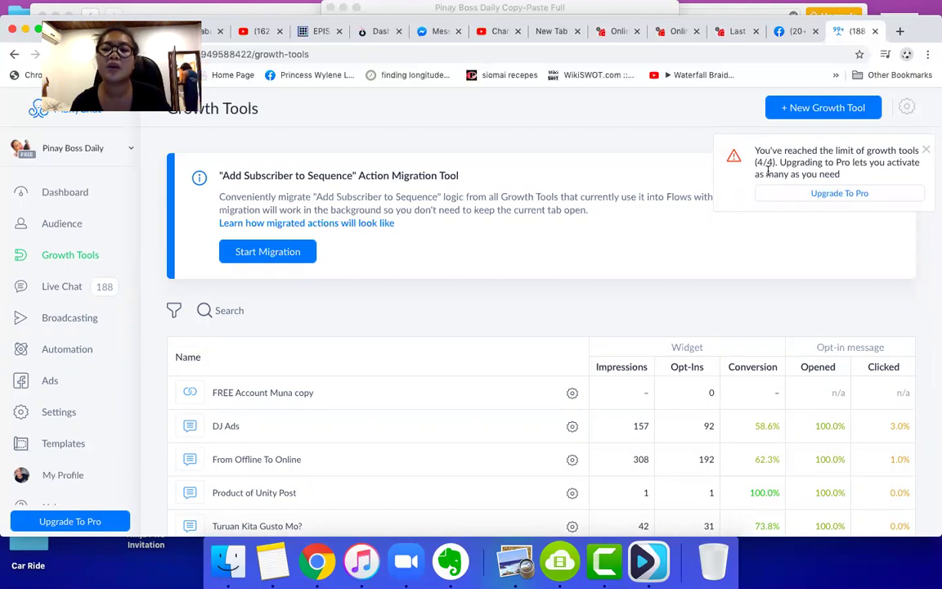
{"action": "left_click", "coordinate": [928, 151]}
- Look through the existing growth tools and try again to add a new one
{"action": "scroll", "coordinate": [605, 362], "scroll_direction": "down", "scroll_amount": 10}
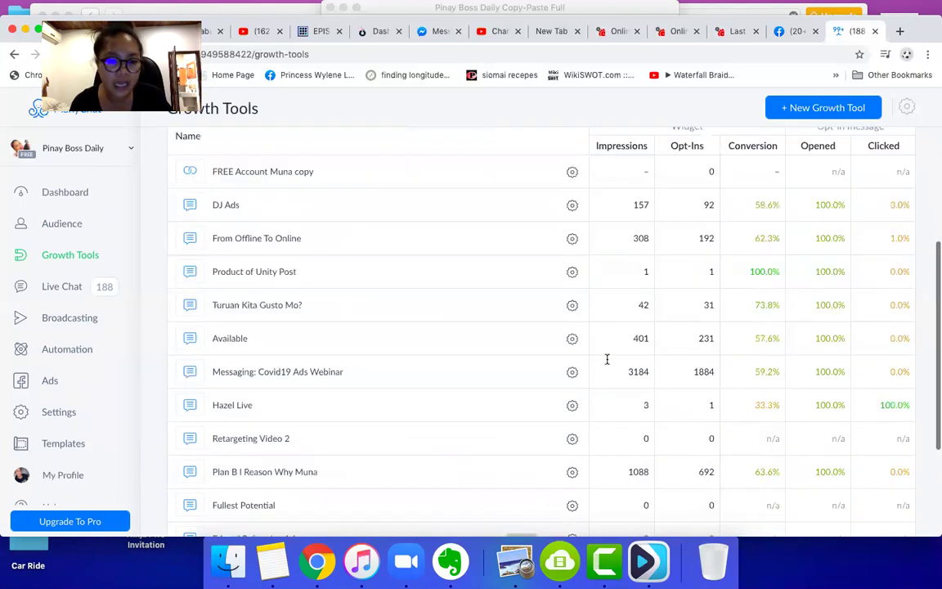
{"action": "scroll", "coordinate": [467, 330], "scroll_direction": "down", "scroll_amount": 10}
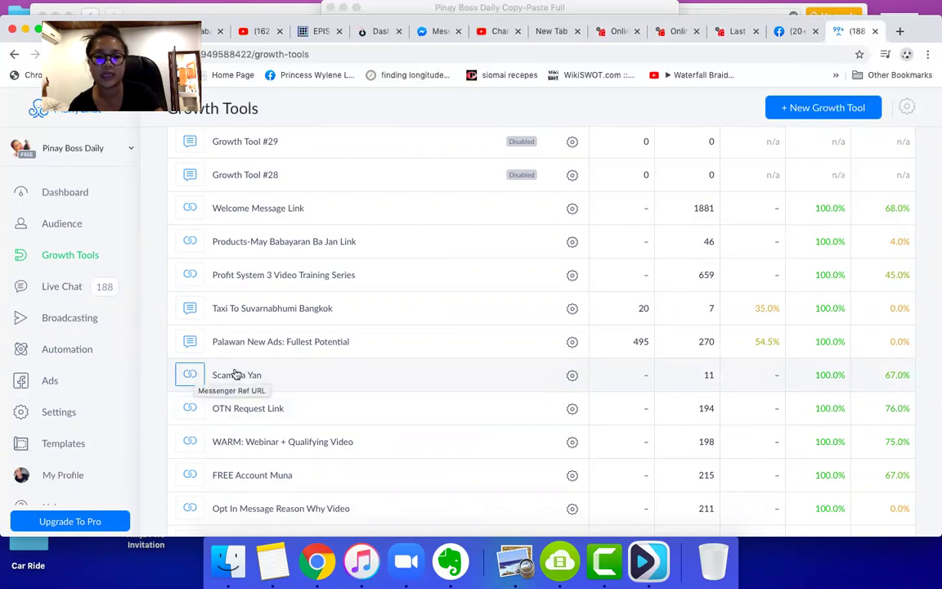
{"action": "left_click", "coordinate": [820, 109]}
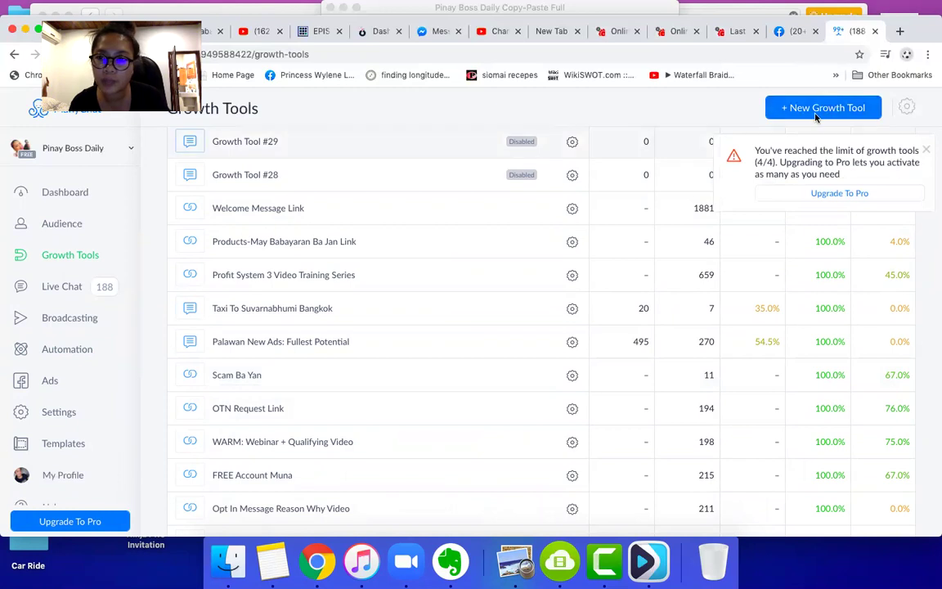
{"action": "left_click", "coordinate": [926, 155]}
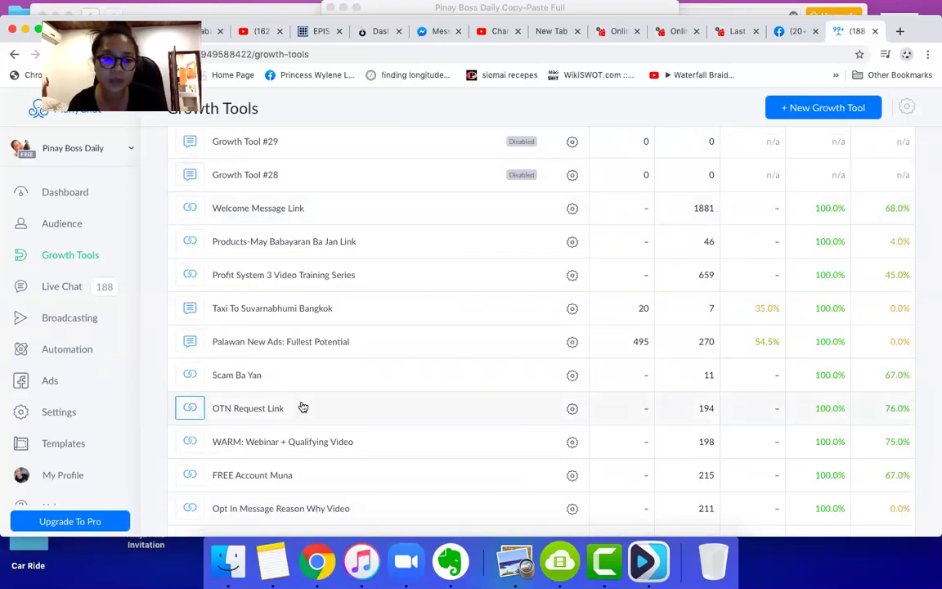
- Open the existing BYOB OPT IN growth tool and review its opt-in message
{"action": "scroll", "coordinate": [372, 424], "scroll_direction": "down", "scroll_amount": 1}
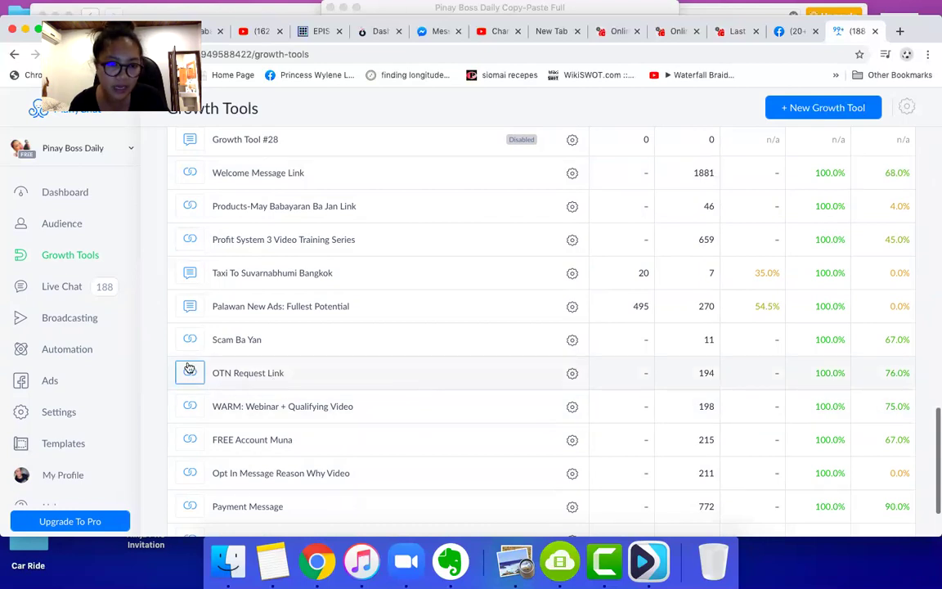
{"action": "scroll", "coordinate": [262, 433], "scroll_direction": "down", "scroll_amount": 2}
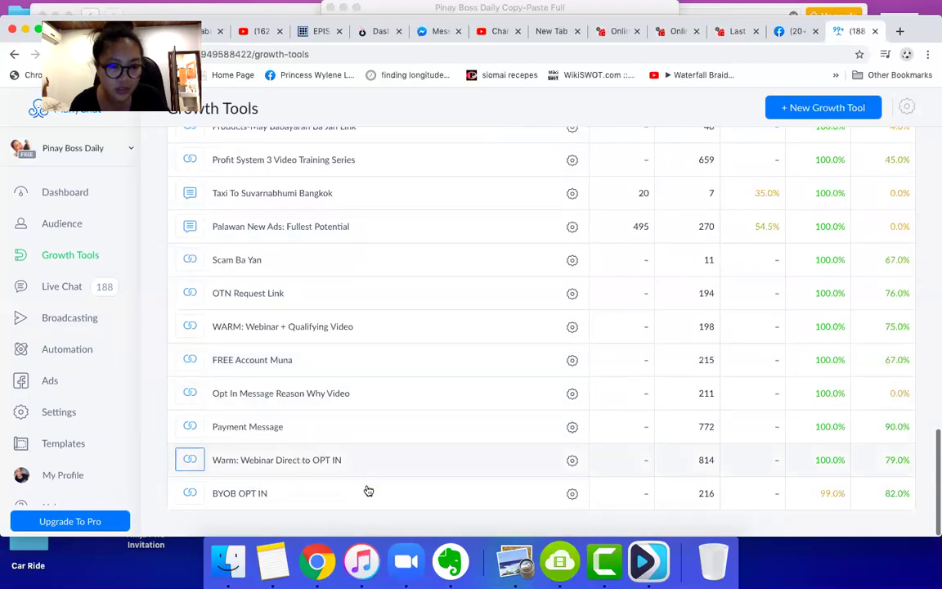
{"action": "left_click", "coordinate": [305, 501]}
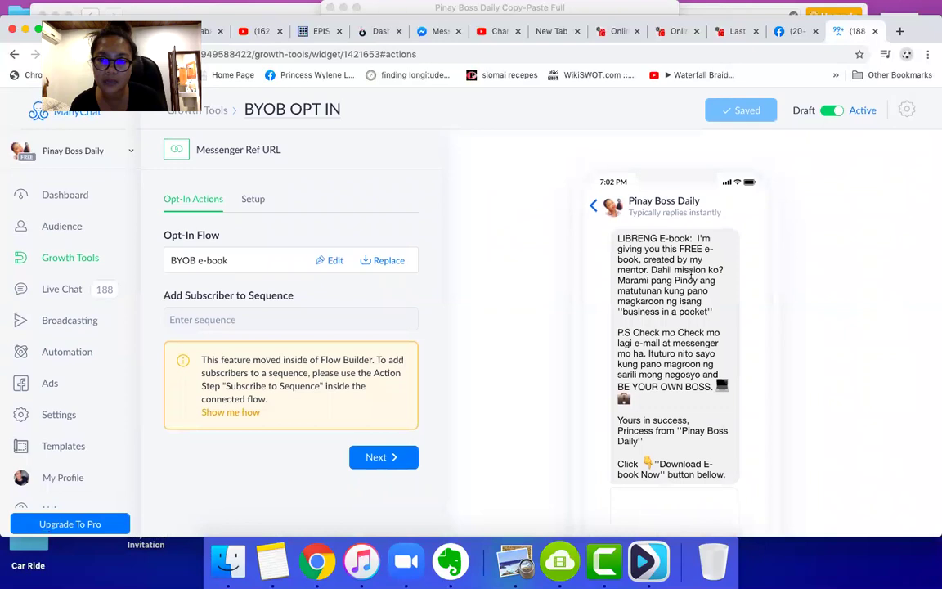
{"action": "scroll", "coordinate": [691, 277], "scroll_direction": "down", "scroll_amount": 3}
{"action": "scroll", "coordinate": [691, 276], "scroll_direction": "up", "scroll_amount": 3}
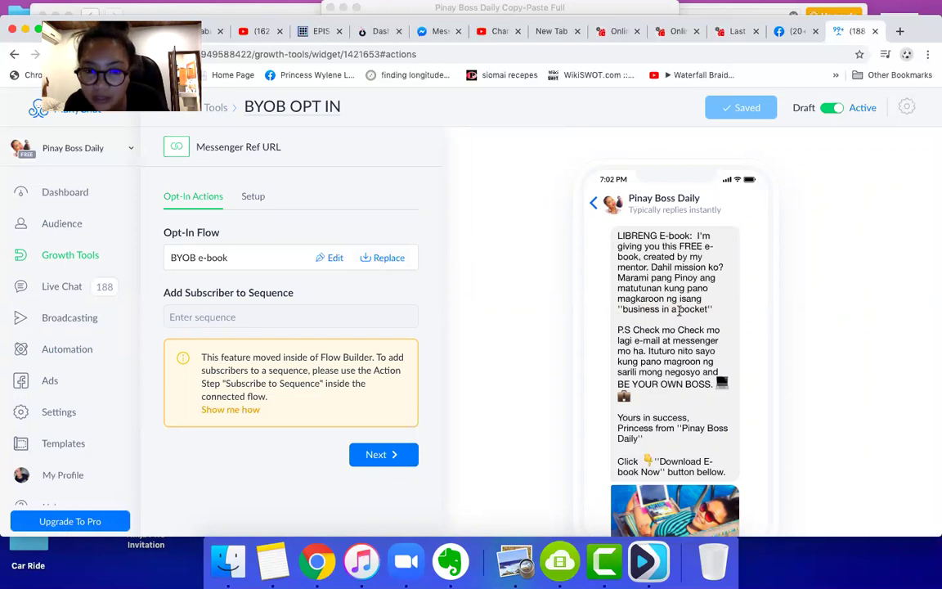
- Replace the BYOB OPT IN growth tool's opt-in flow with Welcome Message Test Oct 2020 and copy its Messenger Ref URL
{"action": "left_click", "coordinate": [388, 259]}
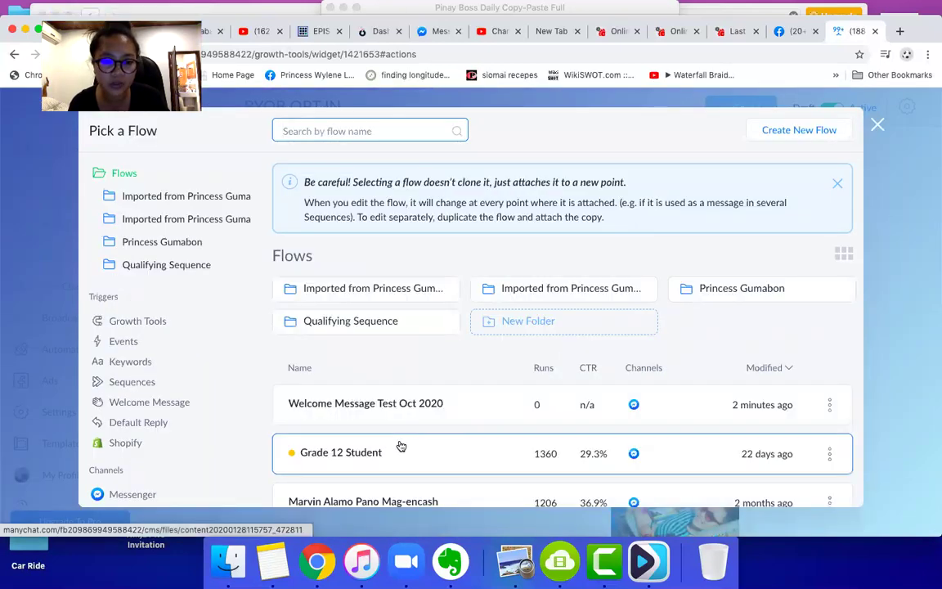
{"action": "scroll", "coordinate": [400, 445], "scroll_direction": "down", "scroll_amount": 2}
{"action": "scroll", "coordinate": [360, 322], "scroll_direction": "up", "scroll_amount": 1}
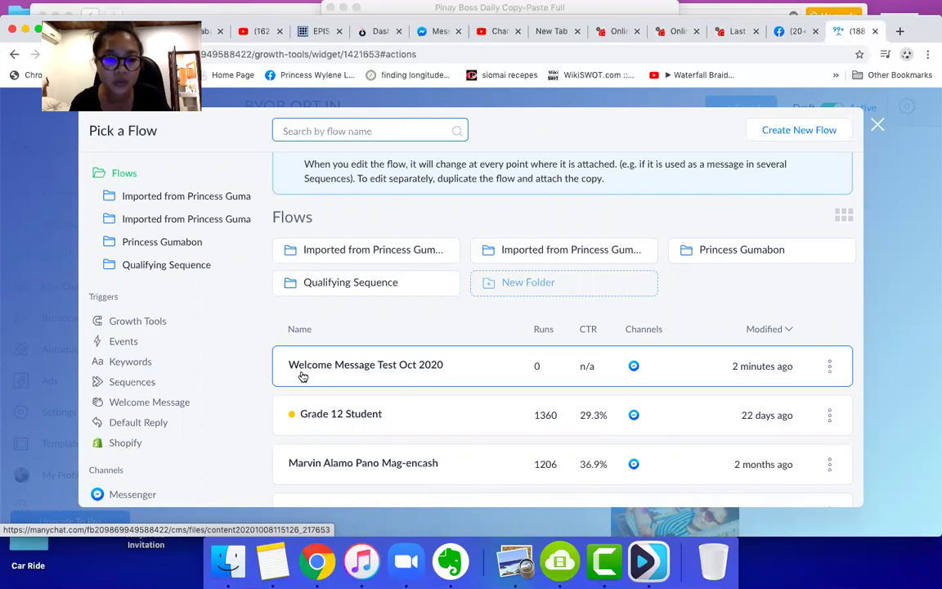
{"action": "left_click", "coordinate": [396, 366]}
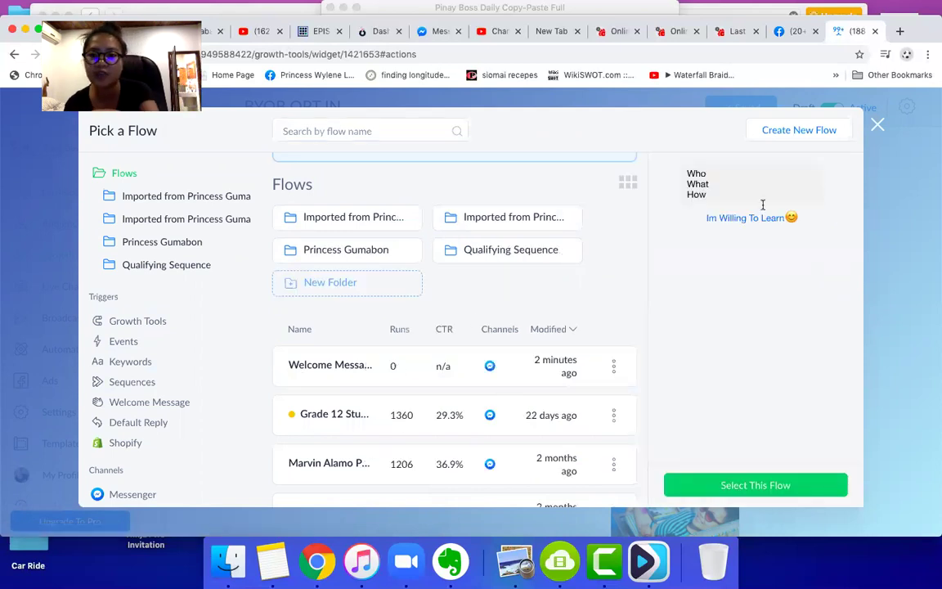
{"action": "left_click", "coordinate": [756, 486]}
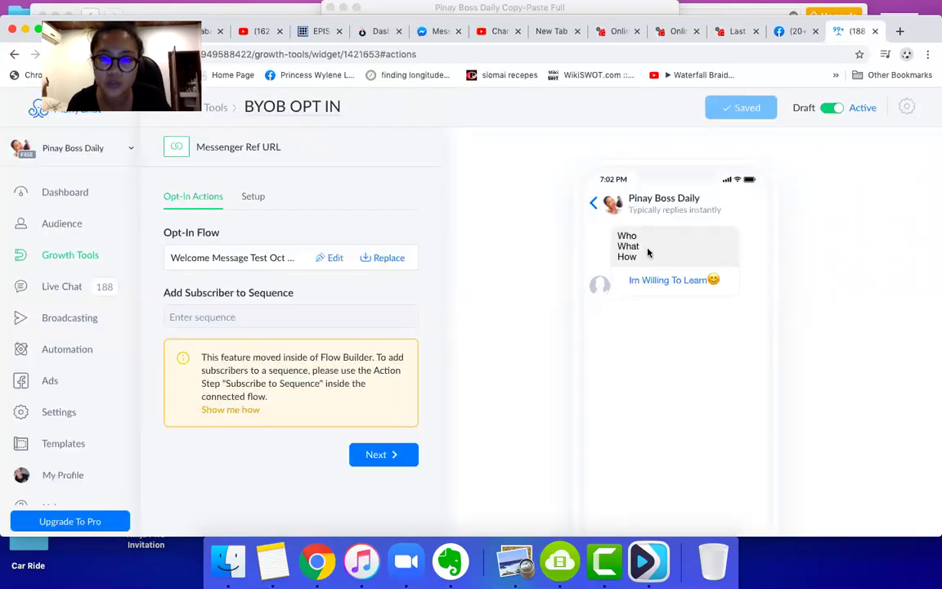
{"action": "left_click", "coordinate": [251, 198]}
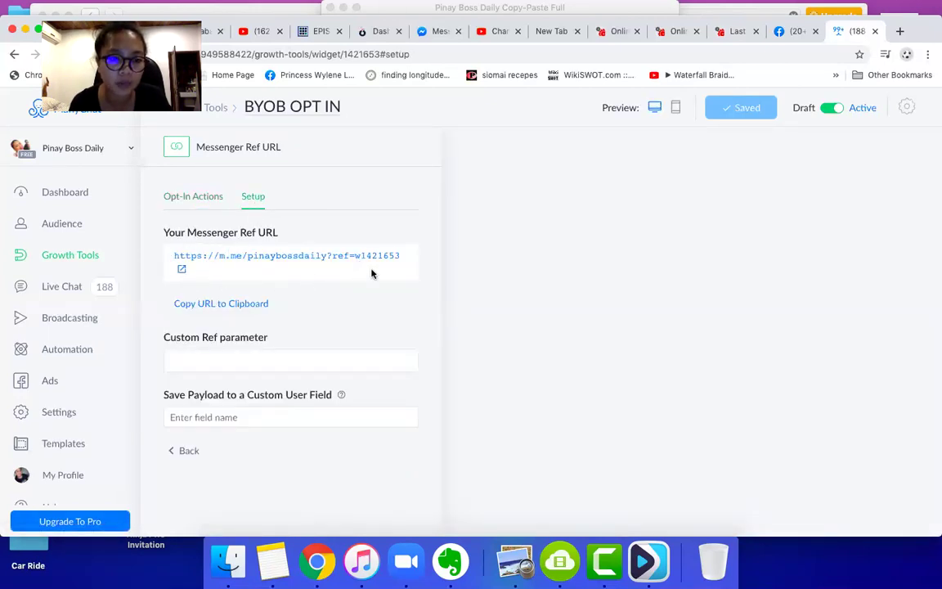
{"action": "left_click", "coordinate": [203, 306]}
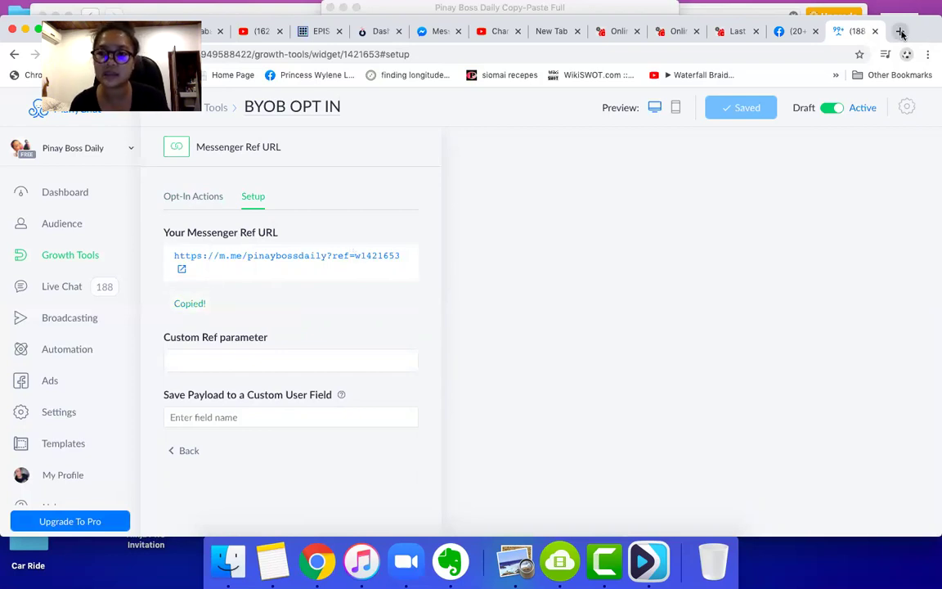
- Open bit.ly.com in a new browser tab
{"action": "key", "text": "super+t"}
{"action": "left_click", "coordinate": [571, 52]}
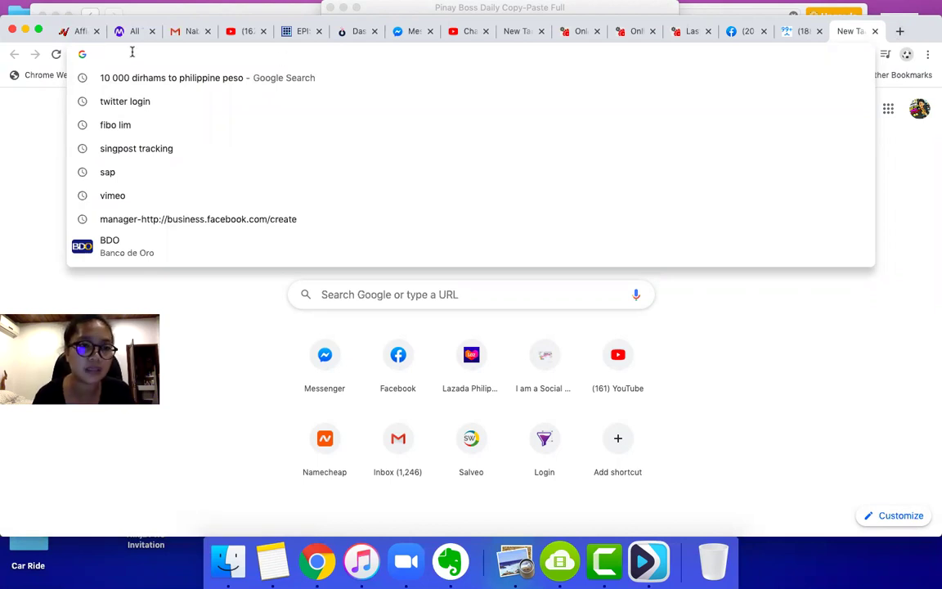
{"action": "type", "text": "bit"}
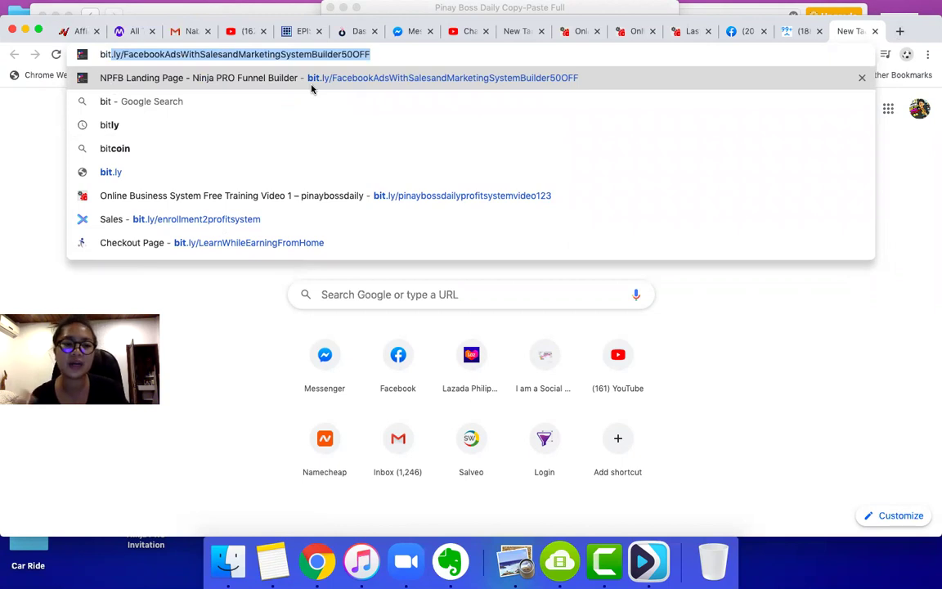
{"action": "left_click", "coordinate": [303, 54]}
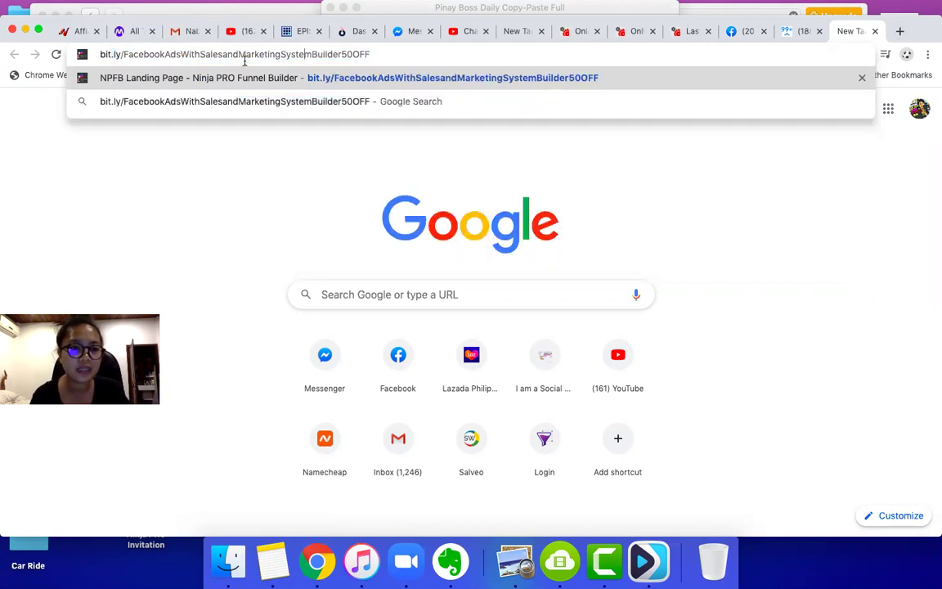
{"action": "triple_click", "coordinate": [358, 52]}
{"action": "type", "text": "bi"}
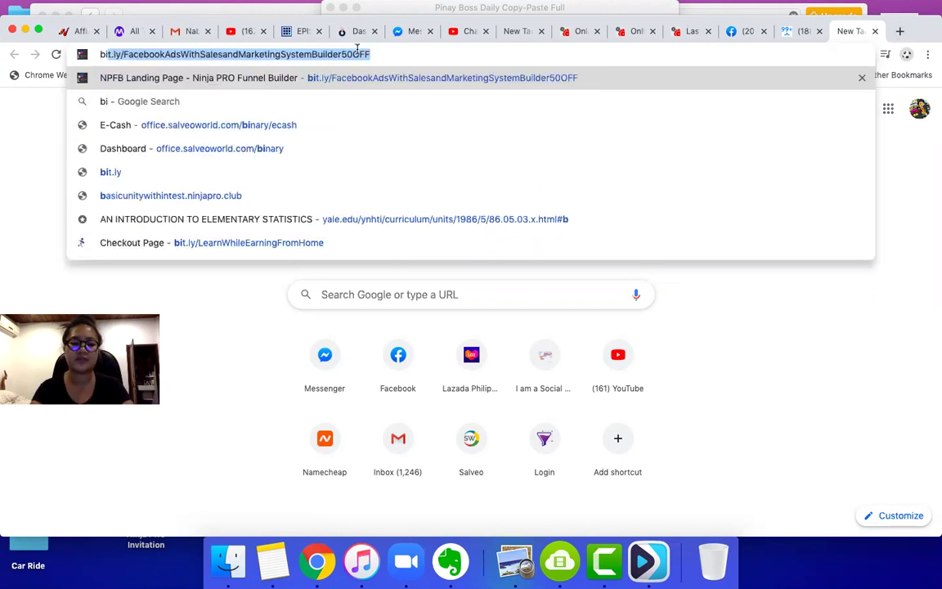
{"action": "type", "text": "t.ly.com"}
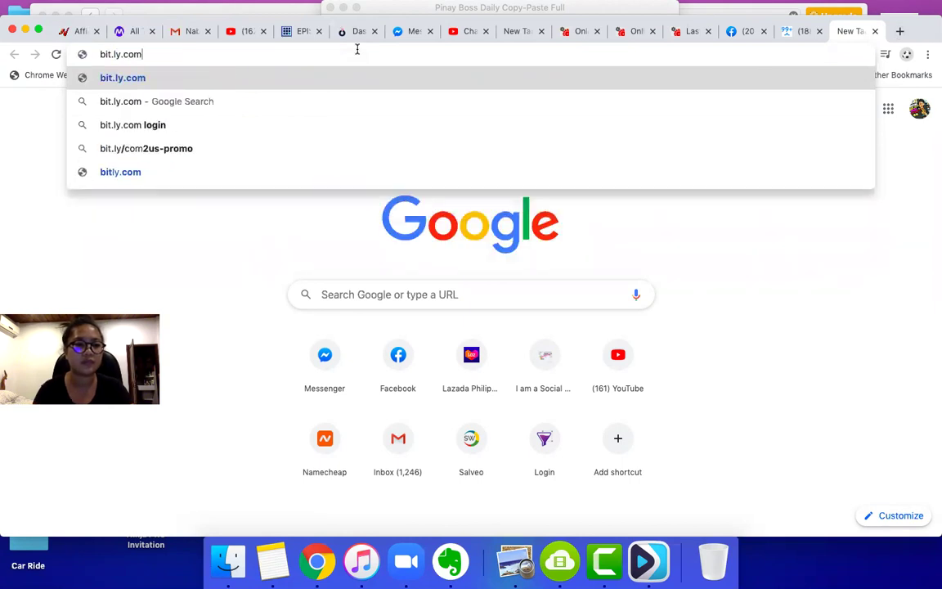
{"action": "key", "text": "Return"}
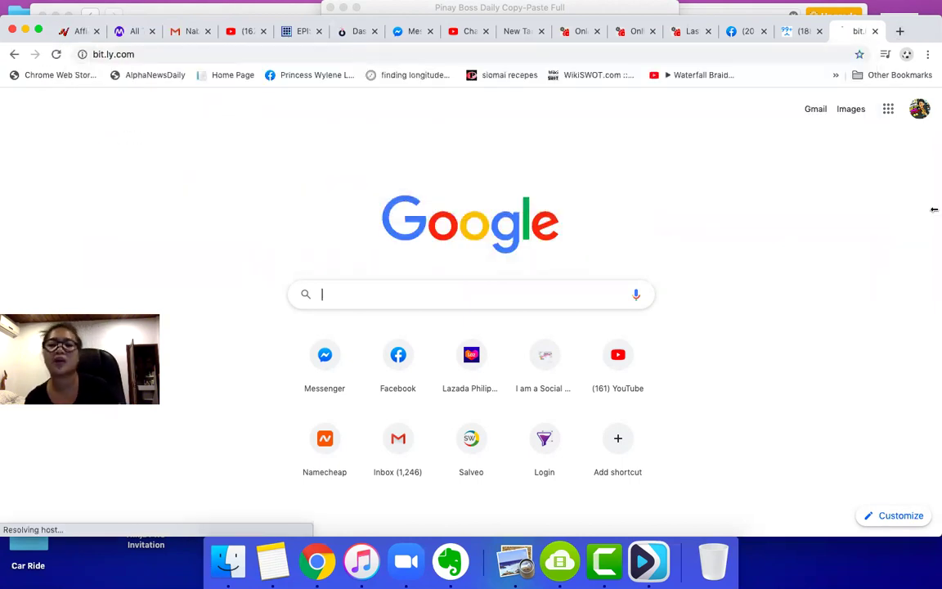
- Return to the ManyChat growth tool and test its Messenger Ref URL by opening it in Messenger
{"action": "left_click", "coordinate": [787, 33]}
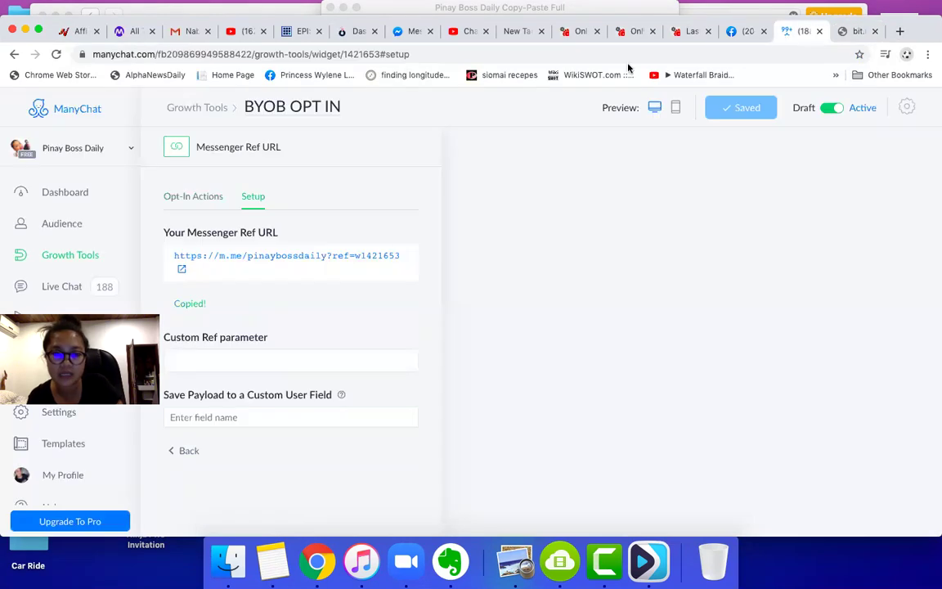
{"action": "left_click", "coordinate": [178, 272]}
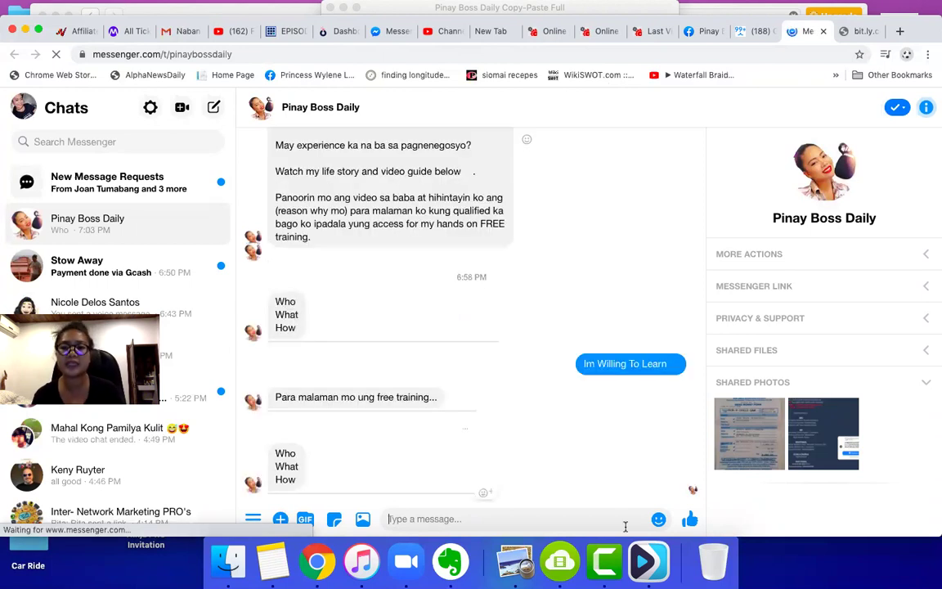
- Review the bot conversation in Messenger and the growth tool's Ref URL, and try to load bit.ly.com again
{"action": "scroll", "coordinate": [488, 418], "scroll_direction": "down", "scroll_amount": 1}
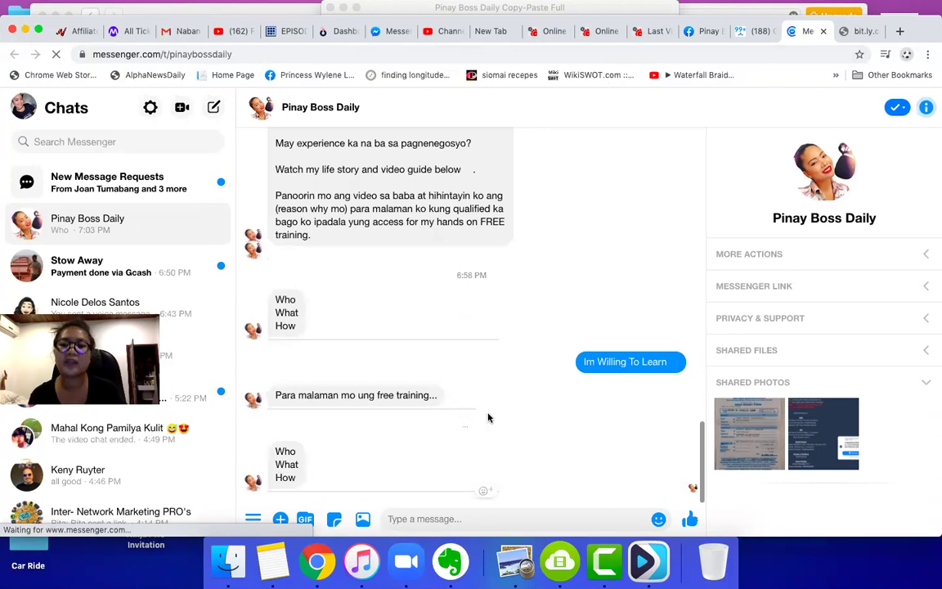
{"action": "left_click", "coordinate": [753, 32]}
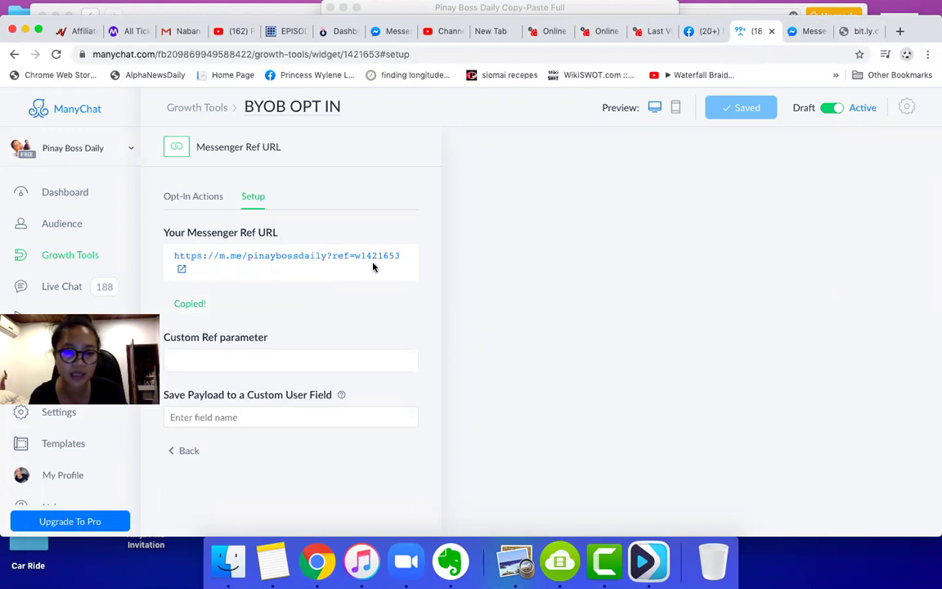
{"action": "left_click", "coordinate": [857, 31]}
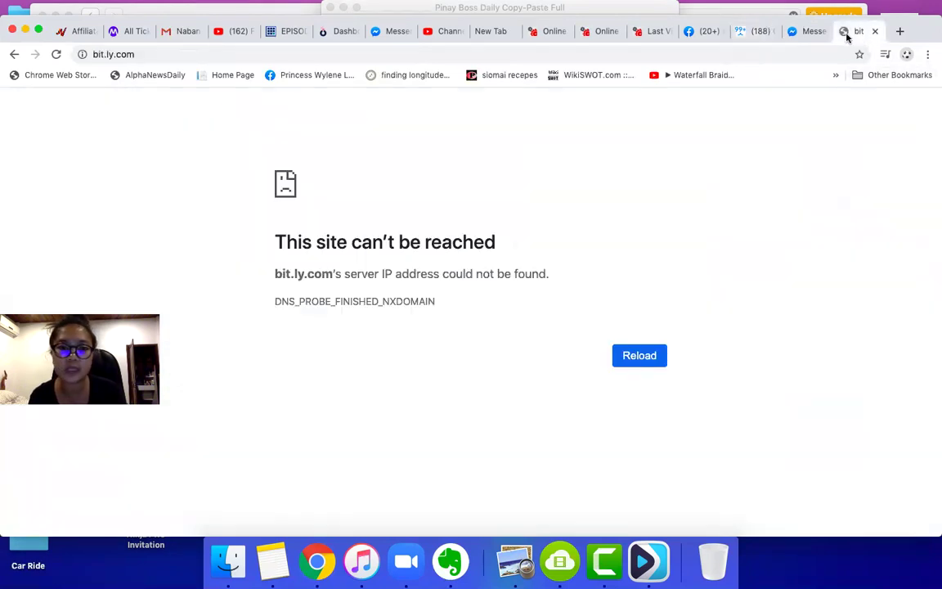
{"action": "left_click", "coordinate": [172, 54]}
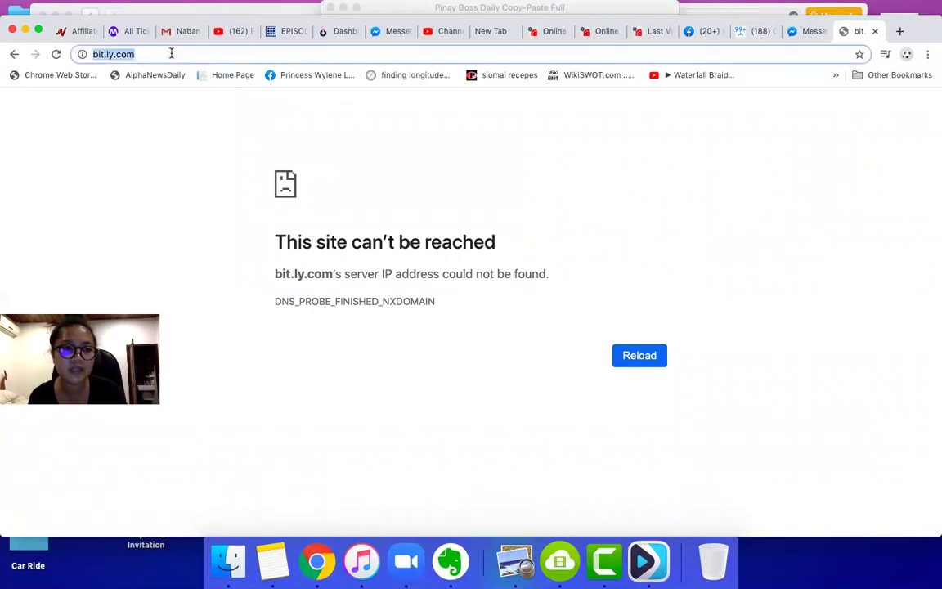
{"action": "left_click", "coordinate": [190, 54]}
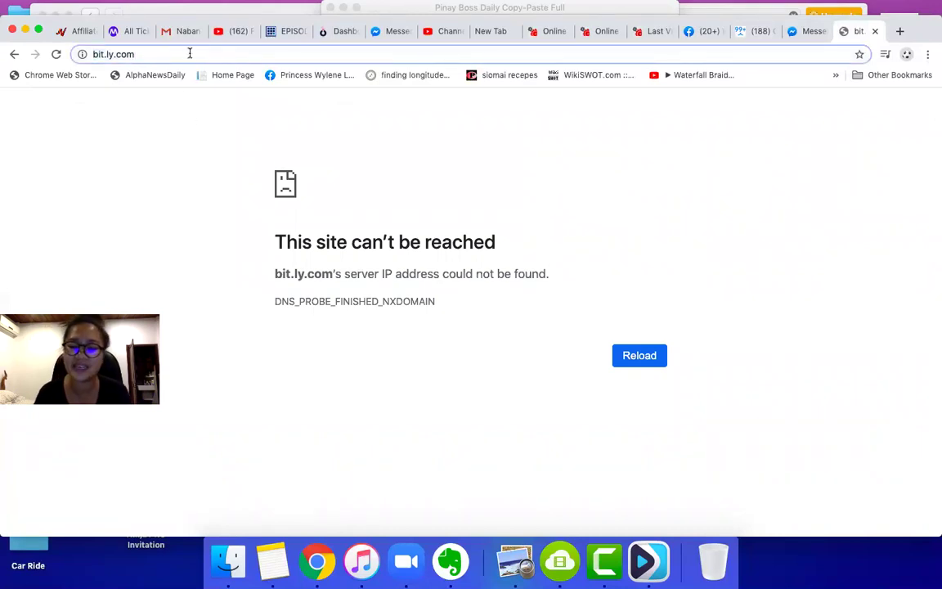
{"action": "key", "text": "Return"}
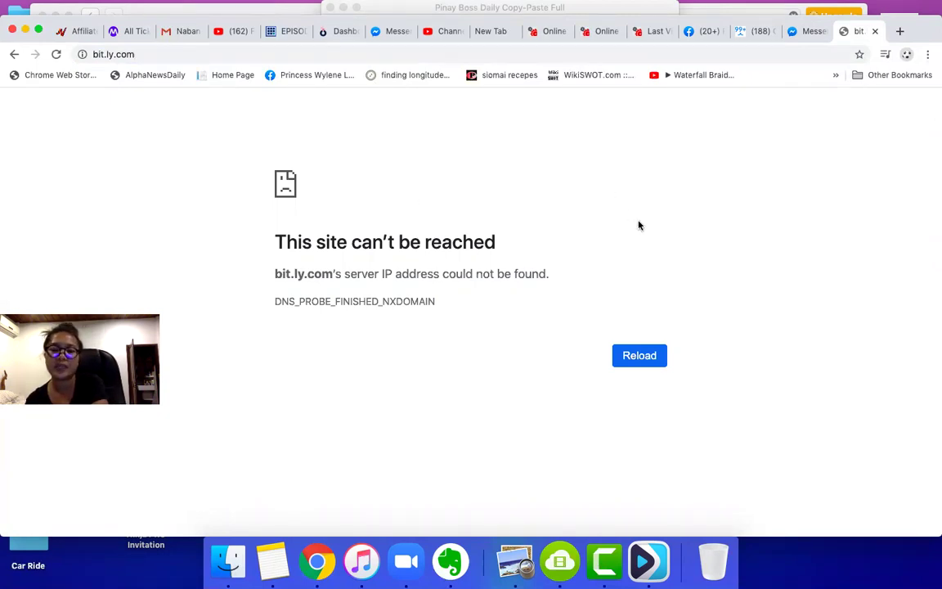
- Switch to the Pinay Boss Daily Copy-Paste Full note in Evernote and examine its saved custom bit.ly links as examples
{"action": "right_click", "coordinate": [445, 559]}
{"action": "left_click", "coordinate": [542, 331]}
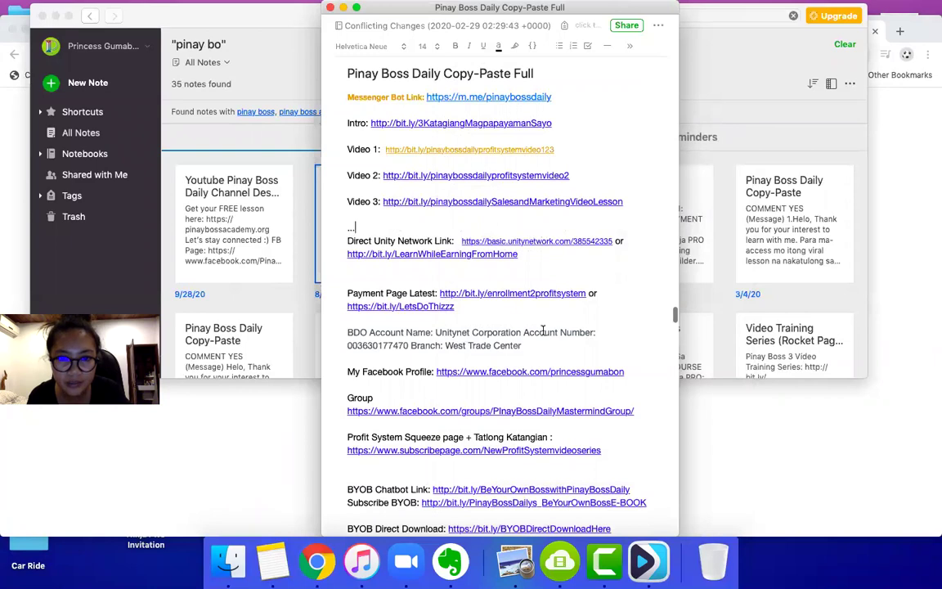
{"action": "scroll", "coordinate": [542, 330], "scroll_direction": "down", "scroll_amount": 10}
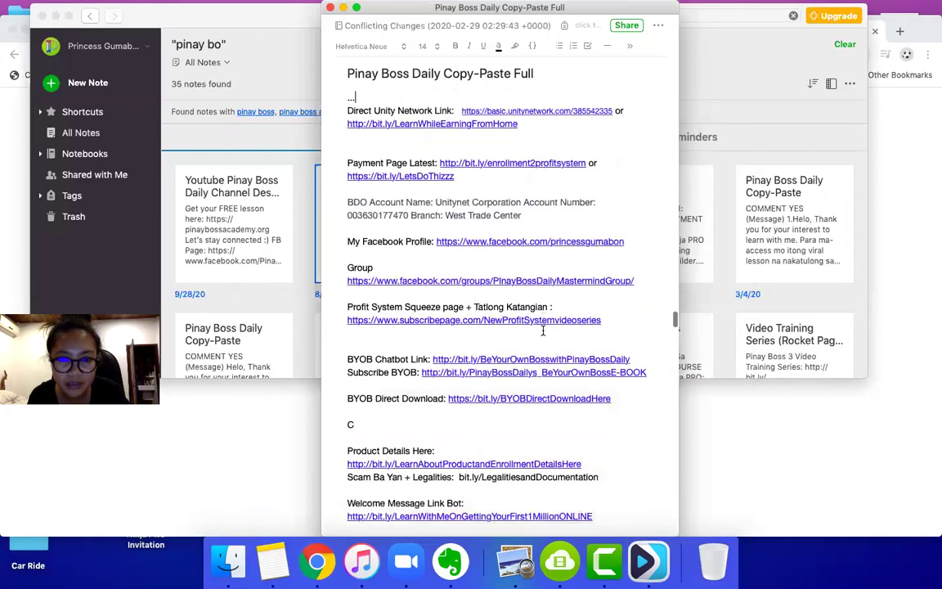
{"action": "scroll", "coordinate": [543, 331], "scroll_direction": "up", "scroll_amount": 10}
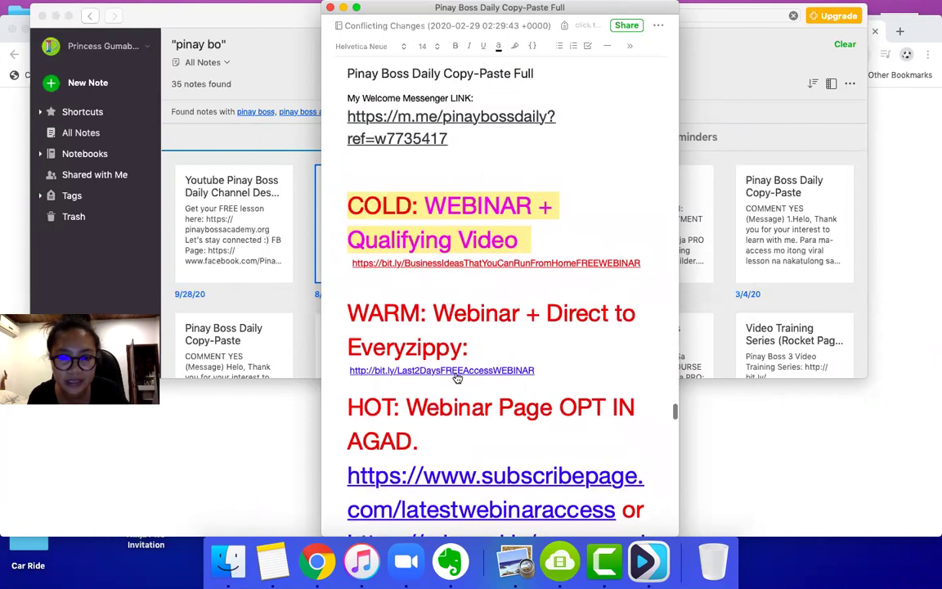
{"action": "scroll", "coordinate": [458, 378], "scroll_direction": "up", "scroll_amount": 1}
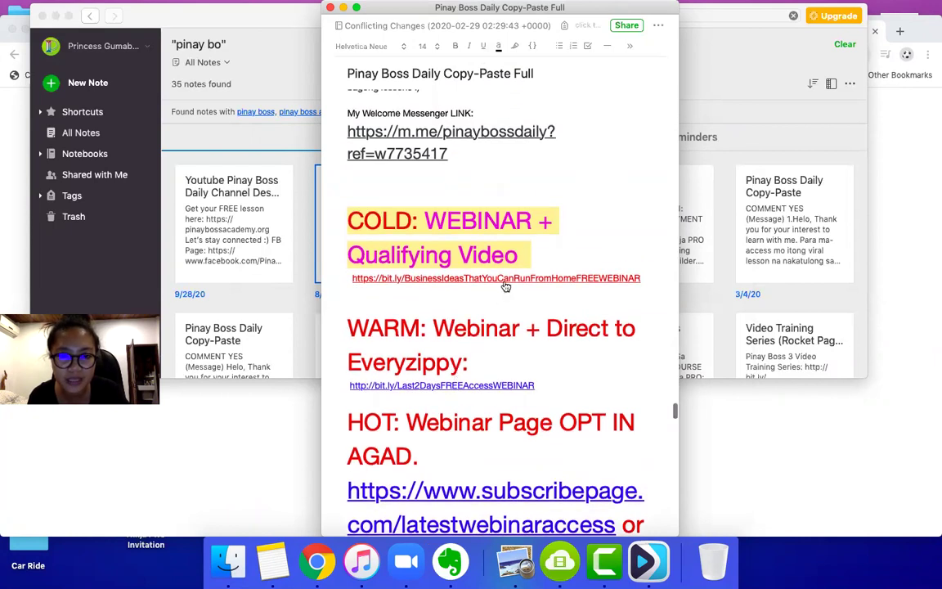
{"action": "scroll", "coordinate": [507, 285], "scroll_direction": "up", "scroll_amount": 1}
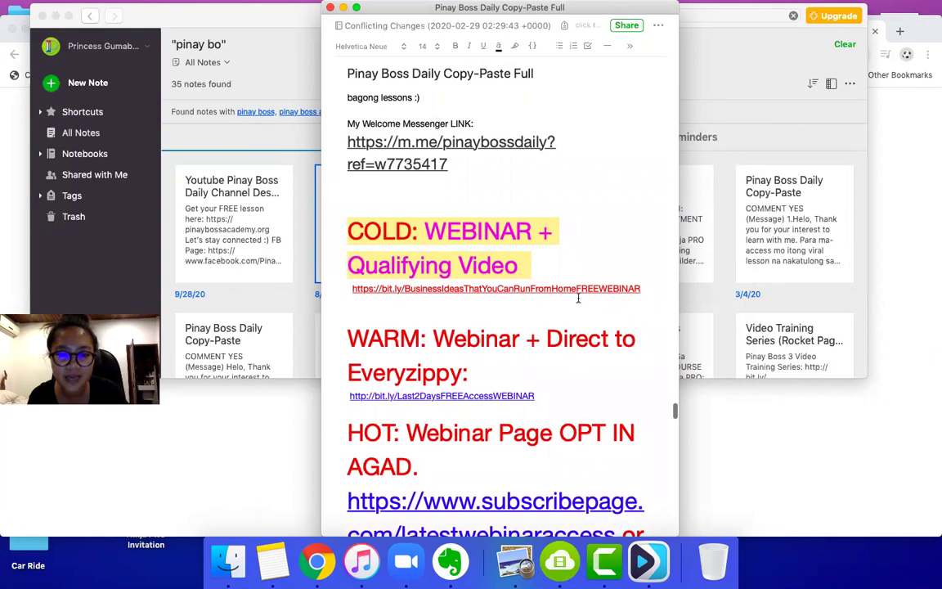
{"action": "scroll", "coordinate": [563, 368], "scroll_direction": "down", "scroll_amount": 4}
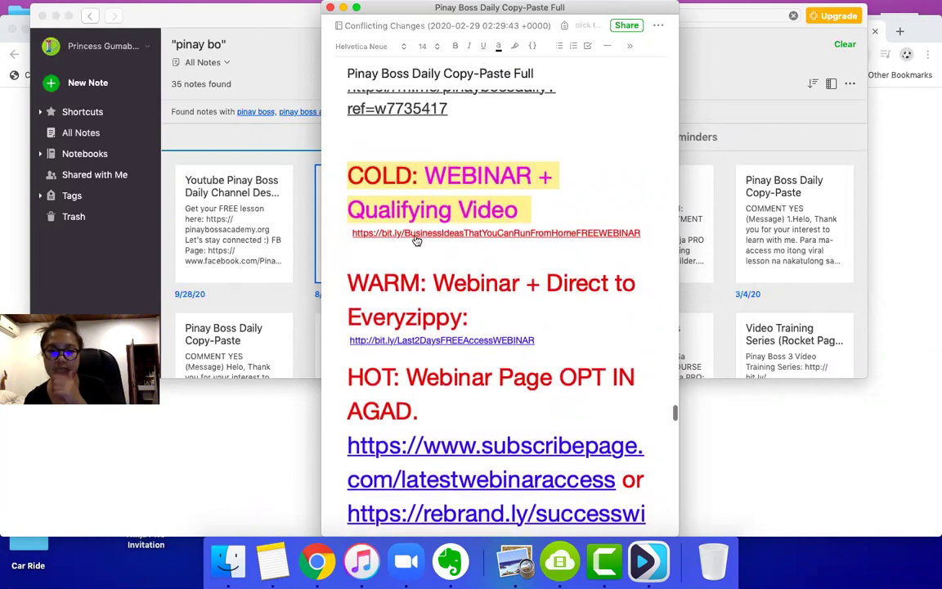
- Return to Chrome, search Google for "bitly login" and log in to Bitly with the saved credentials
{"action": "left_click", "coordinate": [927, 166]}
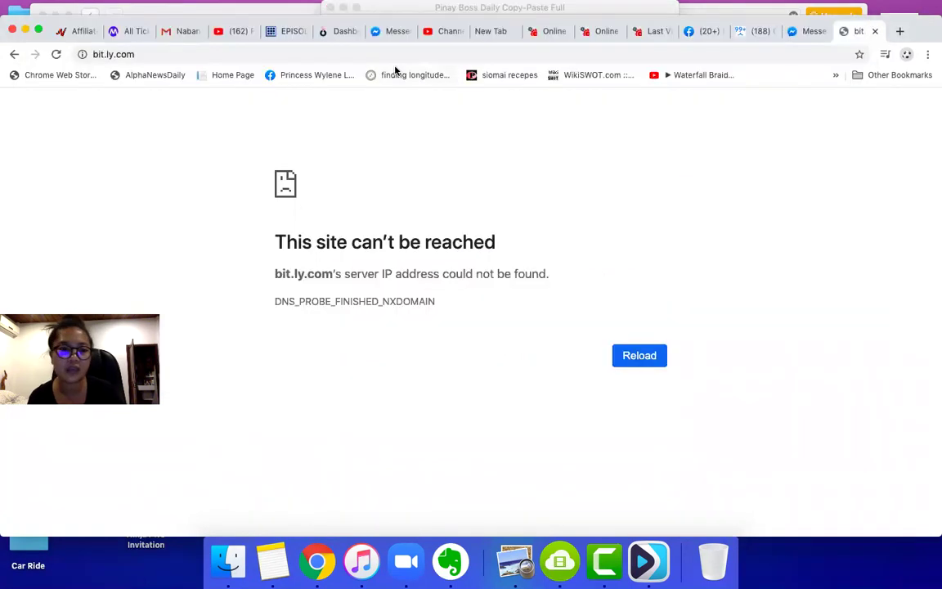
{"action": "left_click", "coordinate": [189, 56]}
{"action": "key", "text": "BackSpace"}
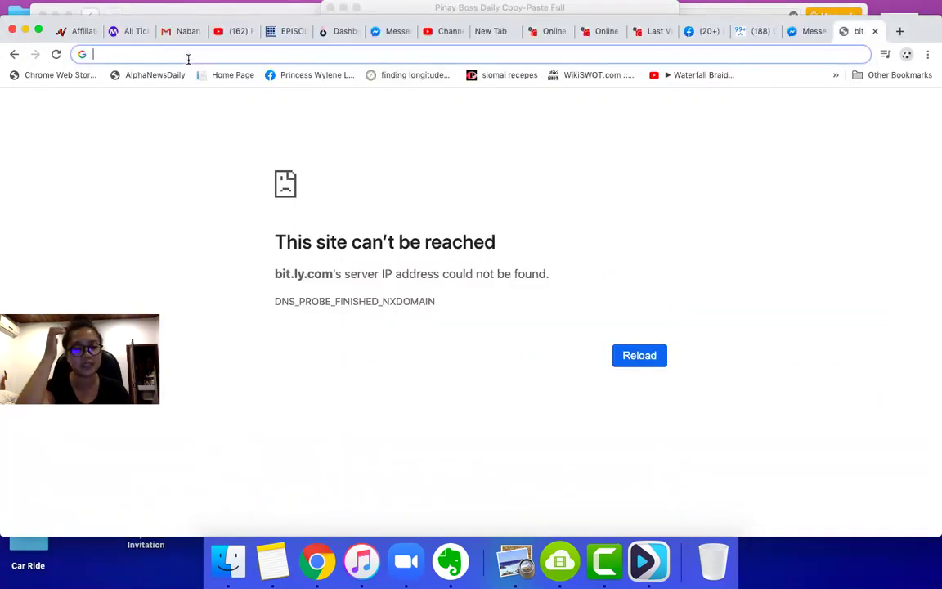
{"action": "type", "text": "b"}
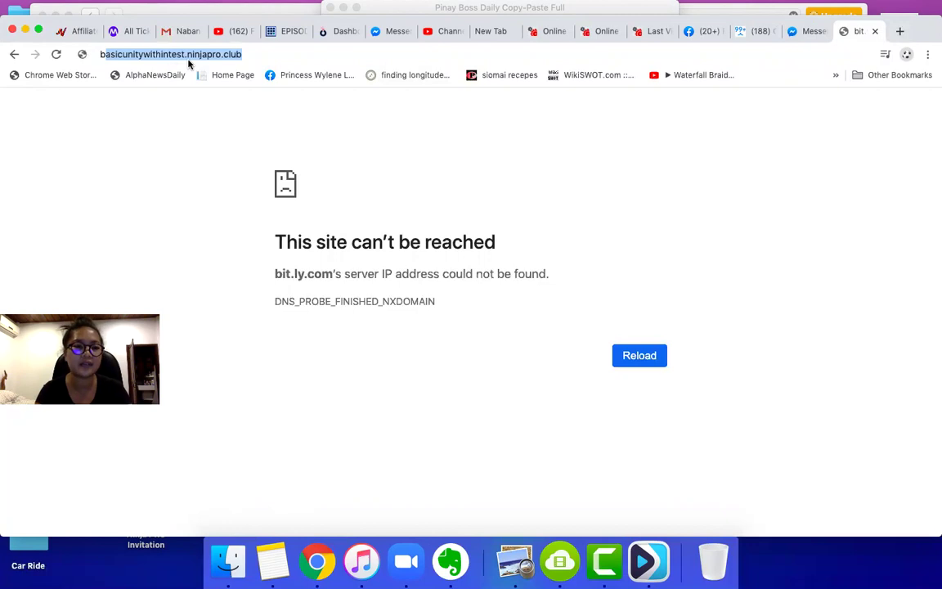
{"action": "type", "text": "itly"}
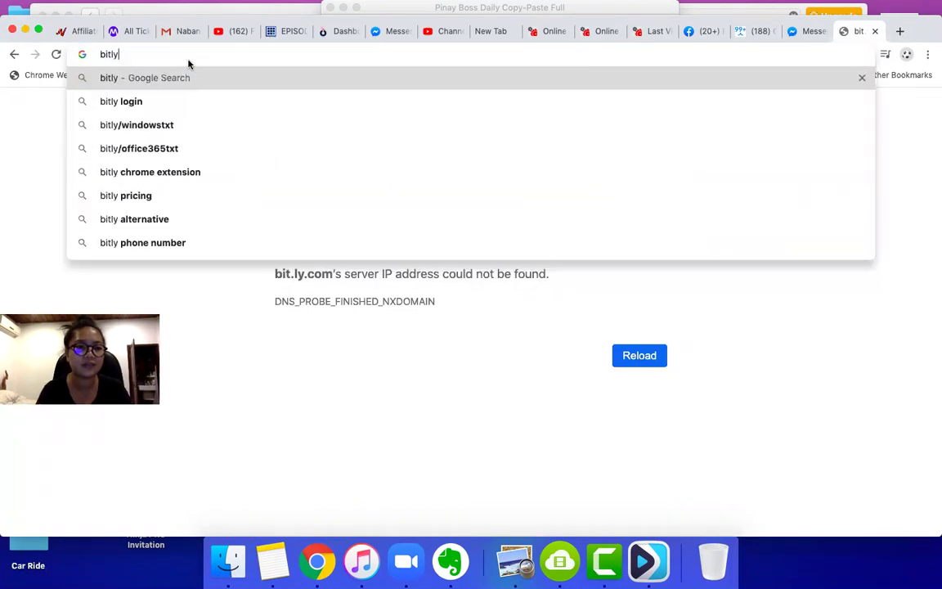
{"action": "key", "text": "BackSpace"}
{"action": "key", "text": "BackSpace"}
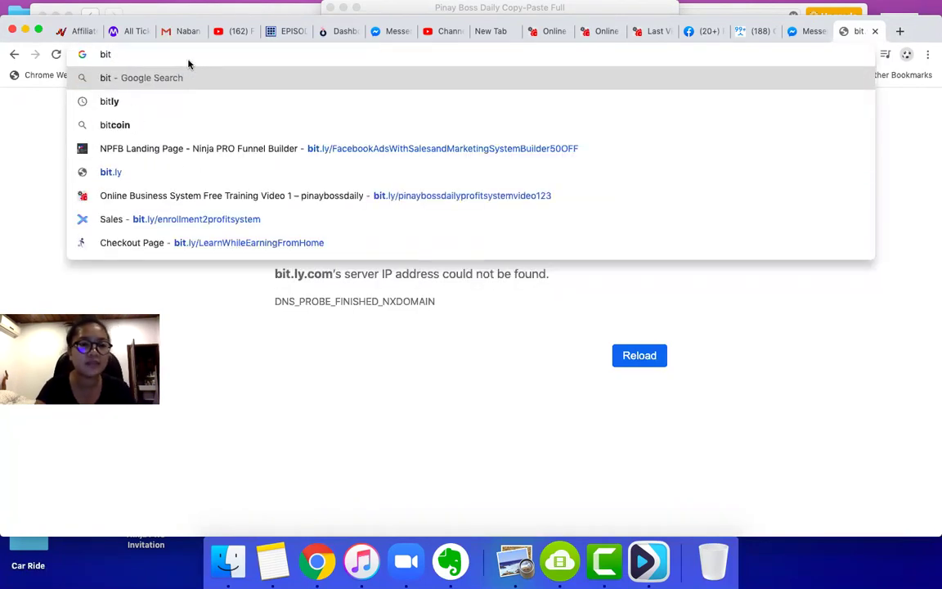
{"action": "type", "text": "ly"}
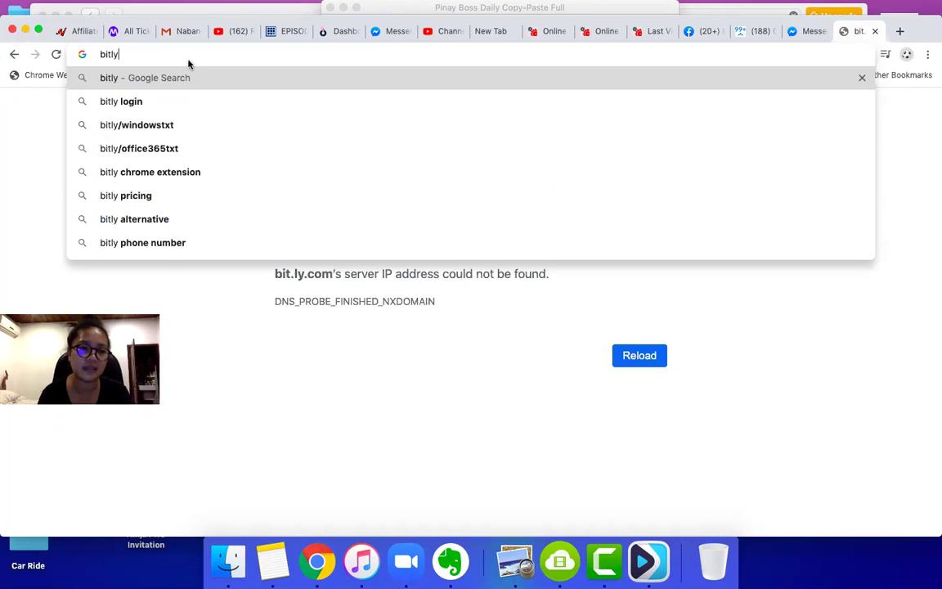
{"action": "left_click", "coordinate": [129, 102]}
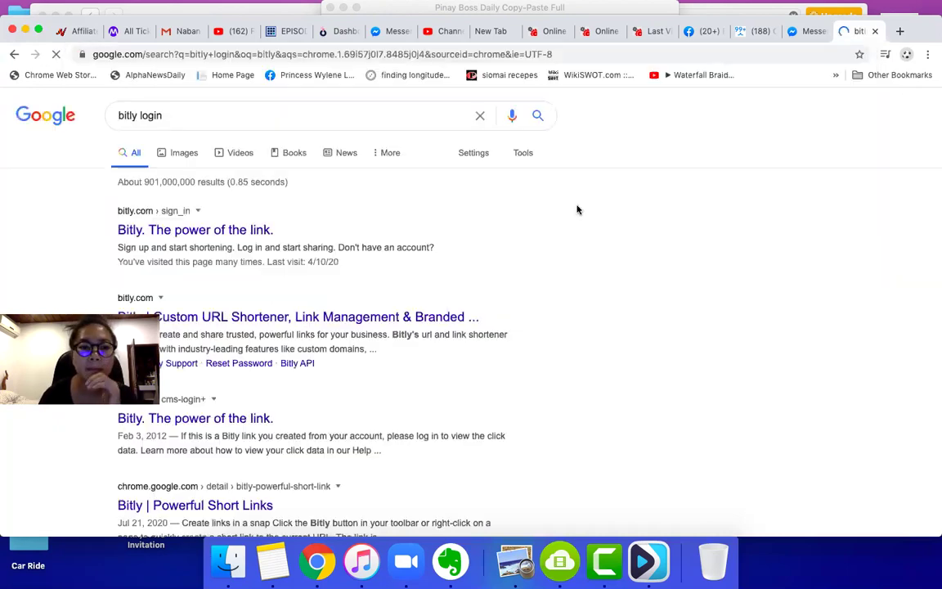
{"action": "left_click", "coordinate": [173, 216]}
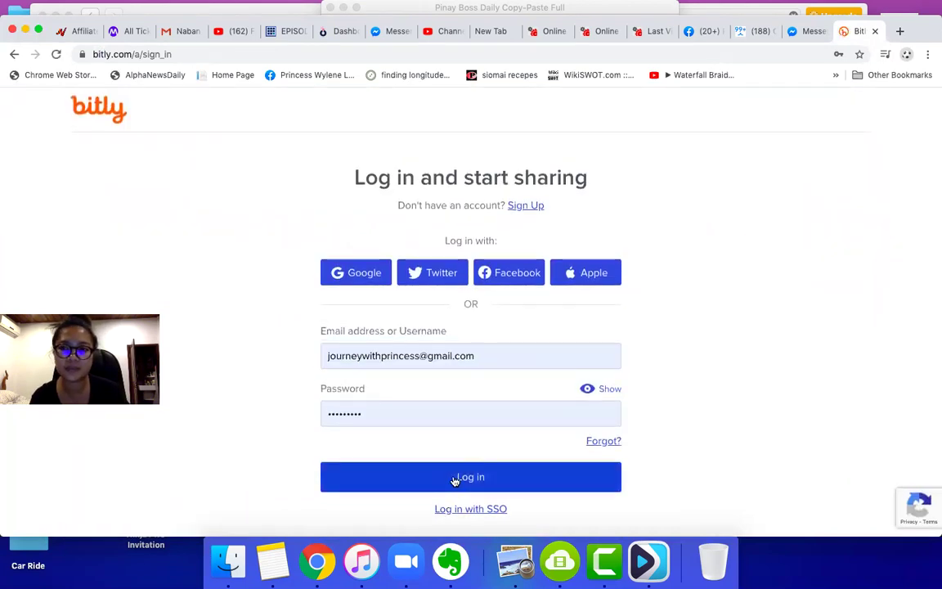
{"action": "left_click", "coordinate": [455, 480]}
{"action": "left_click", "coordinate": [747, 31]}
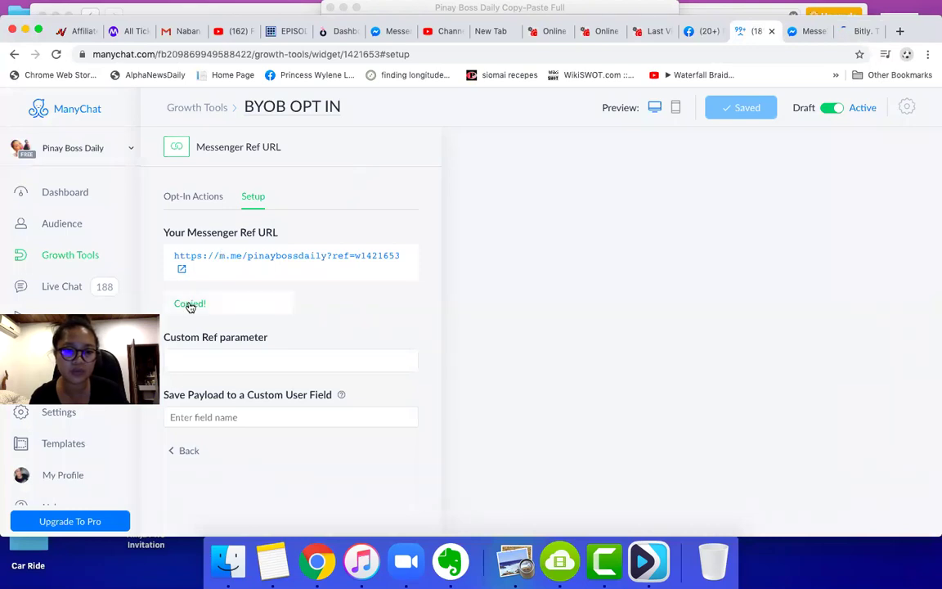
{"action": "left_click", "coordinate": [859, 31]}
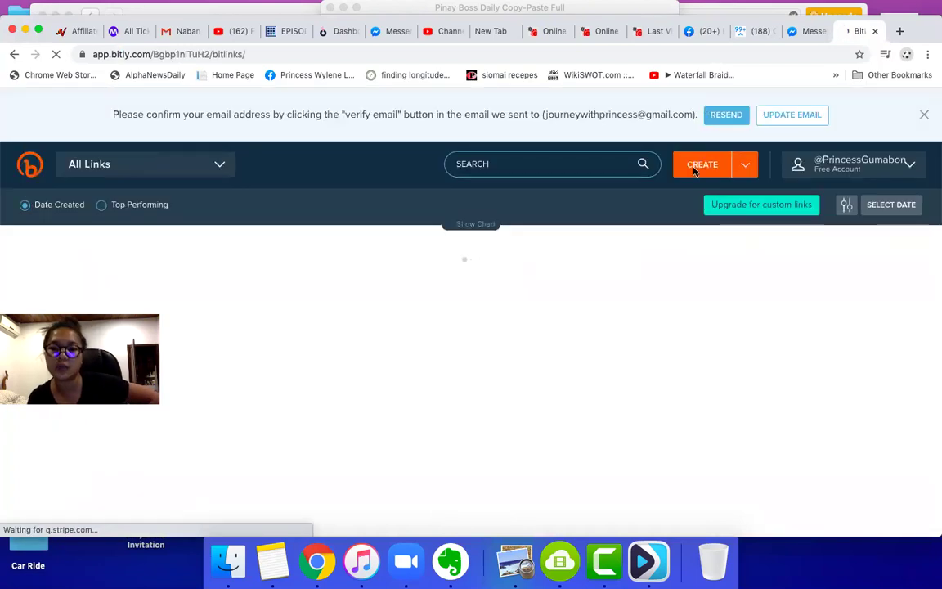
{"action": "left_click", "coordinate": [700, 167]}
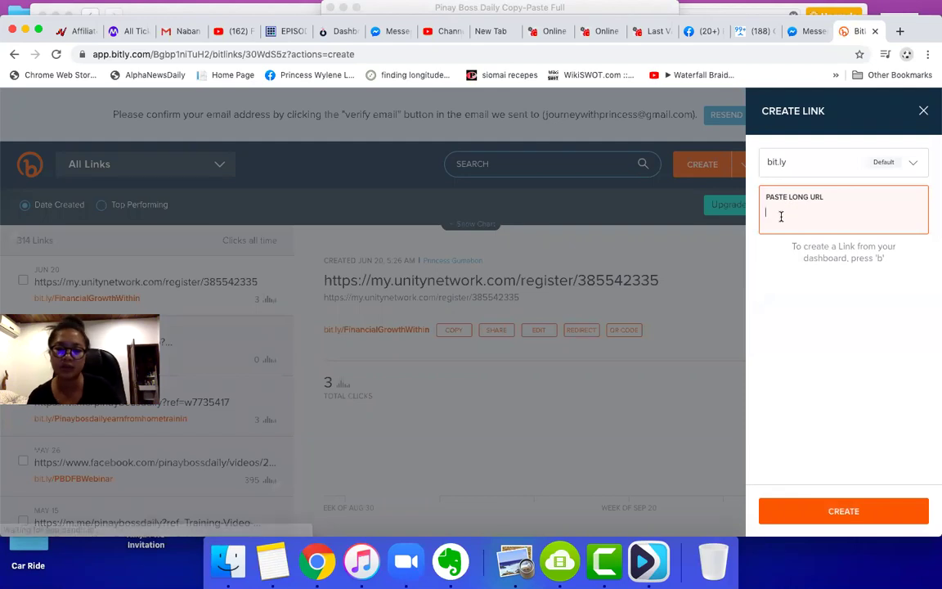
{"action": "type", "text": "https://m.me/pinaybossdaily?ref=w1421653"}
{"action": "key", "text": "Return"}
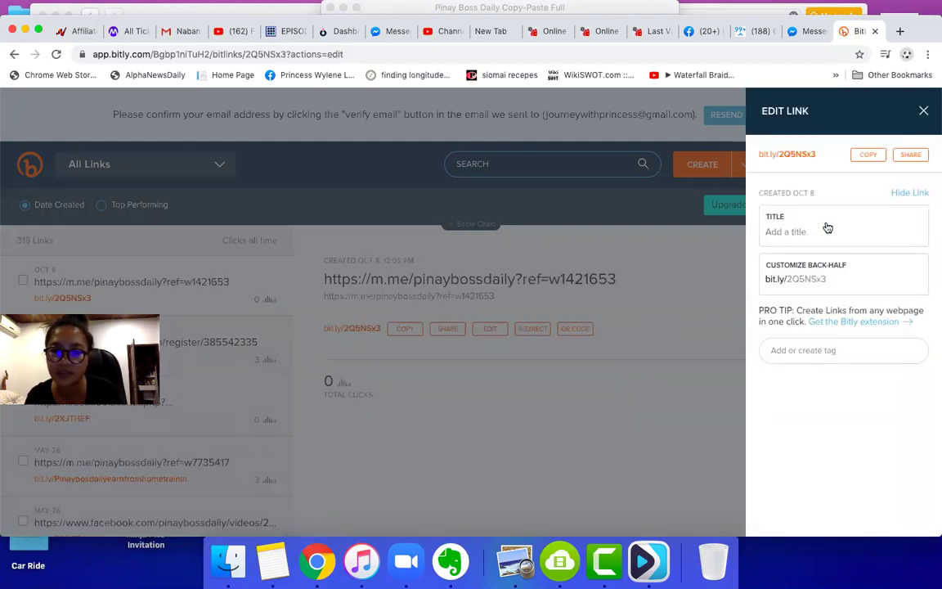
- Customize the new short link's back-half as FREEtrainingThisPandemicAboutOnlineBusiness and save it
{"action": "left_click", "coordinate": [759, 31]}
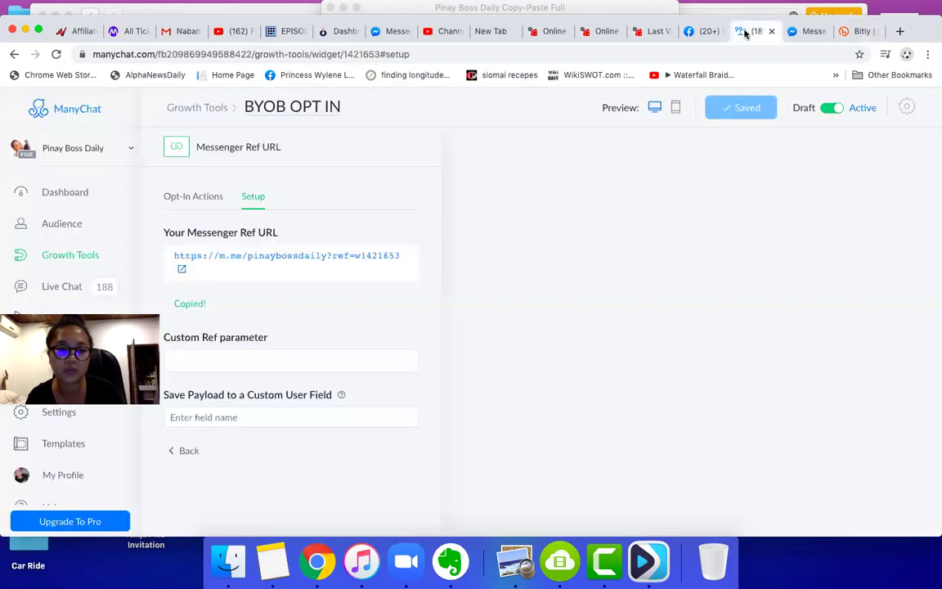
{"action": "left_click", "coordinate": [853, 33]}
{"action": "left_click", "coordinate": [831, 277]}
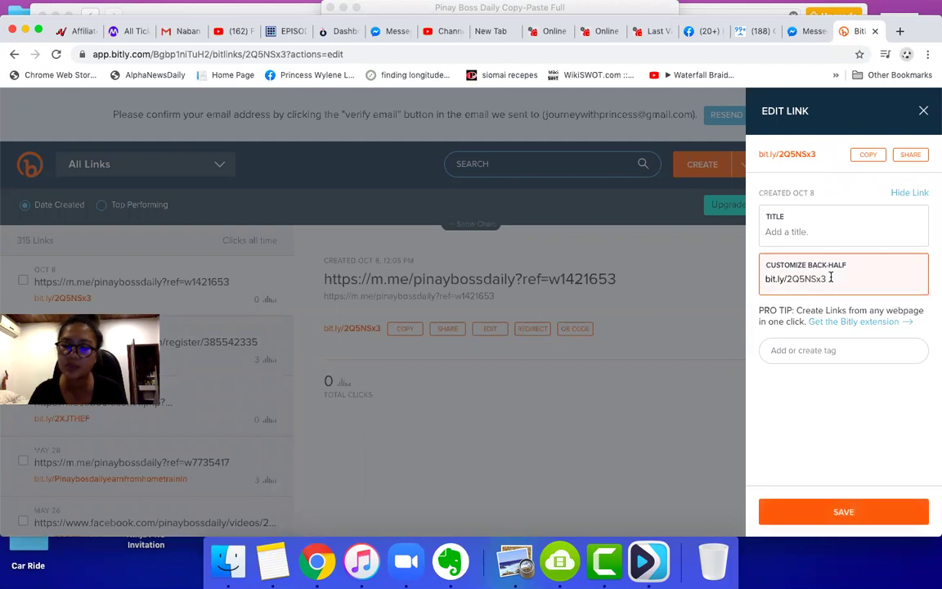
{"action": "key", "text": "BackSpace"}
{"action": "key", "text": "BackSpace"}
{"action": "key", "text": "BackSpace"}
{"action": "key", "text": "BackSpace"}
{"action": "key", "text": "BackSpace"}
{"action": "key", "text": "BackSpace"}
{"action": "key", "text": "BackSpace"}
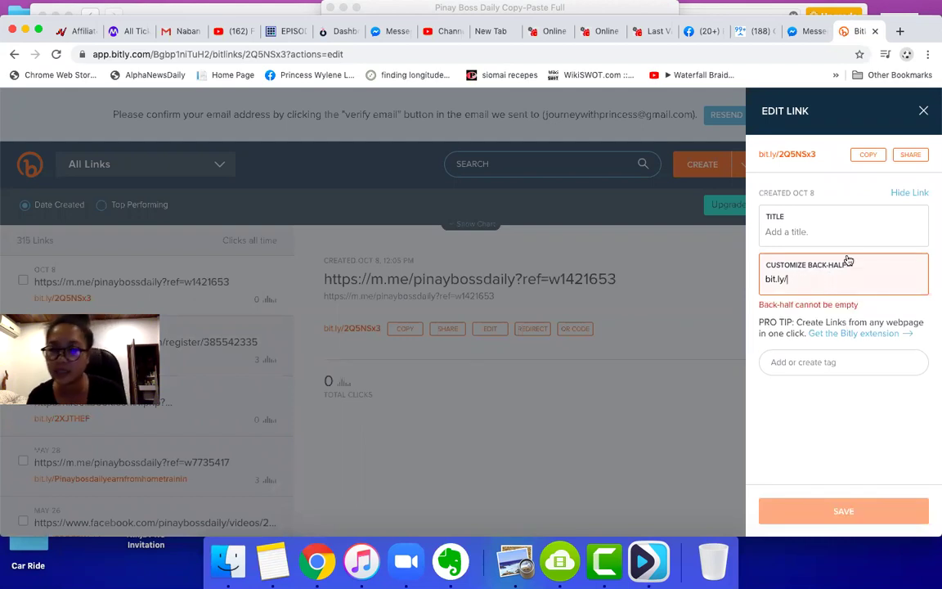
{"action": "left_click", "coordinate": [805, 280]}
{"action": "type", "text": "FREEEtrainingThis"}
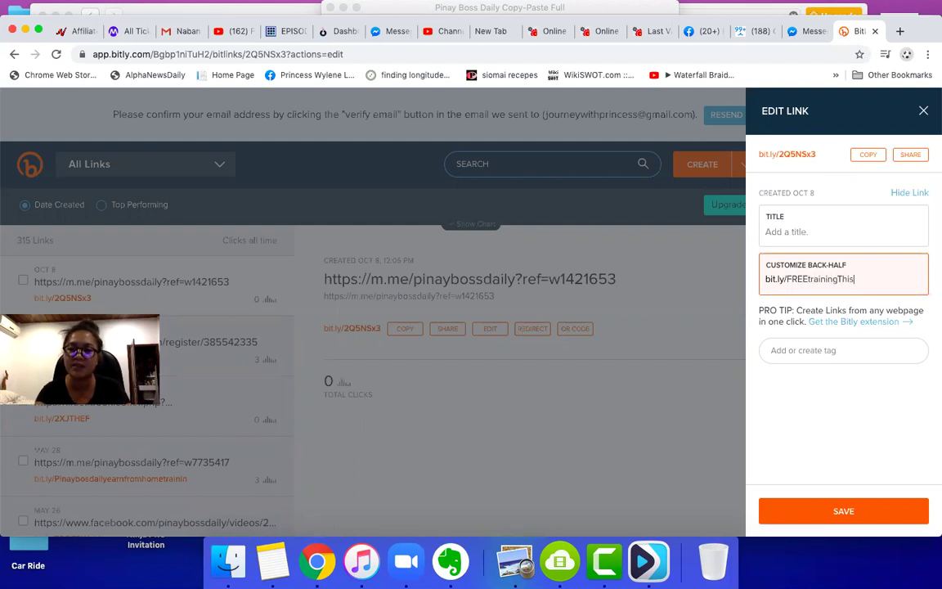
{"action": "type", "text": "Pandemi"}
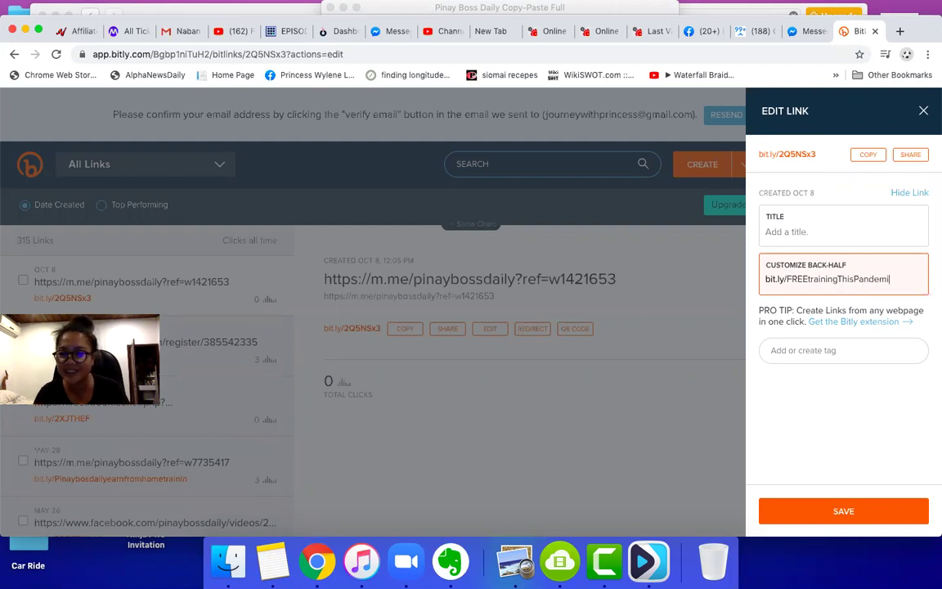
{"action": "type", "text": "cAboutOnline"}
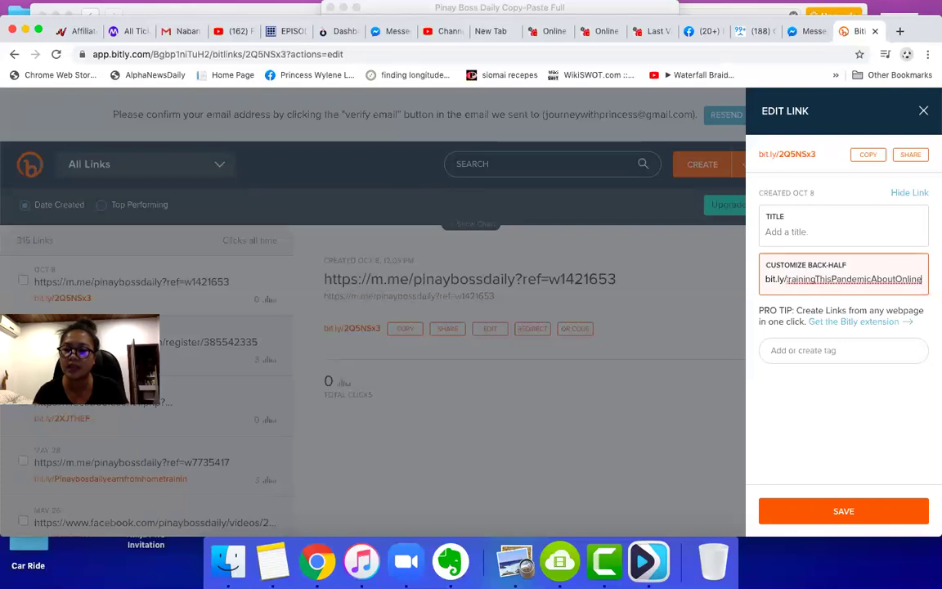
{"action": "type", "text": "busin"}
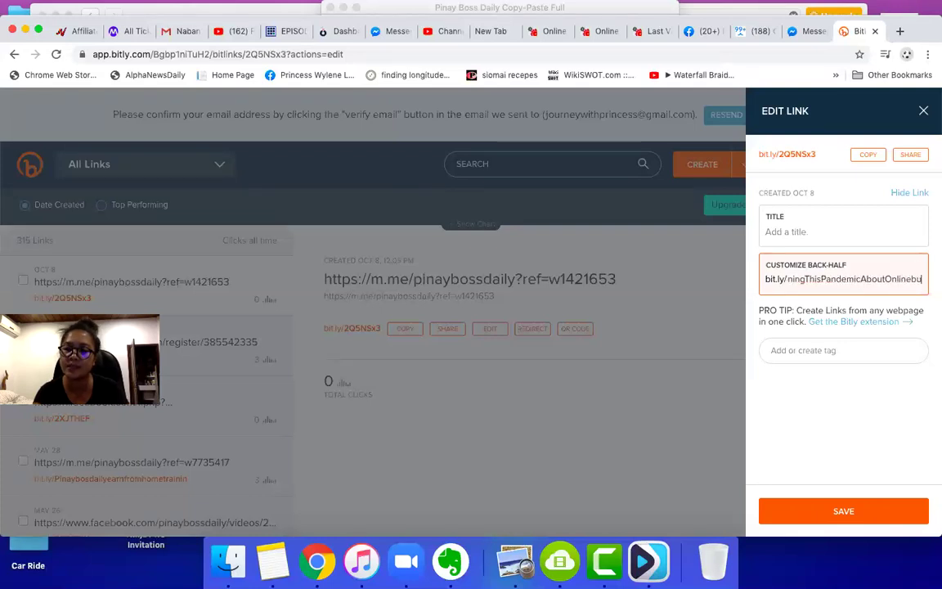
{"action": "key", "text": "BackSpace"}
{"action": "key", "text": "BackSpace"}
{"action": "key", "text": "BackSpace"}
{"action": "key", "text": "BackSpace"}
{"action": "key", "text": "BackSpace"}
{"action": "type", "text": "Business"}
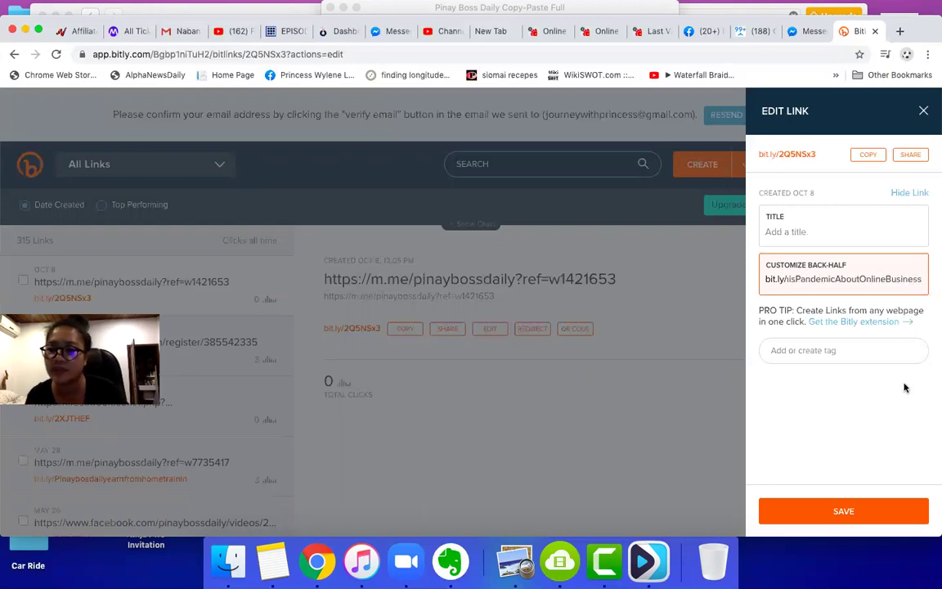
{"action": "left_click", "coordinate": [861, 519]}
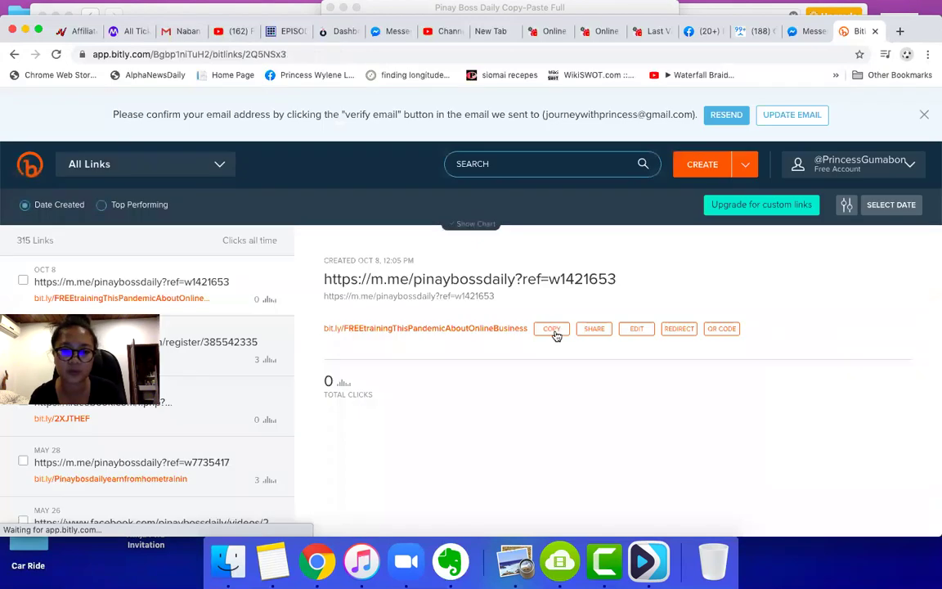
- Copy the customized bit.ly link and switch to the open Facebook home page
{"action": "left_click", "coordinate": [554, 332]}
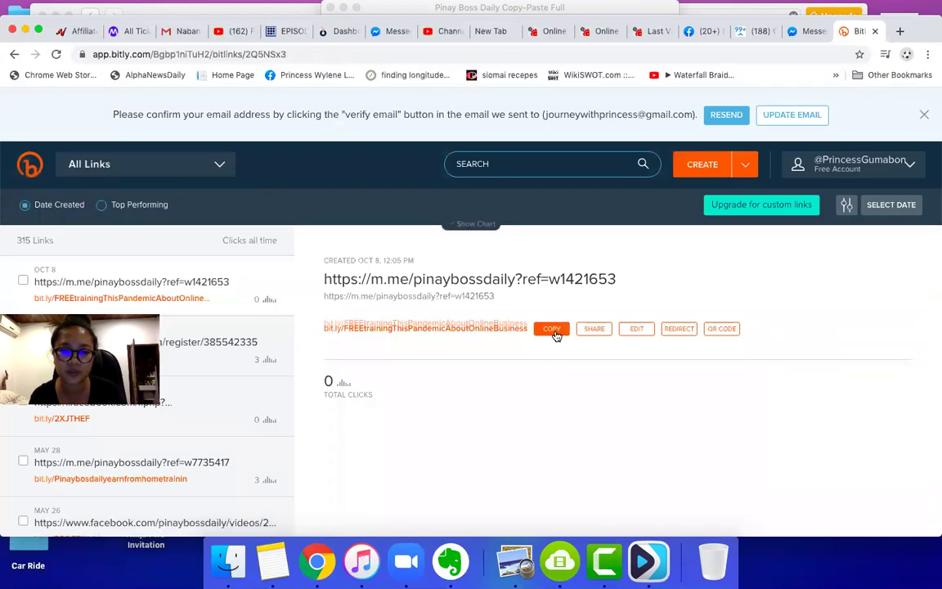
{"action": "left_click", "coordinate": [699, 33]}
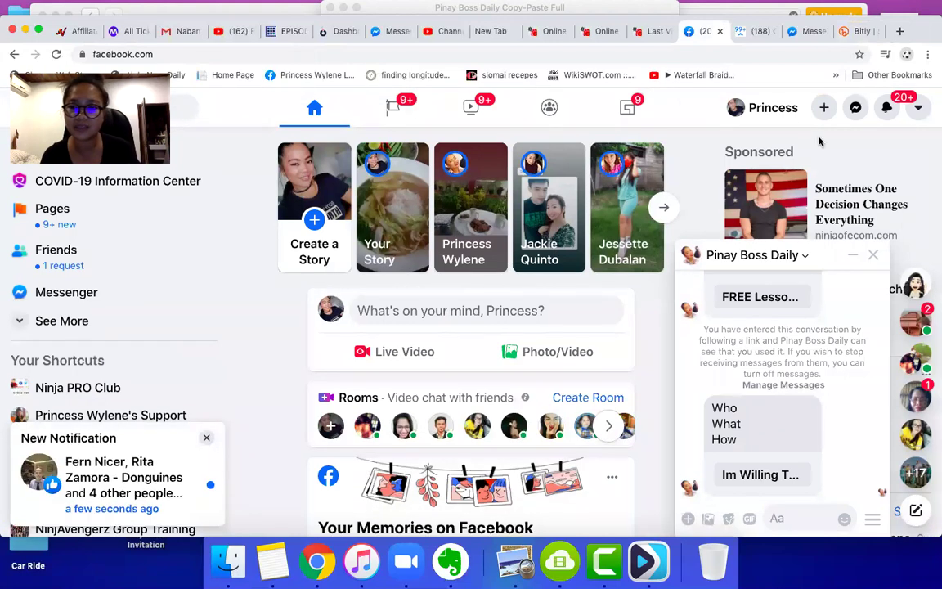
- Start a new public post on the personal Facebook profile's timeline, opening with "Hello mga online friends"
{"action": "left_click", "coordinate": [761, 113]}
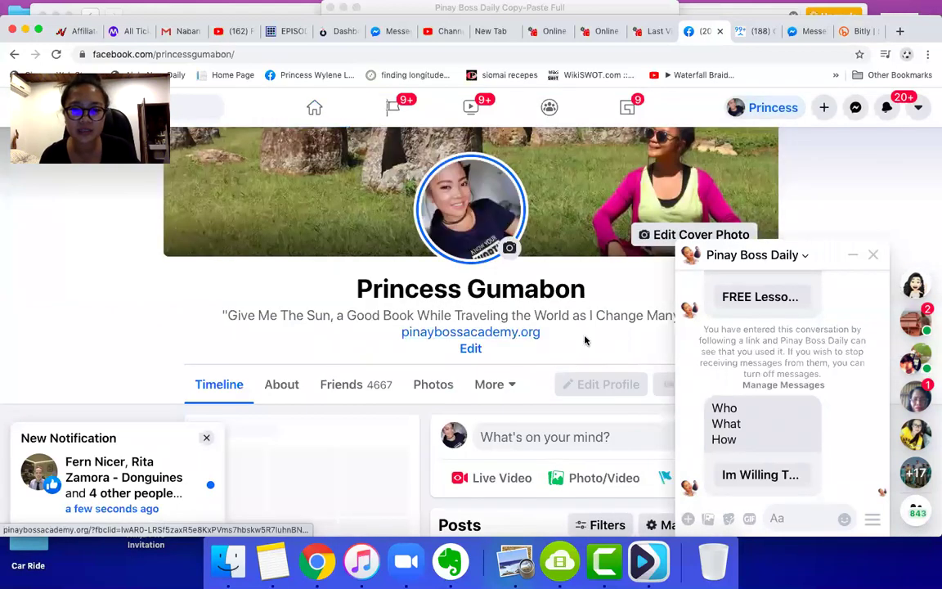
{"action": "scroll", "coordinate": [586, 338], "scroll_direction": "down", "scroll_amount": 3}
{"action": "scroll", "coordinate": [585, 340], "scroll_direction": "down", "scroll_amount": 3}
{"action": "scroll", "coordinate": [585, 339], "scroll_direction": "up", "scroll_amount": 2}
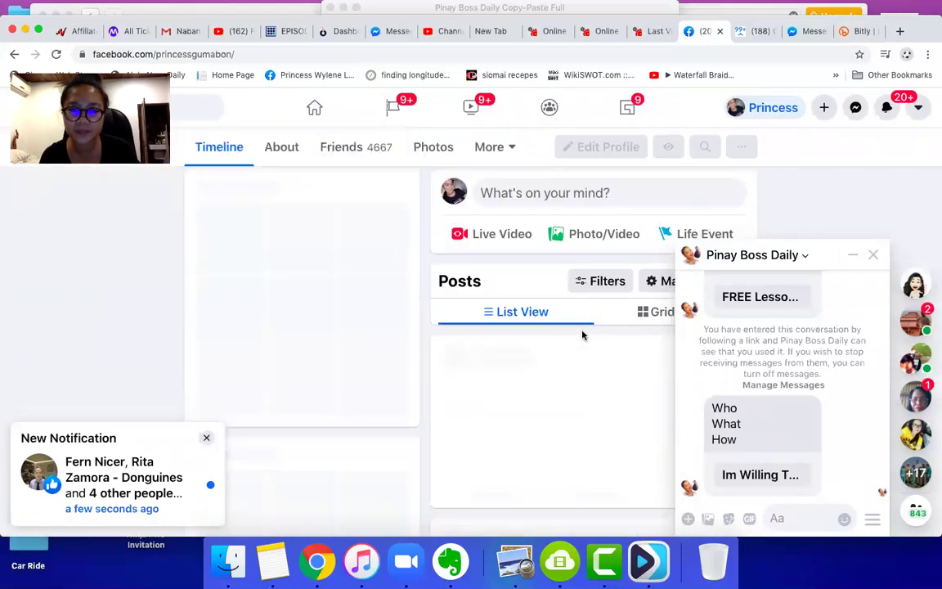
{"action": "left_click", "coordinate": [594, 195]}
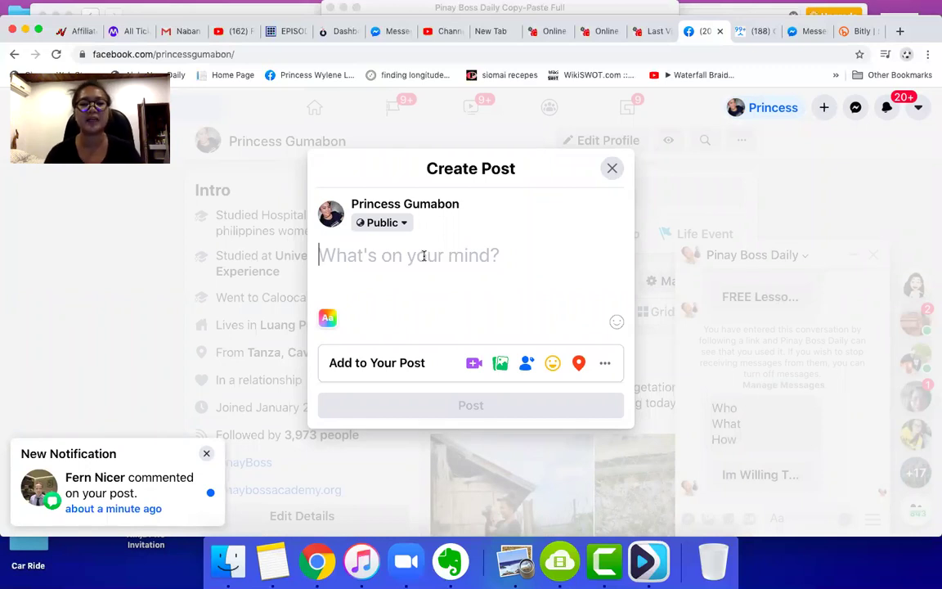
{"action": "type", "text": "Hello maga"}
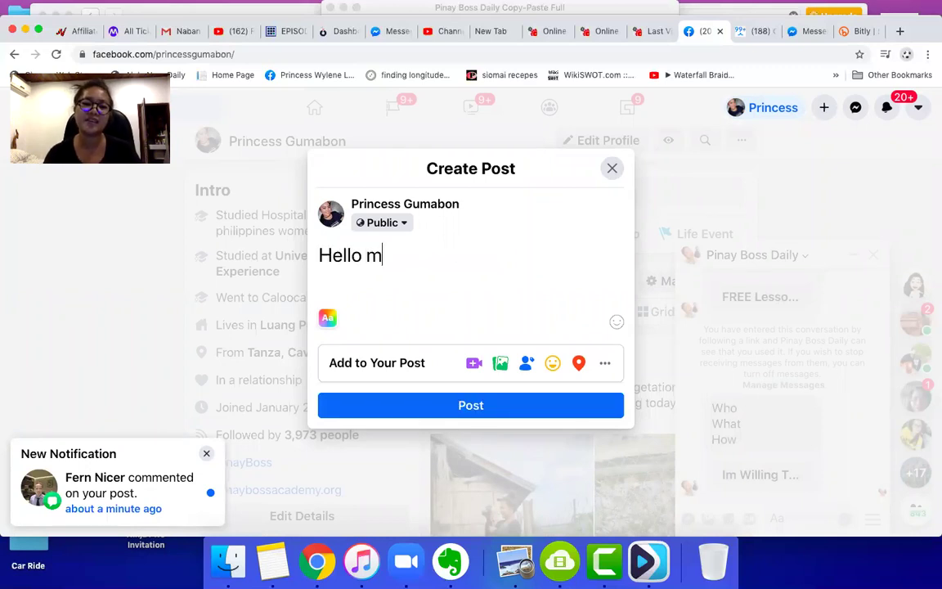
{"action": "key", "text": "BackSpace"}
{"action": "key", "text": "BackSpace"}
{"action": "key", "text": "BackSpace"}
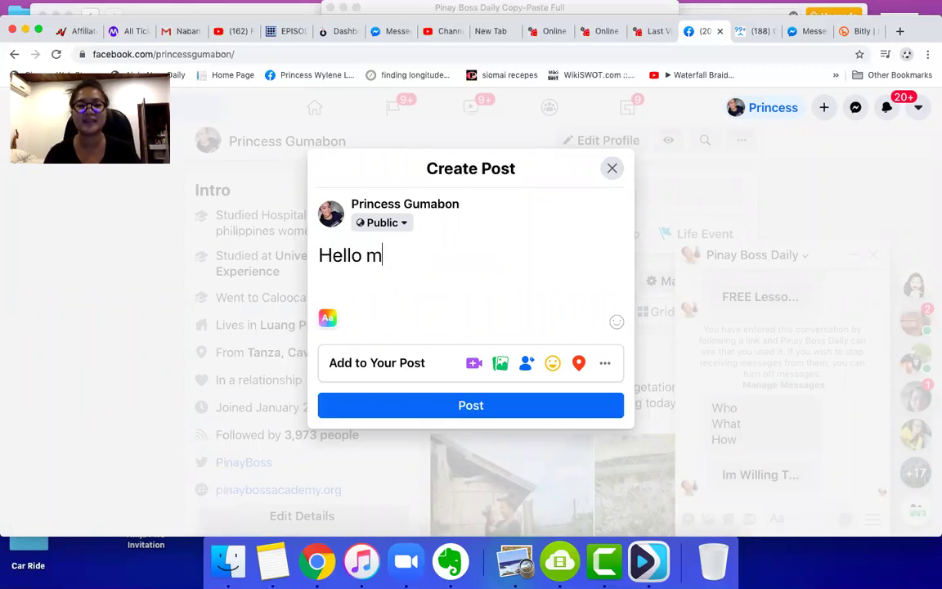
{"action": "type", "text": "ga online frien"}
{"action": "key", "text": "BackSpace"}
{"action": "type", "text": "ends "}
- Continue the post's opening sentence with "sino sa inyo gusto rumaket online online ngayon may"
{"action": "type", "text": "sino sa inyo m"}
{"action": "type", "text": "ay"}
{"action": "key", "text": "BackSpace"}
{"action": "key", "text": "BackSpace"}
{"action": "key", "text": "BackSpace"}
{"action": "type", "text": "gusto rumaket online on"}
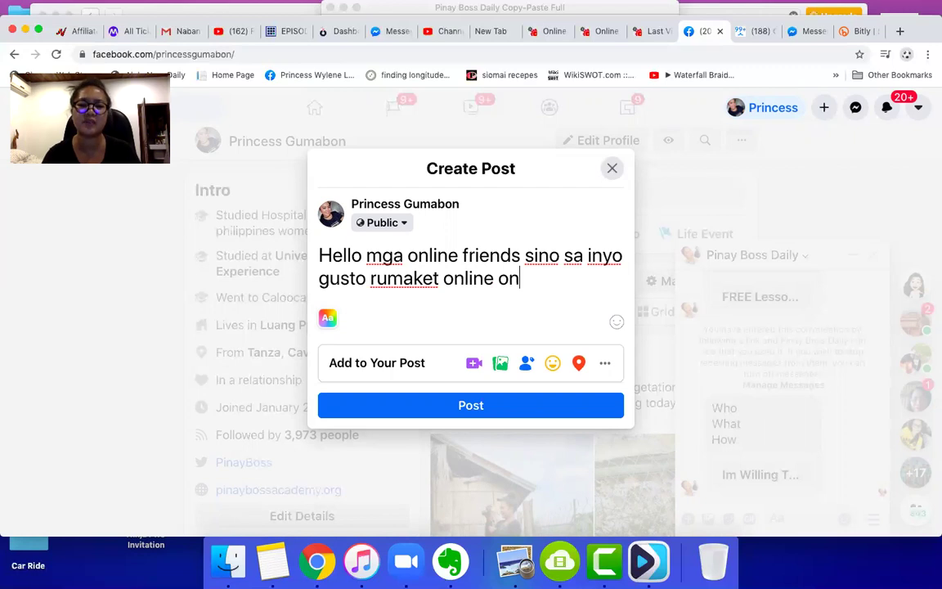
{"action": "type", "text": "line online ngayo"}
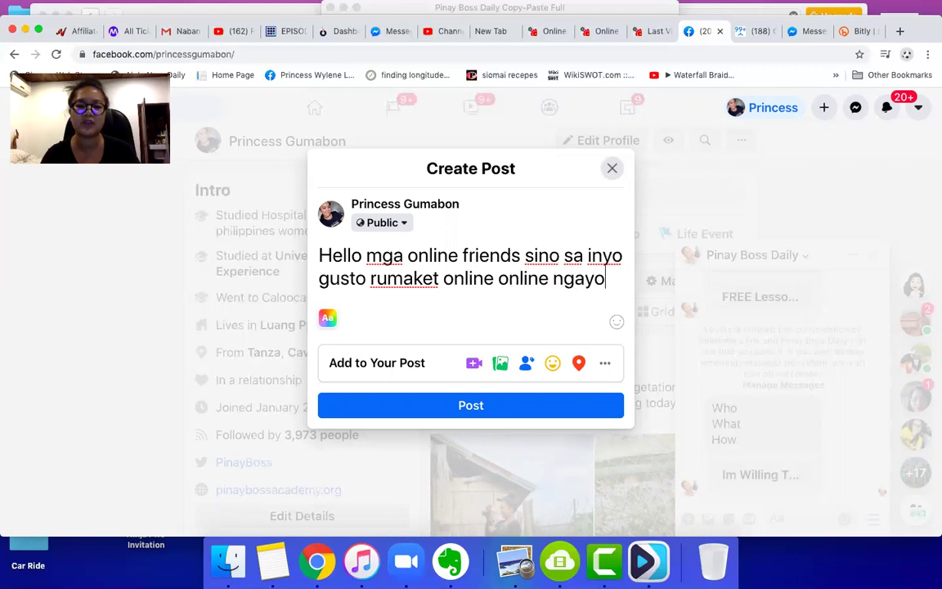
{"action": "type", "text": "n mga"}
{"action": "key", "text": "BackSpace"}
{"action": "key", "text": "BackSpace"}
{"action": "type", "text": "ay "}
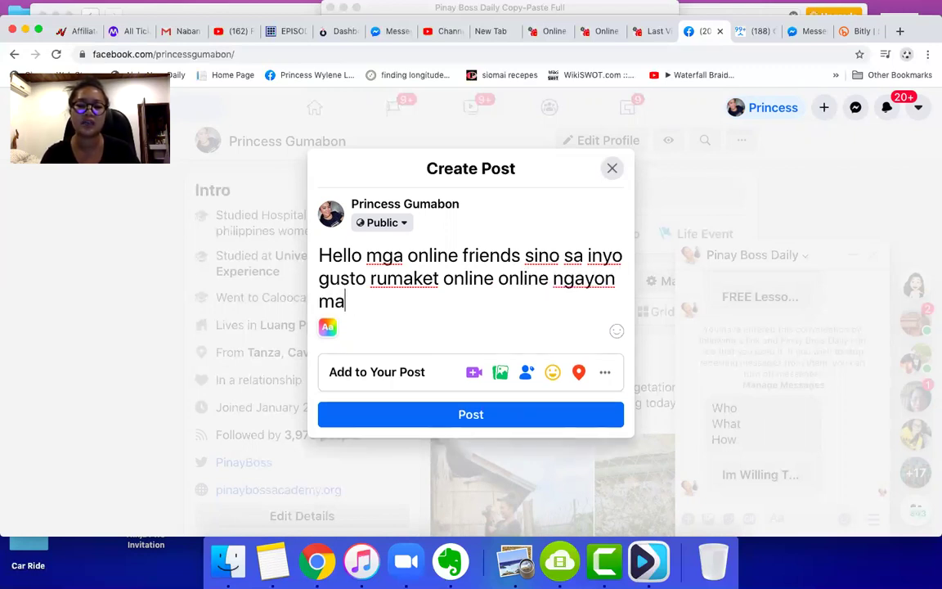
- Extend the post text with "training ako free tuturuan ka kung pano mag-online business"
{"action": "type", "text": "trainin"}
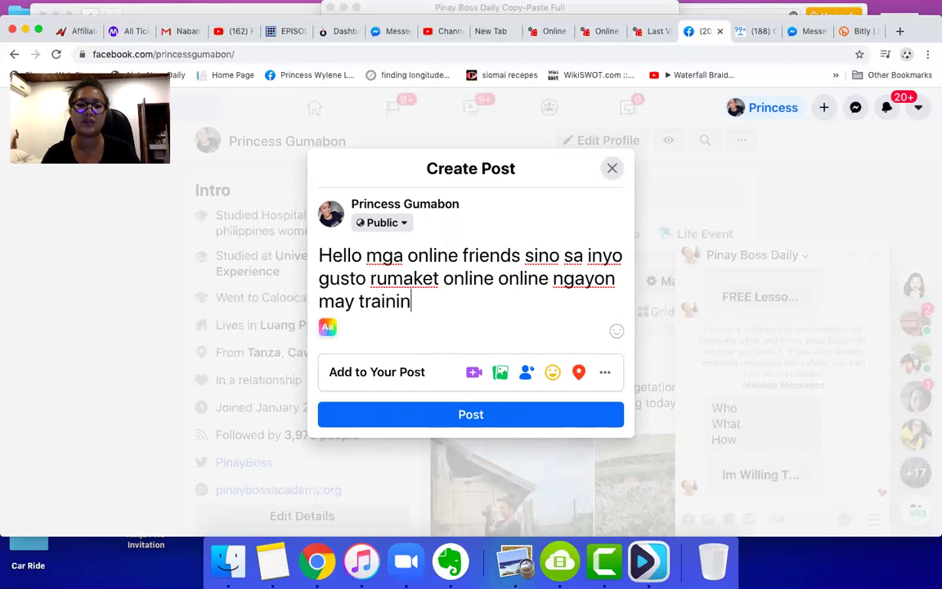
{"action": "type", "text": "g ako fr"}
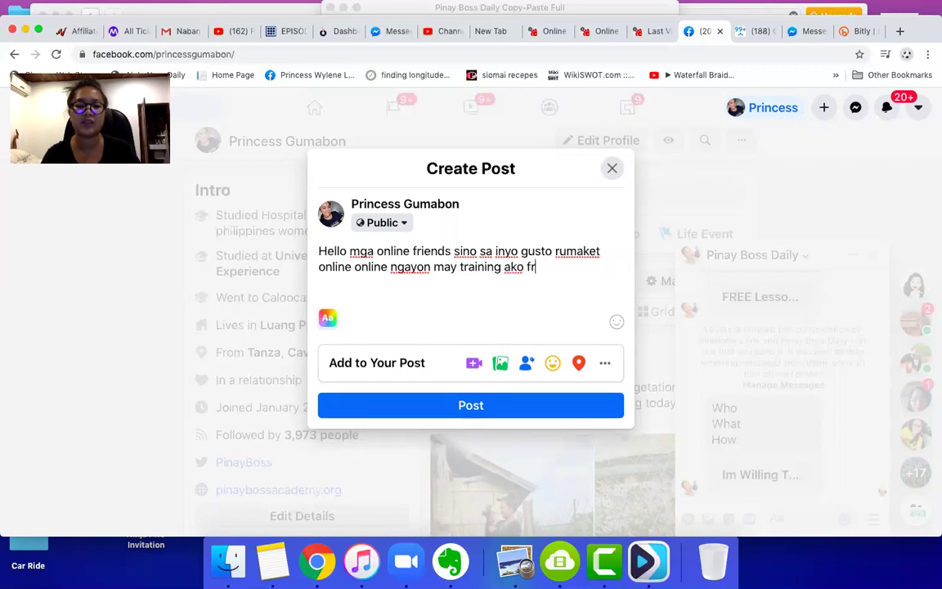
{"action": "type", "text": "ee tutuo"}
{"action": "key", "text": "BackSpace"}
{"action": "type", "text": "ruan ka "}
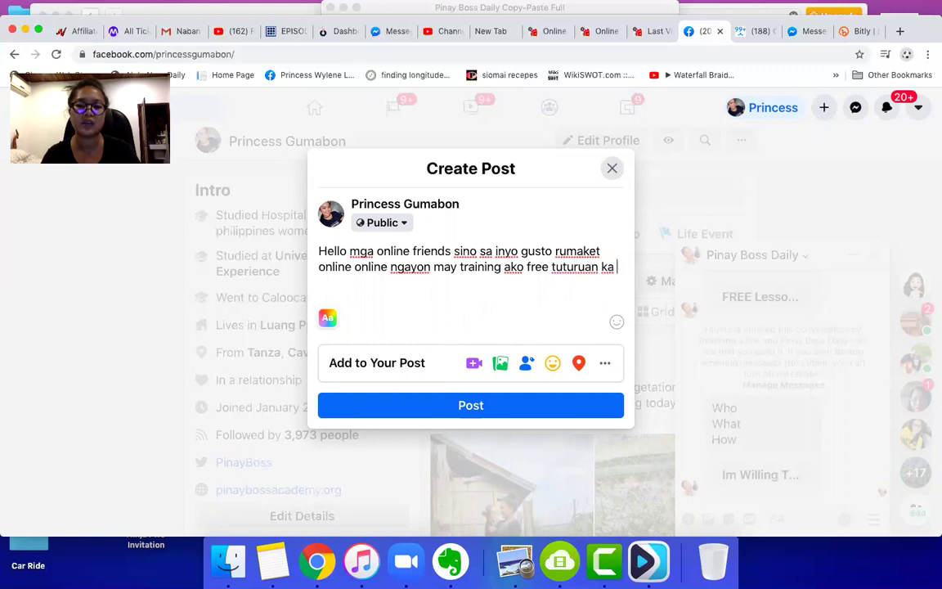
{"action": "type", "text": "kung pano mag"}
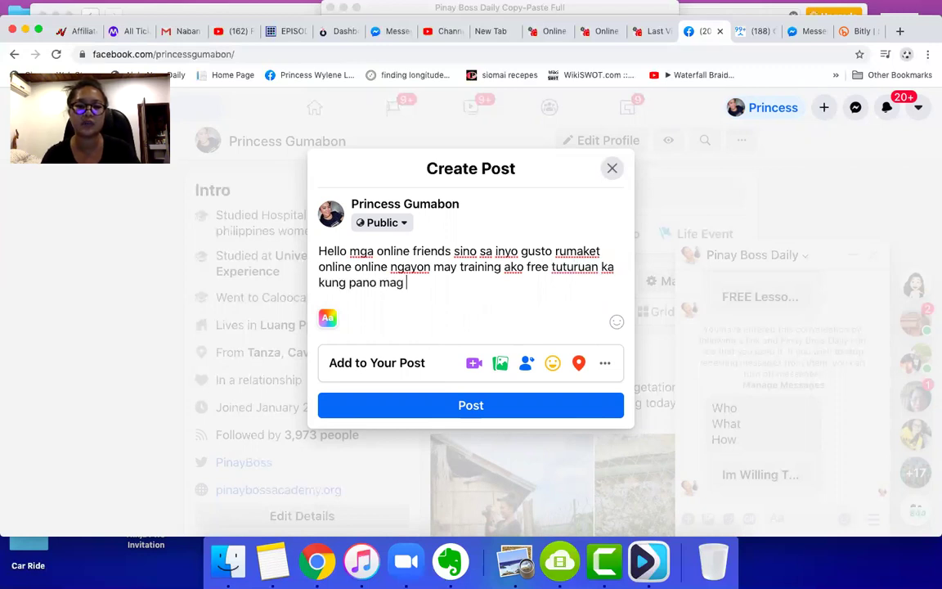
{"action": "key", "text": "BackSpace"}
{"action": "type", "text": "-on"}
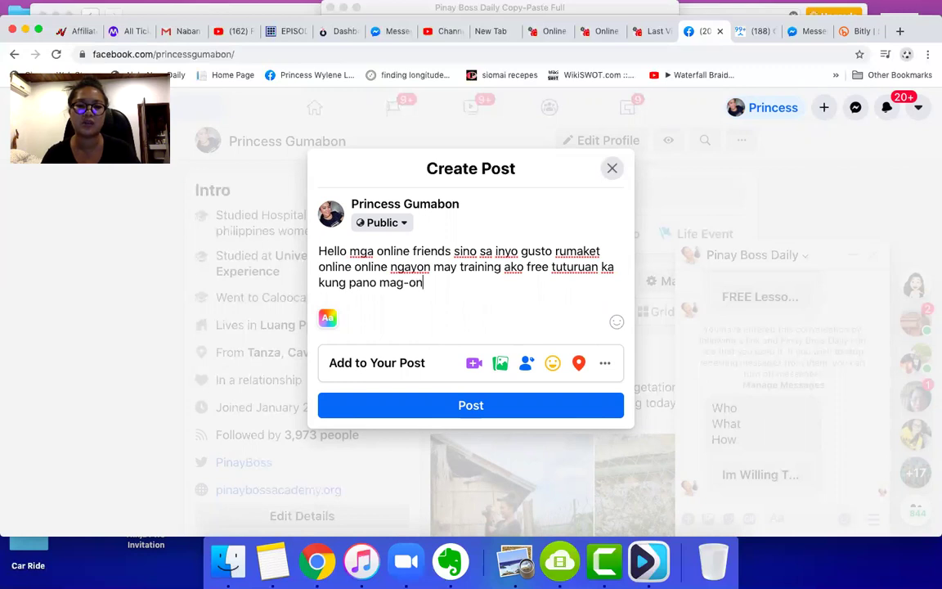
{"action": "type", "text": "line business "}
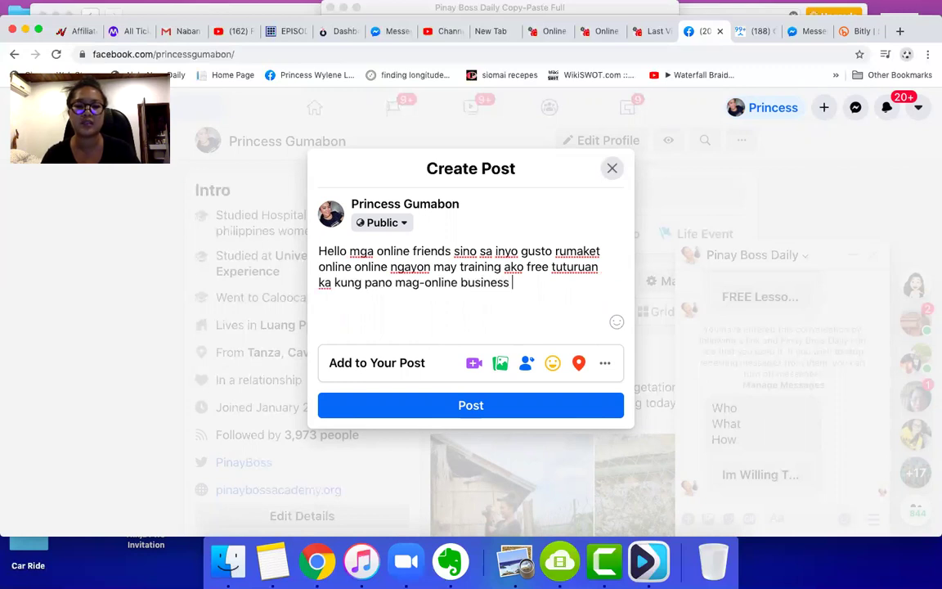
{"action": "type", "text": "by attending the "}
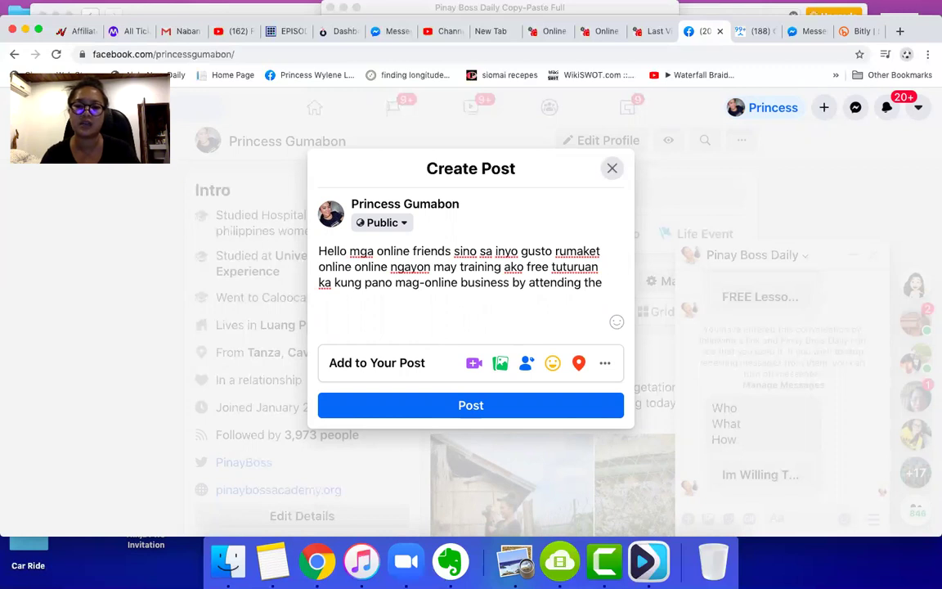
{"action": "type", "text": "online l"}
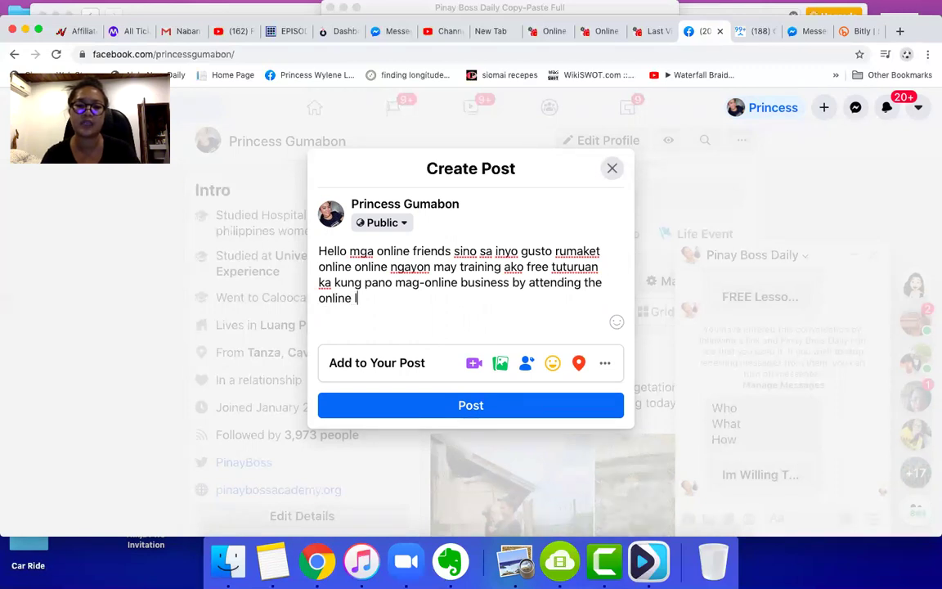
{"action": "type", "text": "esson here:"}
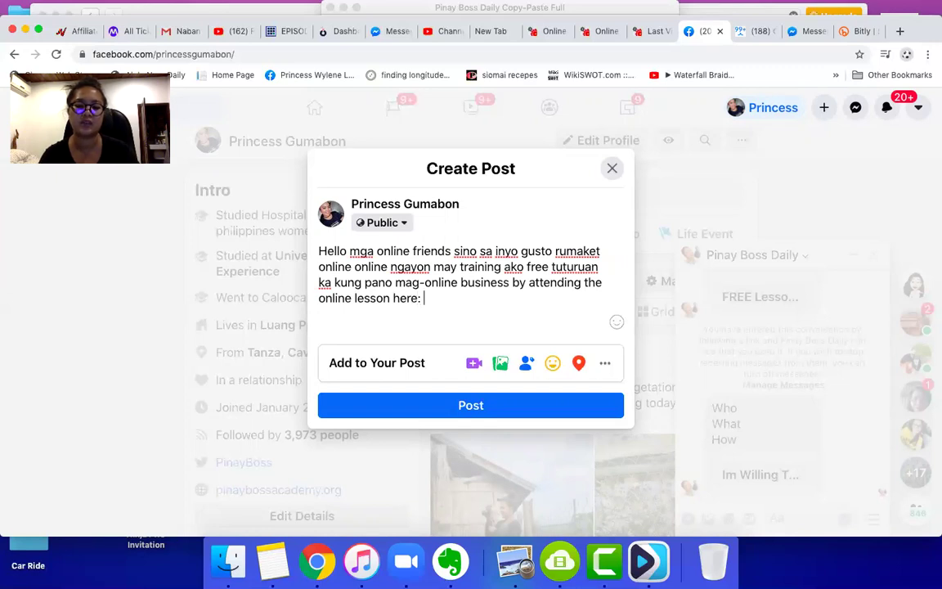
{"action": "type", "text": "http://bit.ly/FREEtrainingThisPandemicAboutOnlineBusiness"}
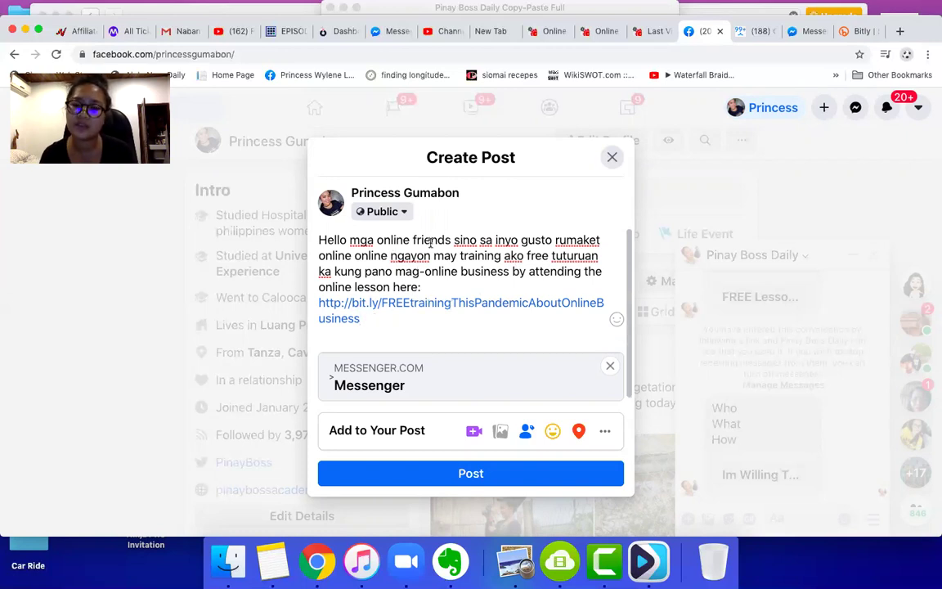
- Look through the online business system free training landing page down to its disclaimers and back up to the vlog series header
{"action": "left_click", "coordinate": [732, 32]}
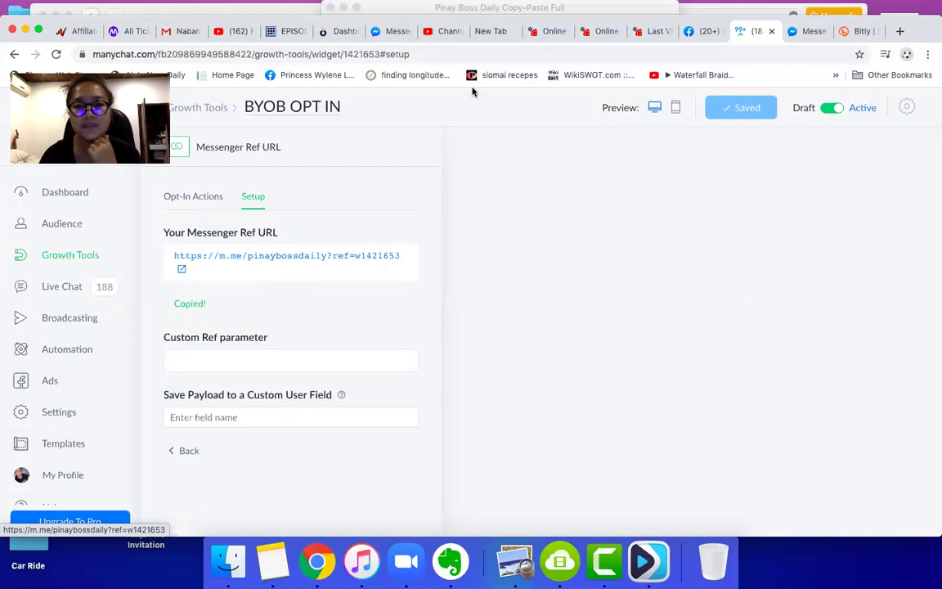
{"action": "left_click", "coordinate": [547, 31]}
{"action": "scroll", "coordinate": [516, 343], "scroll_direction": "down", "scroll_amount": 20}
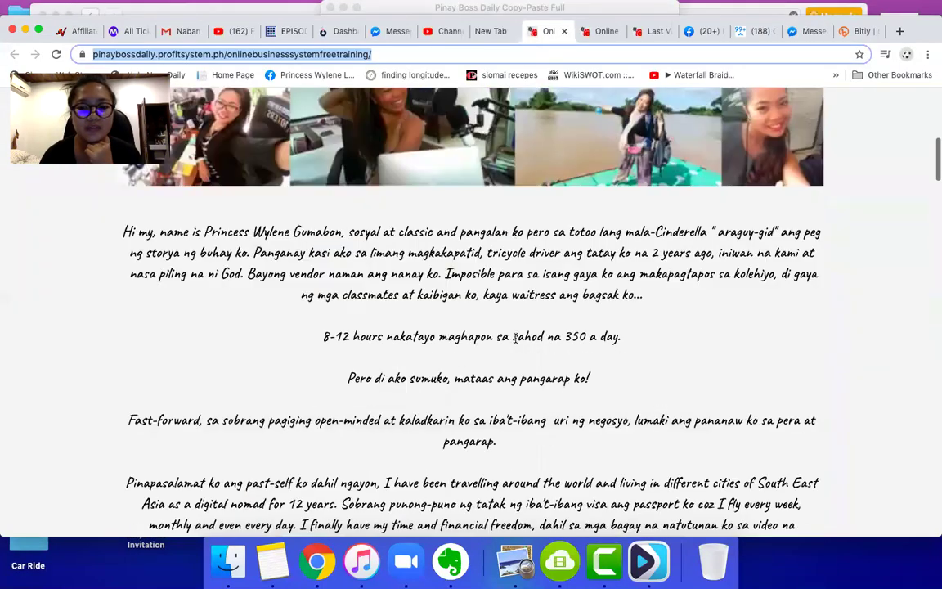
{"action": "scroll", "coordinate": [517, 344], "scroll_direction": "down", "scroll_amount": 20}
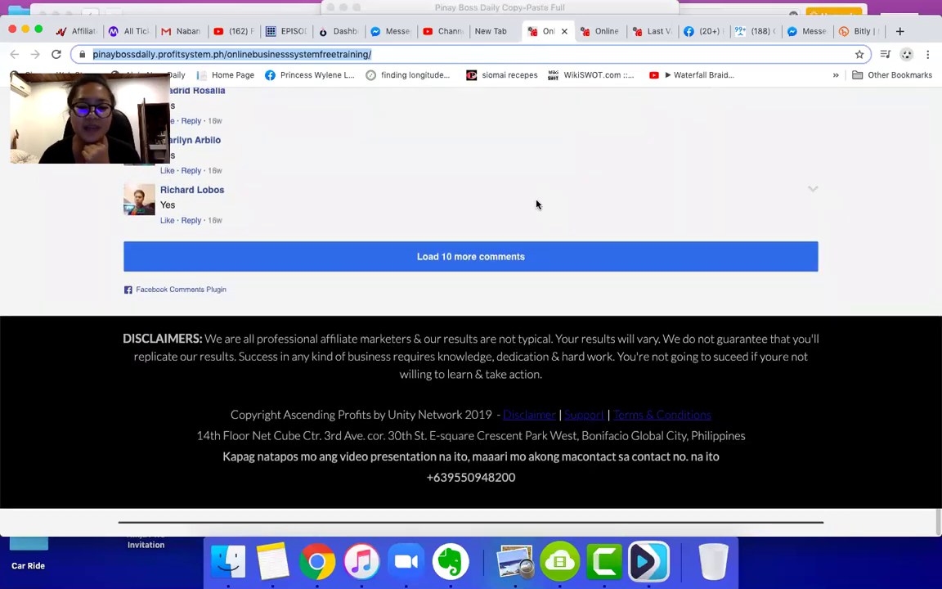
{"action": "scroll", "coordinate": [537, 204], "scroll_direction": "up", "scroll_amount": 20}
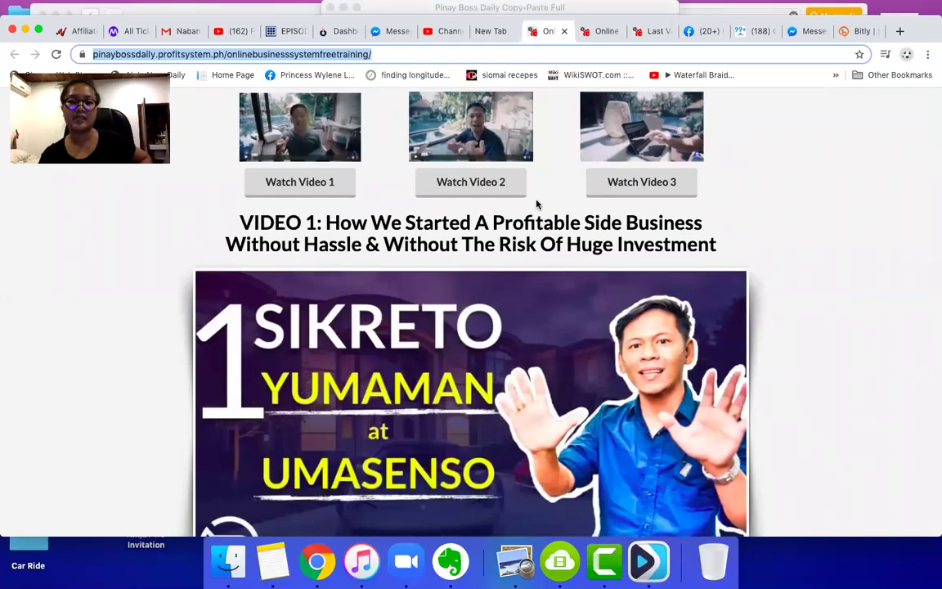
{"action": "scroll", "coordinate": [630, 156], "scroll_direction": "up", "scroll_amount": 10}
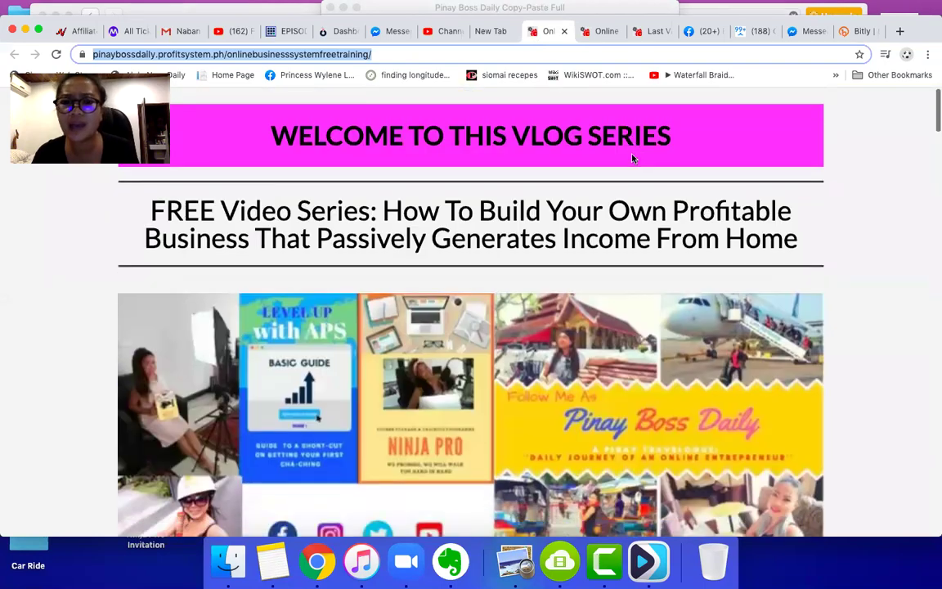
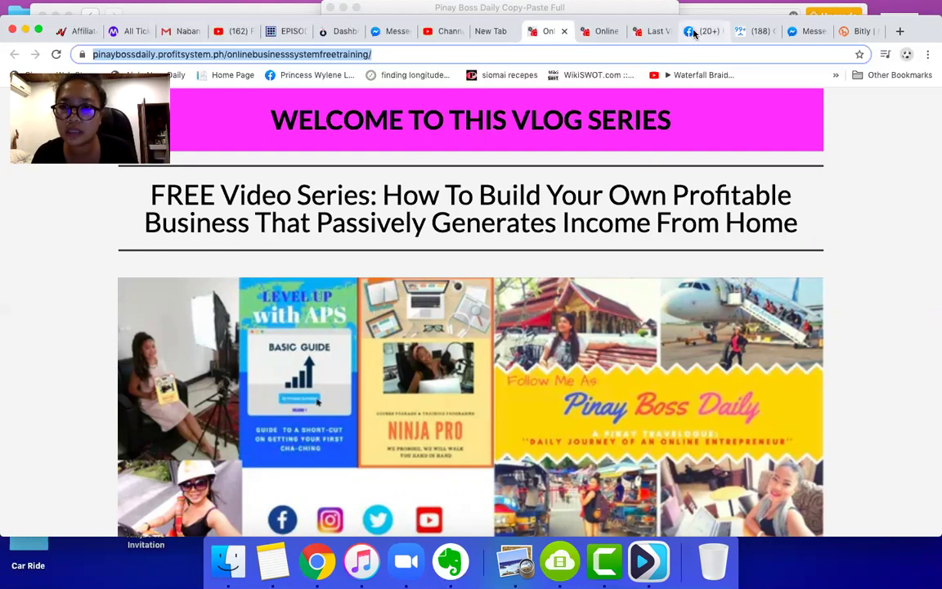
- Open my.unitynetwork.com in a new browser tab and sign in with the saved credentials
{"action": "left_click", "coordinate": [900, 36]}
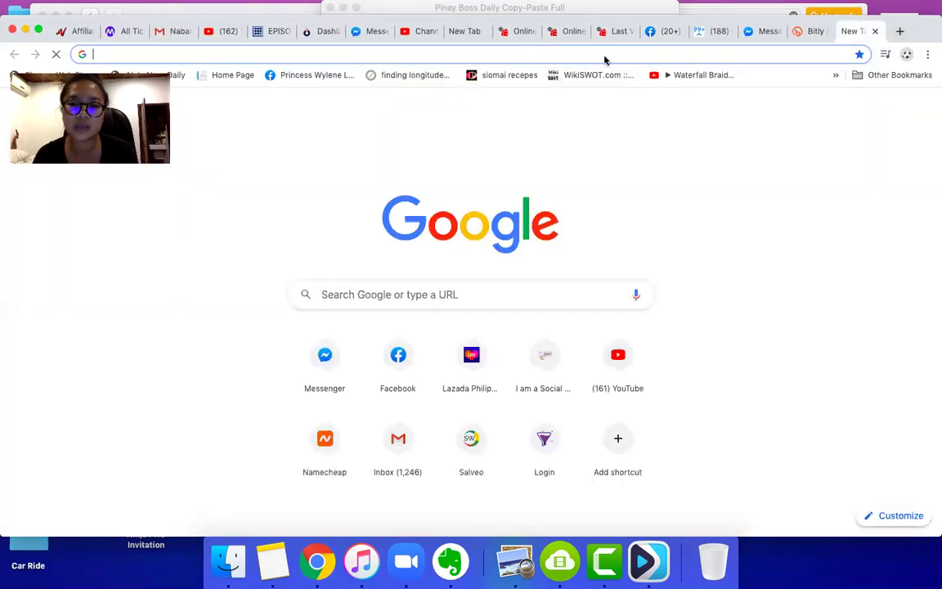
{"action": "type", "text": "unitywithin.ninjapro.club"}
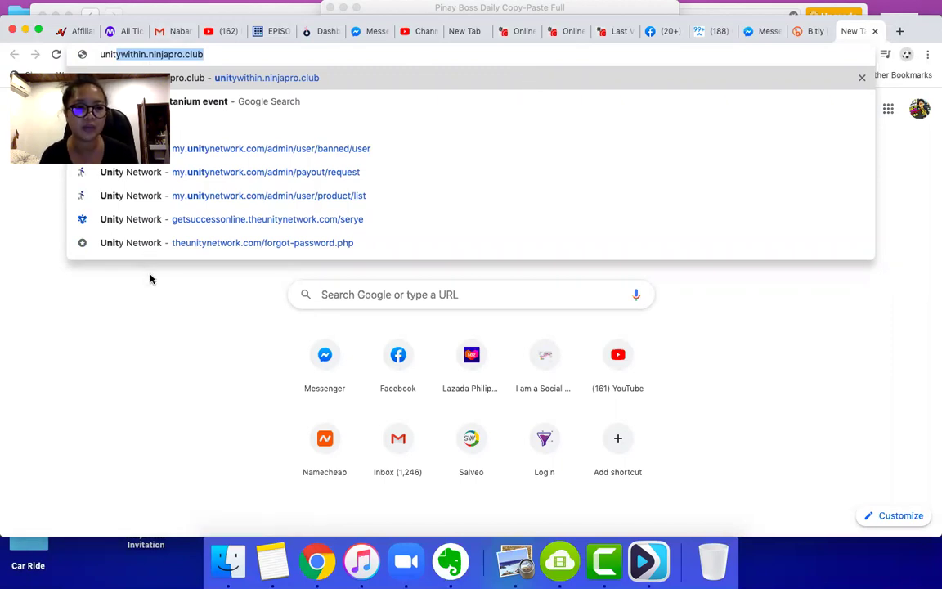
{"action": "double_click", "coordinate": [284, 54]}
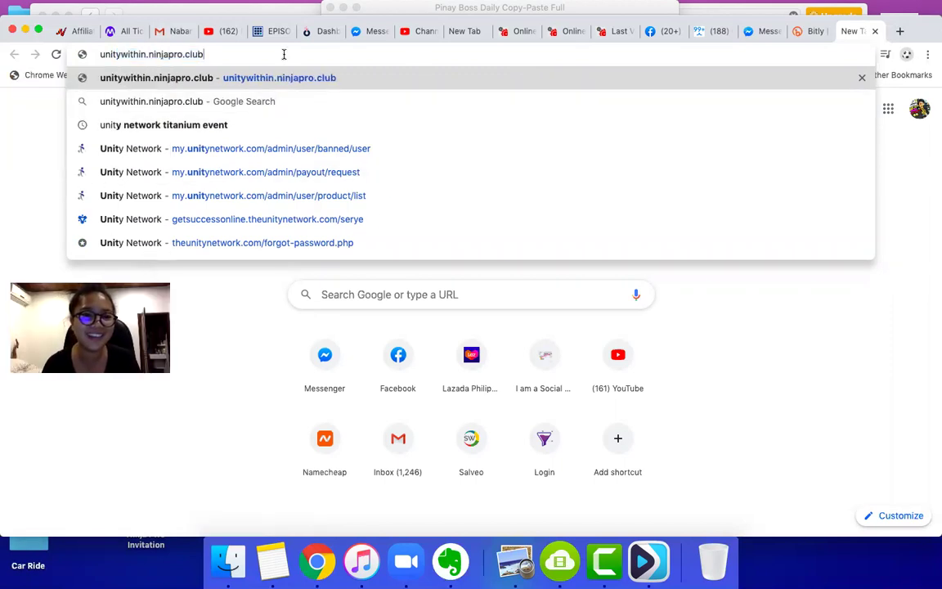
{"action": "left_click", "coordinate": [211, 54]}
{"action": "type", "text": "my"}
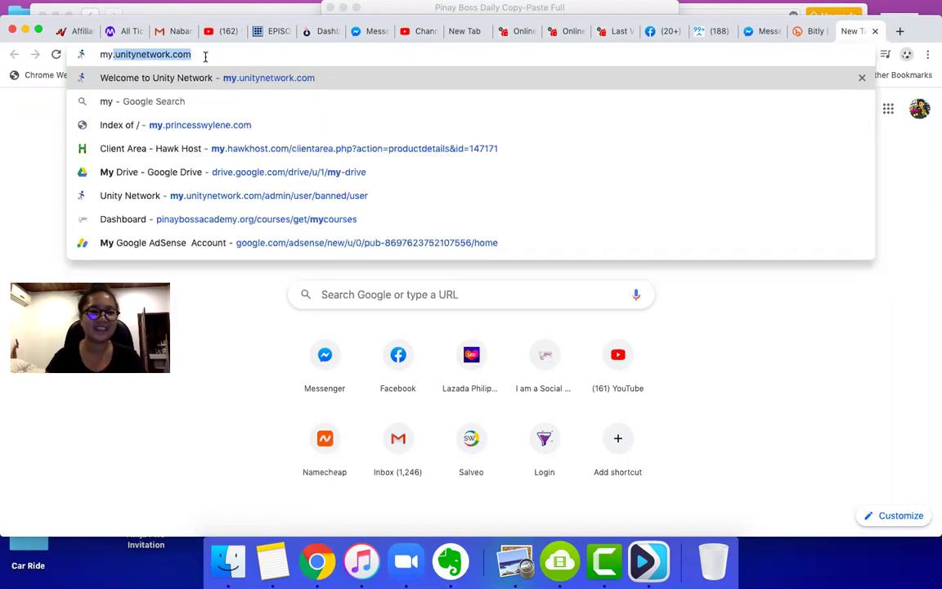
{"action": "left_click", "coordinate": [193, 77]}
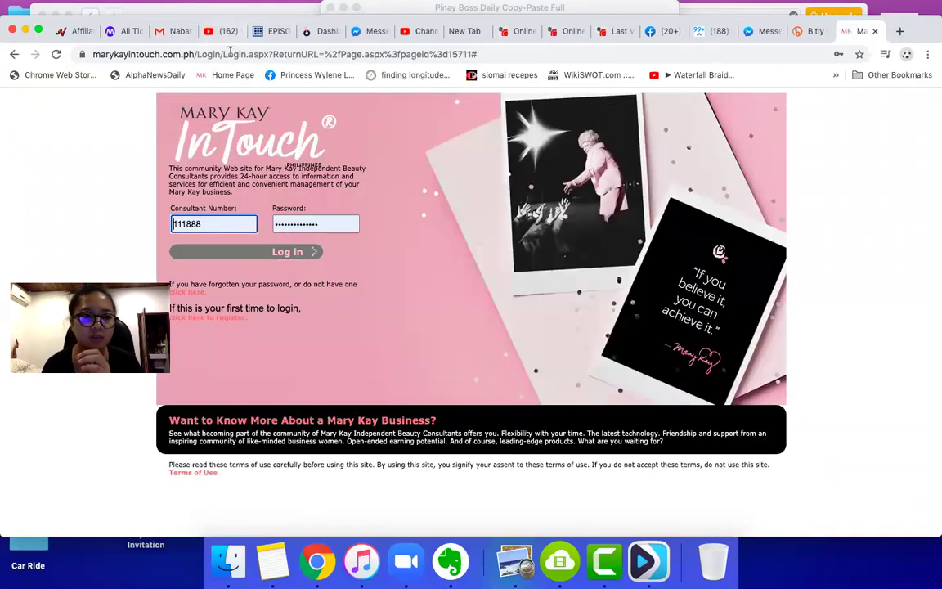
{"action": "left_click", "coordinate": [225, 54]}
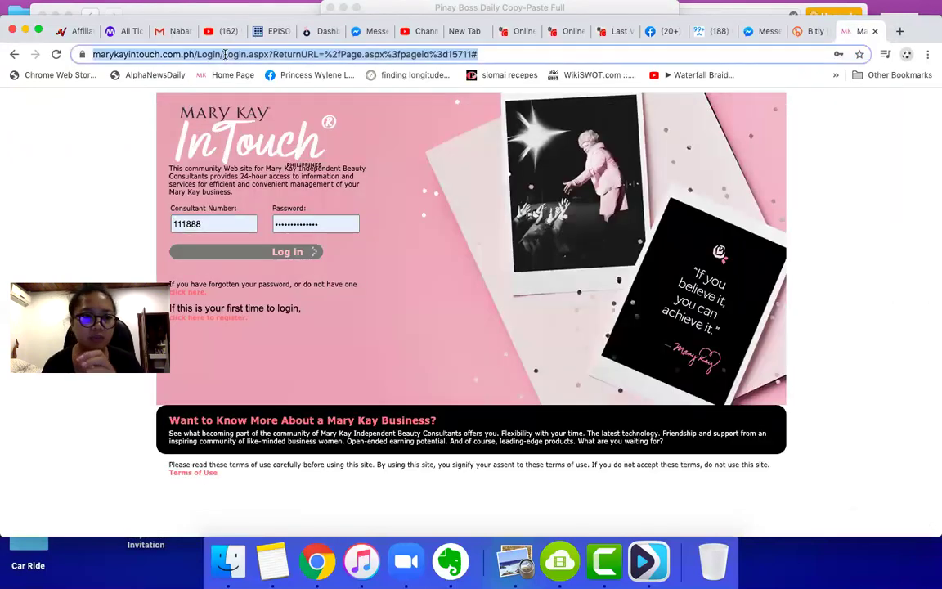
{"action": "type", "text": "my.unitynetwork.com"}
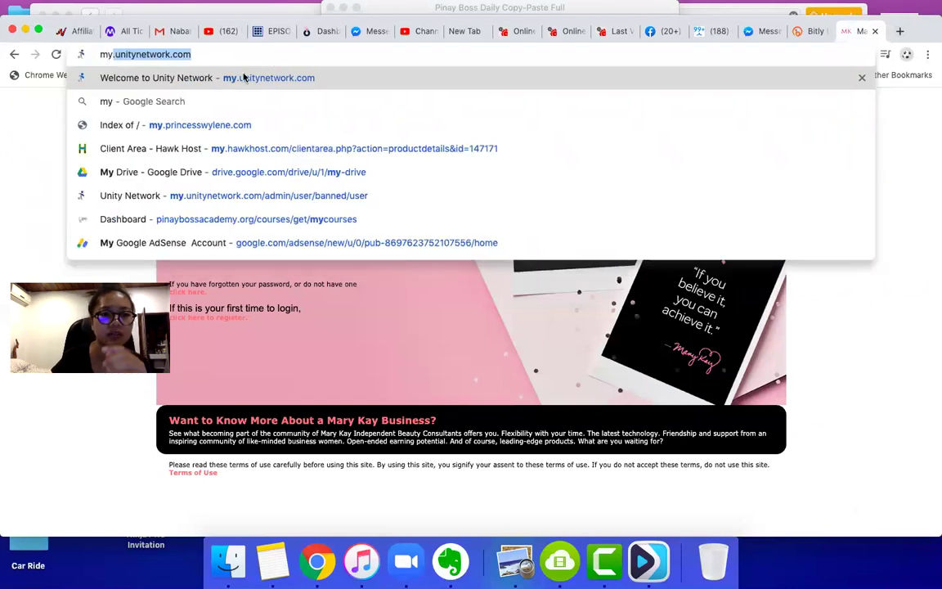
{"action": "left_click", "coordinate": [243, 78]}
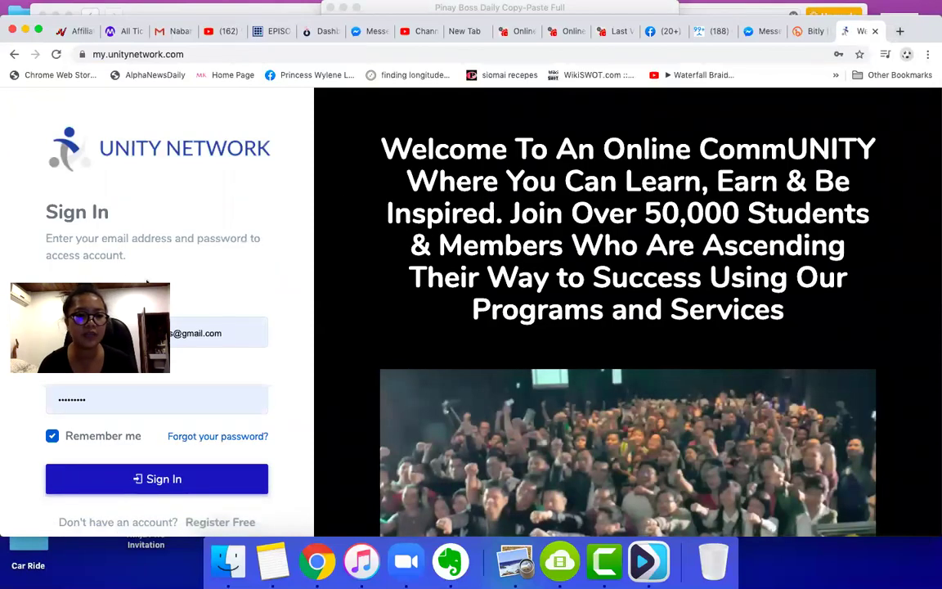
{"action": "left_click", "coordinate": [176, 480]}
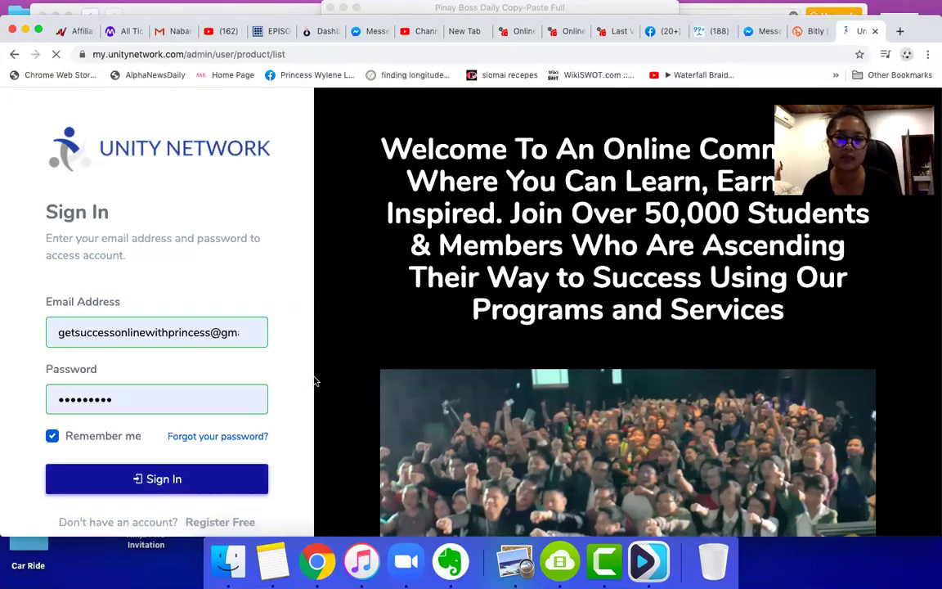
- Revisit the free video series landing page and return to the Unity Network product list
{"action": "left_click", "coordinate": [512, 31]}
{"action": "scroll", "coordinate": [467, 341], "scroll_direction": "down", "scroll_amount": 5}
{"action": "scroll", "coordinate": [467, 341], "scroll_direction": "down", "scroll_amount": 10}
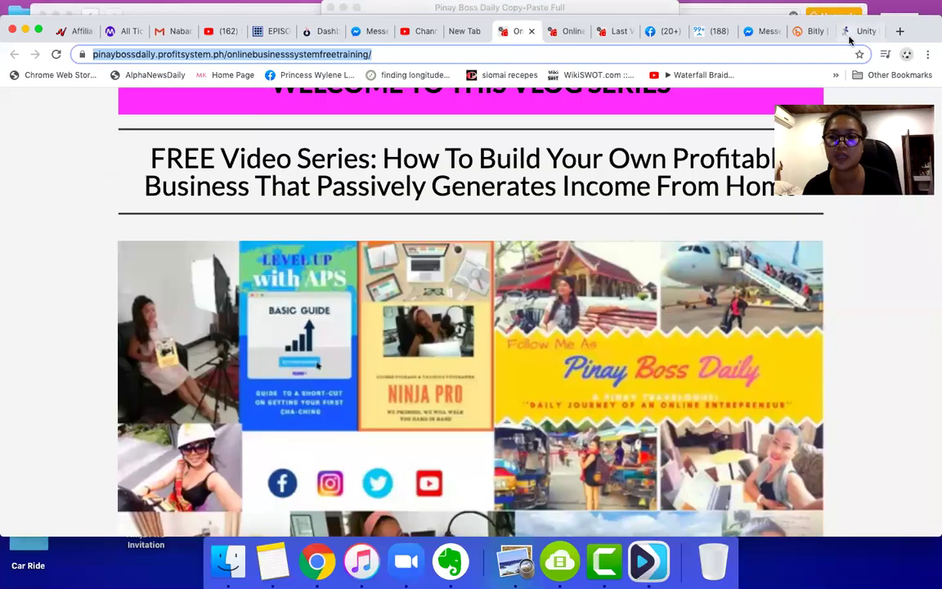
{"action": "left_click", "coordinate": [849, 37]}
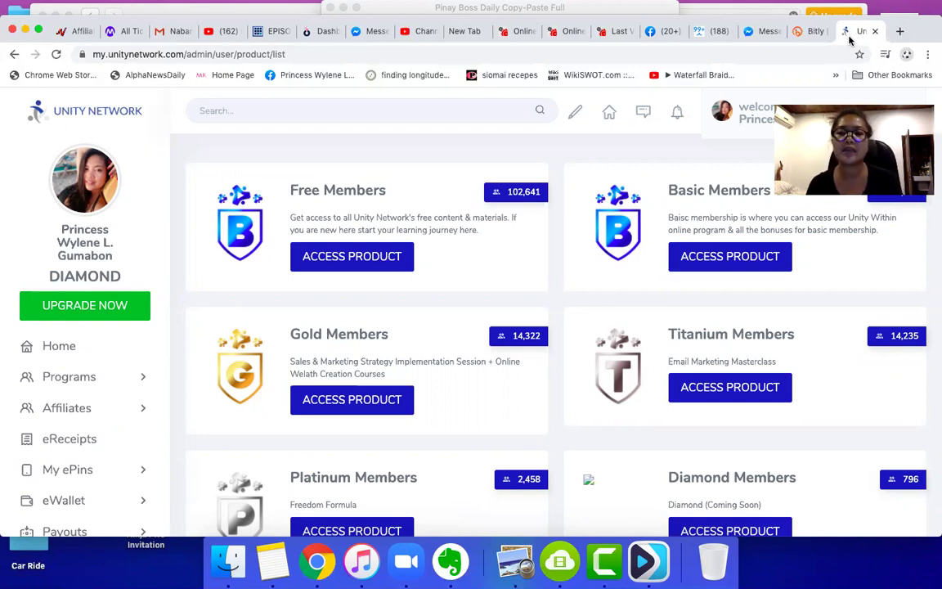
- Switch to the Facebook profile, close the unpublished post draft and close the Pinay Boss Daily chat window
{"action": "left_click", "coordinate": [677, 33]}
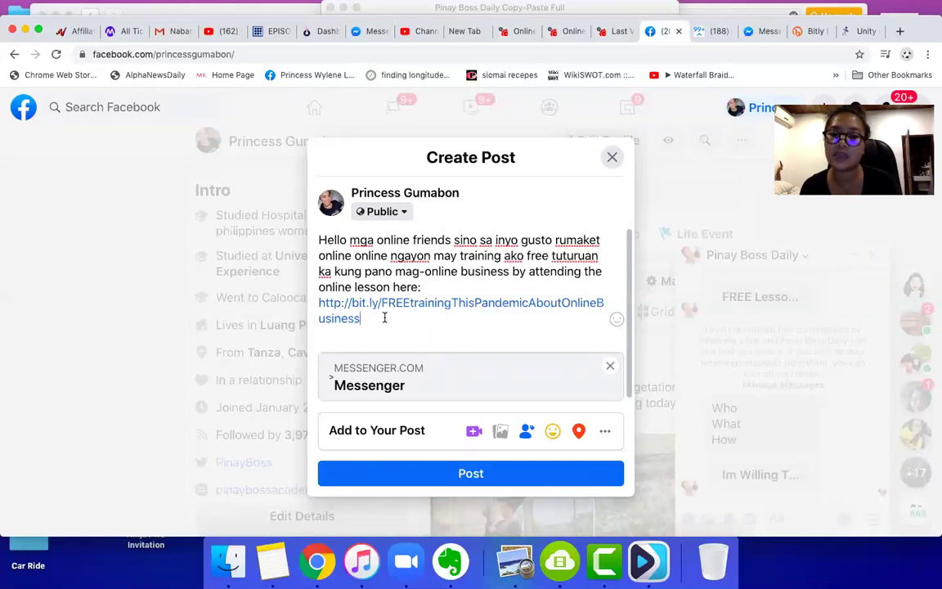
{"action": "left_click", "coordinate": [610, 157]}
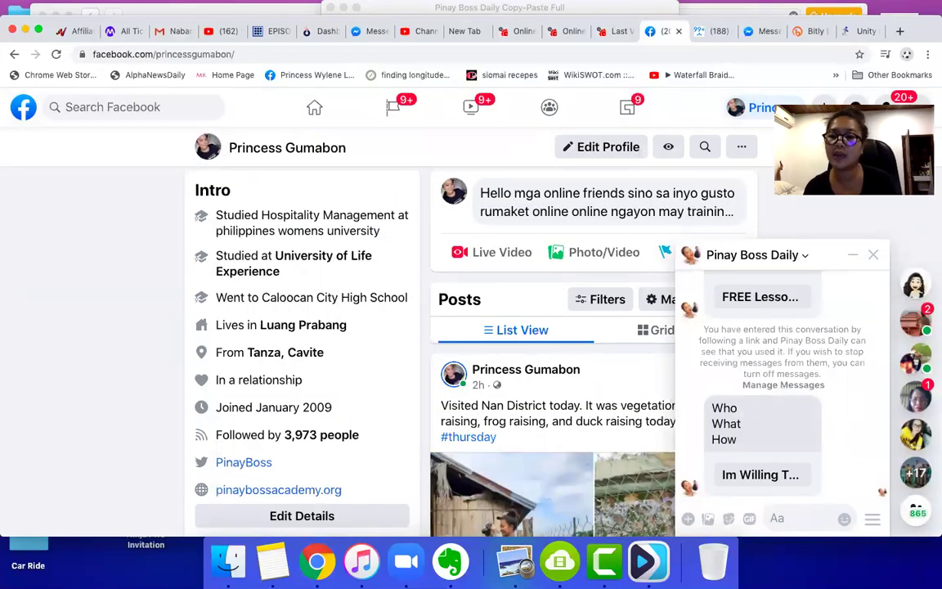
{"action": "left_click", "coordinate": [875, 255]}
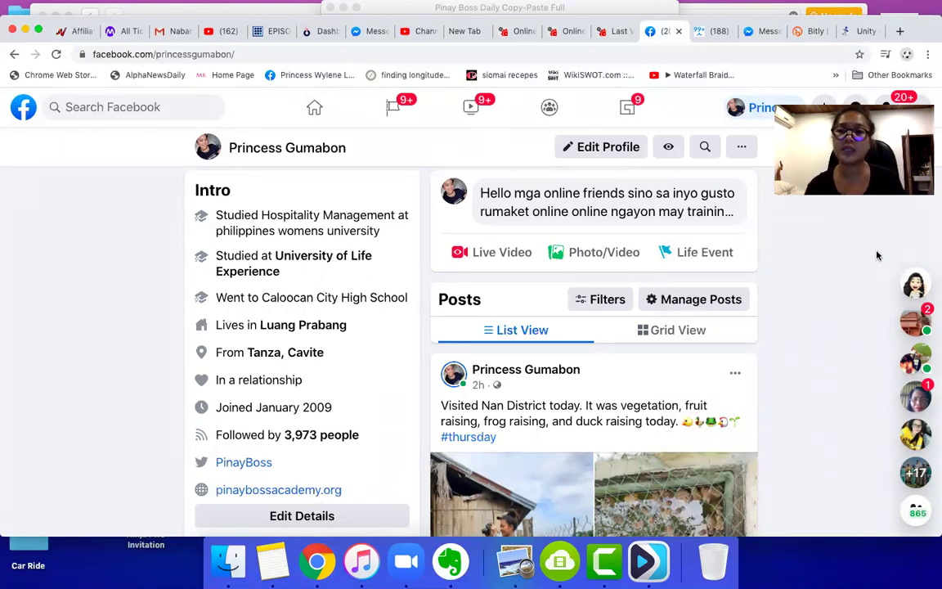
- Return to the Unity Network member site and open the Affiliate Link page in its affiliate section
{"action": "left_click", "coordinate": [857, 35]}
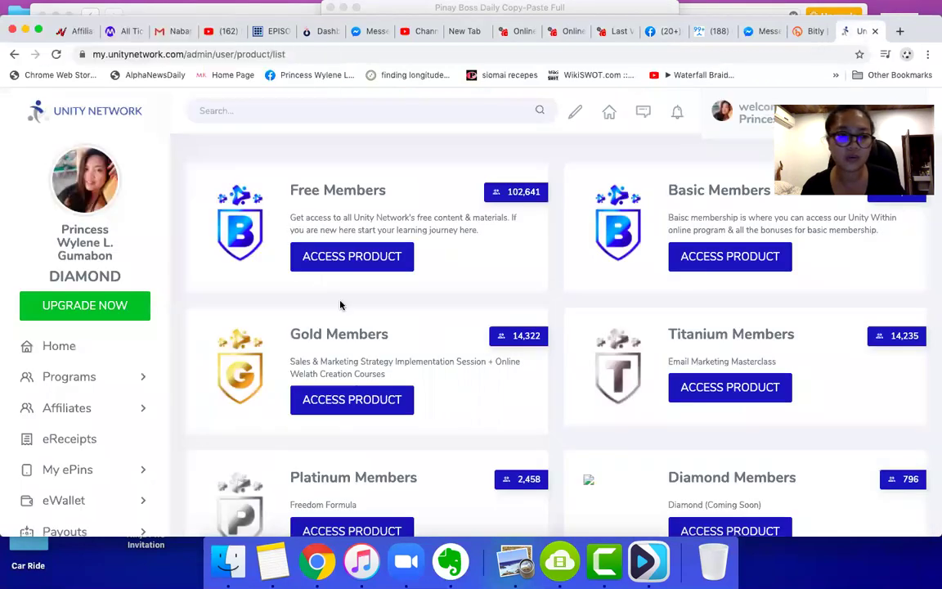
{"action": "scroll", "coordinate": [107, 370], "scroll_direction": "down", "scroll_amount": 1}
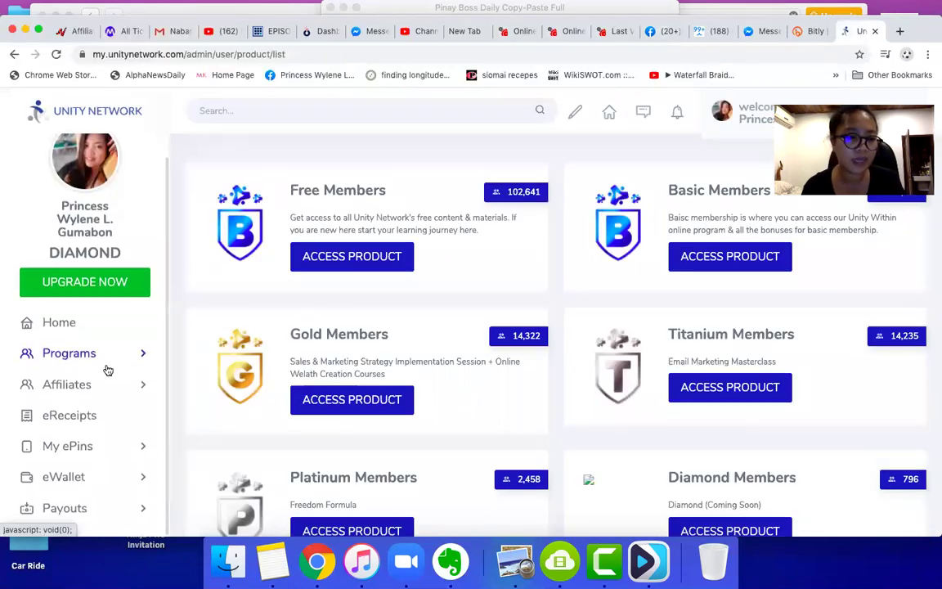
{"action": "left_click", "coordinate": [69, 386]}
{"action": "scroll", "coordinate": [113, 373], "scroll_direction": "down", "scroll_amount": 3}
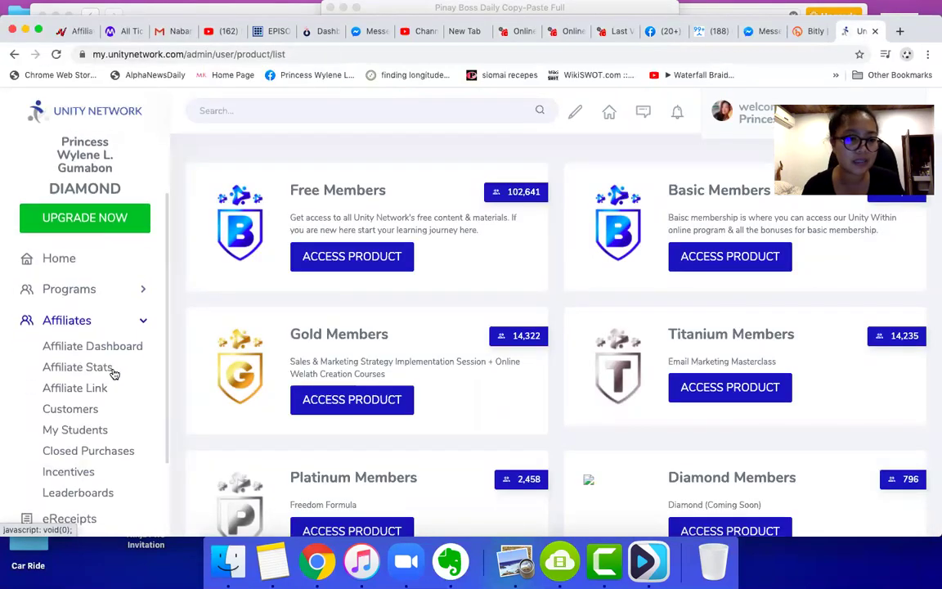
{"action": "left_click", "coordinate": [81, 389]}
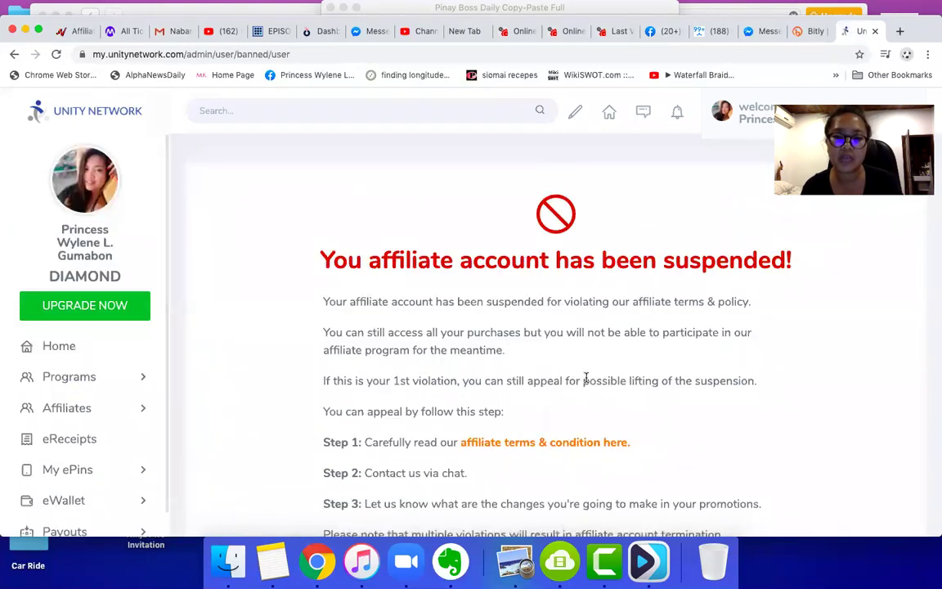
- Read the affiliate account notice through the appeal steps to the support contact line and back to its heading
{"action": "scroll", "coordinate": [585, 381], "scroll_direction": "down", "scroll_amount": 4}
{"action": "scroll", "coordinate": [586, 381], "scroll_direction": "up", "scroll_amount": 5}
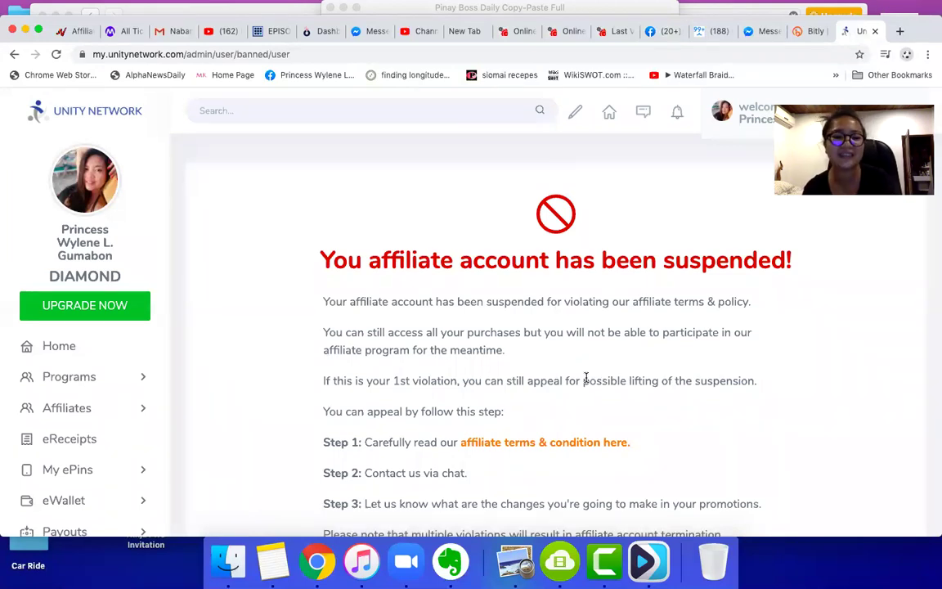
{"action": "scroll", "coordinate": [545, 379], "scroll_direction": "down", "scroll_amount": 4}
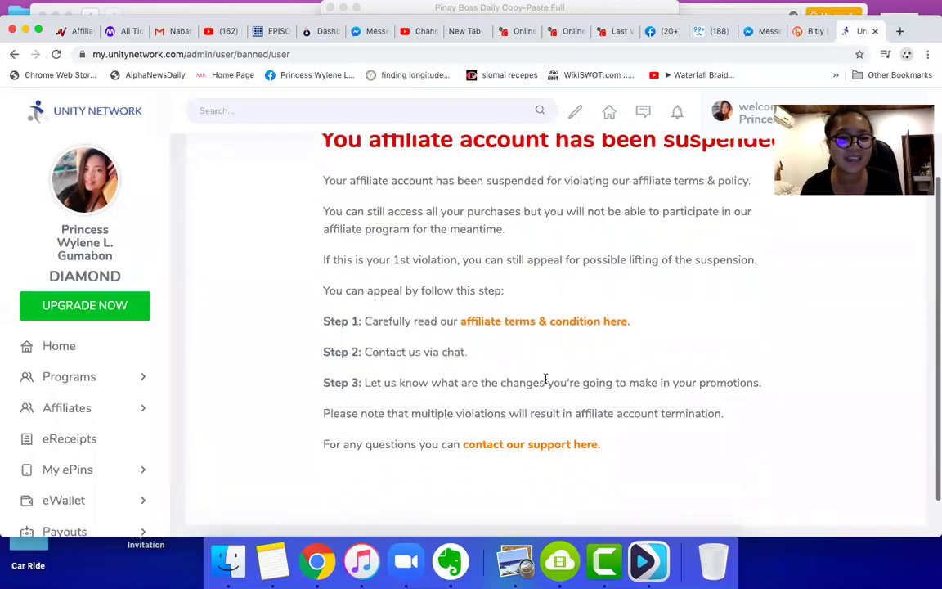
{"action": "scroll", "coordinate": [545, 379], "scroll_direction": "up", "scroll_amount": 4}
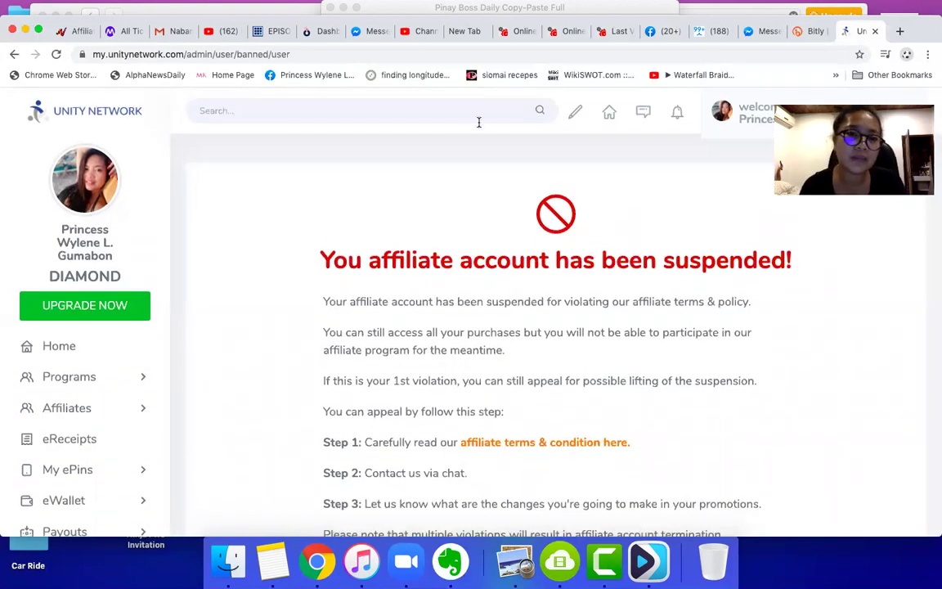
- Go back to Facebook and search for the profile owner's full name using the suggested search
{"action": "left_click", "coordinate": [660, 33]}
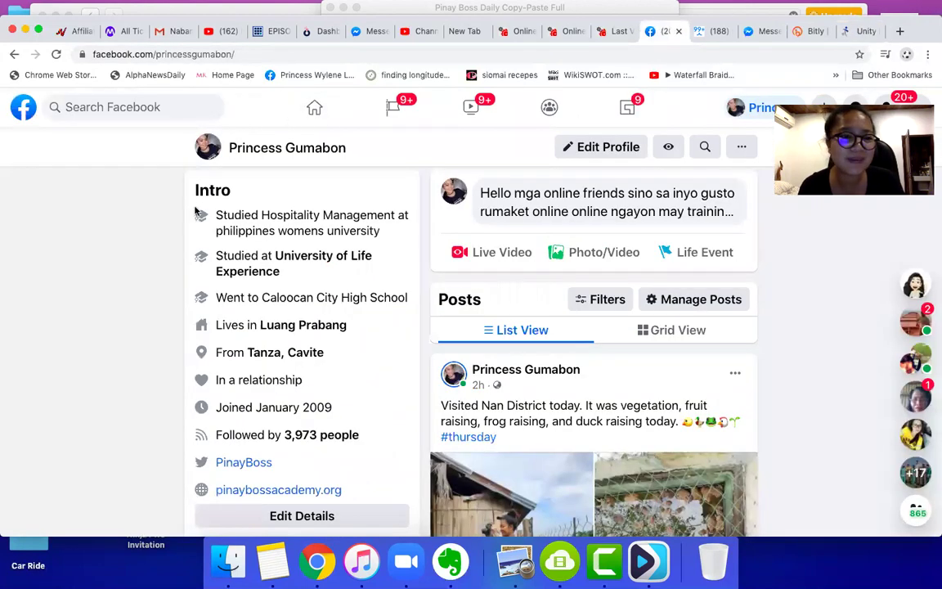
{"action": "left_click", "coordinate": [150, 111]}
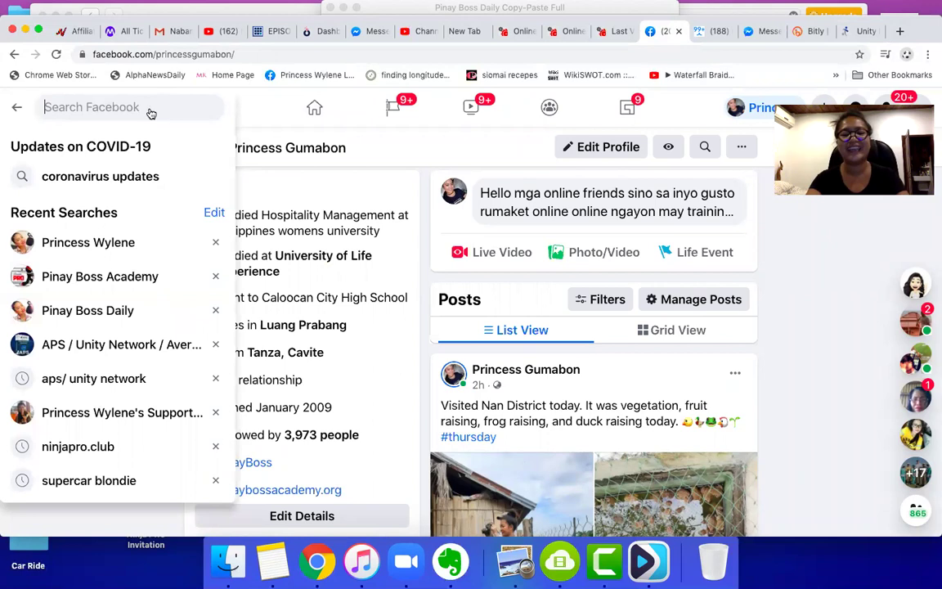
{"action": "type", "text": "pr"}
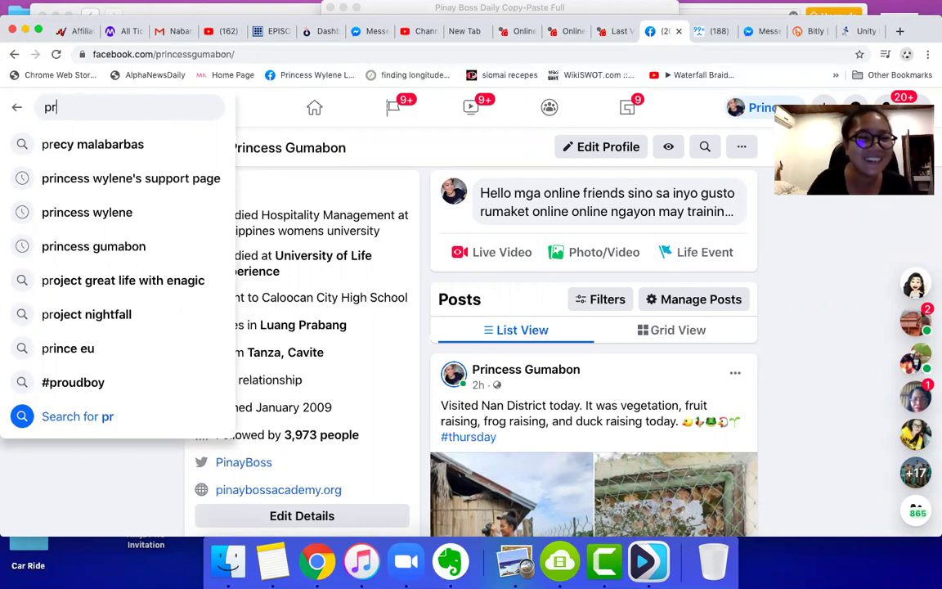
{"action": "key", "text": "BackSpace"}
{"action": "key", "text": "BackSpace"}
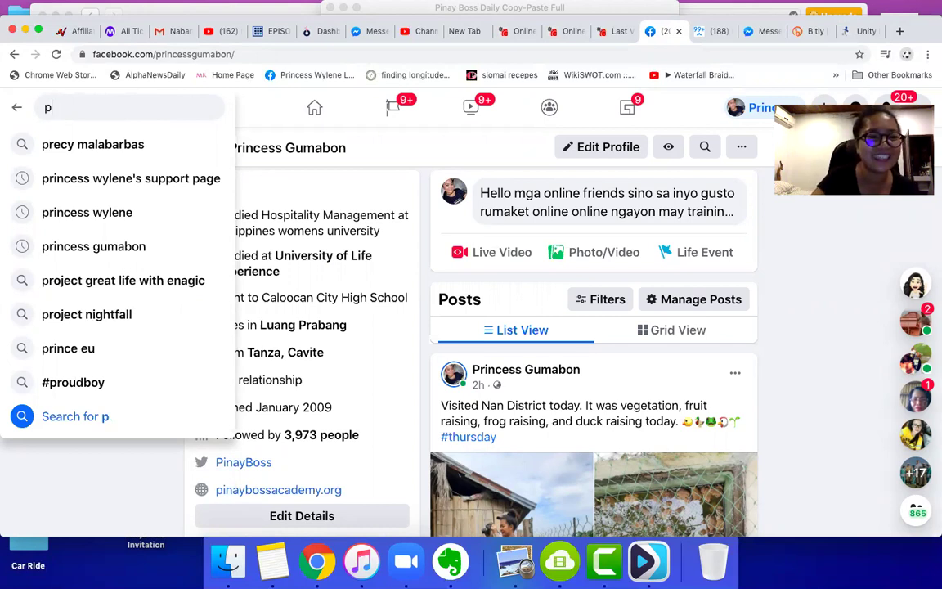
{"action": "type", "text": "pr"}
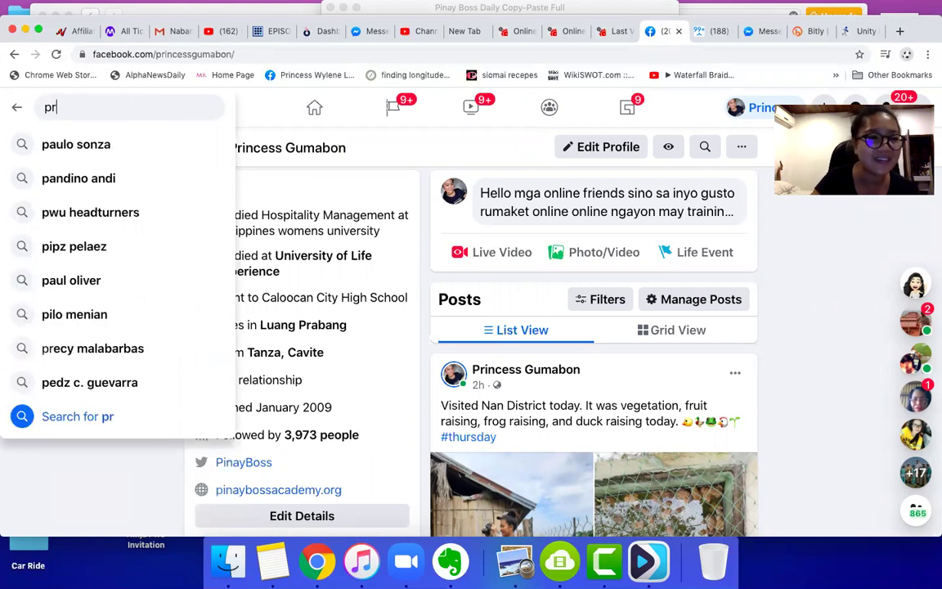
{"action": "type", "text": "incess"}
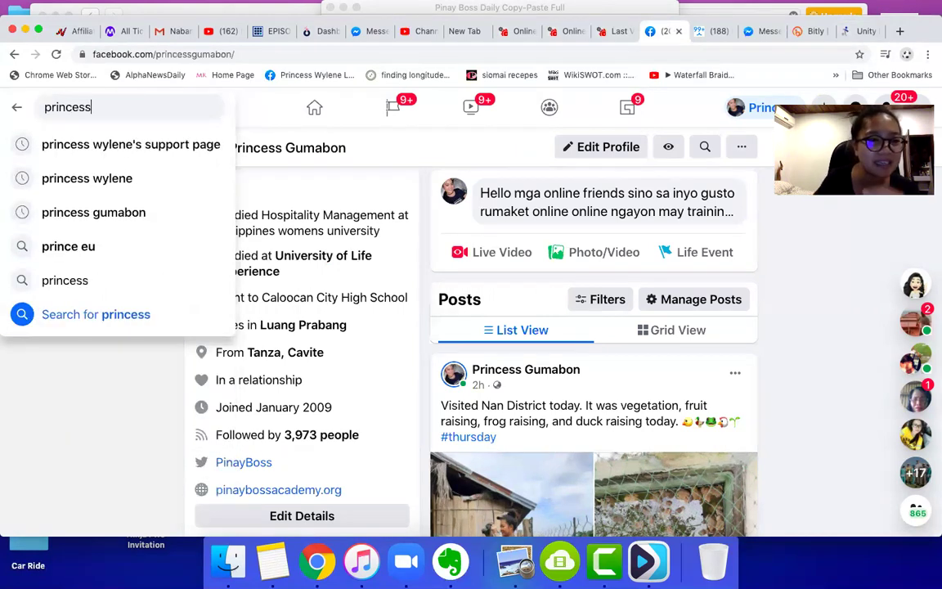
{"action": "left_click", "coordinate": [115, 216]}
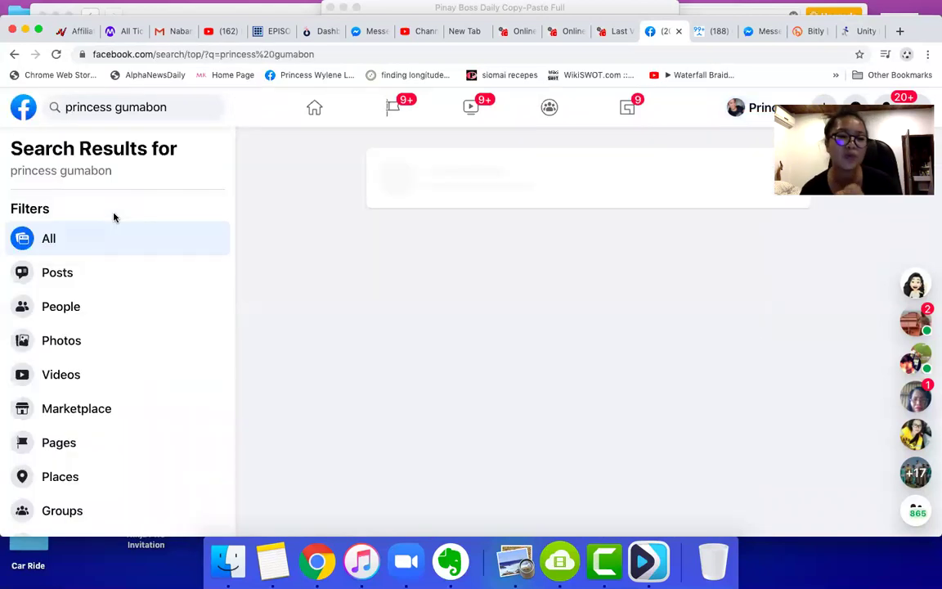
- Look through the people, pages, photos and posts in the Facebook search results for the profile owner's name
{"action": "scroll", "coordinate": [515, 434], "scroll_direction": "down", "scroll_amount": 5}
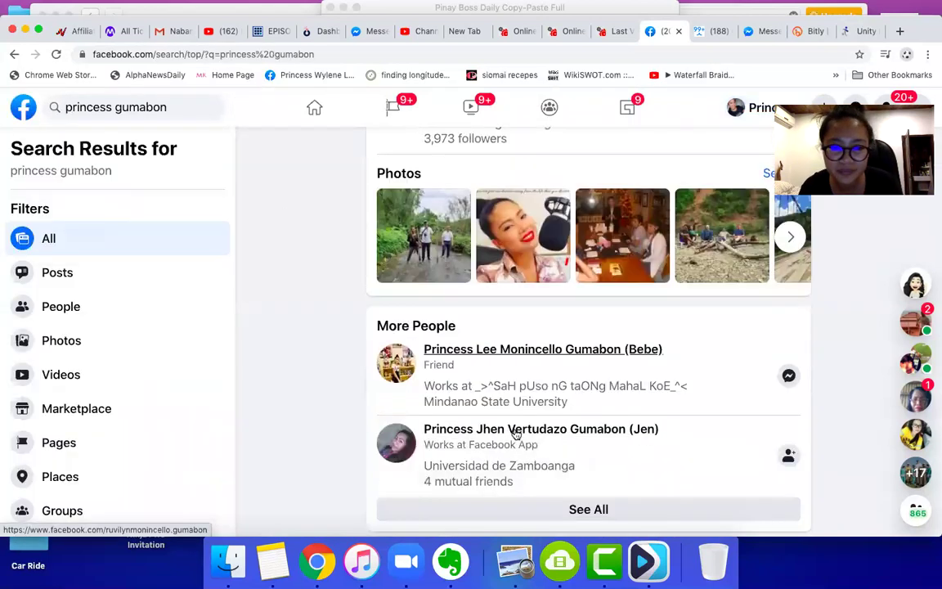
{"action": "scroll", "coordinate": [515, 434], "scroll_direction": "down", "scroll_amount": 2}
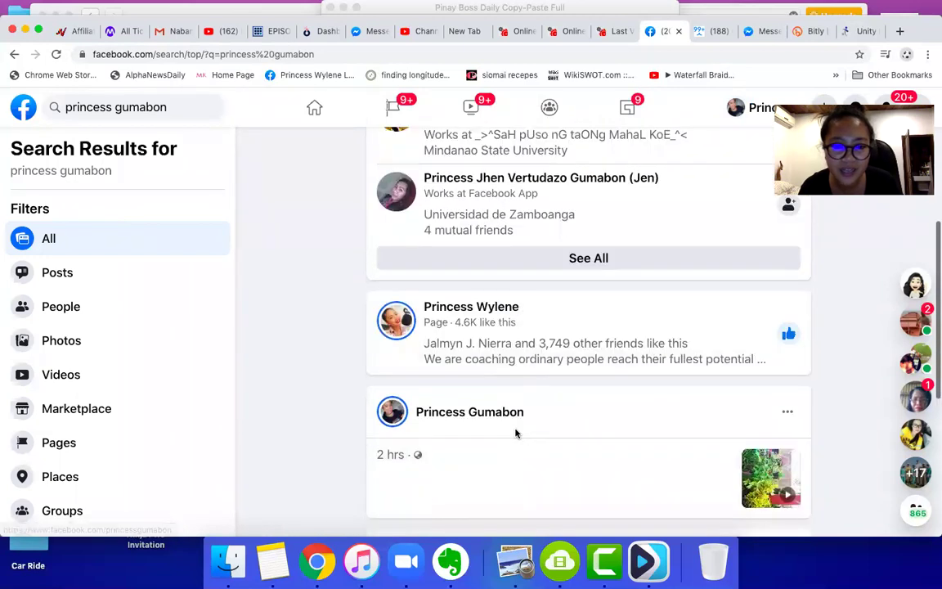
{"action": "scroll", "coordinate": [516, 434], "scroll_direction": "down", "scroll_amount": 5}
{"action": "scroll", "coordinate": [516, 433], "scroll_direction": "down", "scroll_amount": 3}
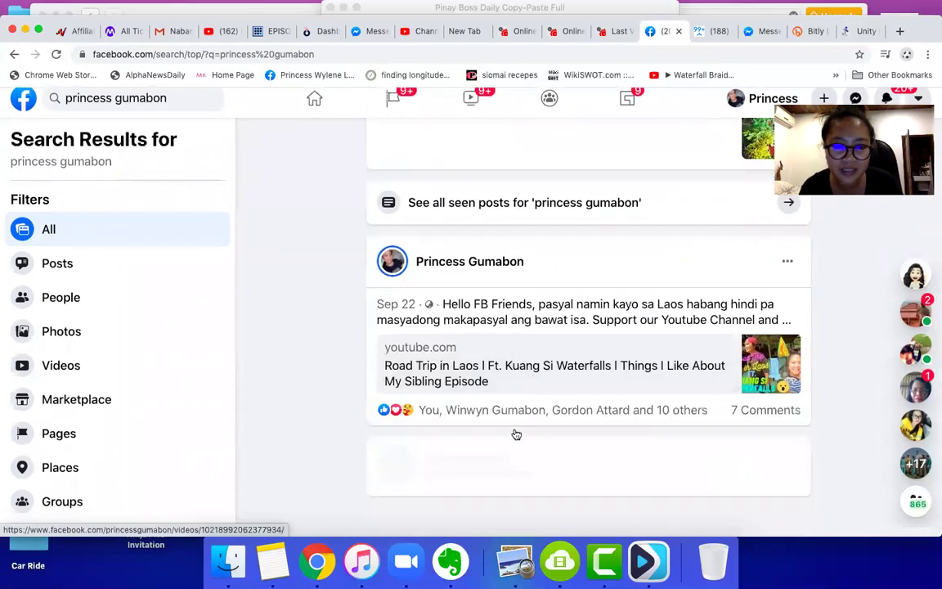
{"action": "scroll", "coordinate": [510, 413], "scroll_direction": "down", "scroll_amount": 9}
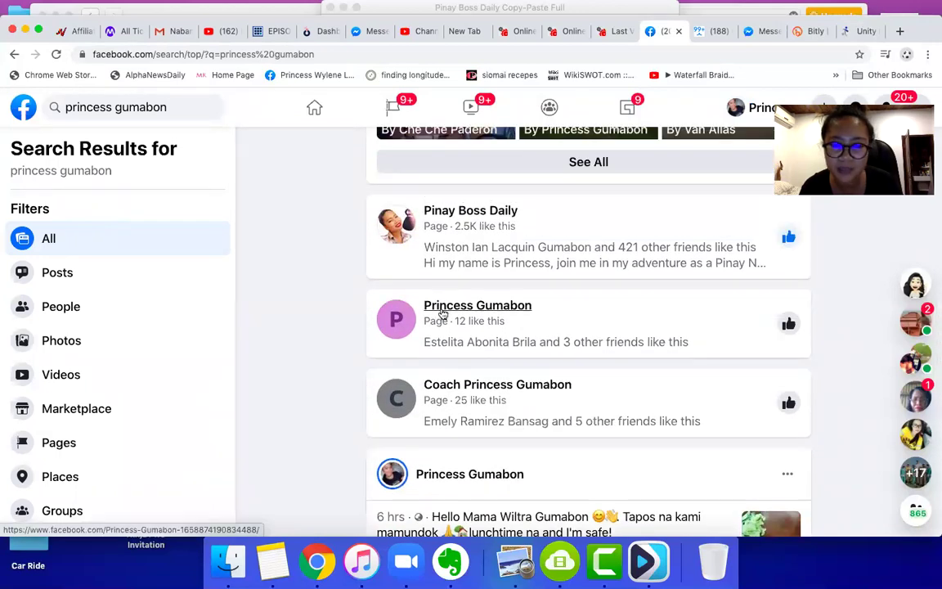
{"action": "mouse_move", "coordinate": [491, 315]}
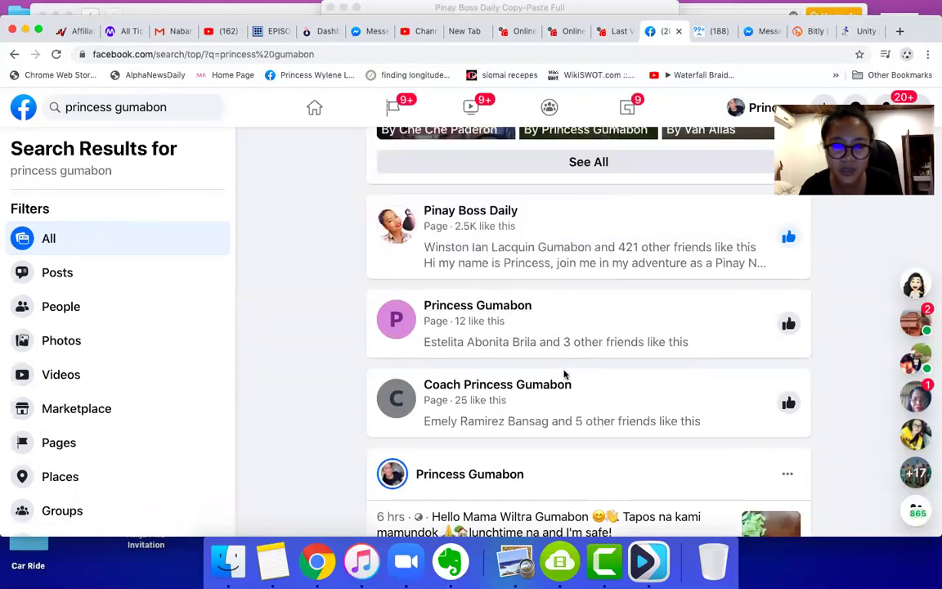
{"action": "scroll", "coordinate": [570, 391], "scroll_direction": "down", "scroll_amount": 1}
{"action": "scroll", "coordinate": [570, 392], "scroll_direction": "down", "scroll_amount": 10}
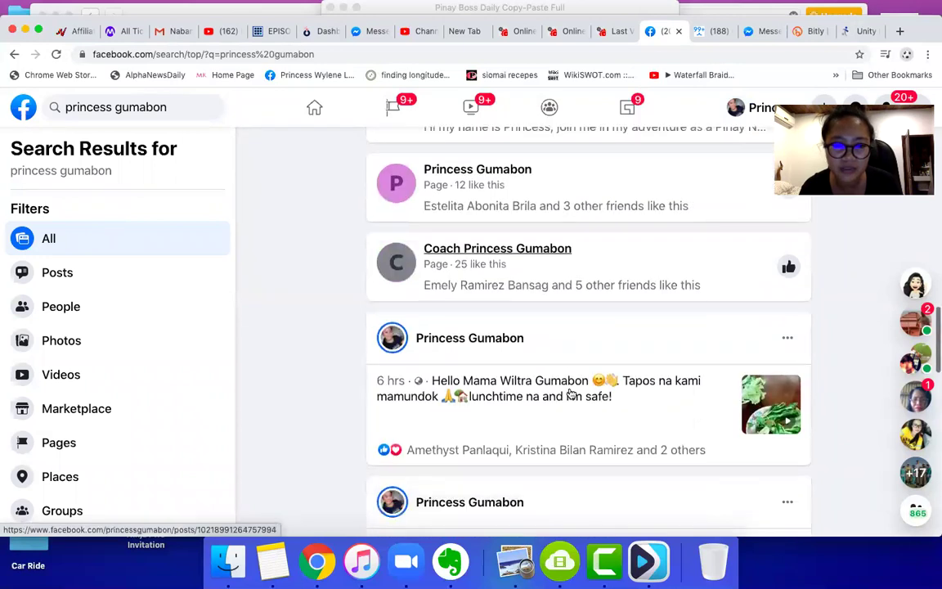
{"action": "scroll", "coordinate": [570, 393], "scroll_direction": "down", "scroll_amount": 10}
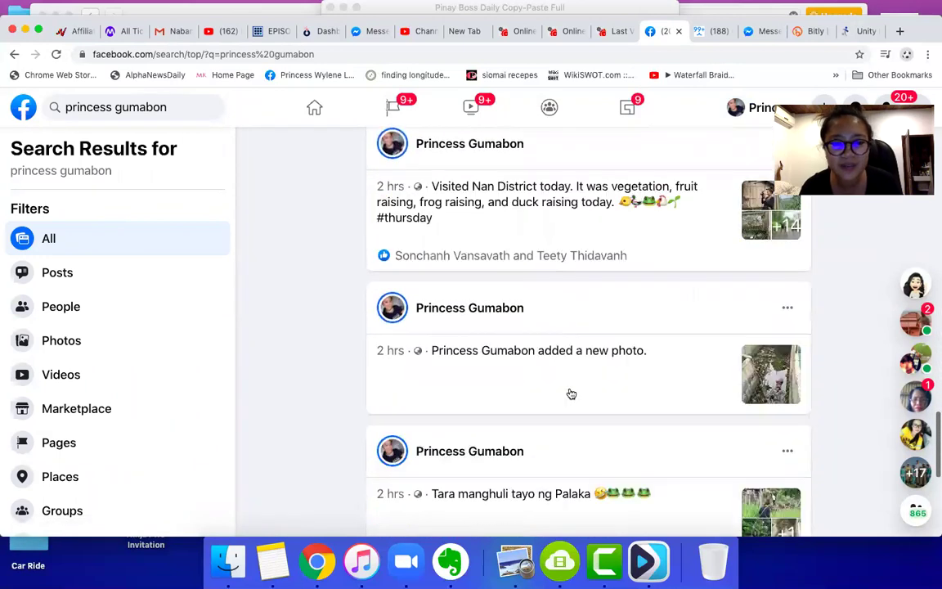
{"action": "scroll", "coordinate": [514, 380], "scroll_direction": "down", "scroll_amount": 10}
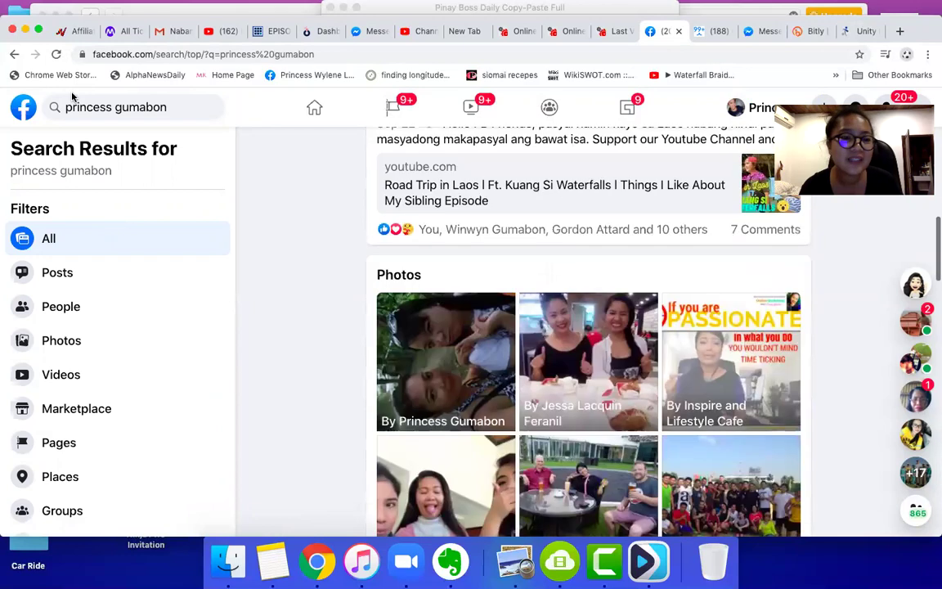
- Search Facebook for "aps/ unity network" and open the APS / Unity Network / Average To Millionaire page from the results
{"action": "left_click", "coordinate": [82, 108]}
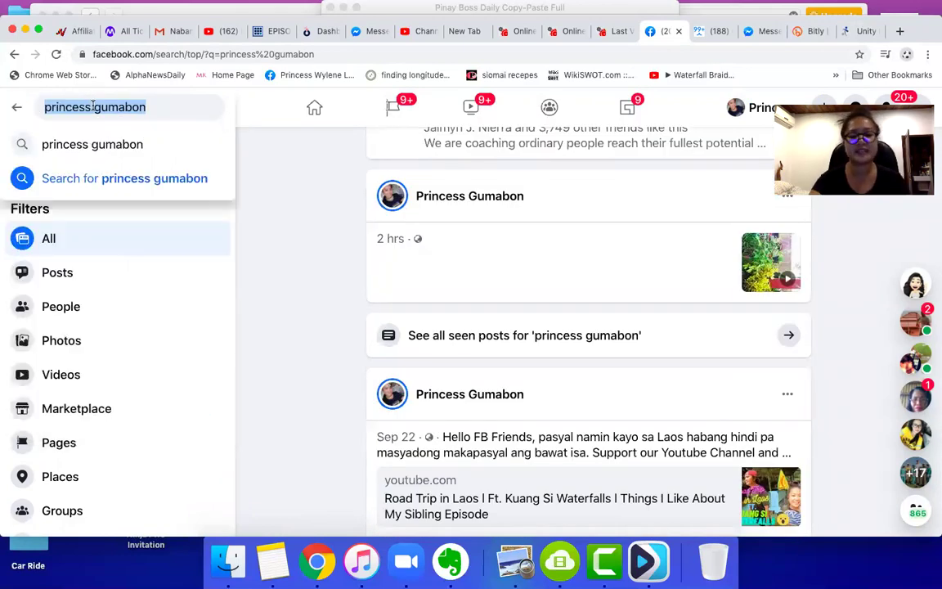
{"action": "type", "text": "aps"}
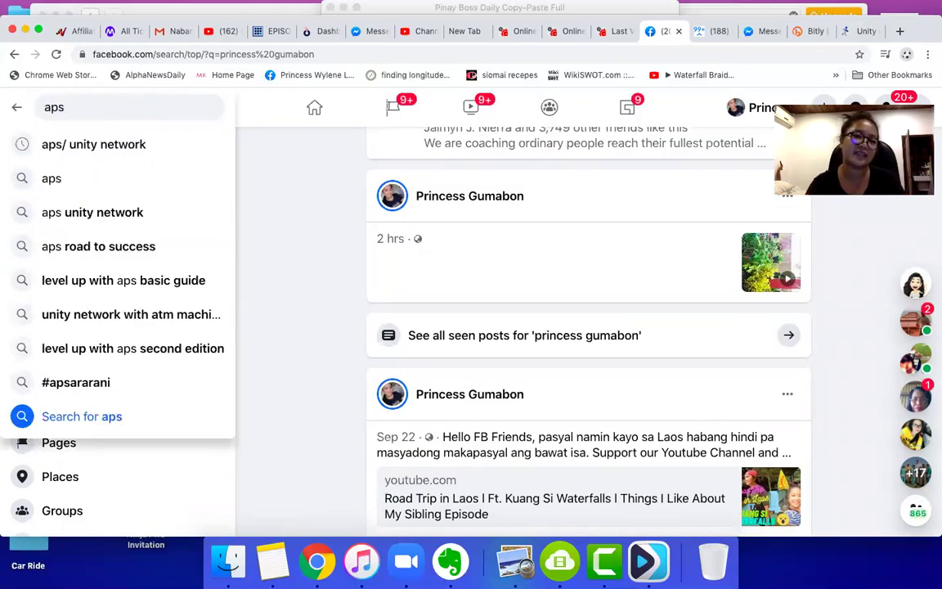
{"action": "left_click", "coordinate": [98, 144]}
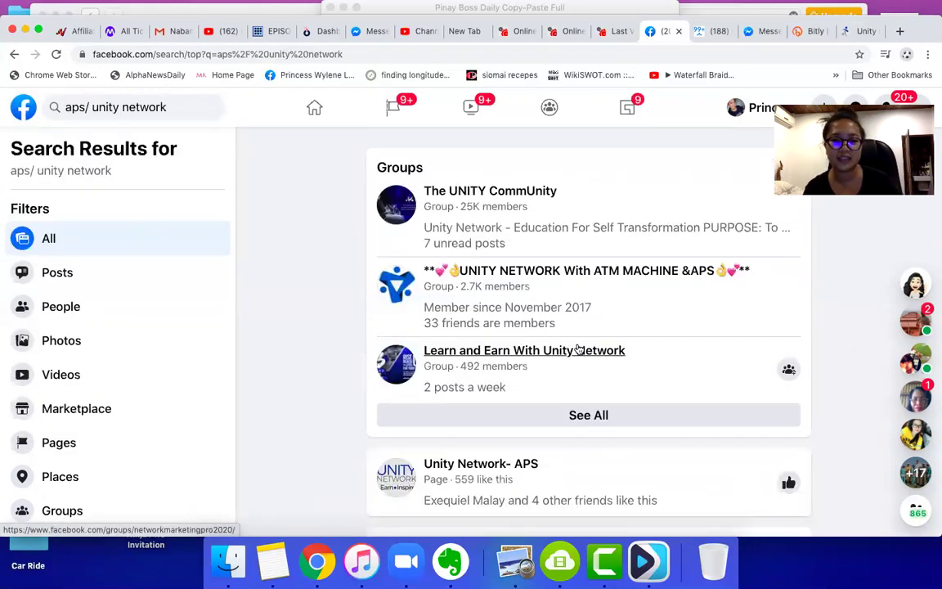
{"action": "scroll", "coordinate": [606, 284], "scroll_direction": "down", "scroll_amount": 5}
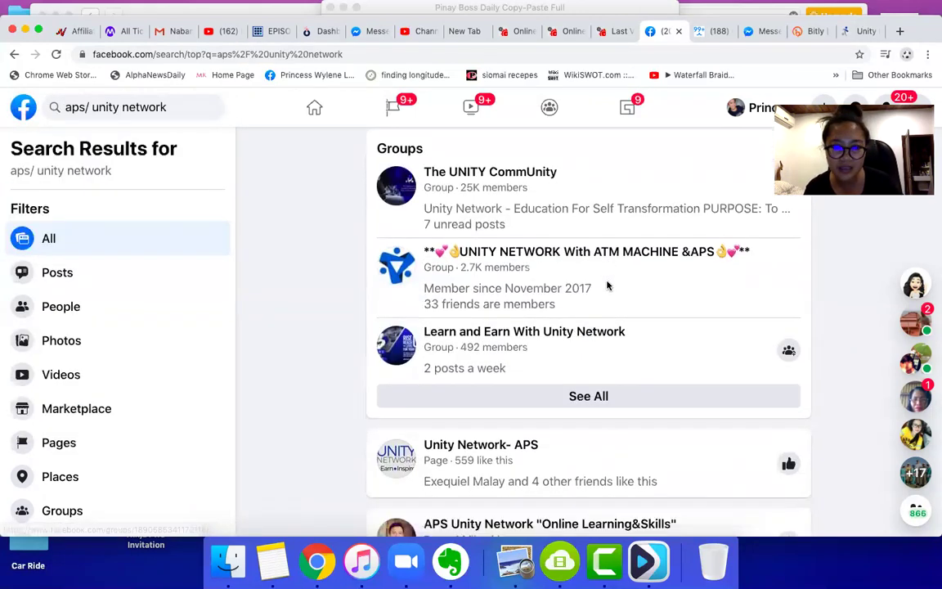
{"action": "scroll", "coordinate": [608, 284], "scroll_direction": "down", "scroll_amount": 4}
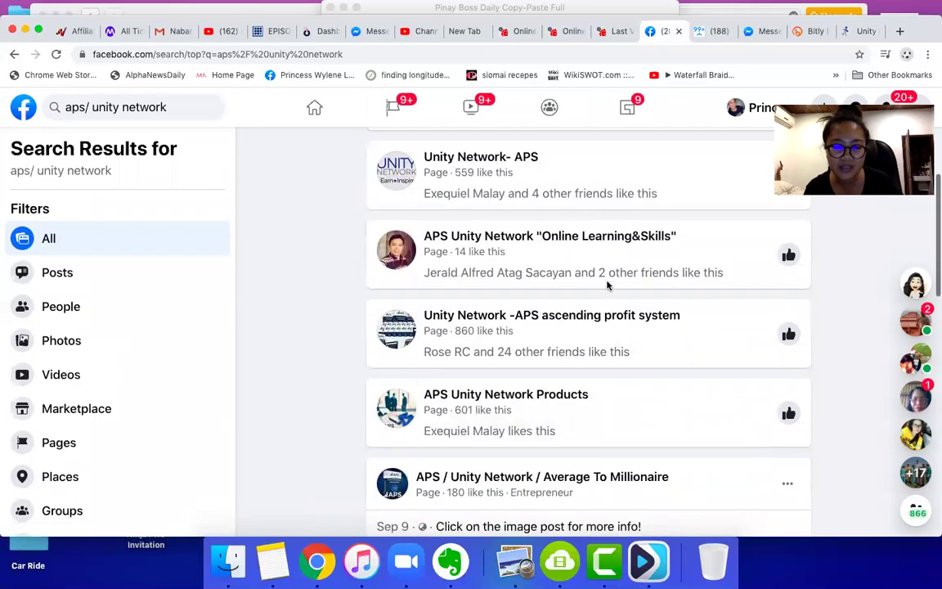
{"action": "left_click", "coordinate": [556, 439]}
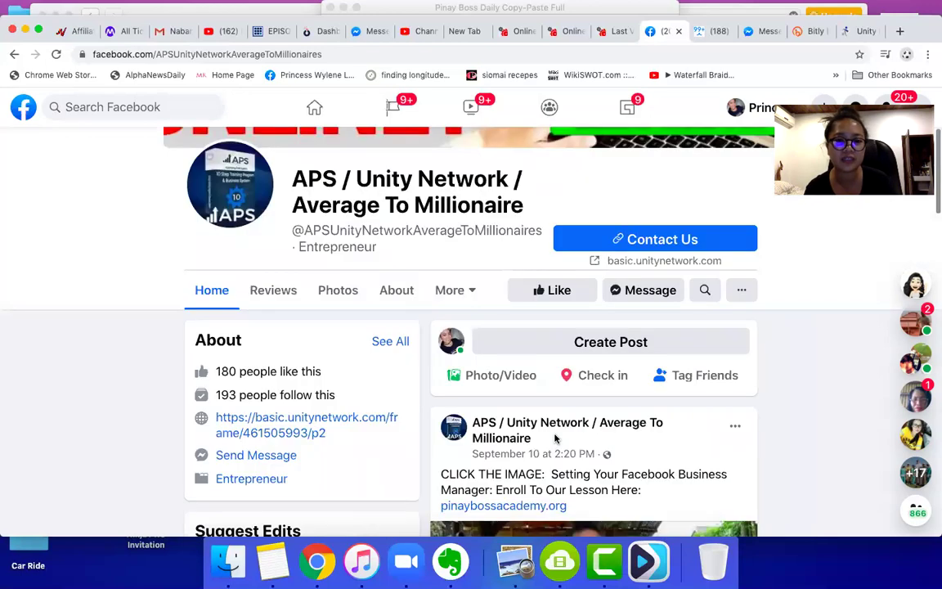
- Examine the APS / Unity Network / Average To Millionaire page's details and latest post, and return to the Unity Network affiliate notice
{"action": "scroll", "coordinate": [554, 439], "scroll_direction": "down", "scroll_amount": 3}
{"action": "scroll", "coordinate": [554, 439], "scroll_direction": "down", "scroll_amount": 2}
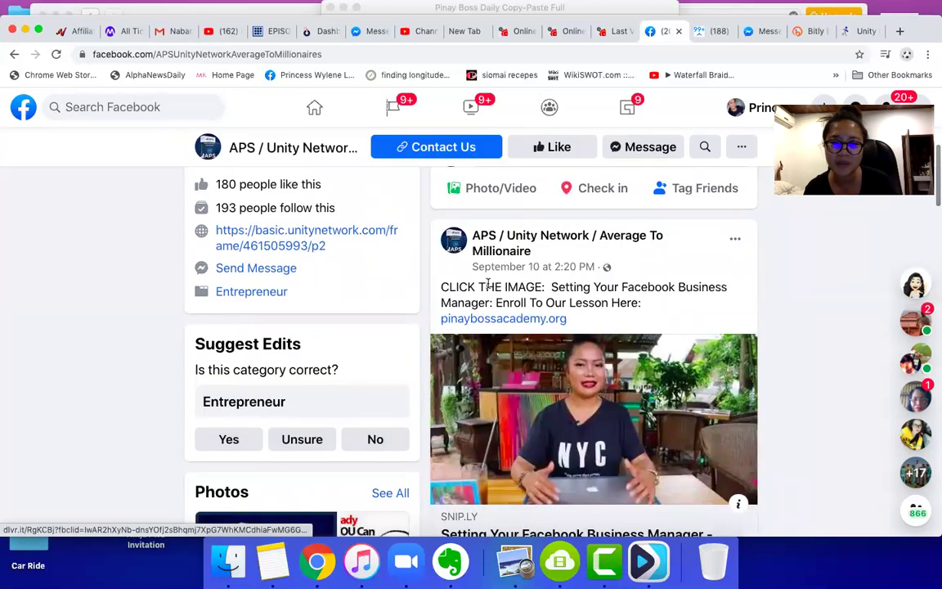
{"action": "scroll", "coordinate": [624, 339], "scroll_direction": "up", "scroll_amount": 10}
{"action": "scroll", "coordinate": [622, 337], "scroll_direction": "down", "scroll_amount": 8}
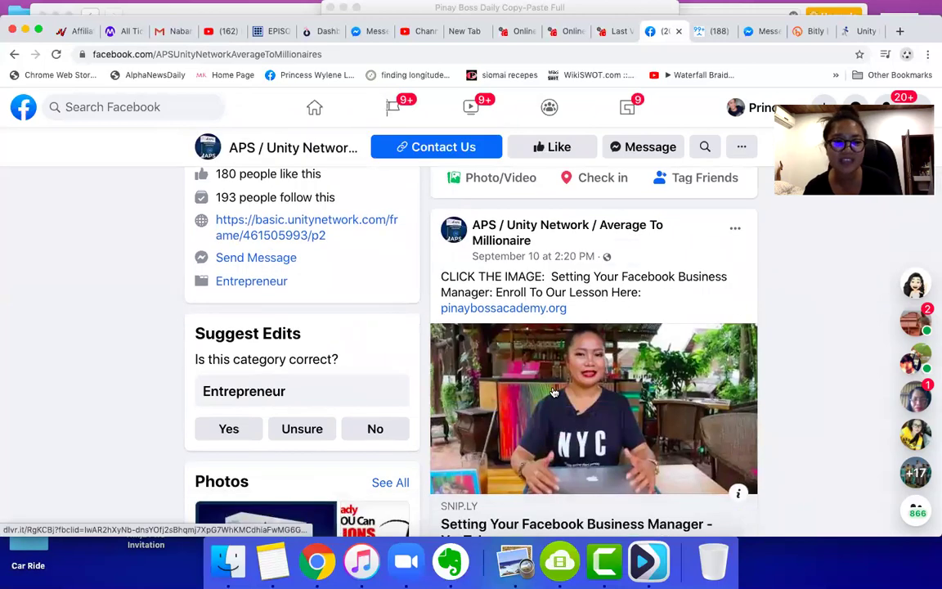
{"action": "scroll", "coordinate": [554, 393], "scroll_direction": "down", "scroll_amount": 2}
{"action": "scroll", "coordinate": [554, 392], "scroll_direction": "up", "scroll_amount": 4}
{"action": "scroll", "coordinate": [552, 392], "scroll_direction": "up", "scroll_amount": 1}
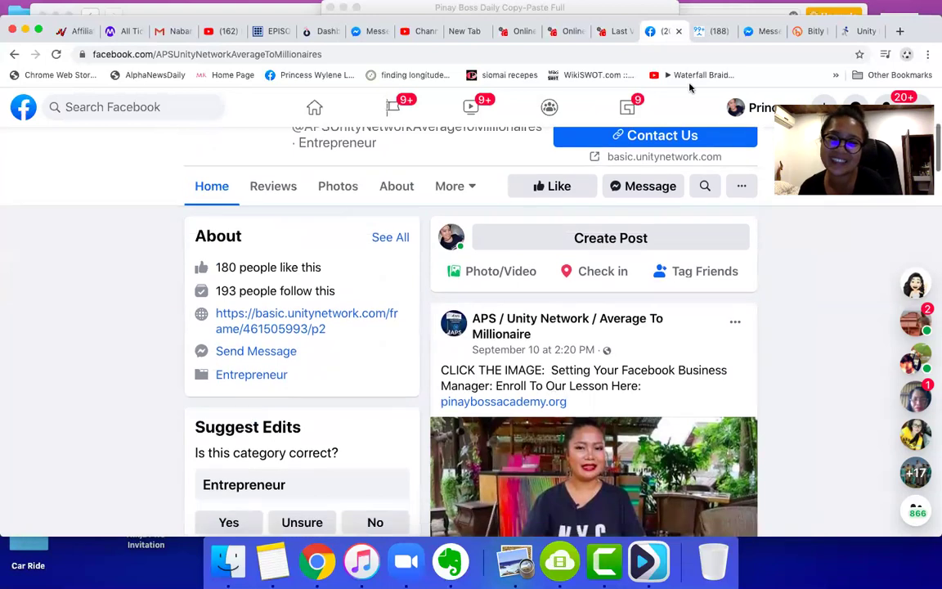
{"action": "left_click", "coordinate": [849, 32]}
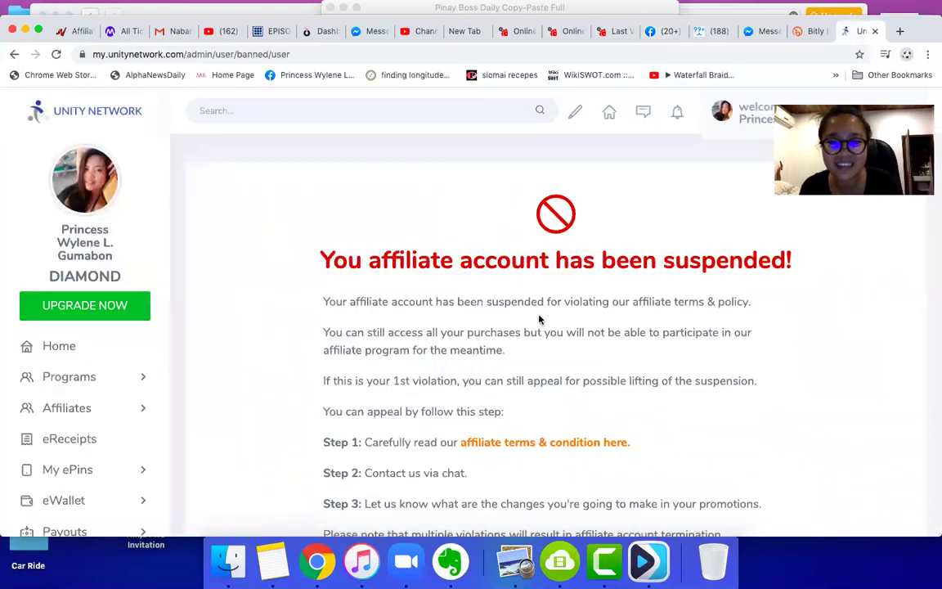
- Return to the APS / Unity Network / Average To Millionaire Facebook page and look over its cover, About details and latest post
{"action": "left_click", "coordinate": [661, 33]}
{"action": "scroll", "coordinate": [599, 379], "scroll_direction": "down", "scroll_amount": 3}
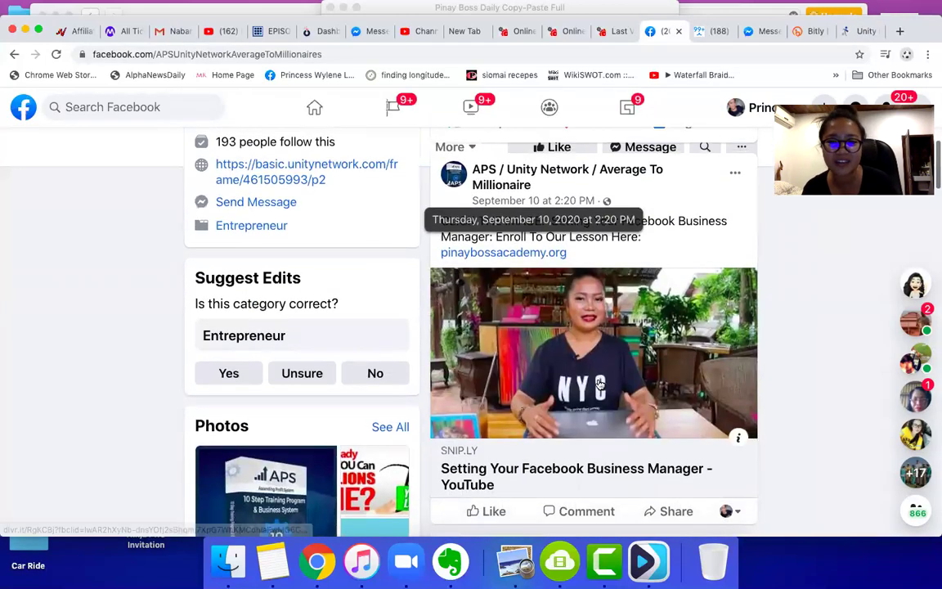
{"action": "scroll", "coordinate": [683, 370], "scroll_direction": "up", "scroll_amount": 2}
{"action": "scroll", "coordinate": [683, 370], "scroll_direction": "up", "scroll_amount": 5}
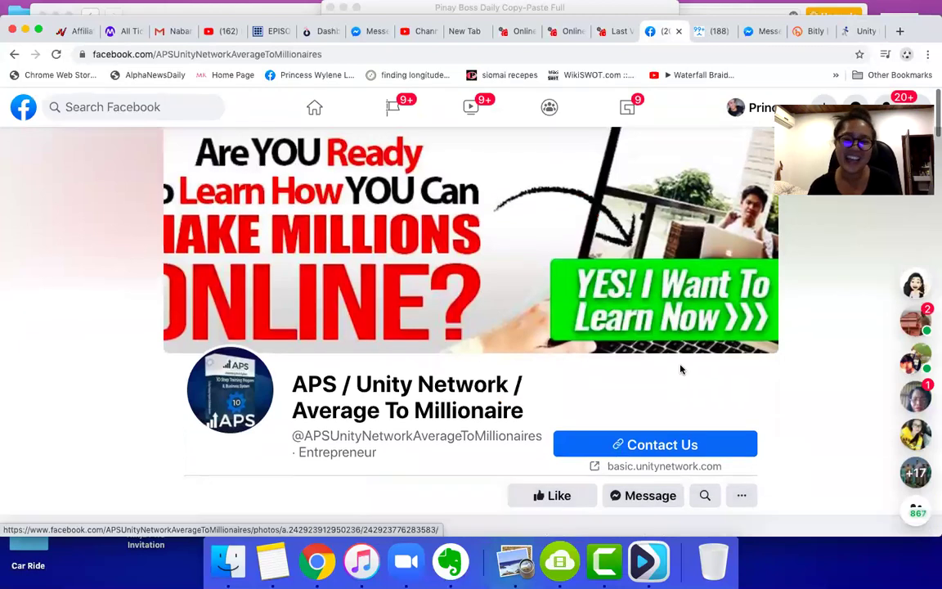
{"action": "scroll", "coordinate": [679, 368], "scroll_direction": "down", "scroll_amount": 5}
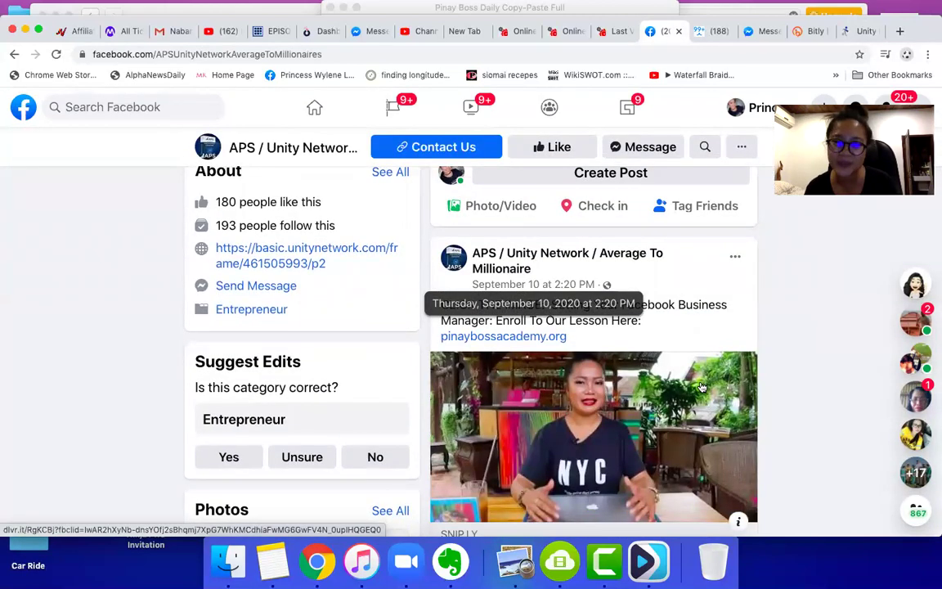
{"action": "scroll", "coordinate": [707, 385], "scroll_direction": "up", "scroll_amount": 5}
{"action": "scroll", "coordinate": [743, 307], "scroll_direction": "down", "scroll_amount": 1}
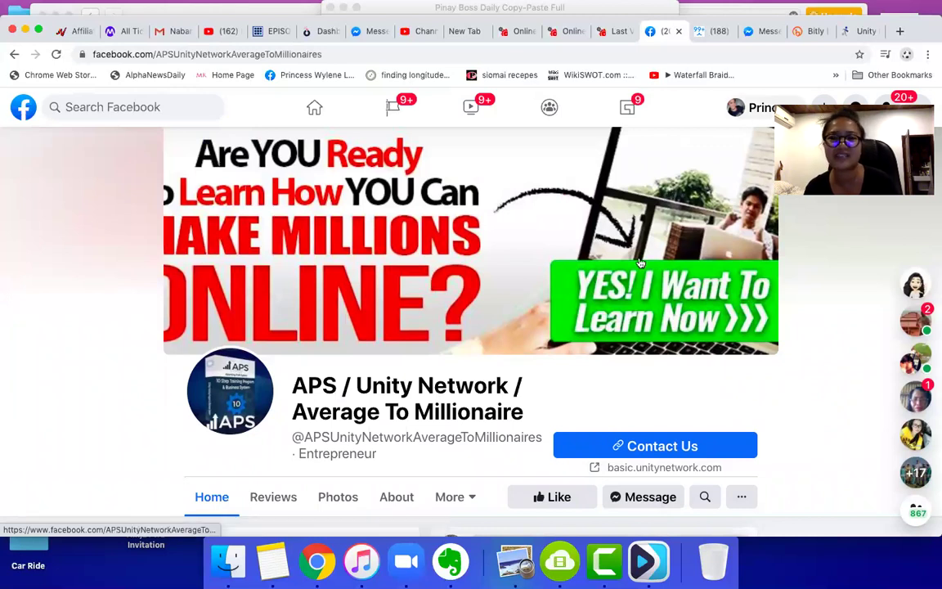
{"action": "scroll", "coordinate": [641, 262], "scroll_direction": "down", "scroll_amount": 3}
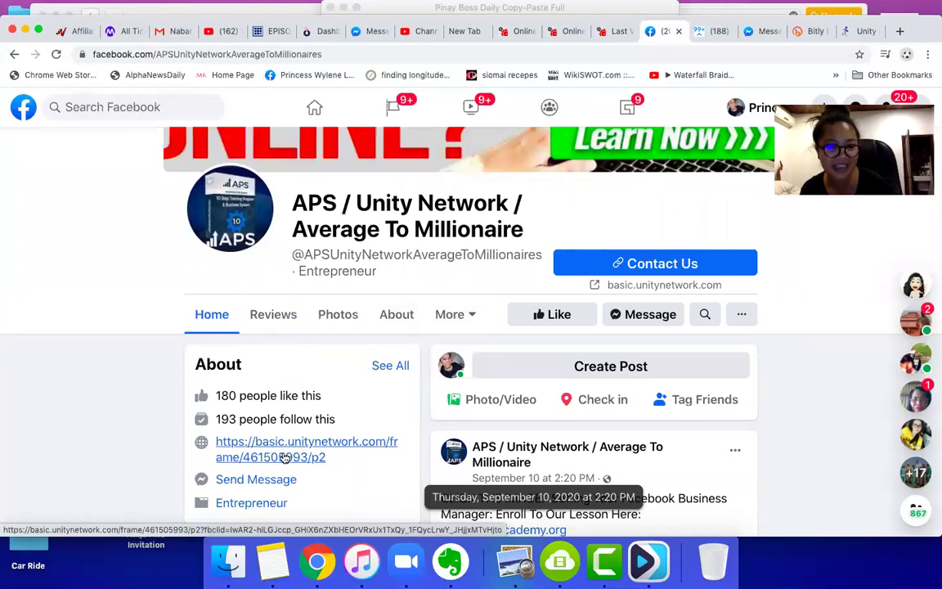
{"action": "scroll", "coordinate": [290, 463], "scroll_direction": "down", "scroll_amount": 1}
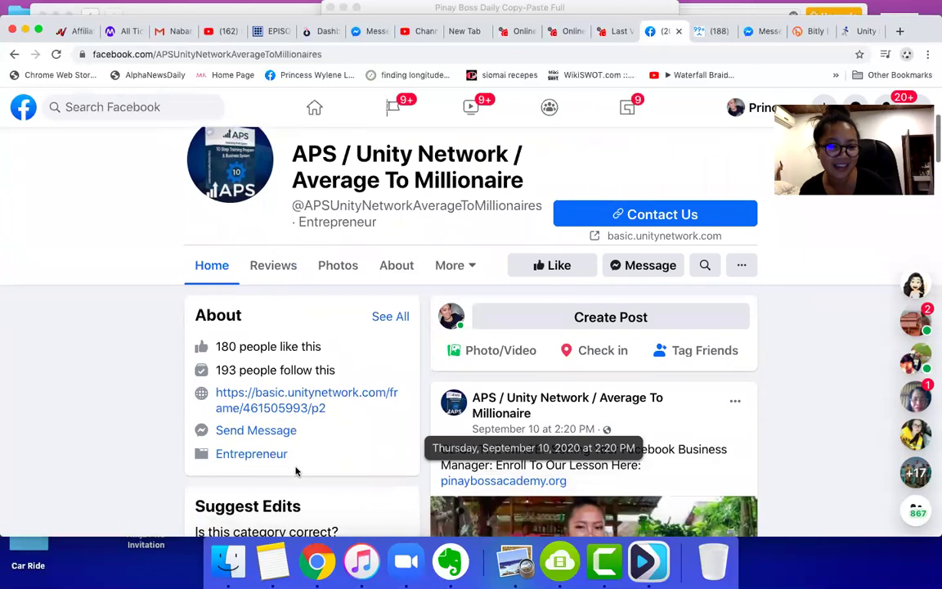
- Follow the page's basic.unitynetwork.com link, look over the free live stream training page, and close it to return to the Unity Network notice
{"action": "left_click", "coordinate": [286, 395]}
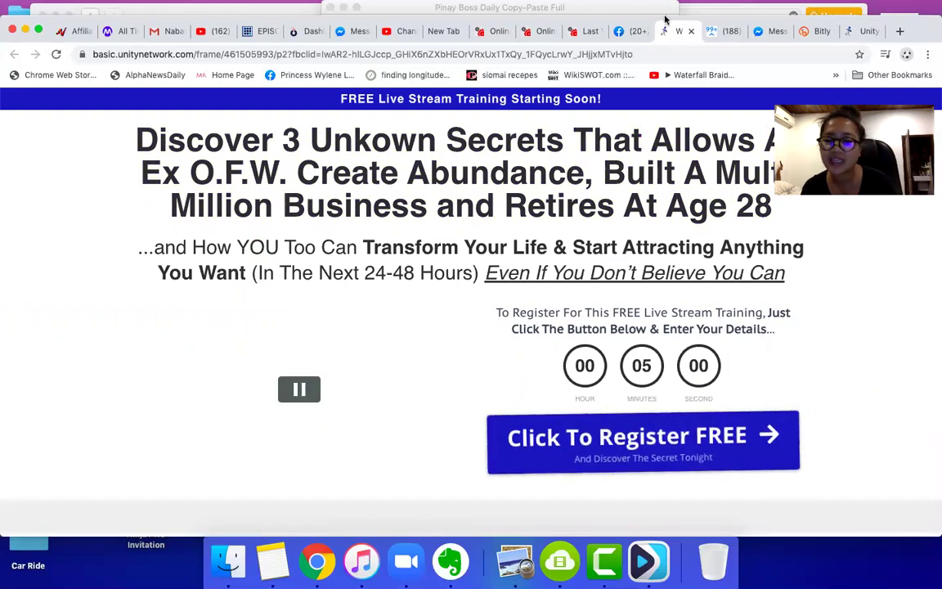
{"action": "scroll", "coordinate": [590, 277], "scroll_direction": "down", "scroll_amount": 10}
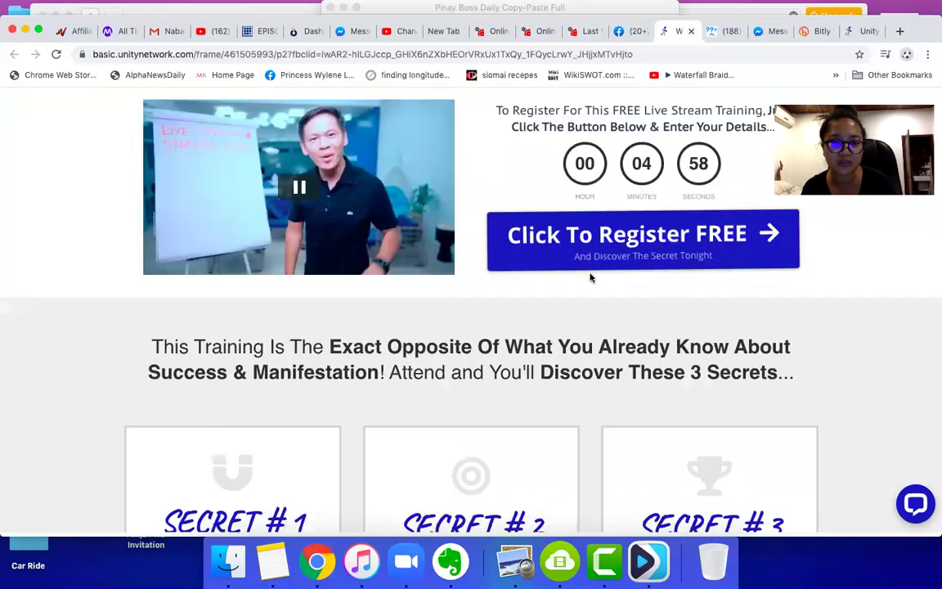
{"action": "scroll", "coordinate": [590, 274], "scroll_direction": "up", "scroll_amount": 10}
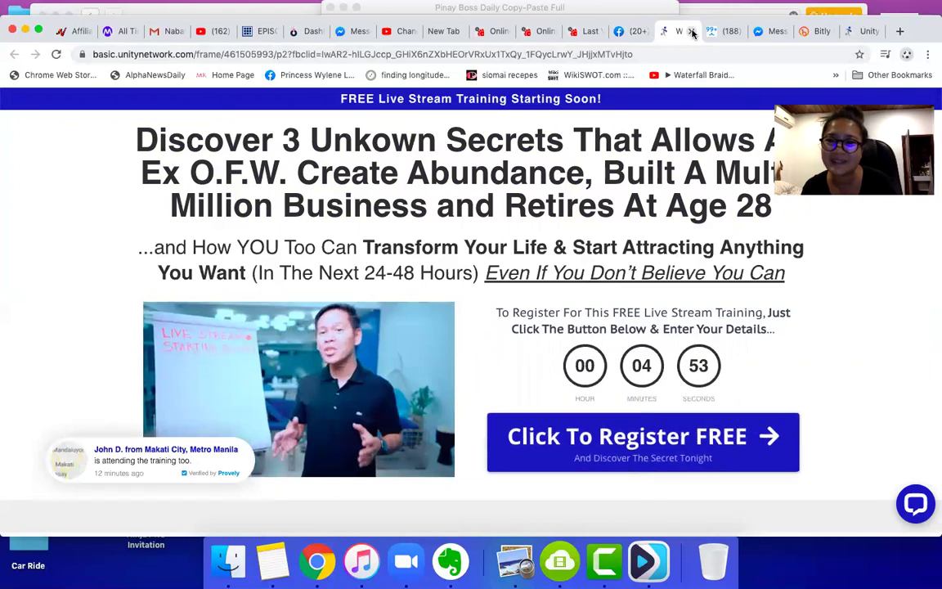
{"action": "left_click", "coordinate": [691, 32]}
{"action": "left_click", "coordinate": [820, 31]}
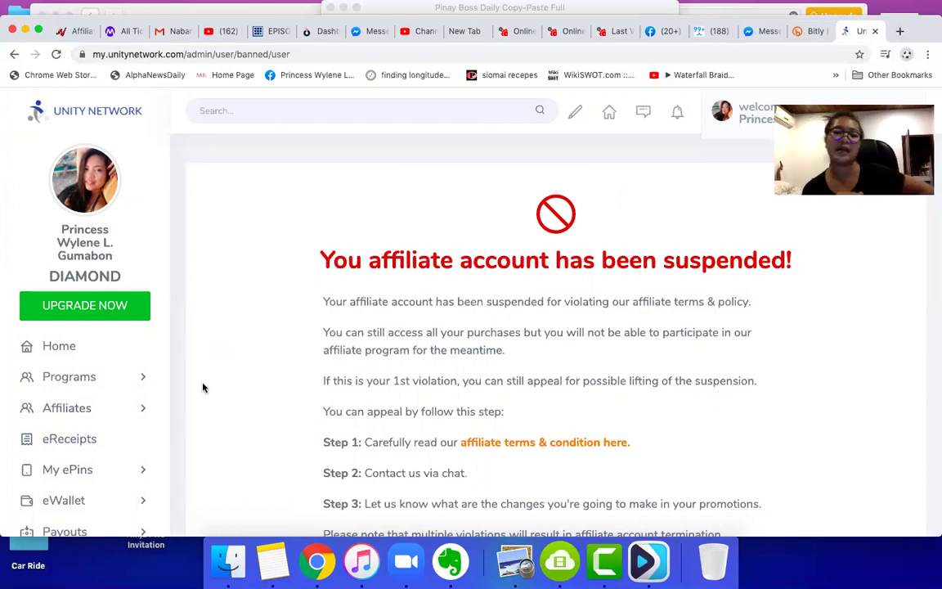
- Switch to the Pinay Boss Daily free training landing page and look over its headline, personal story and three-video section
{"action": "left_click", "coordinate": [511, 32]}
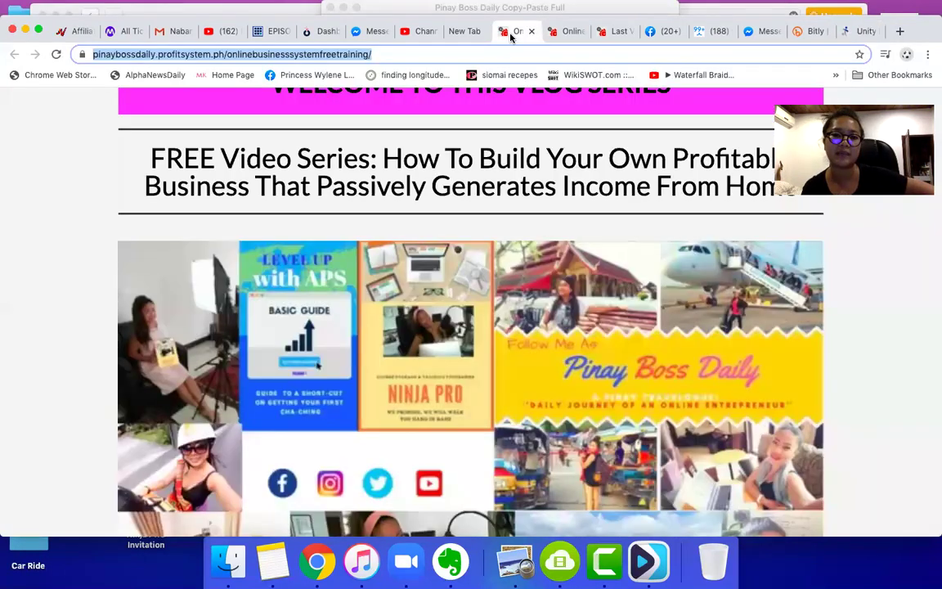
{"action": "scroll", "coordinate": [551, 327], "scroll_direction": "down", "scroll_amount": 10}
{"action": "scroll", "coordinate": [551, 327], "scroll_direction": "up", "scroll_amount": 12}
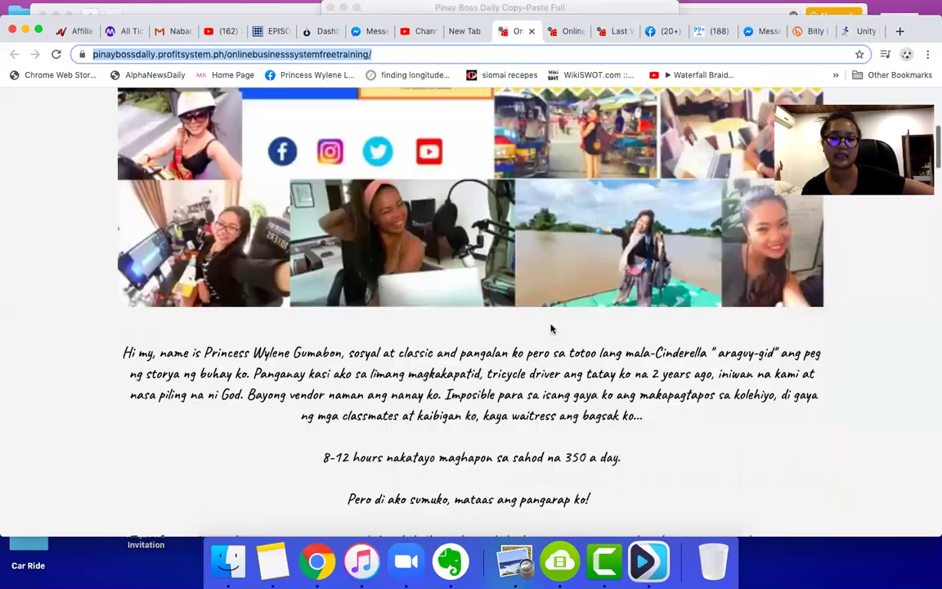
{"action": "scroll", "coordinate": [552, 327], "scroll_direction": "down", "scroll_amount": 15}
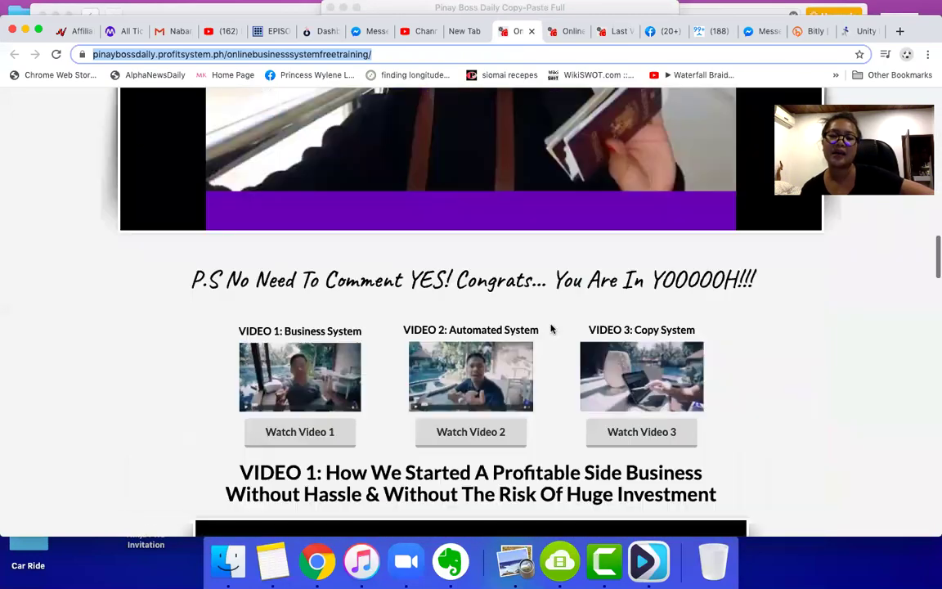
{"action": "scroll", "coordinate": [551, 327], "scroll_direction": "up", "scroll_amount": 18}
{"action": "scroll", "coordinate": [551, 324], "scroll_direction": "down", "scroll_amount": 1}
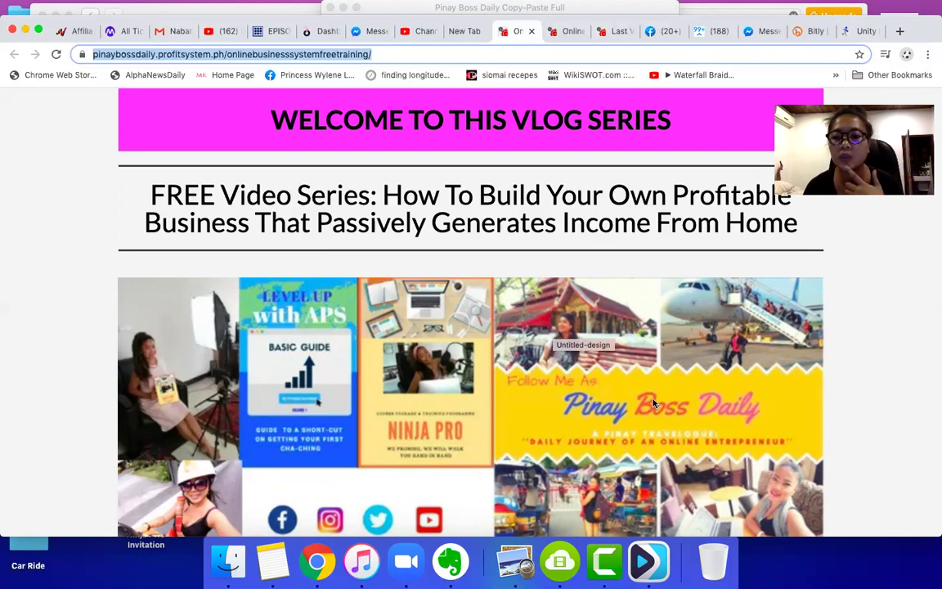
- Examine the landing page's sharing buttons, Facebook contact link and Video #2 link, and return to its headline and web address
{"action": "scroll", "coordinate": [652, 402], "scroll_direction": "down", "scroll_amount": 5}
{"action": "scroll", "coordinate": [653, 403], "scroll_direction": "down", "scroll_amount": 15}
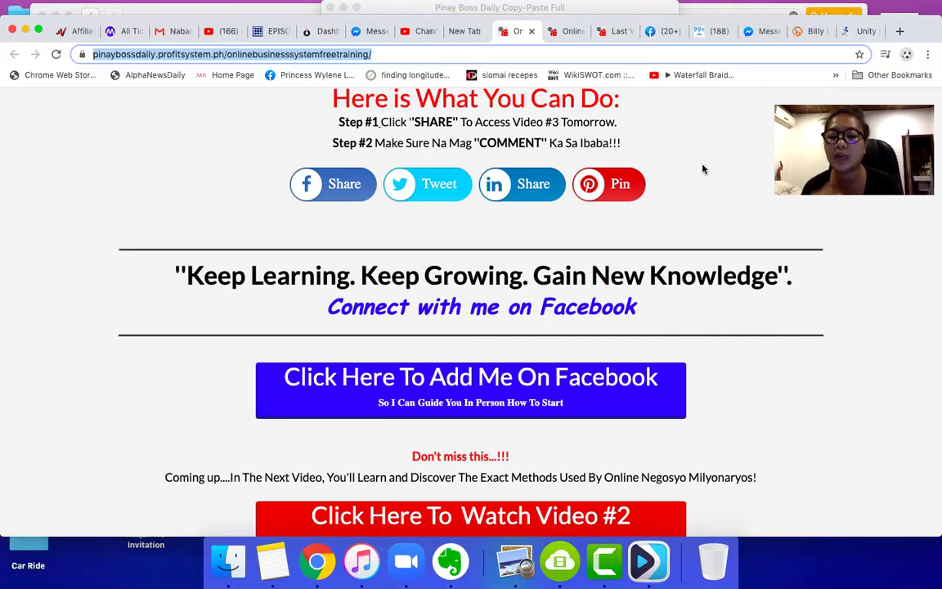
{"action": "scroll", "coordinate": [703, 169], "scroll_direction": "down", "scroll_amount": 20}
{"action": "scroll", "coordinate": [703, 170], "scroll_direction": "up", "scroll_amount": 20}
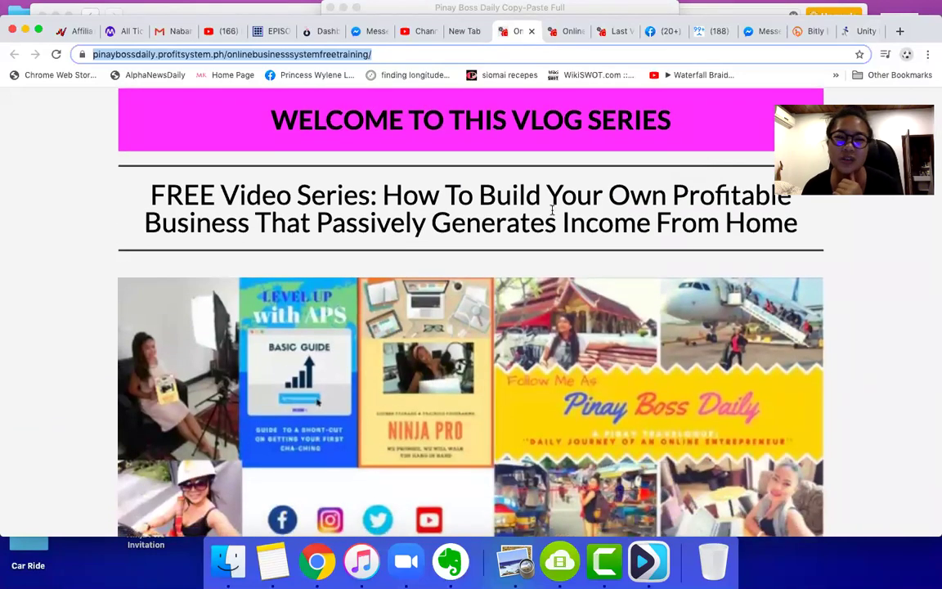
{"action": "scroll", "coordinate": [645, 339], "scroll_direction": "down", "scroll_amount": 1}
{"action": "scroll", "coordinate": [645, 340], "scroll_direction": "up", "scroll_amount": 2}
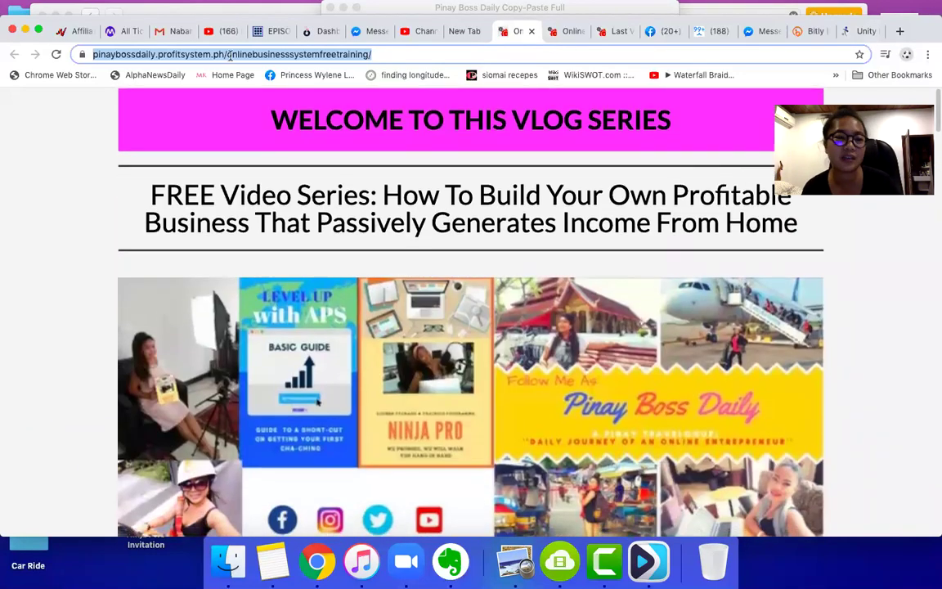
{"action": "left_click", "coordinate": [168, 52]}
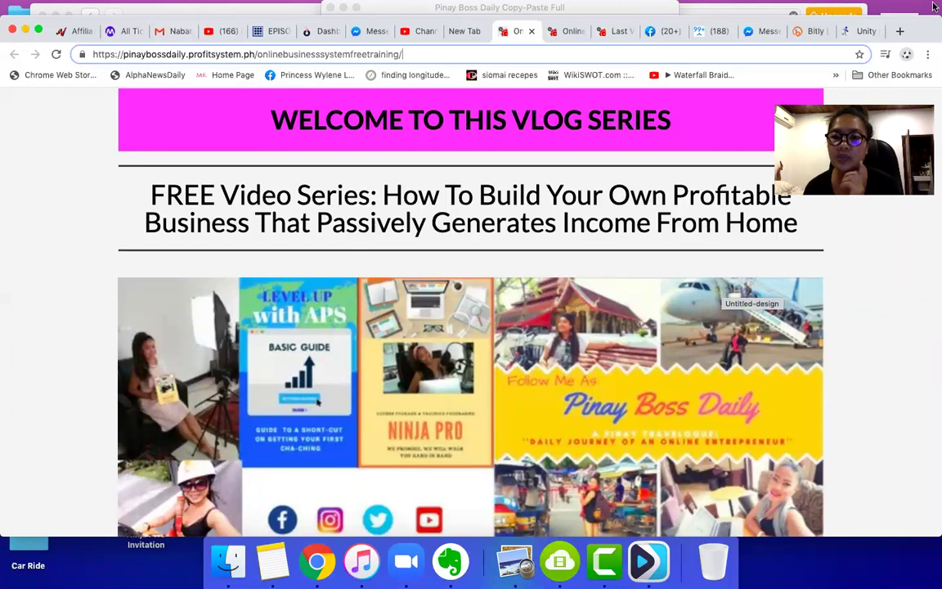
- Revisit the Unity Network notice and the Bitly link details, and open the account owner's own Facebook profile
{"action": "left_click", "coordinate": [851, 33]}
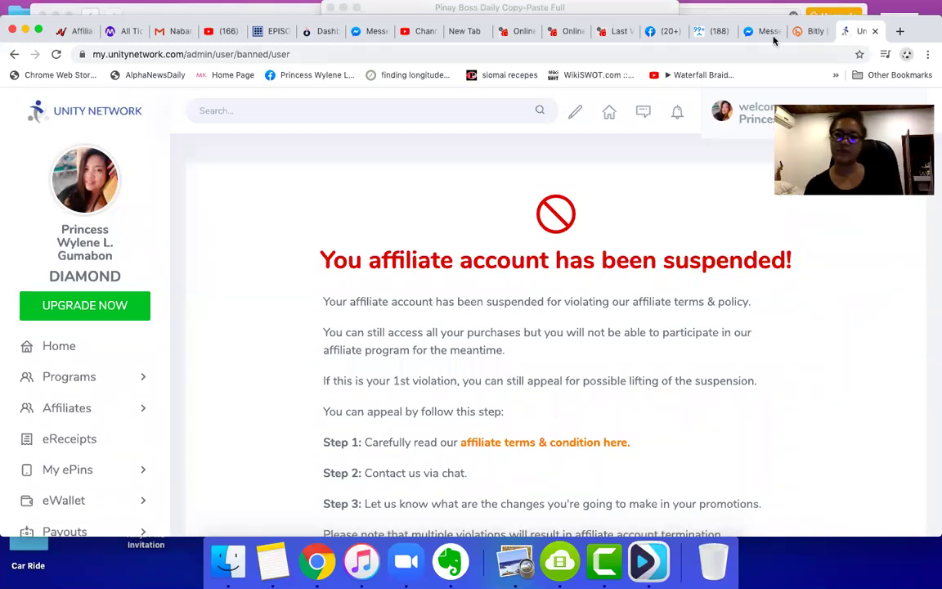
{"action": "left_click", "coordinate": [802, 34]}
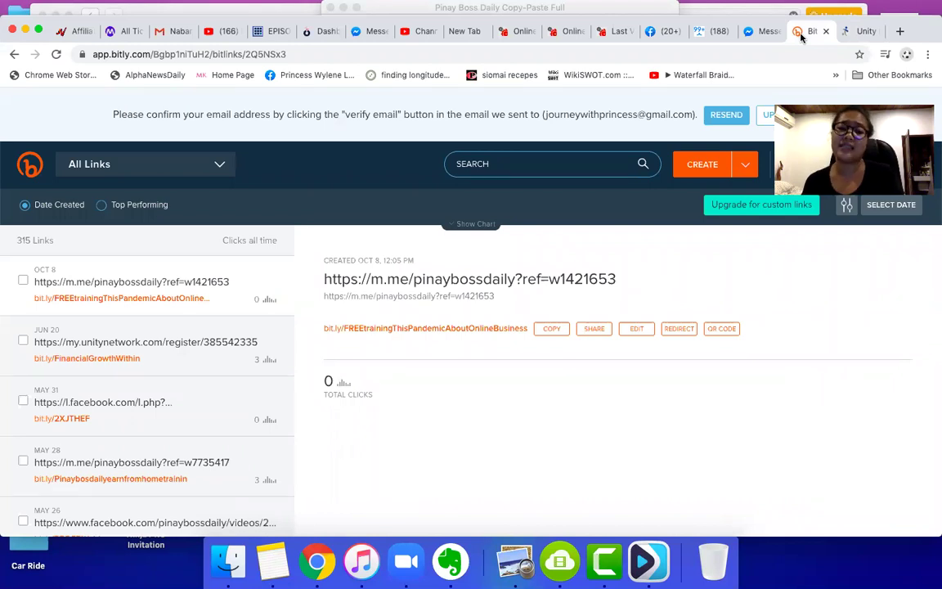
{"action": "left_click", "coordinate": [663, 31]}
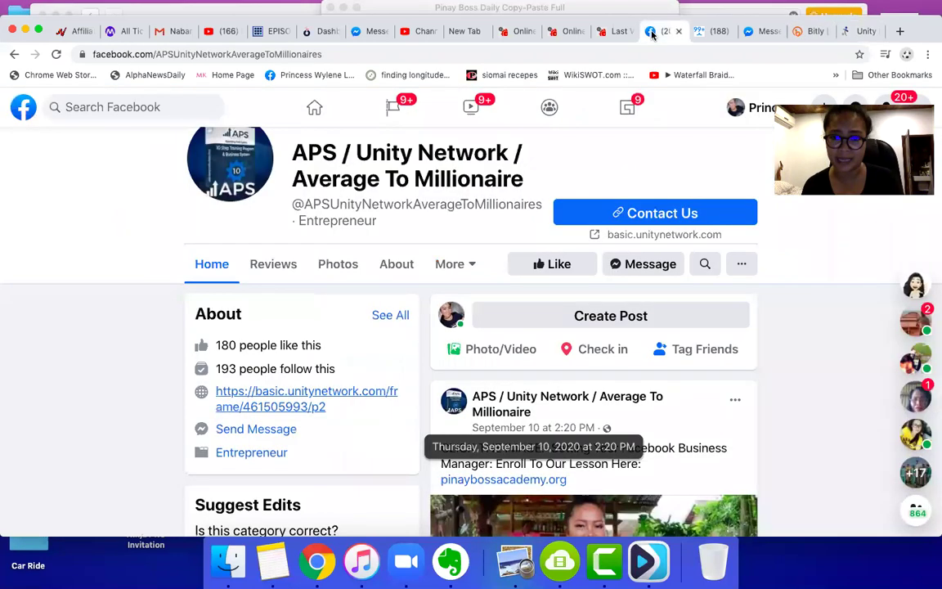
{"action": "scroll", "coordinate": [541, 335], "scroll_direction": "up", "scroll_amount": 3}
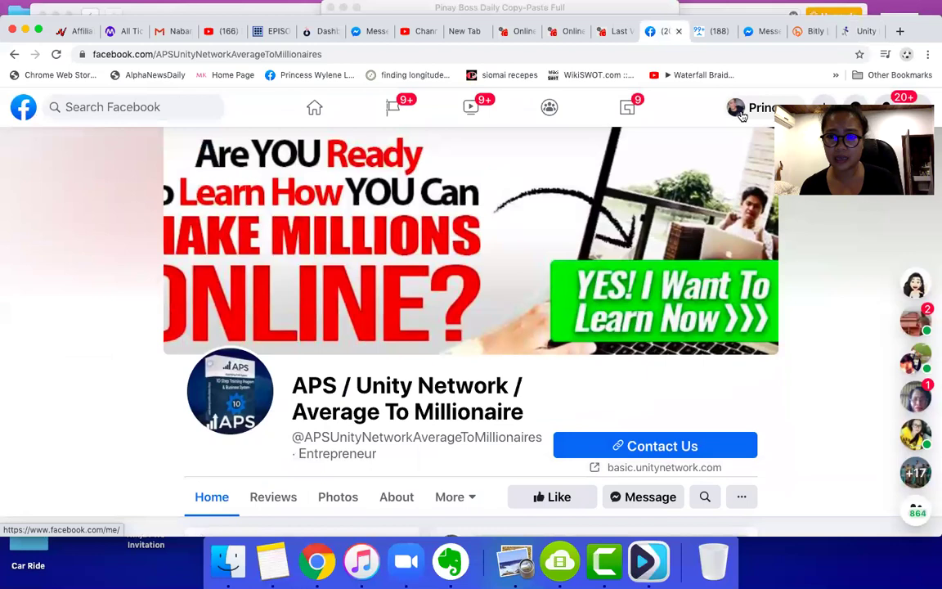
{"action": "left_click", "coordinate": [741, 111]}
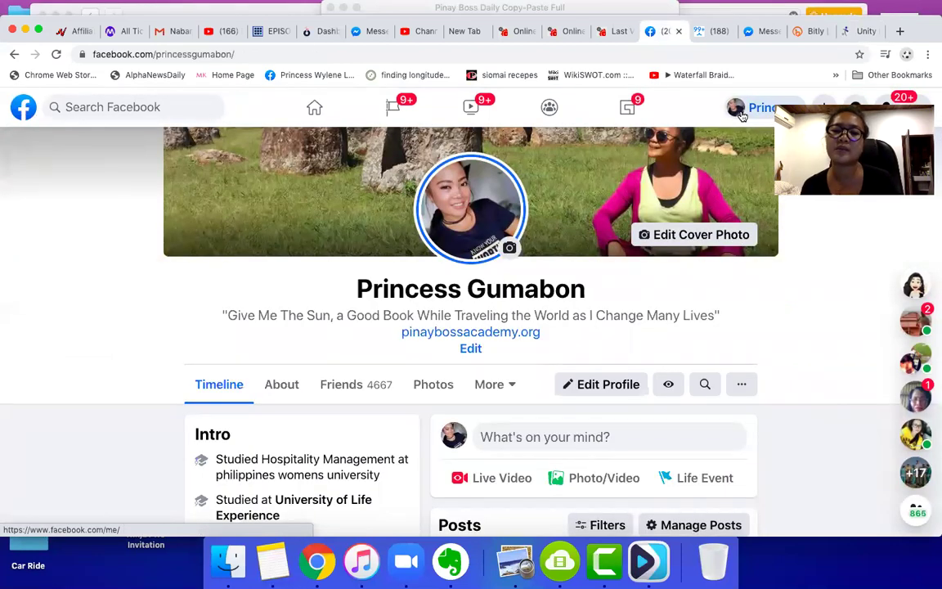
- Review the landing page, the ManyChat BYOB OPT IN setup and its Bitly link in turn, and return to the Facebook profile
{"action": "left_click", "coordinate": [519, 31]}
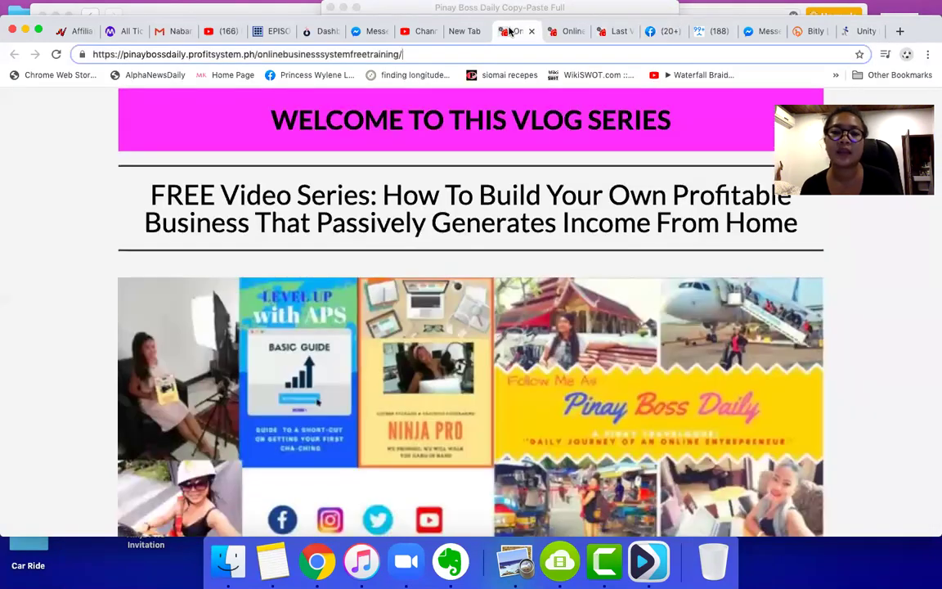
{"action": "left_click", "coordinate": [708, 33]}
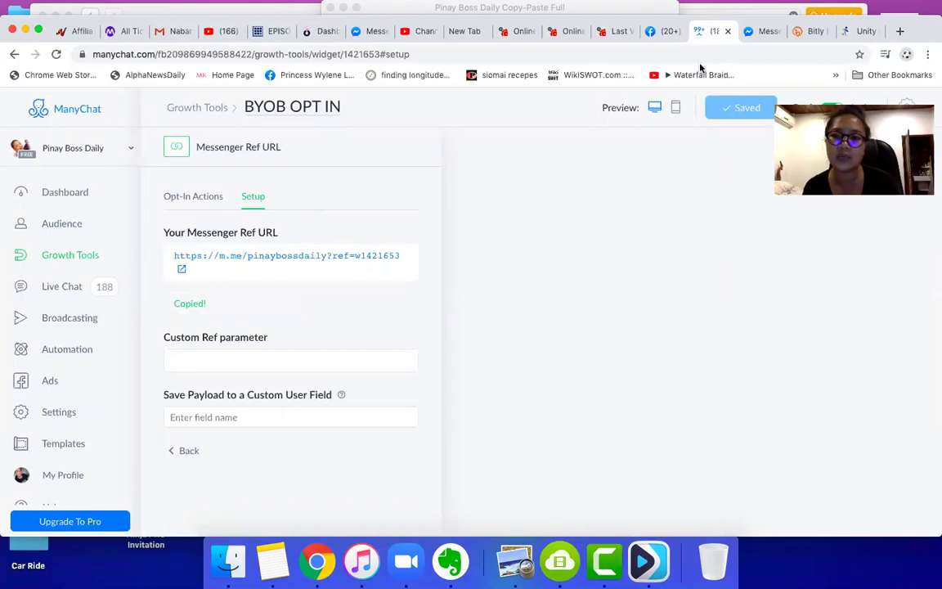
{"action": "left_click", "coordinate": [799, 33]}
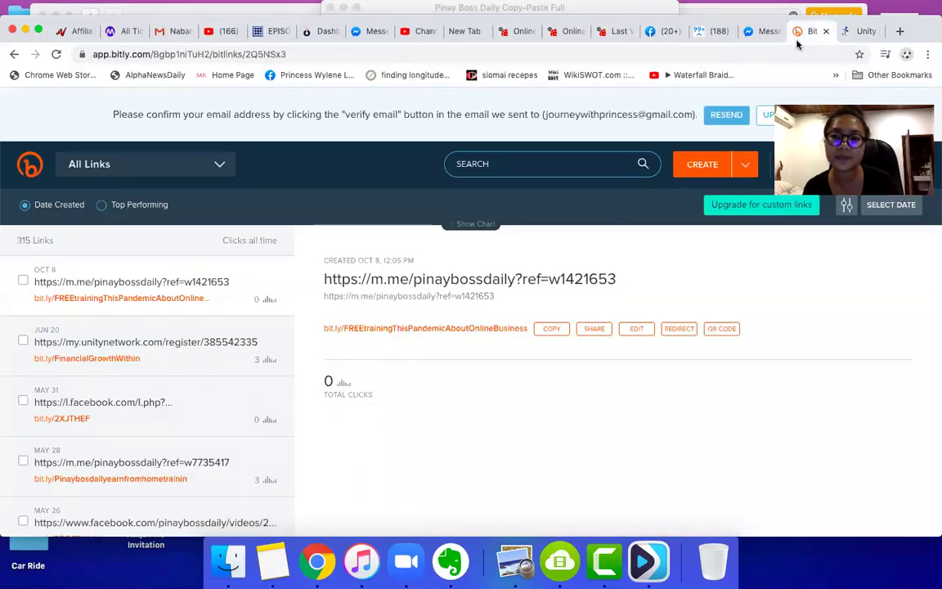
{"action": "left_click", "coordinate": [656, 34]}
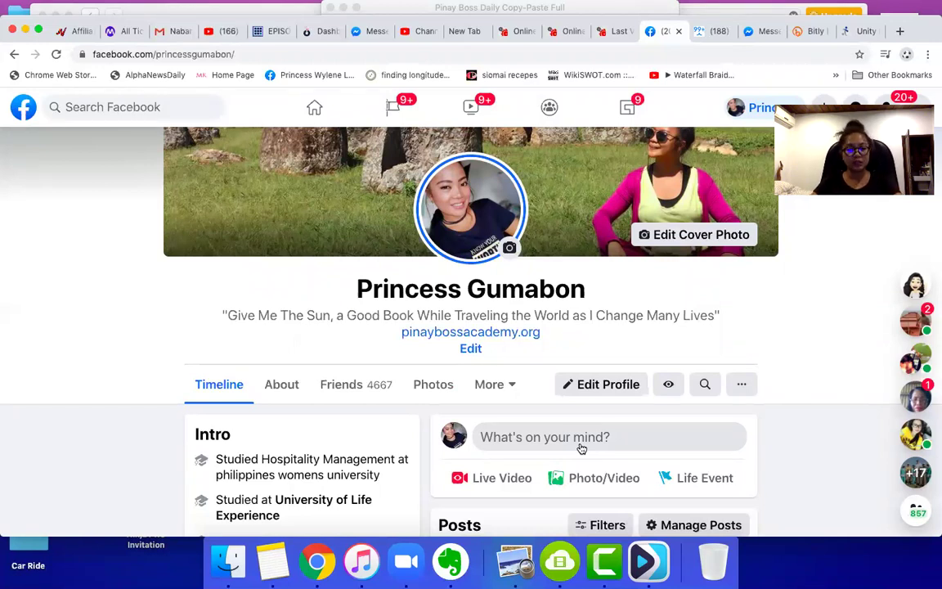
- Look through the Facebook profile's cover, friends count, intro details, life events and recent travel posts
{"action": "scroll", "coordinate": [581, 449], "scroll_direction": "down", "scroll_amount": 2}
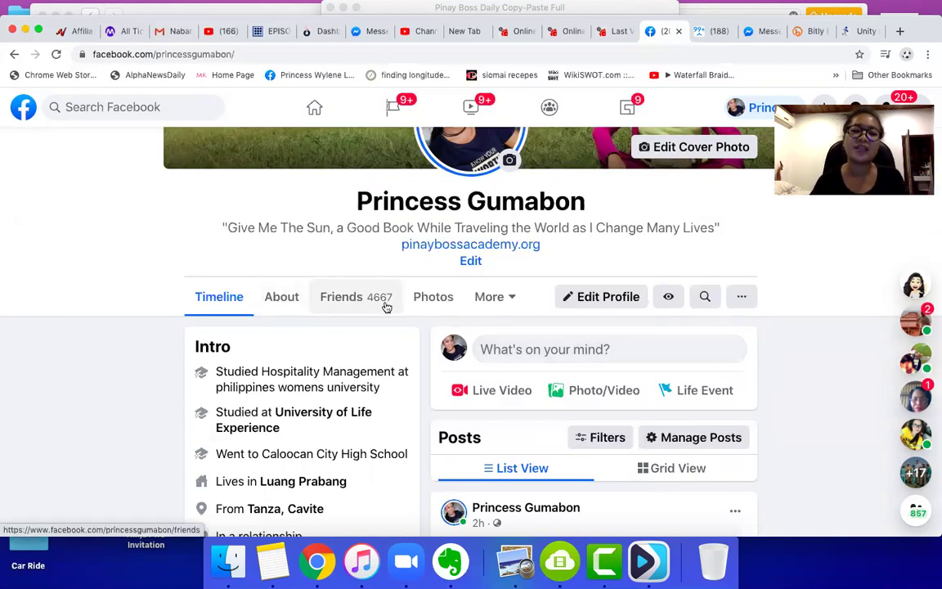
{"action": "scroll", "coordinate": [501, 280], "scroll_direction": "up", "scroll_amount": 4}
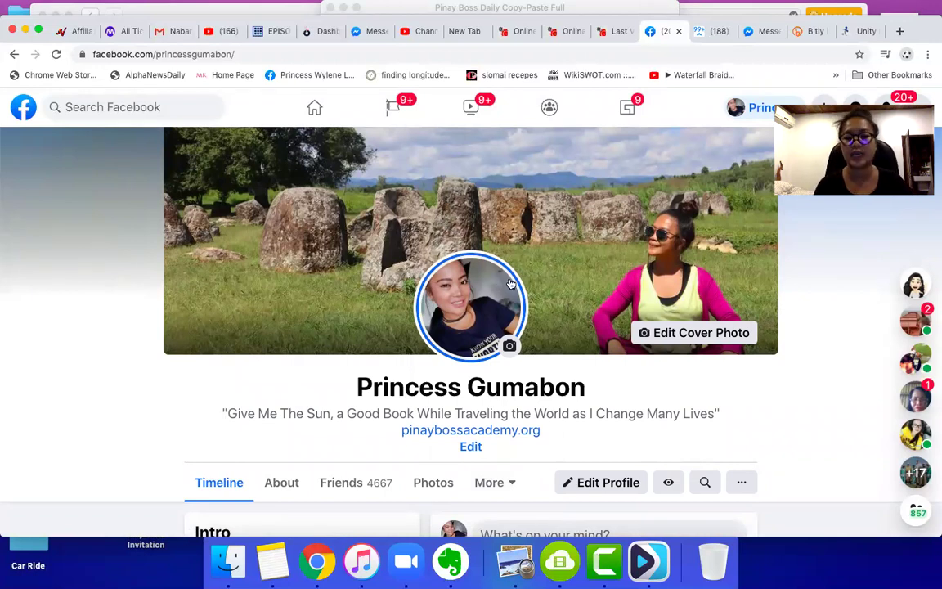
{"action": "scroll", "coordinate": [712, 388], "scroll_direction": "down", "scroll_amount": 1}
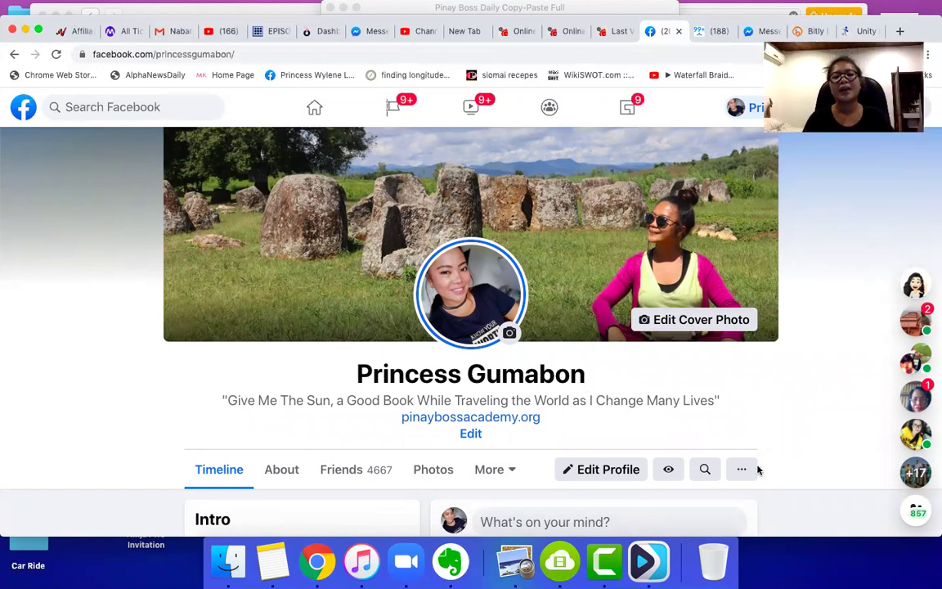
{"action": "scroll", "coordinate": [727, 398], "scroll_direction": "down", "scroll_amount": 3}
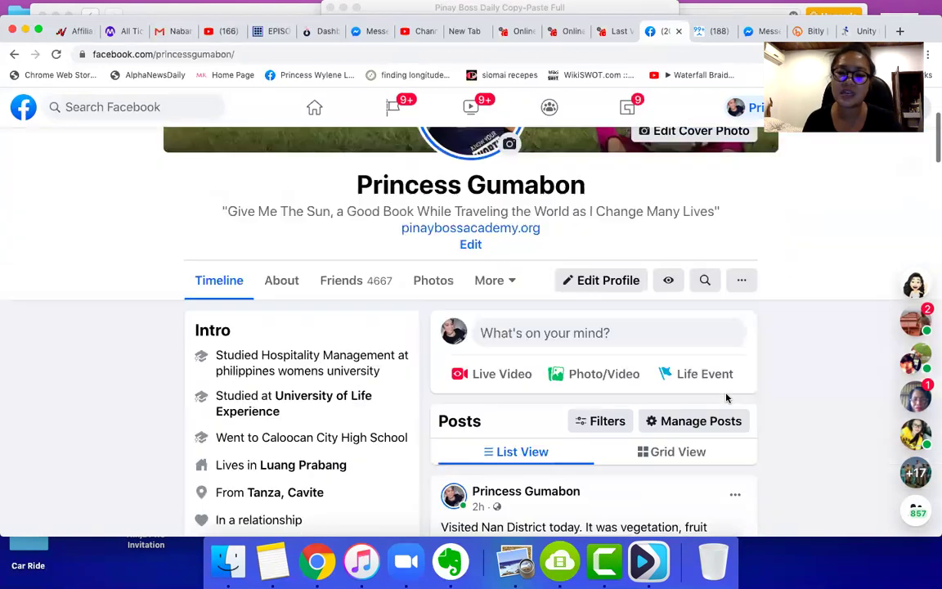
{"action": "scroll", "coordinate": [726, 398], "scroll_direction": "down", "scroll_amount": 2}
{"action": "scroll", "coordinate": [726, 398], "scroll_direction": "down", "scroll_amount": 2}
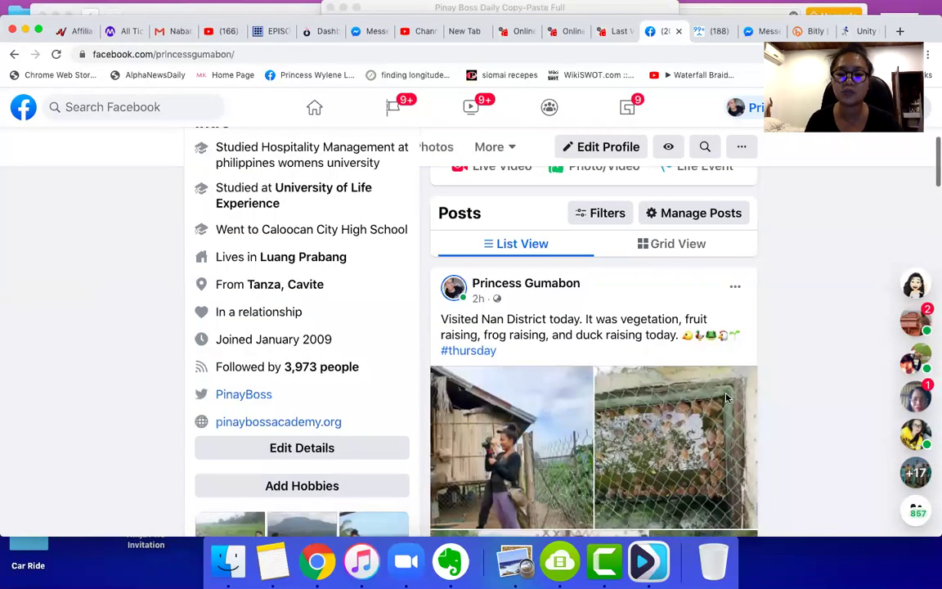
{"action": "scroll", "coordinate": [727, 398], "scroll_direction": "down", "scroll_amount": 6}
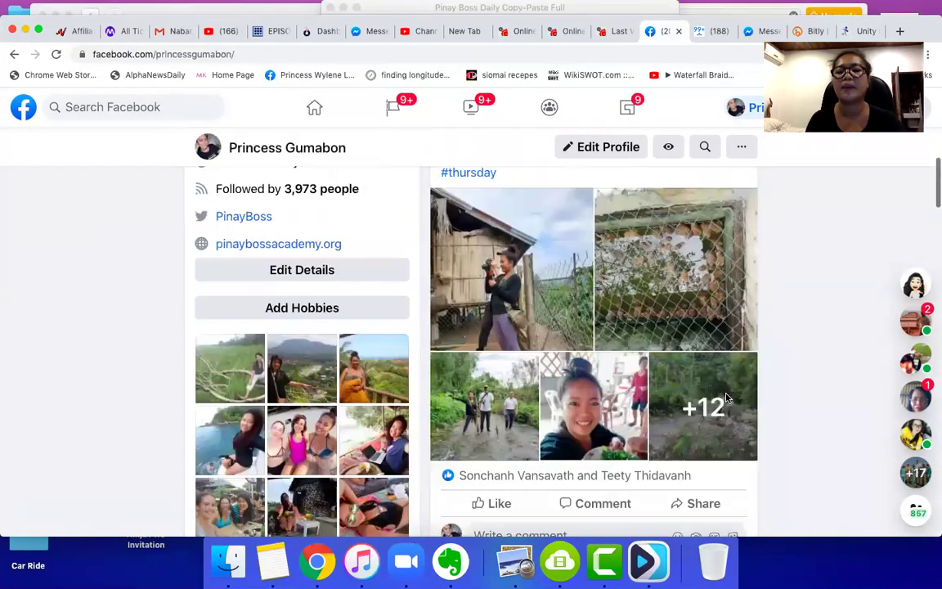
{"action": "scroll", "coordinate": [726, 397], "scroll_direction": "up", "scroll_amount": 5}
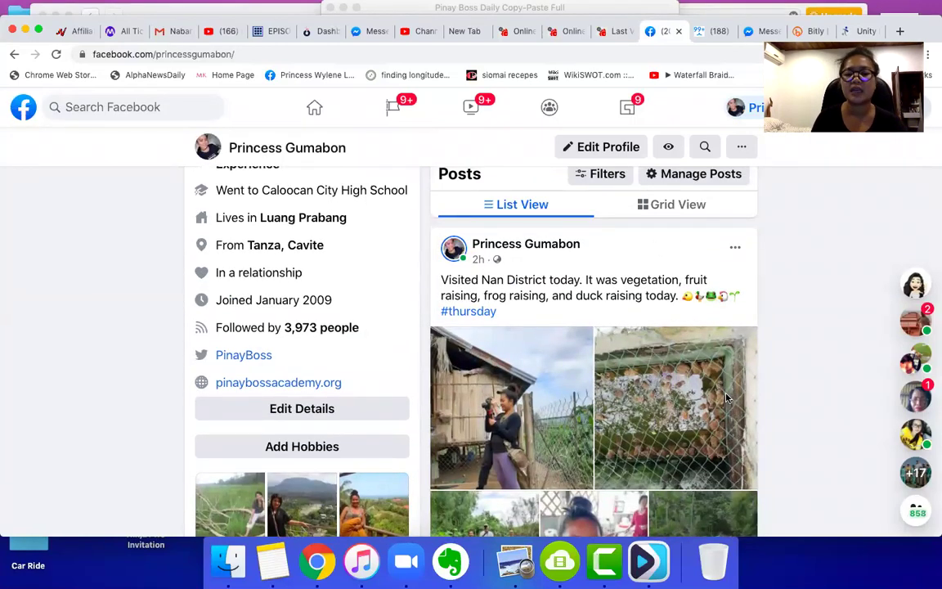
{"action": "scroll", "coordinate": [727, 398], "scroll_direction": "down", "scroll_amount": 5}
{"action": "scroll", "coordinate": [727, 398], "scroll_direction": "down", "scroll_amount": 5}
{"action": "scroll", "coordinate": [727, 397], "scroll_direction": "down", "scroll_amount": 6}
{"action": "scroll", "coordinate": [727, 397], "scroll_direction": "down", "scroll_amount": 5}
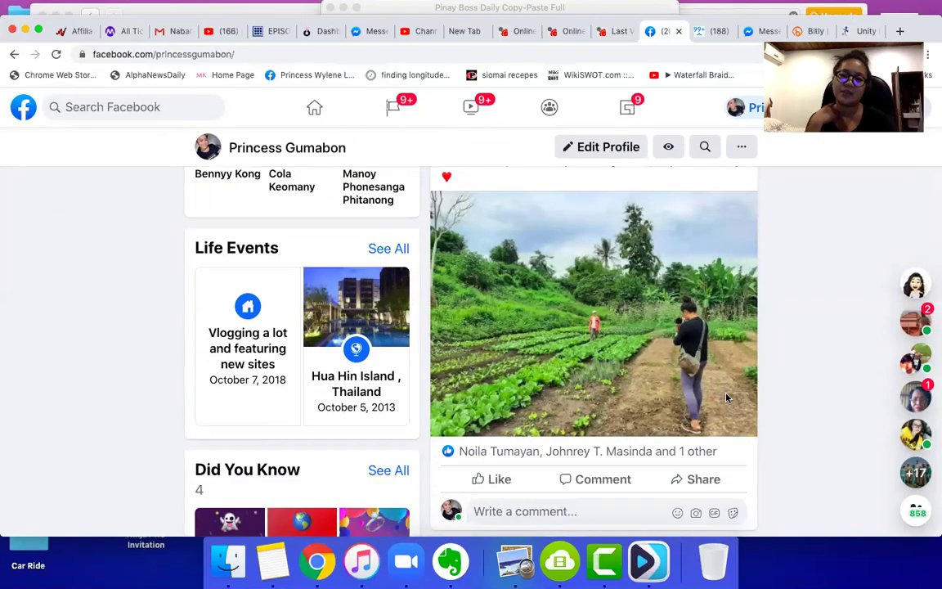
- Review a customer's Messenger conversation with its payment page link and GCash receipt, and return to the Pinay Boss Daily chat
{"action": "left_click", "coordinate": [756, 33]}
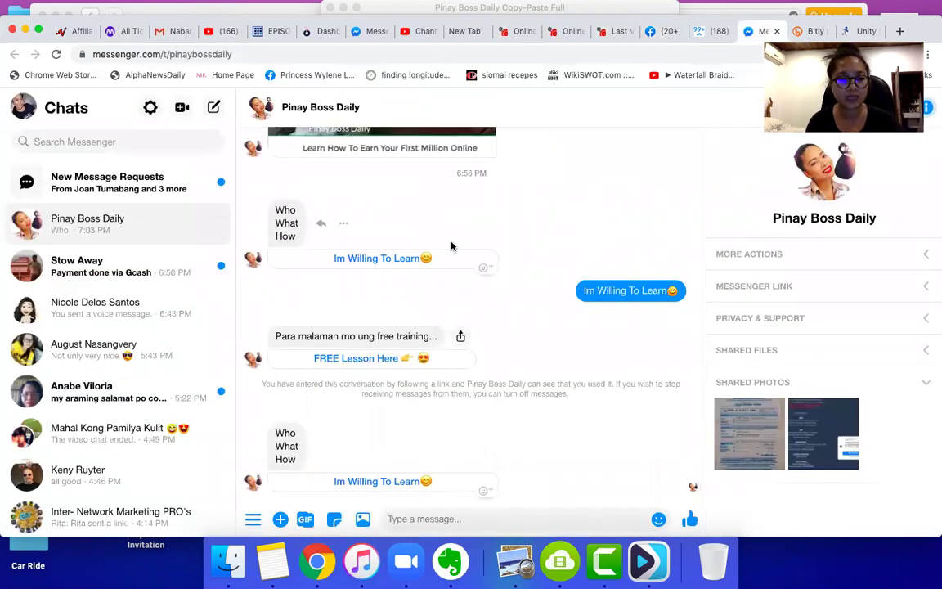
{"action": "left_click", "coordinate": [99, 267]}
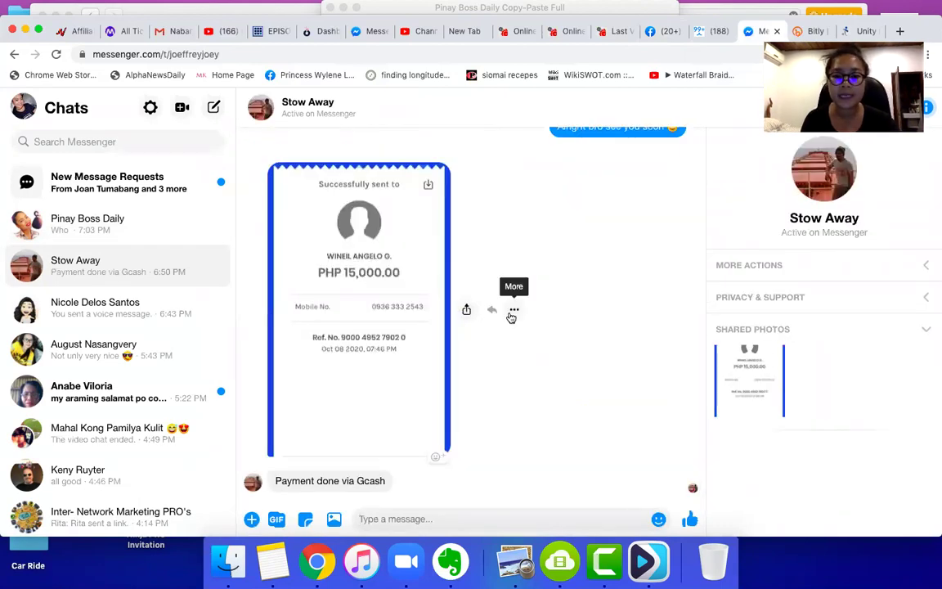
{"action": "scroll", "coordinate": [567, 237], "scroll_direction": "up", "scroll_amount": 5}
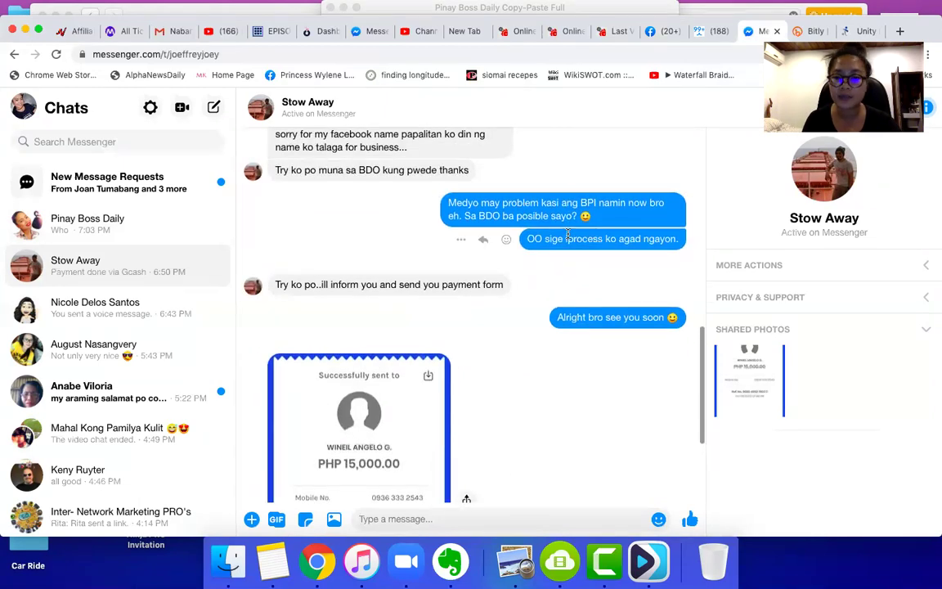
{"action": "scroll", "coordinate": [568, 237], "scroll_direction": "down", "scroll_amount": 5}
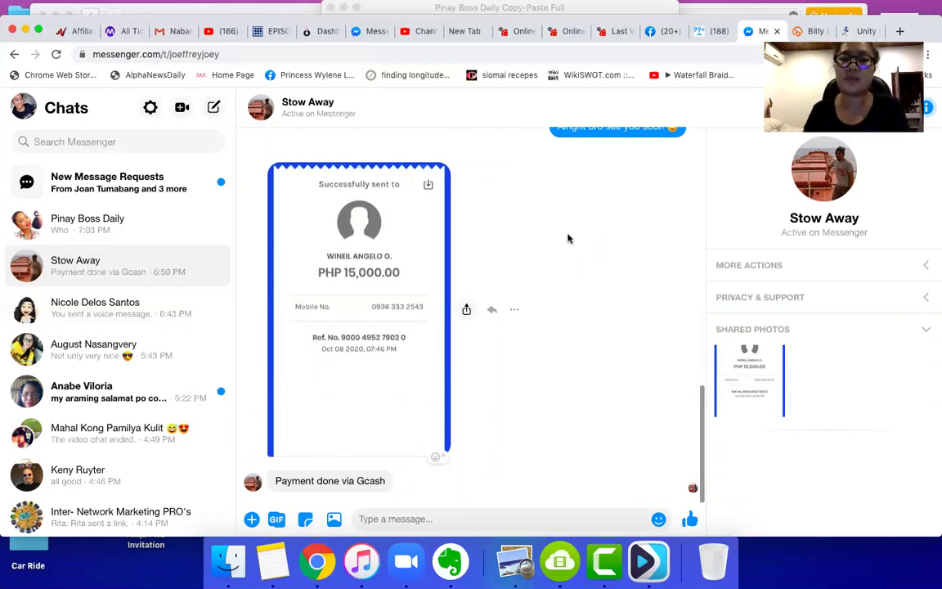
{"action": "scroll", "coordinate": [568, 239], "scroll_direction": "up", "scroll_amount": 1}
{"action": "scroll", "coordinate": [568, 238], "scroll_direction": "up", "scroll_amount": 10}
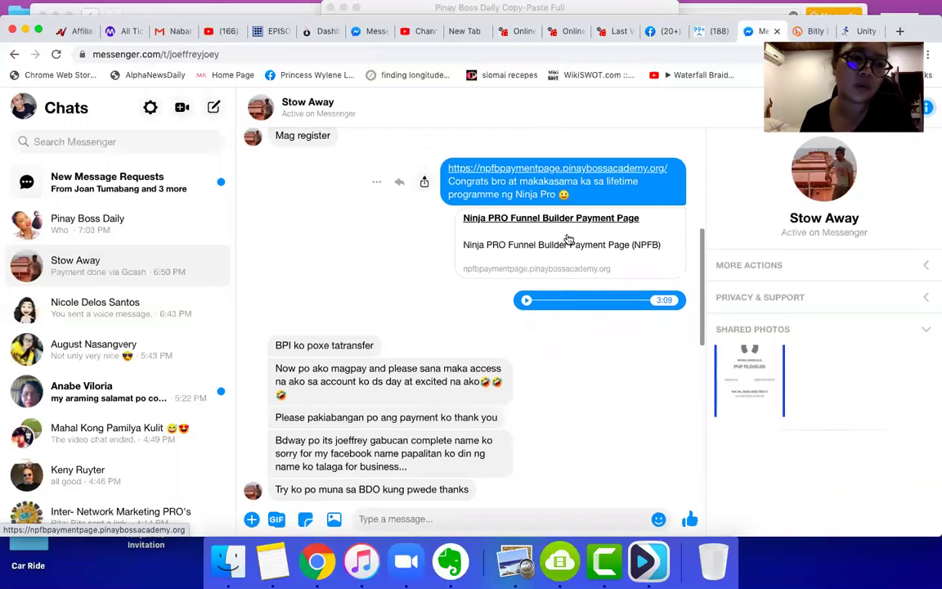
{"action": "scroll", "coordinate": [569, 239], "scroll_direction": "down", "scroll_amount": 10}
{"action": "scroll", "coordinate": [569, 239], "scroll_direction": "down", "scroll_amount": 1}
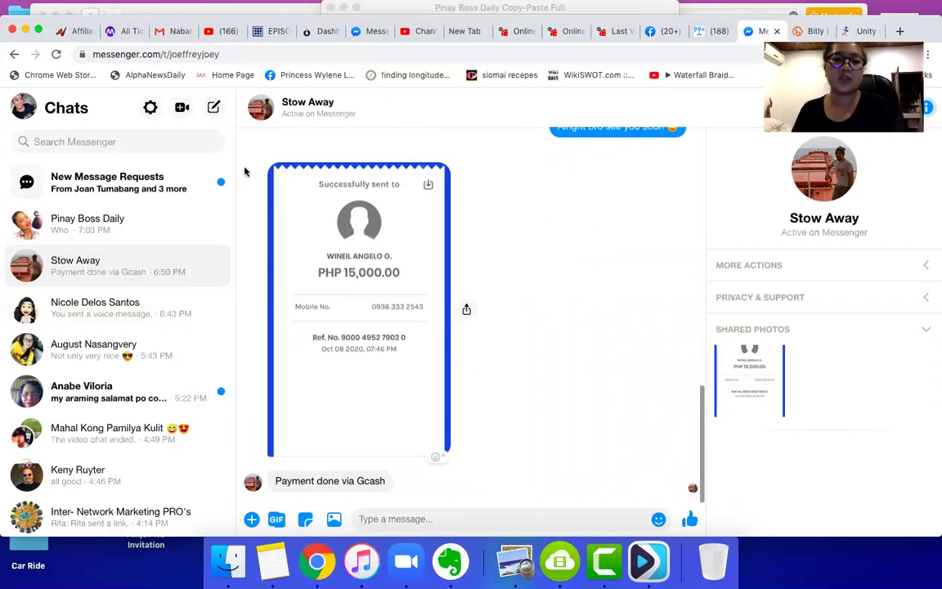
{"action": "left_click", "coordinate": [148, 230]}
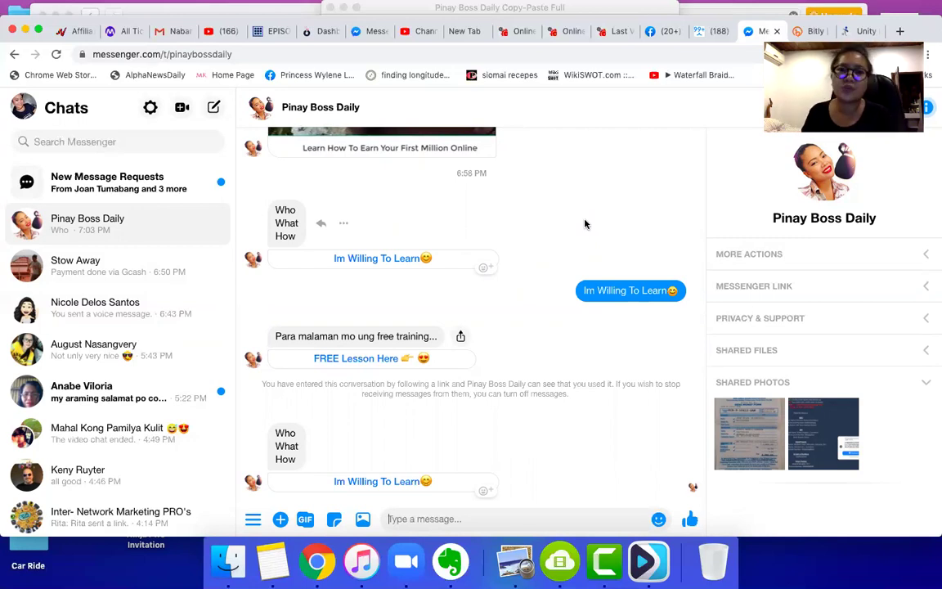
- Revisit the free video series landing pages and the last video presentation page with its enrolment countdown
{"action": "left_click", "coordinate": [513, 34]}
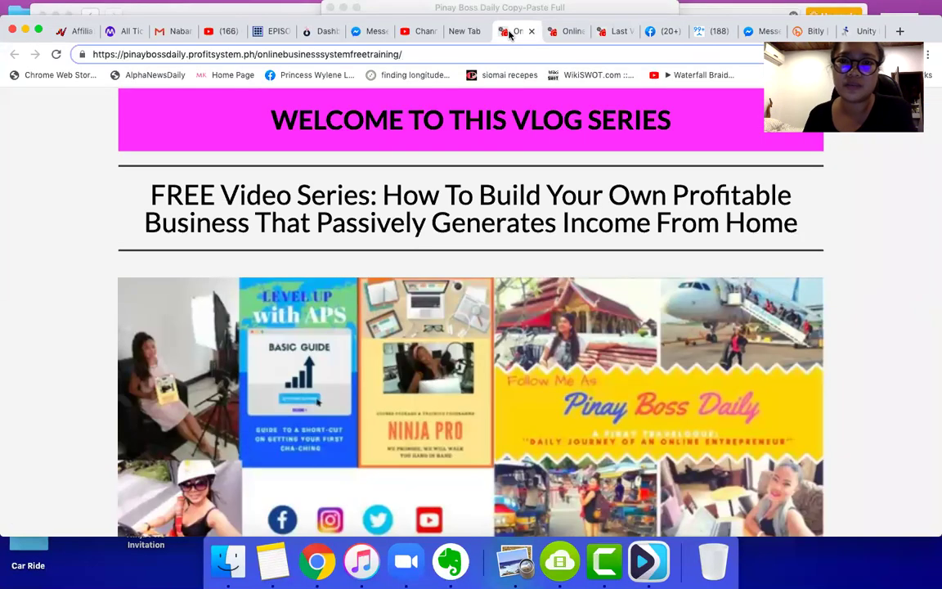
{"action": "left_click", "coordinate": [573, 31]}
{"action": "left_click", "coordinate": [615, 31]}
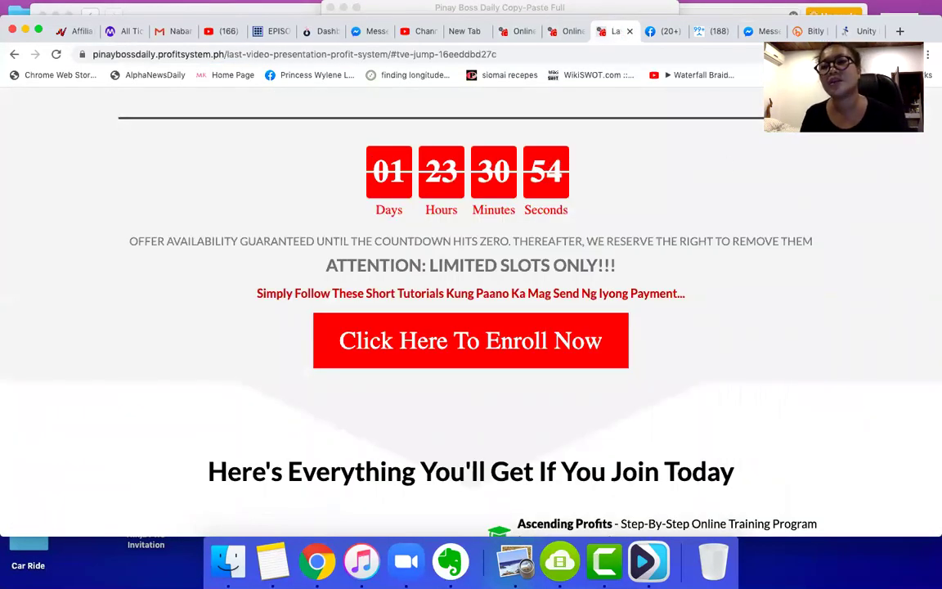
- Open pinaybossacademy.org in a new browser tab and look through its introduction and course offerings
{"action": "left_click", "coordinate": [899, 31]}
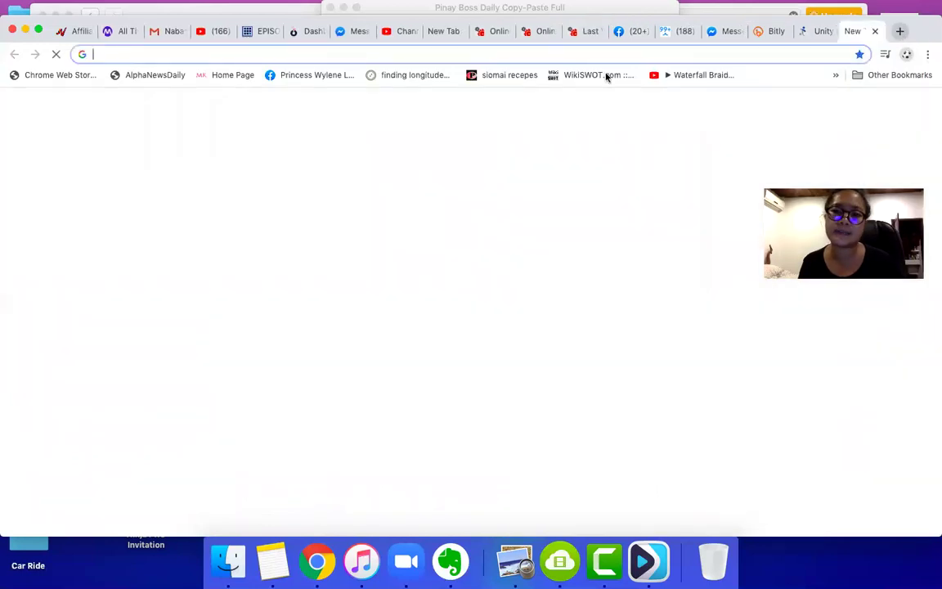
{"action": "left_click", "coordinate": [566, 54]}
{"action": "type", "text": "p"}
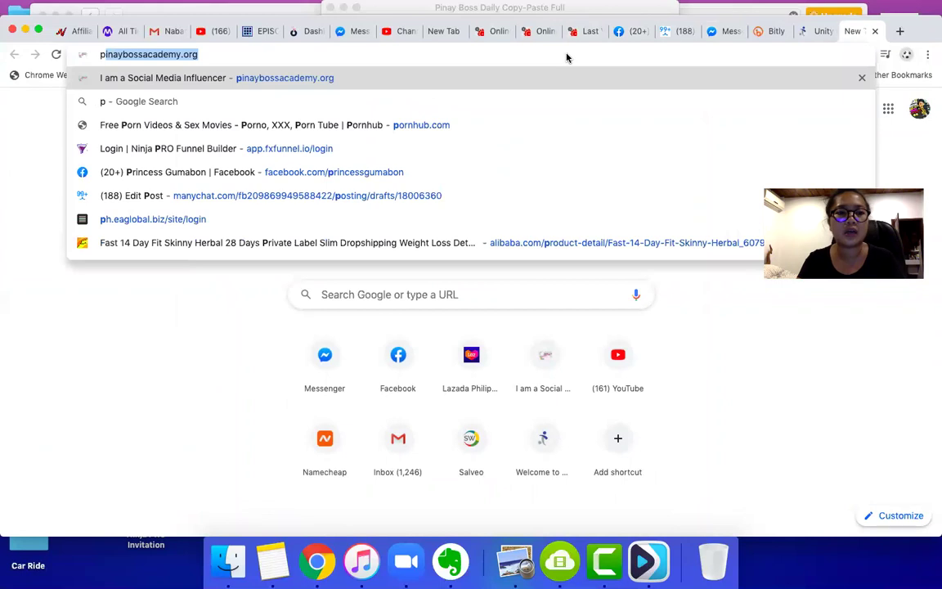
{"action": "key", "text": "Return"}
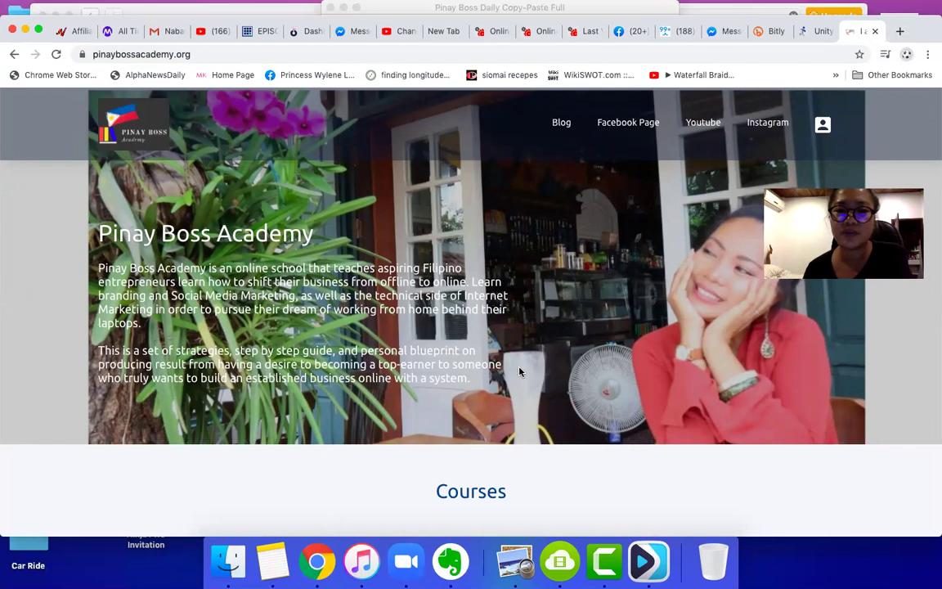
{"action": "scroll", "coordinate": [487, 343], "scroll_direction": "down", "scroll_amount": 5}
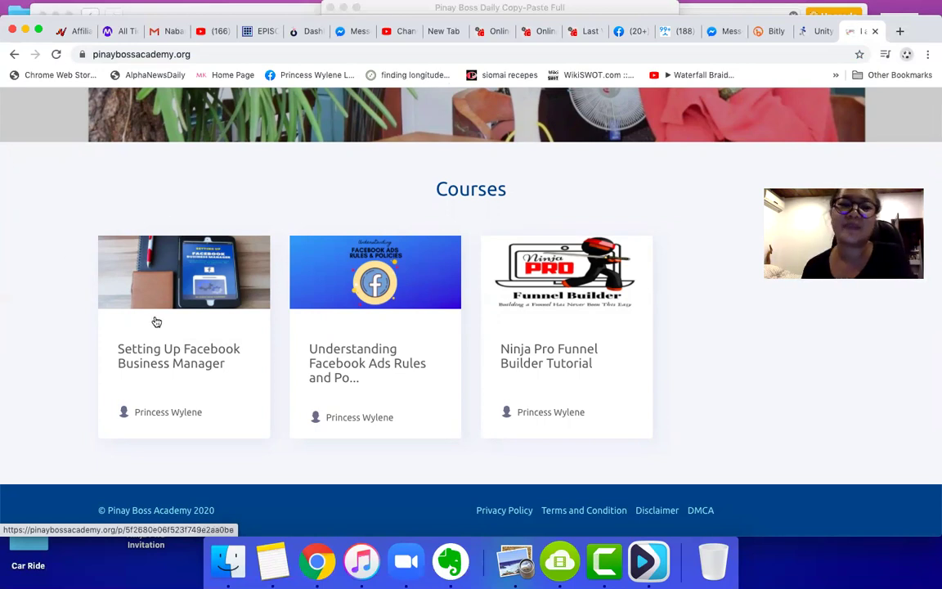
{"action": "scroll", "coordinate": [356, 349], "scroll_direction": "up", "scroll_amount": 3}
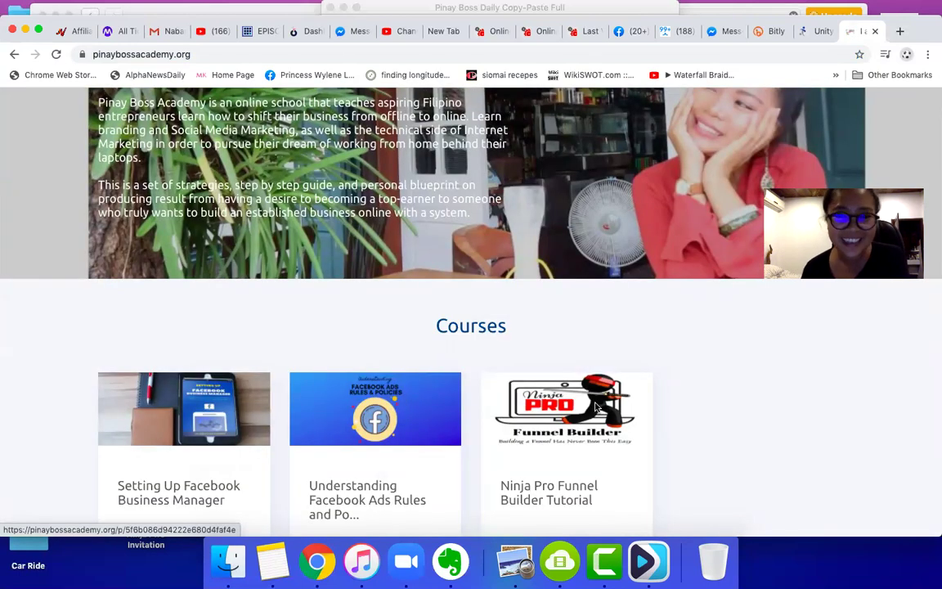
{"action": "scroll", "coordinate": [596, 406], "scroll_direction": "up", "scroll_amount": 4}
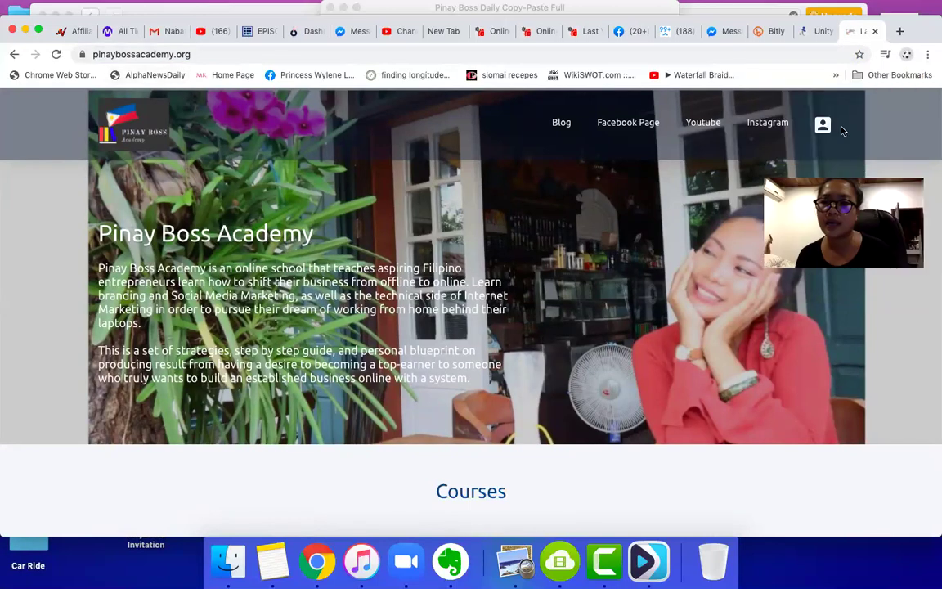
- Open the academy's Free SignUp page and examine the fields of its registration form
{"action": "left_click", "coordinate": [823, 127]}
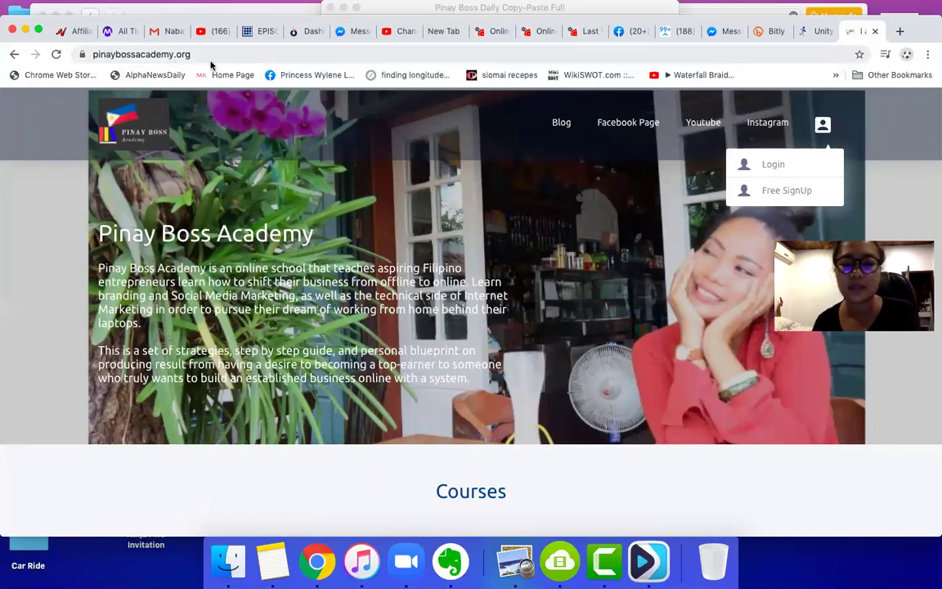
{"action": "left_click", "coordinate": [791, 192]}
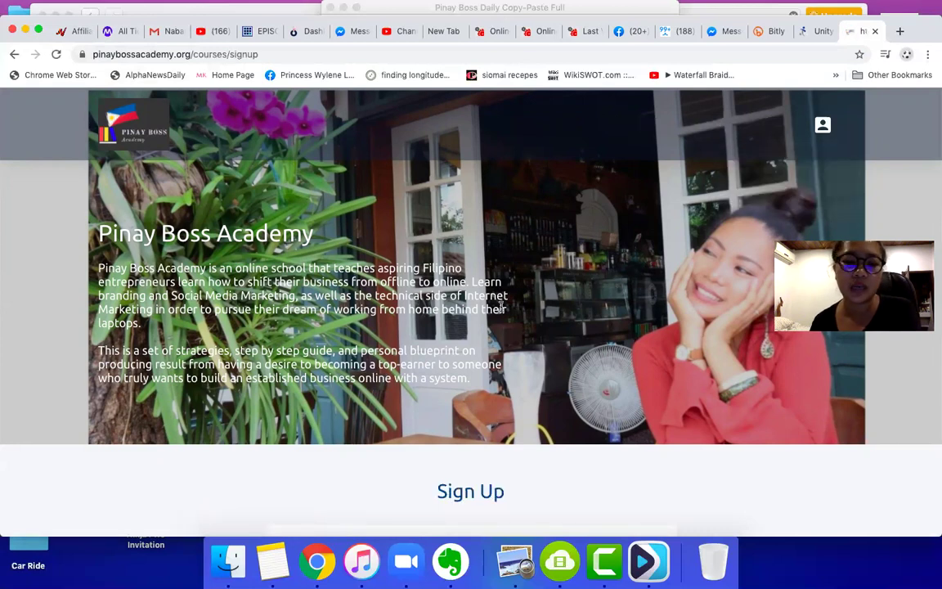
{"action": "scroll", "coordinate": [501, 306], "scroll_direction": "down", "scroll_amount": 5}
{"action": "scroll", "coordinate": [501, 302], "scroll_direction": "up", "scroll_amount": 3}
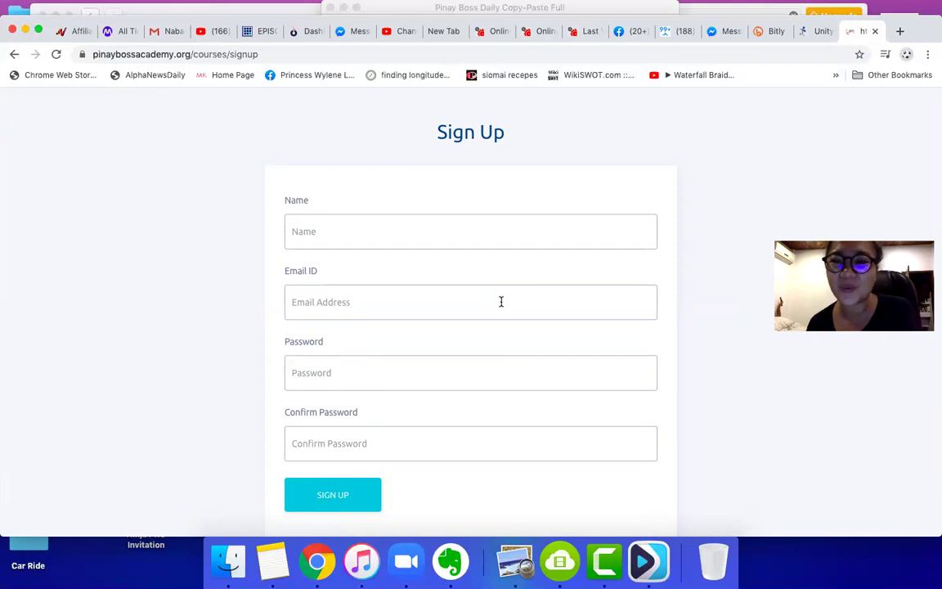
- Revisit the Pinay Boss Daily chat and the Unity Network notice, and look over the academy's sign-up page again
{"action": "left_click", "coordinate": [716, 32]}
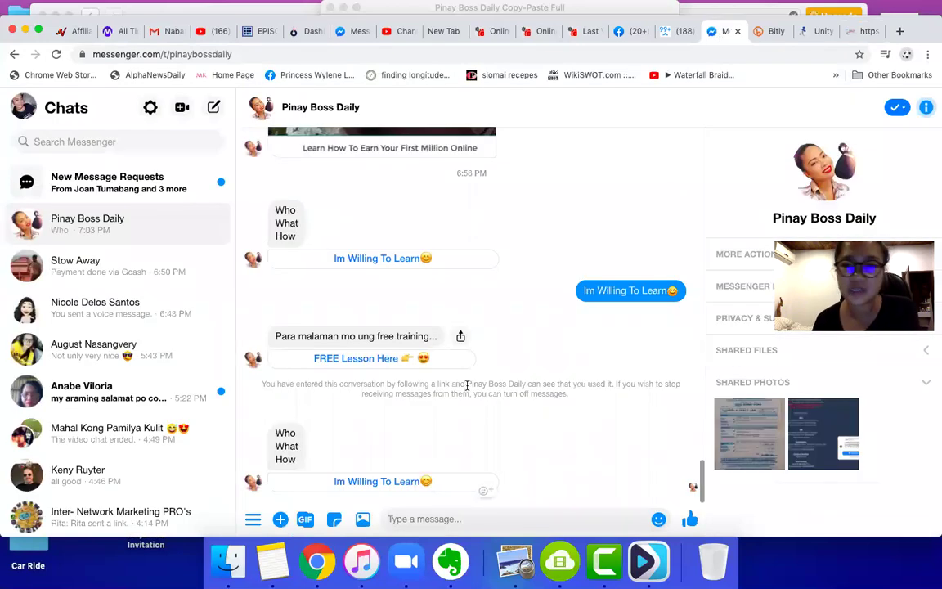
{"action": "left_click", "coordinate": [819, 32]}
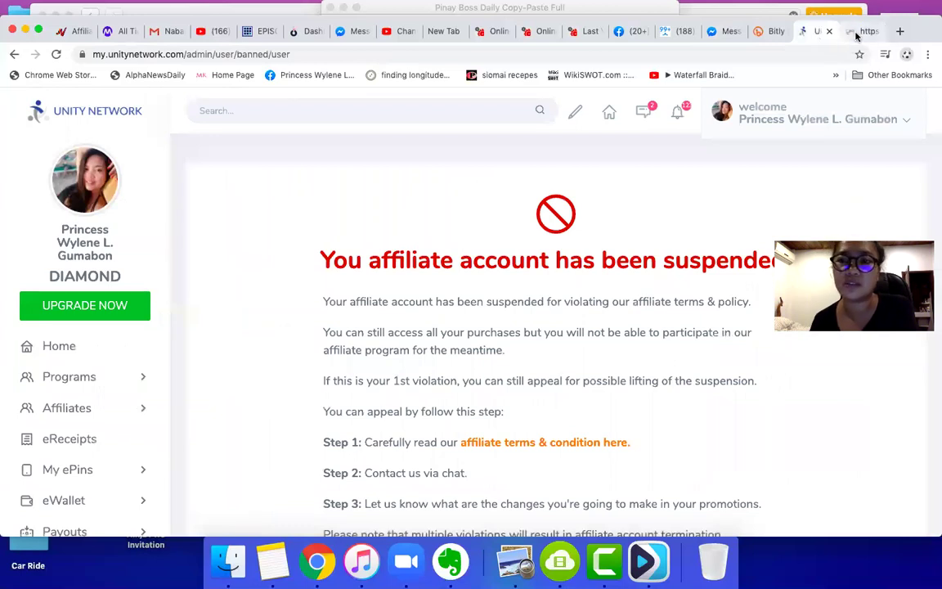
{"action": "left_click", "coordinate": [857, 33]}
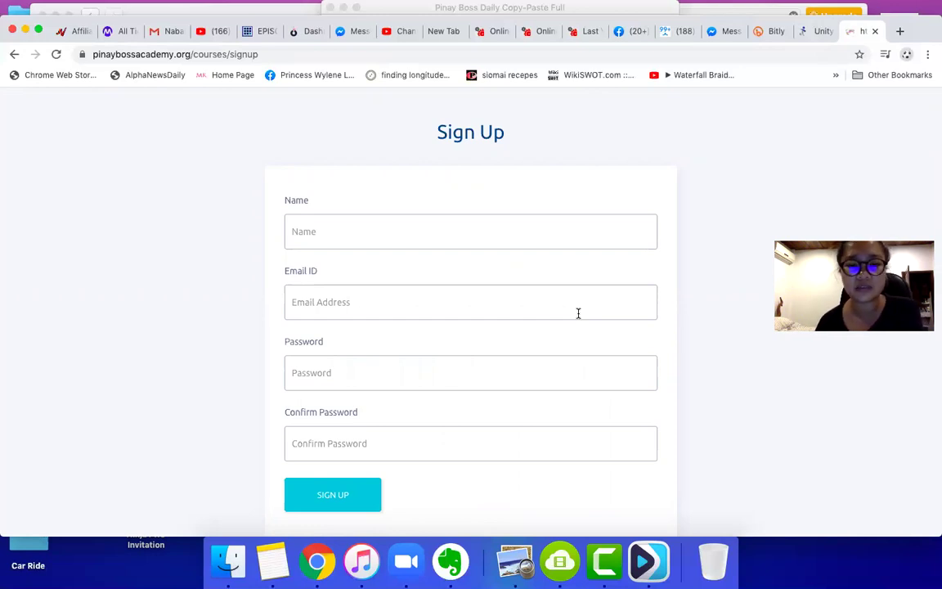
{"action": "scroll", "coordinate": [673, 169], "scroll_direction": "up", "scroll_amount": 5}
{"action": "scroll", "coordinate": [673, 168], "scroll_direction": "down", "scroll_amount": 6}
{"action": "scroll", "coordinate": [673, 168], "scroll_direction": "up", "scroll_amount": 3}
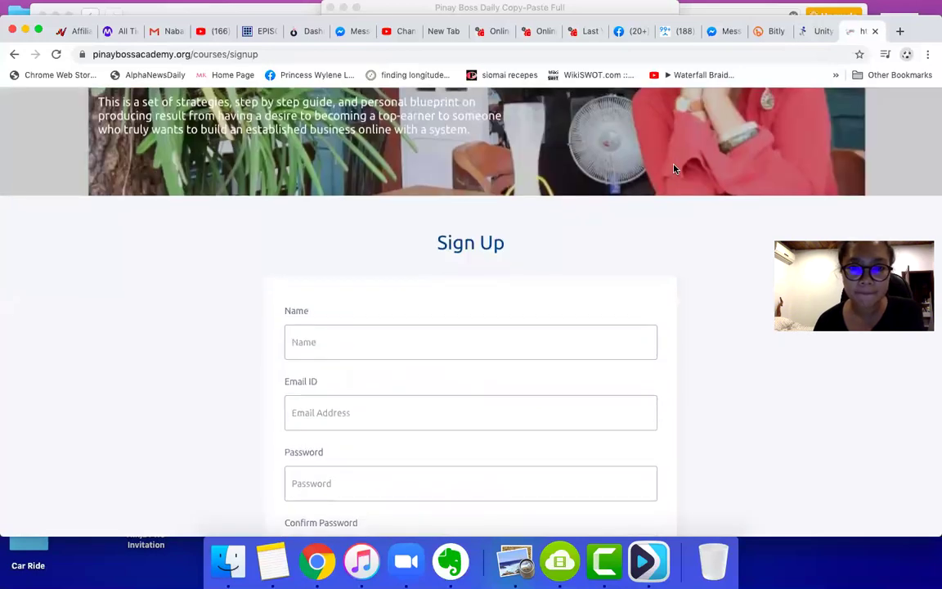
{"action": "scroll", "coordinate": [673, 168], "scroll_direction": "down", "scroll_amount": 1}
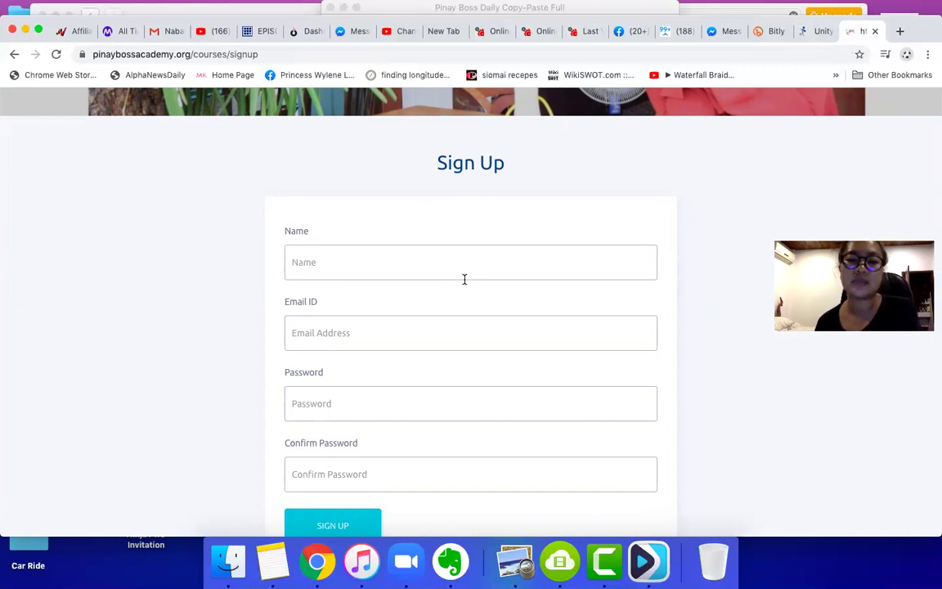
{"action": "scroll", "coordinate": [464, 279], "scroll_direction": "up", "scroll_amount": 5}
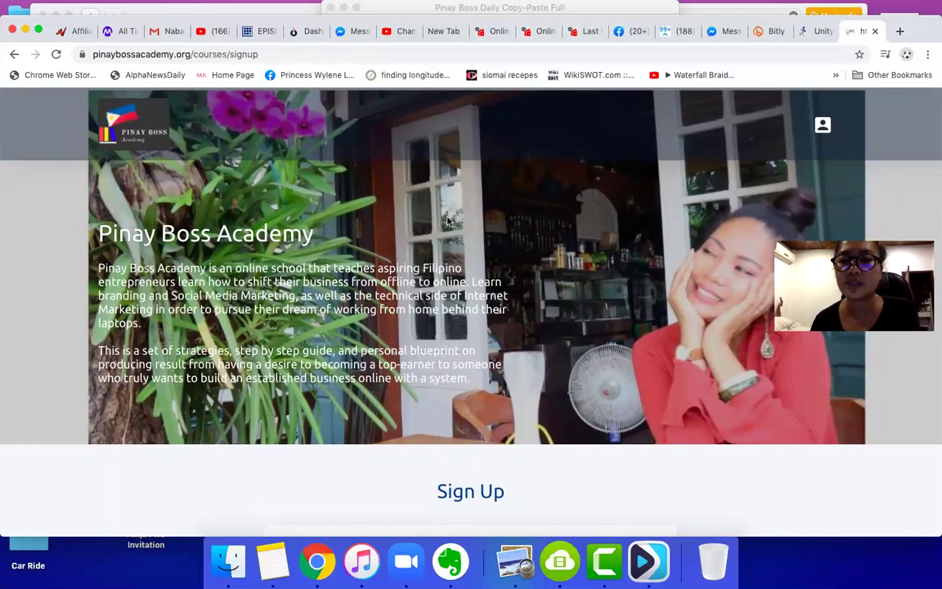
- Return to the ManyChat BYOB OPT IN setup and view the list of connected pages without switching page
{"action": "left_click", "coordinate": [664, 35]}
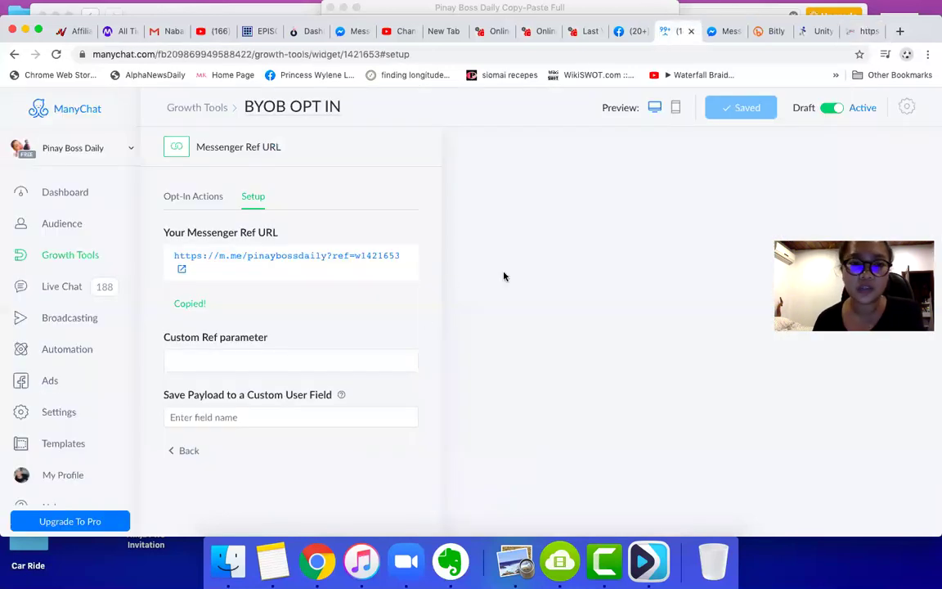
{"action": "left_click", "coordinate": [99, 150]}
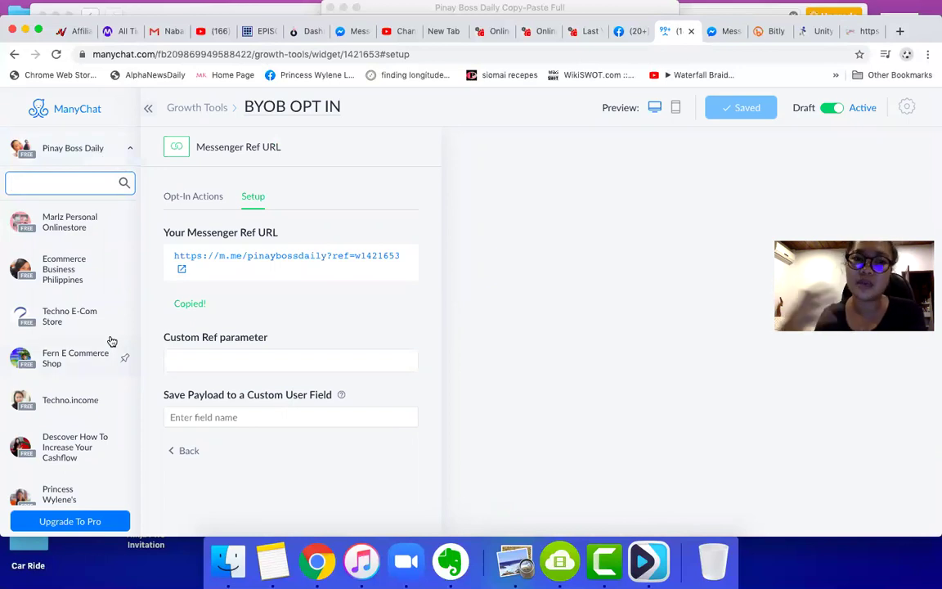
{"action": "left_click", "coordinate": [117, 151]}
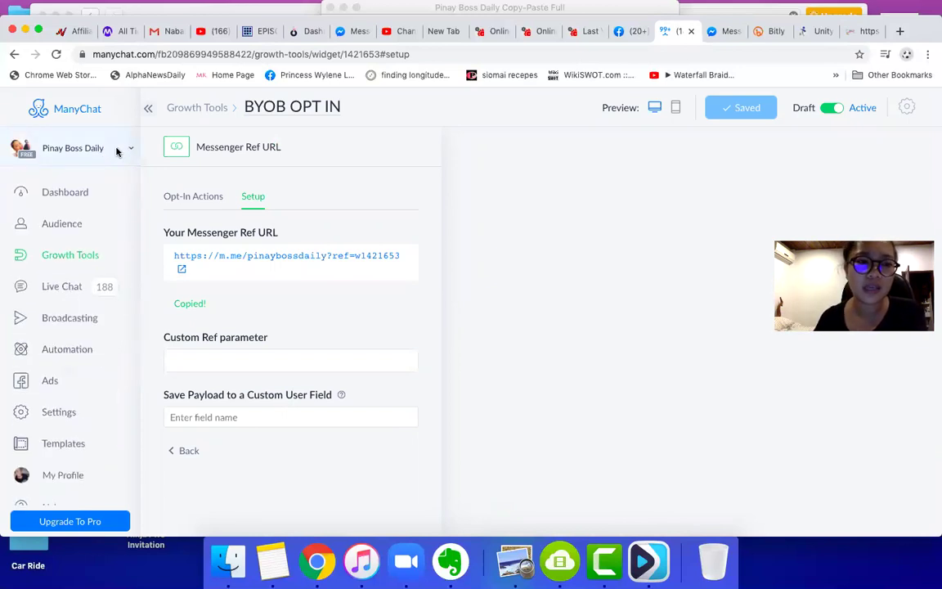
- Open Pinay Boss Daily's Broadcasts in ManyChat and look over the drafts and recent sending history
{"action": "left_click", "coordinate": [89, 326]}
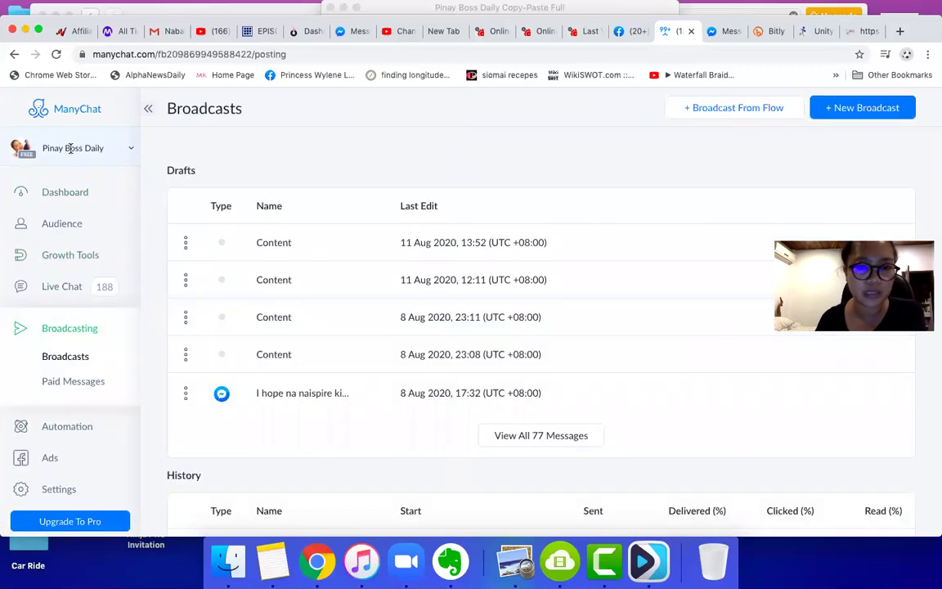
{"action": "scroll", "coordinate": [632, 511], "scroll_direction": "down", "scroll_amount": 2}
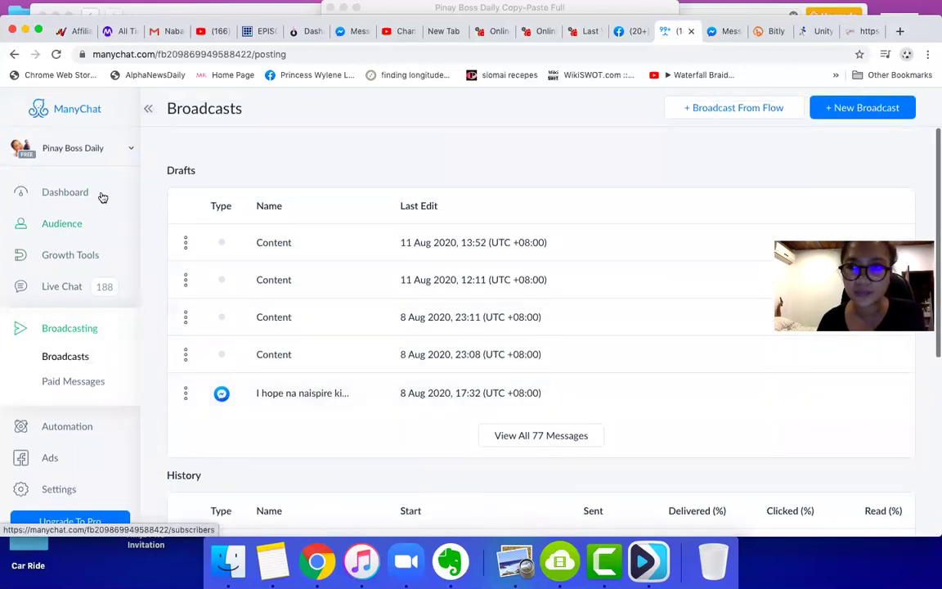
{"action": "scroll", "coordinate": [332, 423], "scroll_direction": "down", "scroll_amount": 5}
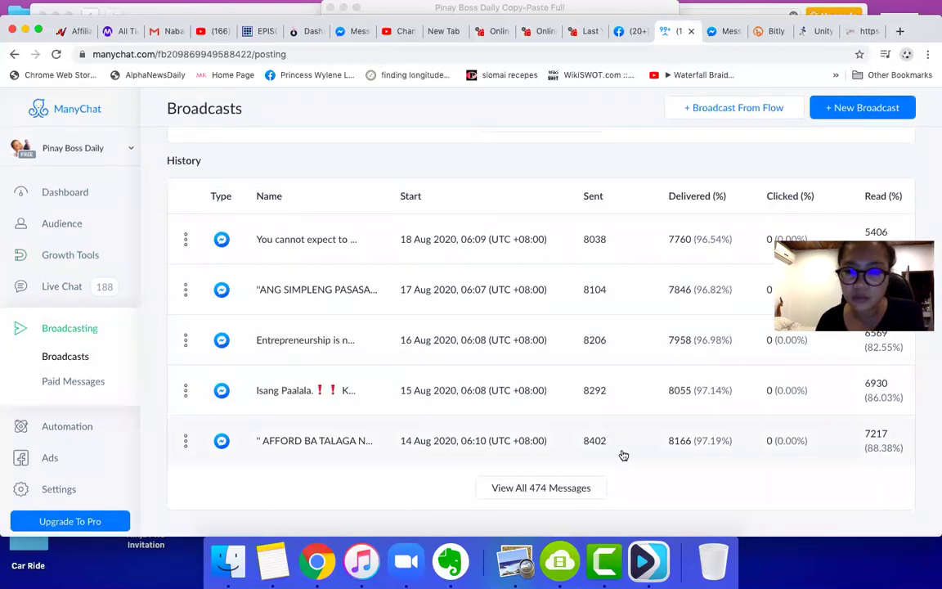
- Open the full broadcast history and load older entries twice to examine their sent, delivered, clicked and read figures
{"action": "left_click", "coordinate": [568, 495]}
{"action": "scroll", "coordinate": [645, 442], "scroll_direction": "down", "scroll_amount": 5}
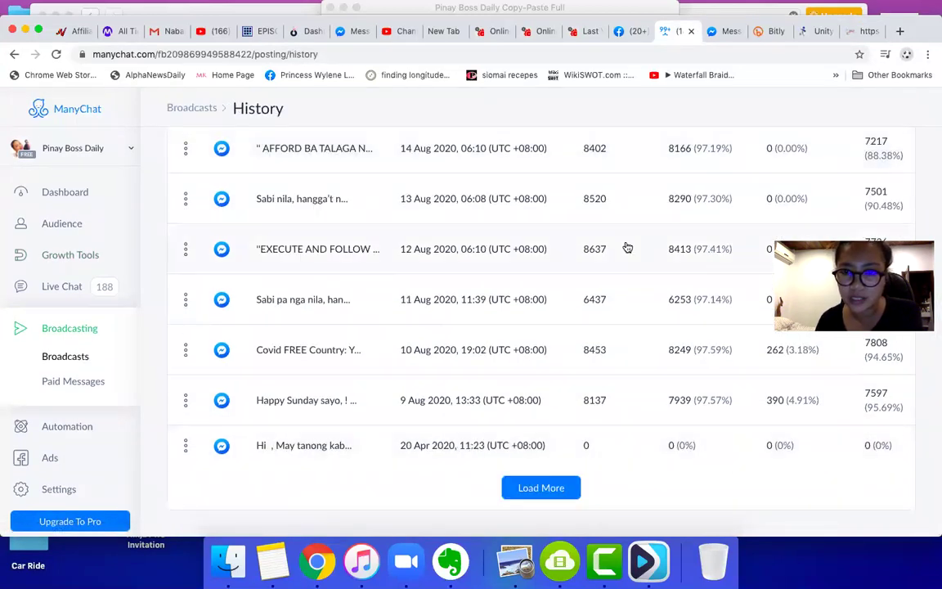
{"action": "scroll", "coordinate": [627, 248], "scroll_direction": "up", "scroll_amount": 4}
{"action": "scroll", "coordinate": [646, 368], "scroll_direction": "down", "scroll_amount": 5}
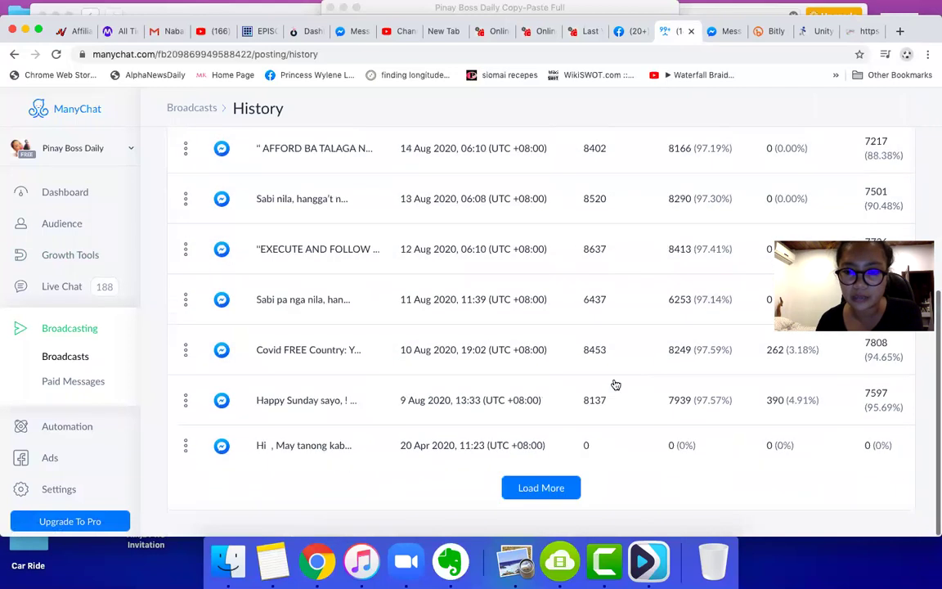
{"action": "left_click", "coordinate": [555, 490]}
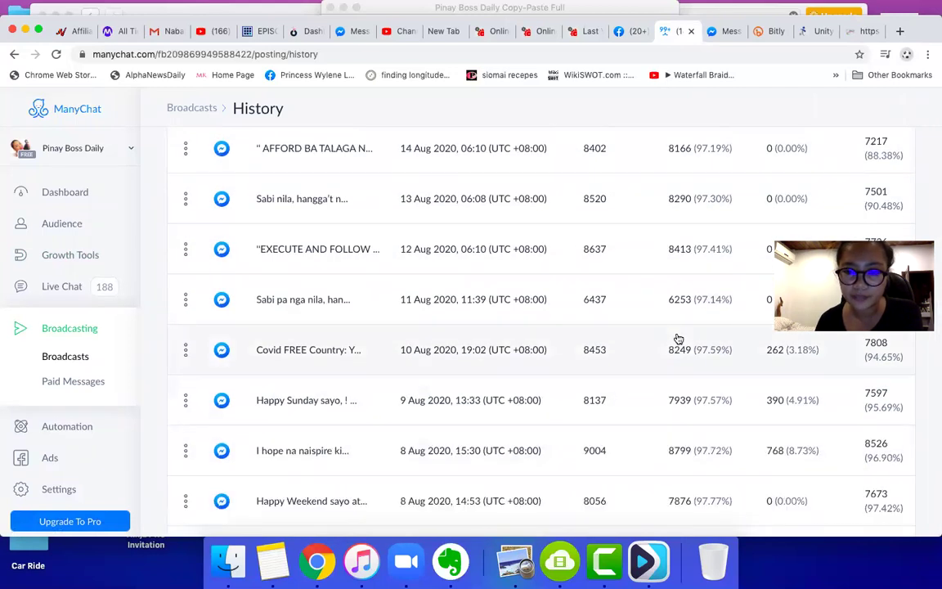
{"action": "scroll", "coordinate": [675, 337], "scroll_direction": "down", "scroll_amount": 10}
{"action": "left_click", "coordinate": [548, 491]}
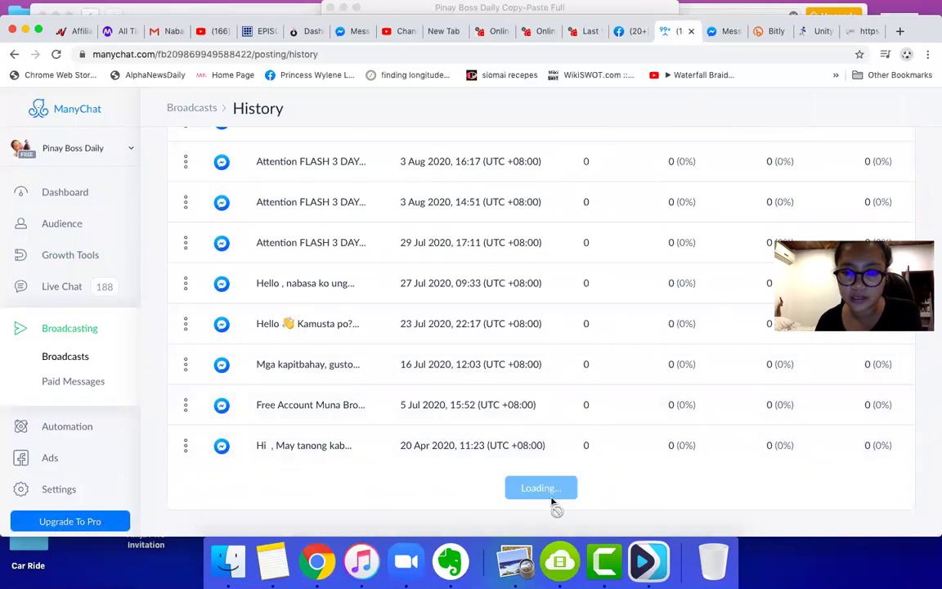
{"action": "scroll", "coordinate": [724, 415], "scroll_direction": "down", "scroll_amount": 10}
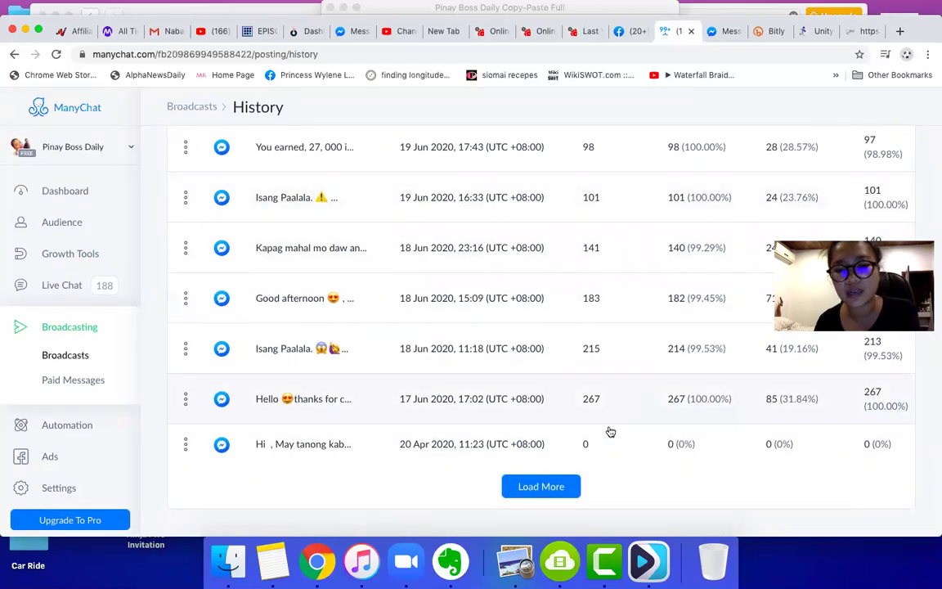
- Open Pinay Boss Daily's general settings in ManyChat, refresh its Facebook permissions, and return to the page connection options
{"action": "scroll", "coordinate": [616, 292], "scroll_direction": "up", "scroll_amount": 15}
{"action": "scroll", "coordinate": [610, 310], "scroll_direction": "up", "scroll_amount": 5}
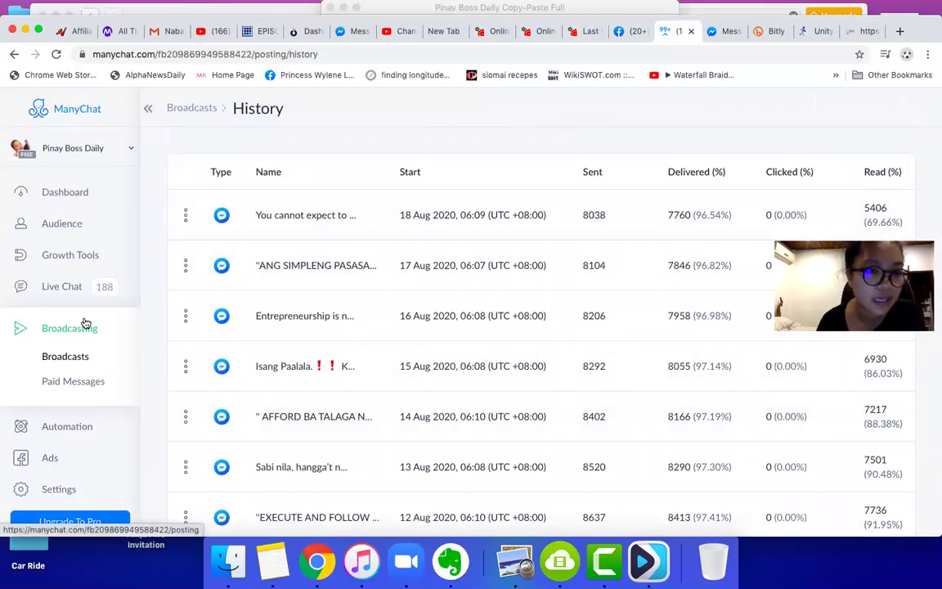
{"action": "left_click", "coordinate": [53, 489]}
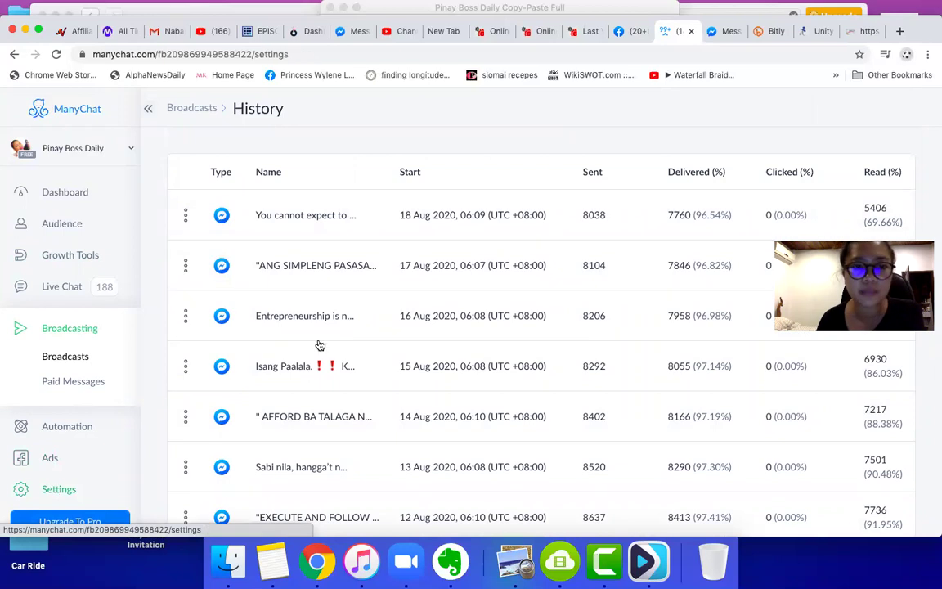
{"action": "scroll", "coordinate": [490, 343], "scroll_direction": "down", "scroll_amount": 10}
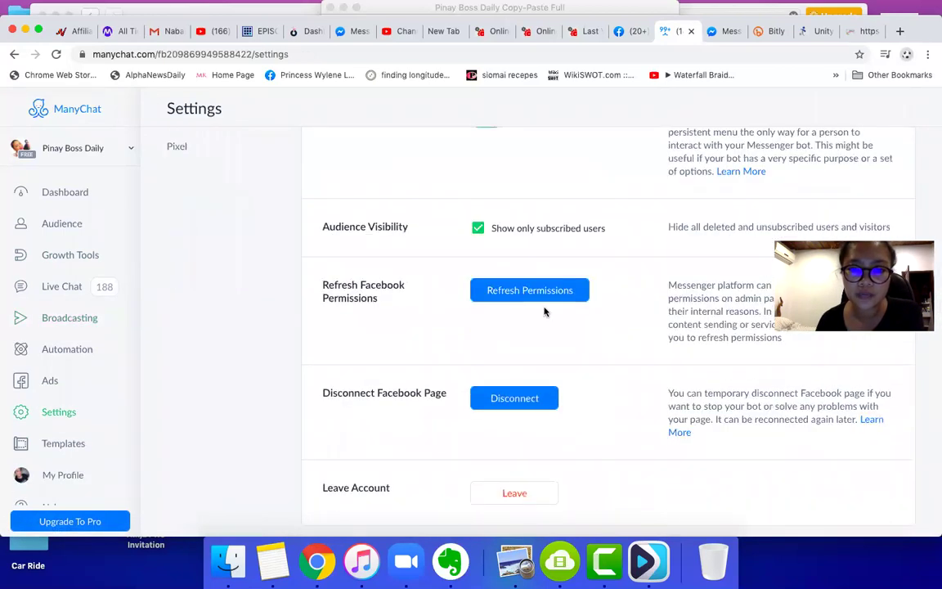
{"action": "left_click", "coordinate": [539, 296]}
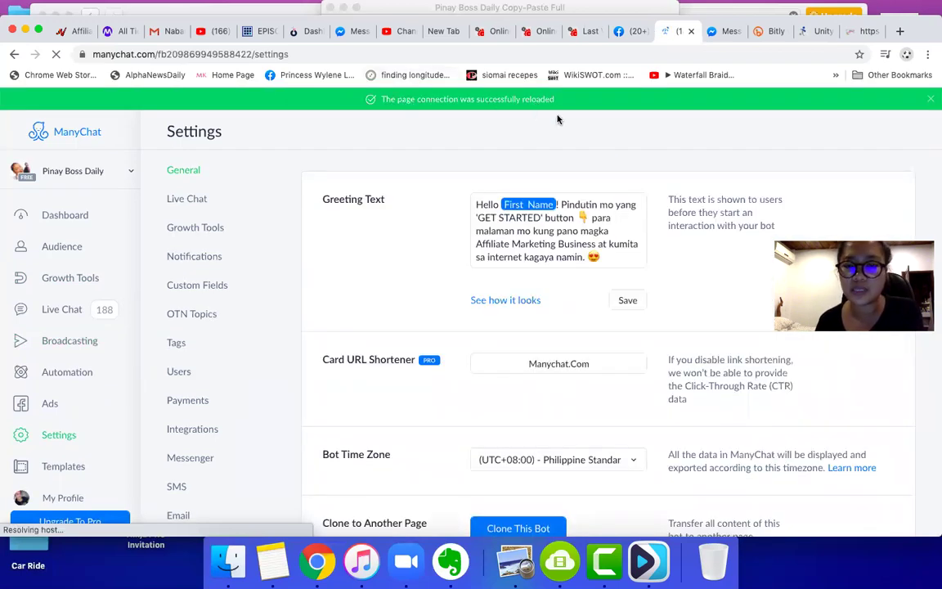
{"action": "scroll", "coordinate": [564, 435], "scroll_direction": "down", "scroll_amount": 10}
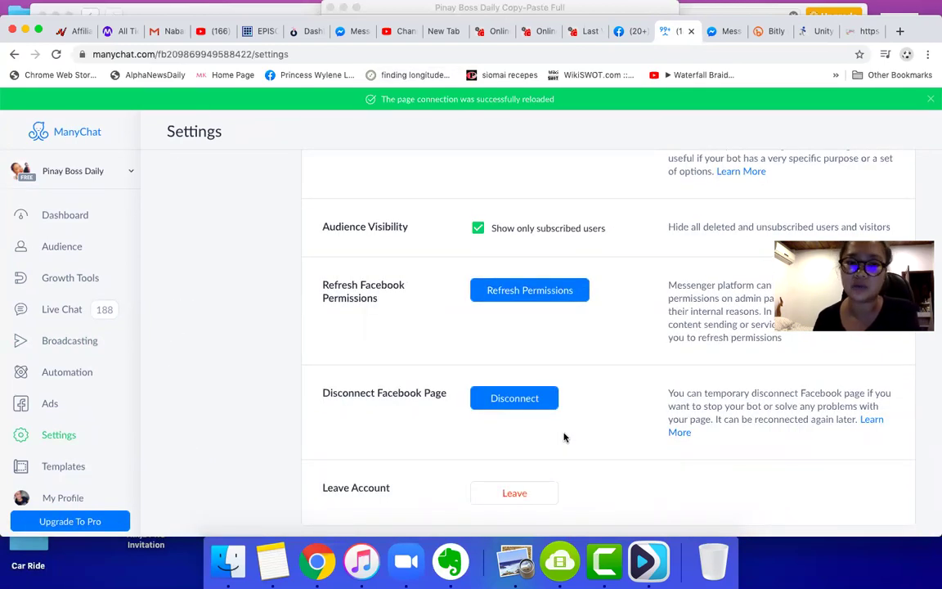
{"action": "left_click", "coordinate": [522, 293]}
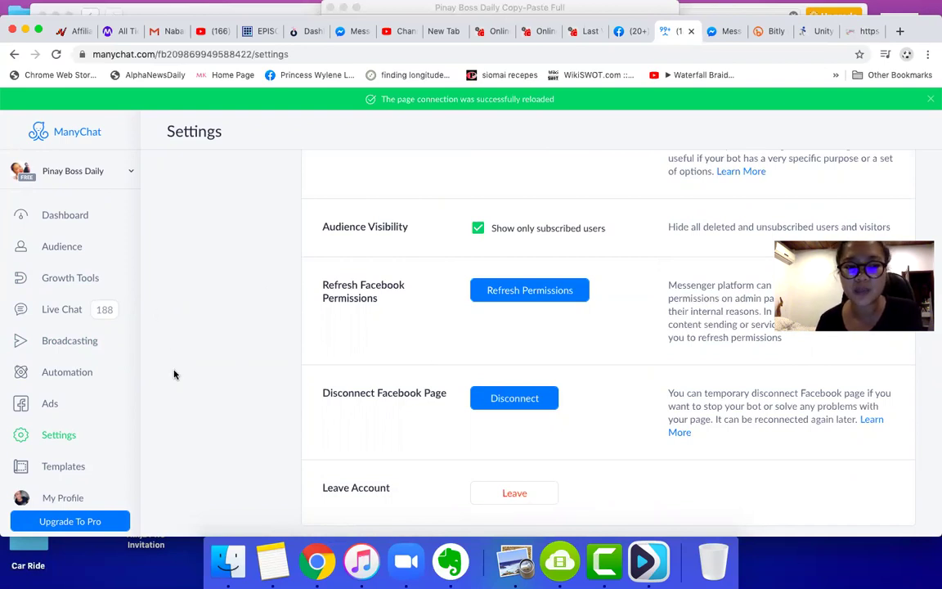
{"action": "scroll", "coordinate": [103, 394], "scroll_direction": "down", "scroll_amount": 2}
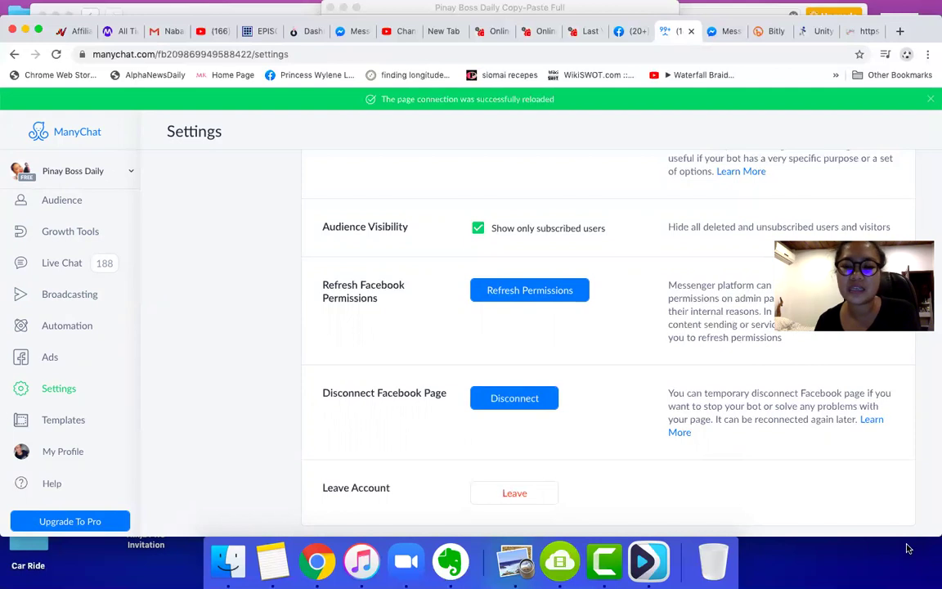
- Switch to Messenger and read the conversation containing the Gcash payment receipt back to its earliest messages about Ninja Pro availability
{"action": "left_click", "coordinate": [720, 32]}
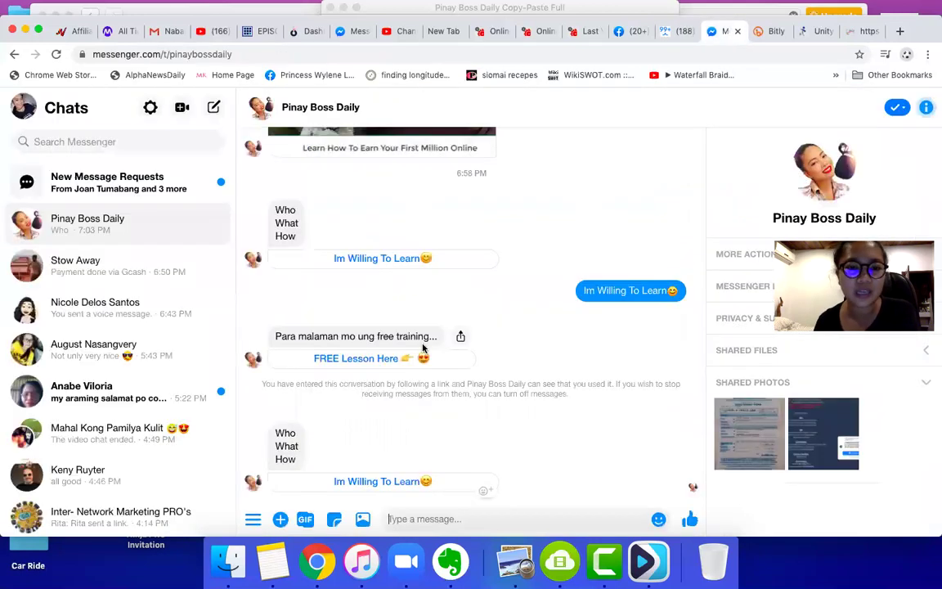
{"action": "left_click", "coordinate": [110, 311]}
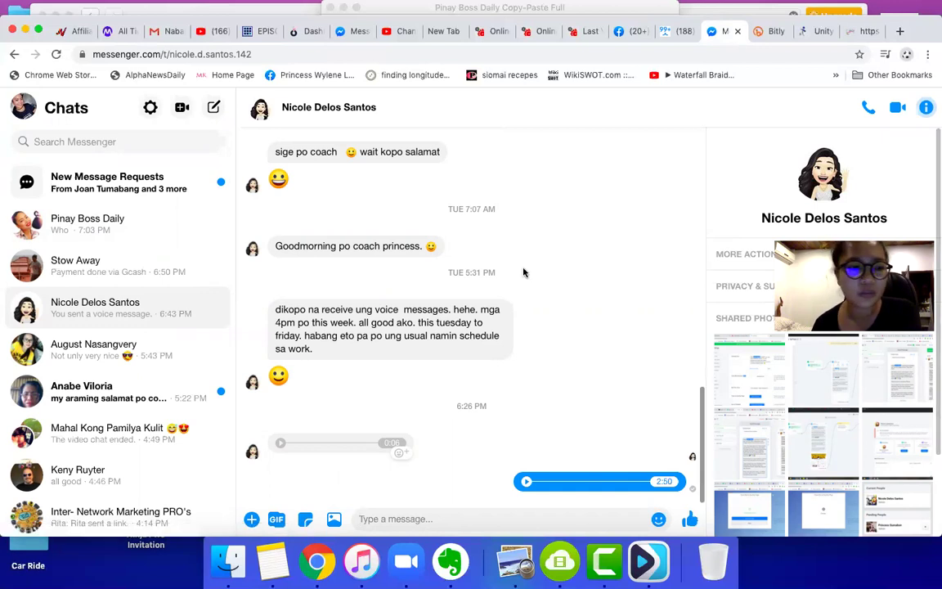
{"action": "left_click", "coordinate": [145, 273]}
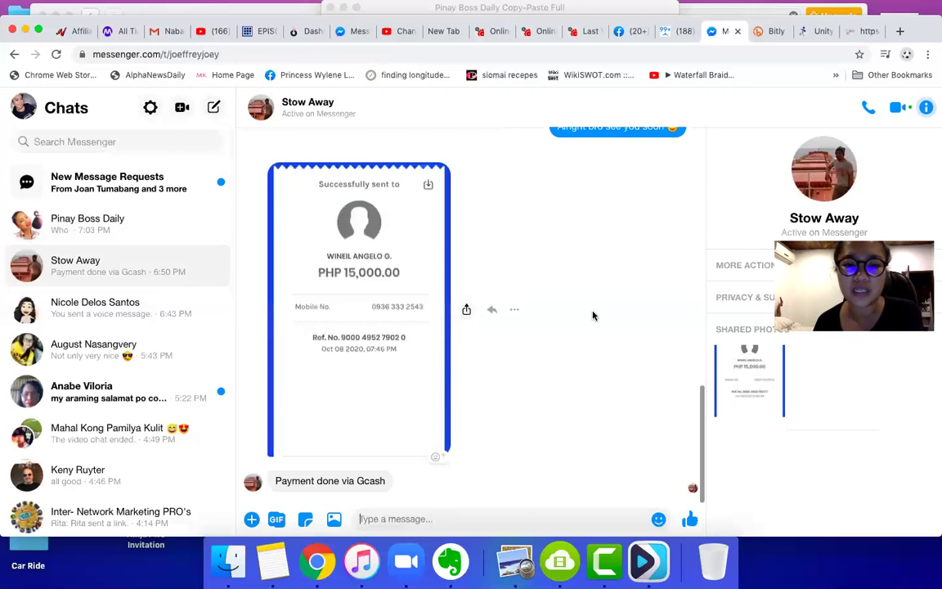
{"action": "scroll", "coordinate": [593, 316], "scroll_direction": "up", "scroll_amount": 10}
{"action": "scroll", "coordinate": [593, 316], "scroll_direction": "up", "scroll_amount": 5}
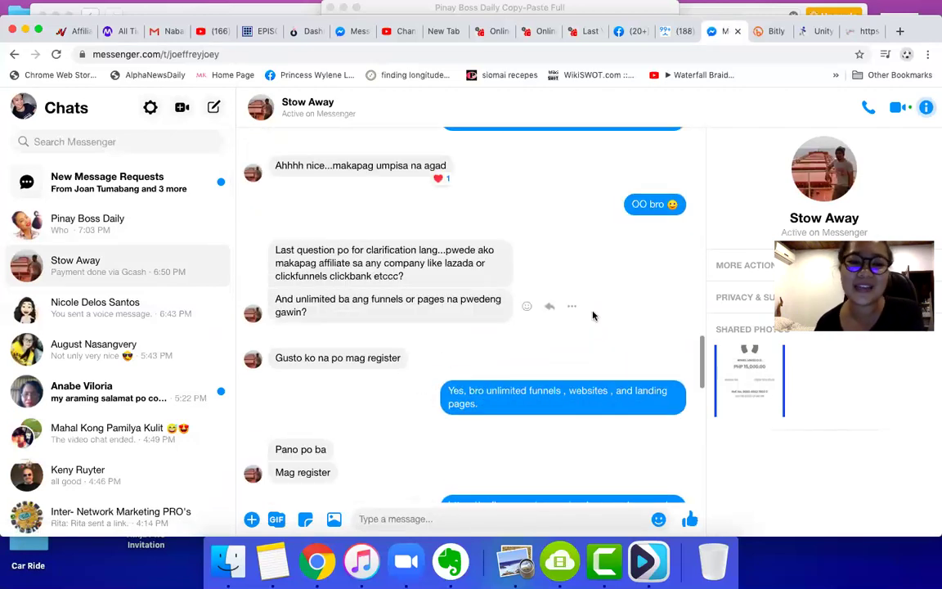
{"action": "scroll", "coordinate": [593, 316], "scroll_direction": "up", "scroll_amount": 5}
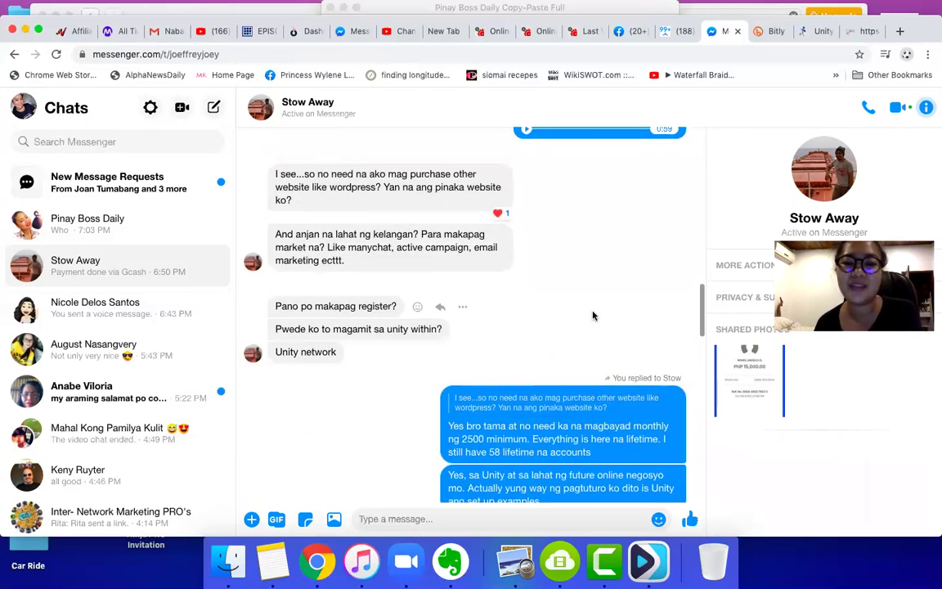
{"action": "scroll", "coordinate": [593, 316], "scroll_direction": "up", "scroll_amount": 10}
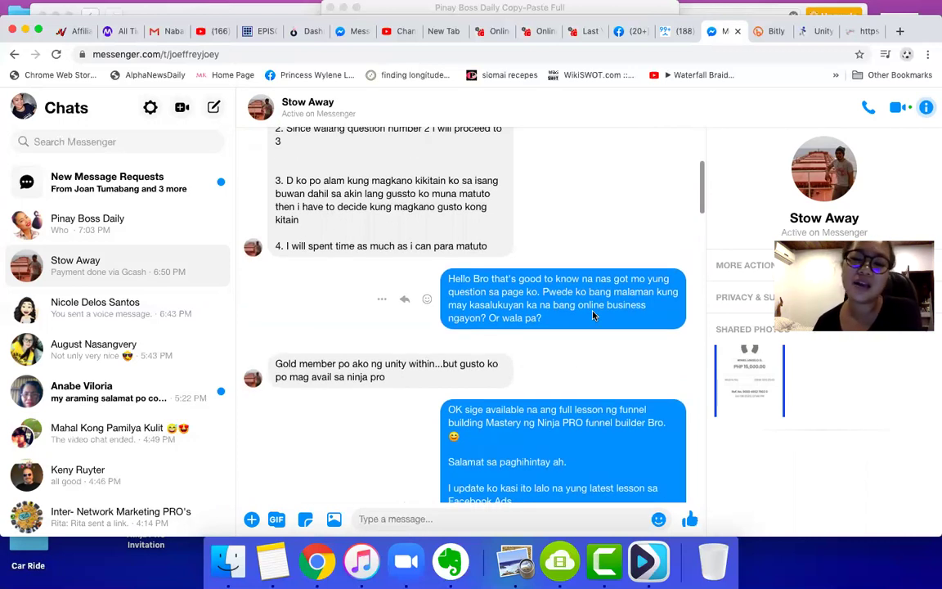
{"action": "scroll", "coordinate": [593, 315], "scroll_direction": "up", "scroll_amount": 5}
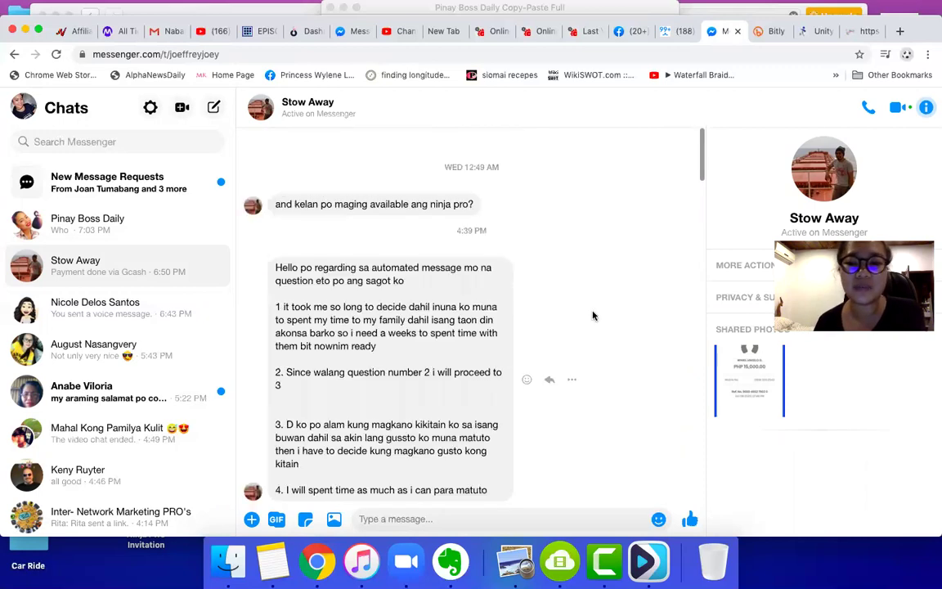
- Reread the Ninja Pro registration and payment messages down to the receipt, and reopen the chat with the sent voice message
{"action": "scroll", "coordinate": [592, 316], "scroll_direction": "down", "scroll_amount": 20}
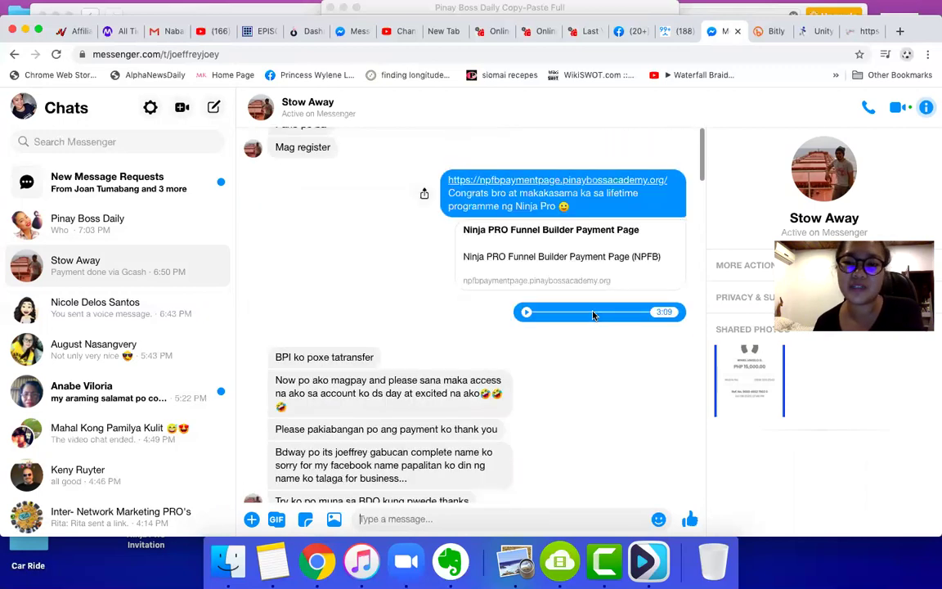
{"action": "scroll", "coordinate": [593, 316], "scroll_direction": "up", "scroll_amount": 15}
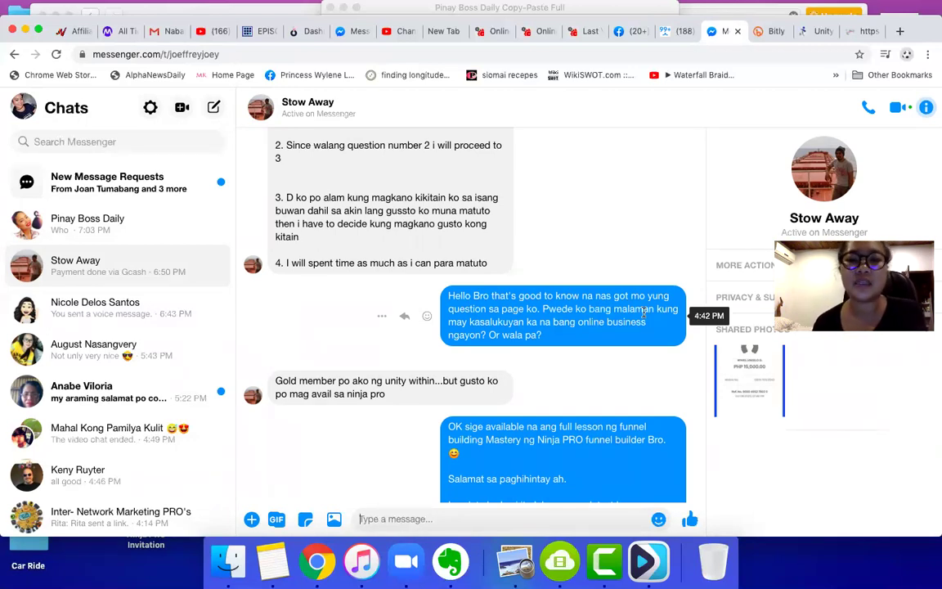
{"action": "scroll", "coordinate": [637, 361], "scroll_direction": "down", "scroll_amount": 10}
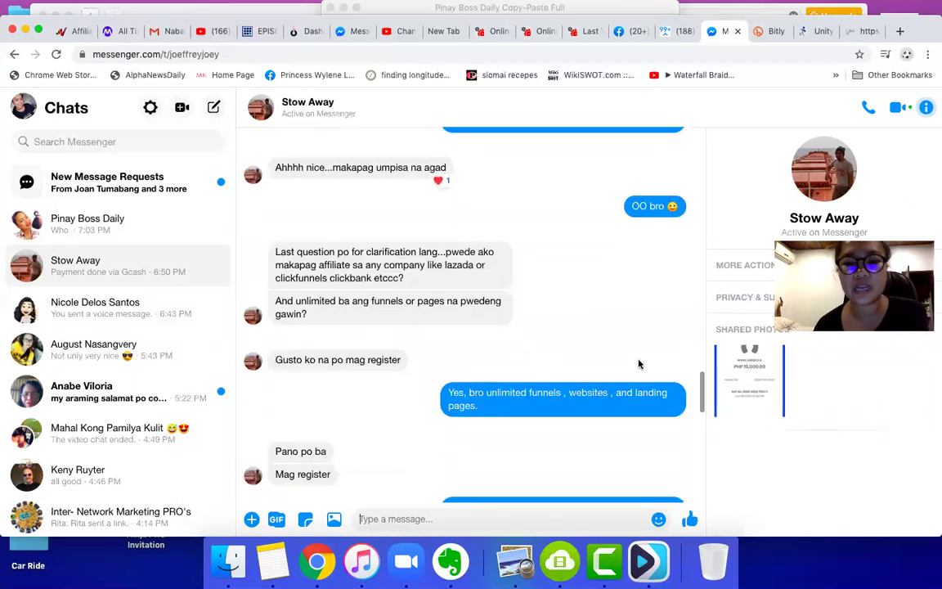
{"action": "scroll", "coordinate": [638, 364], "scroll_direction": "down", "scroll_amount": 10}
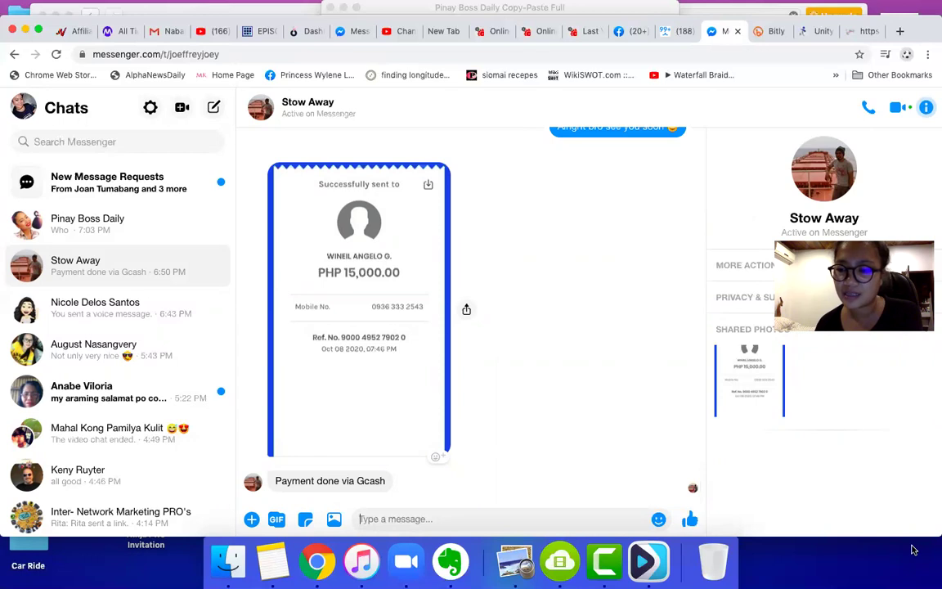
{"action": "left_click", "coordinate": [108, 315]}
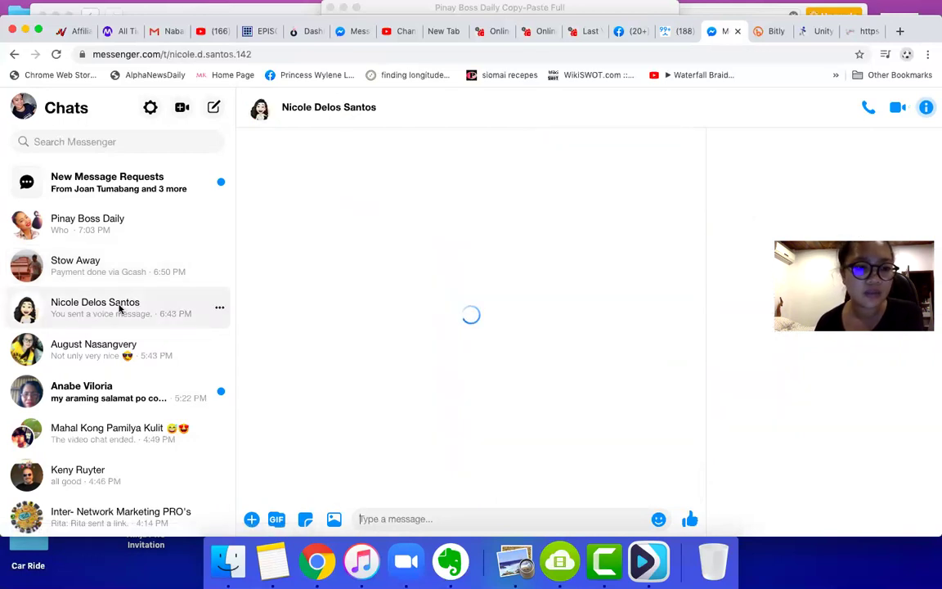